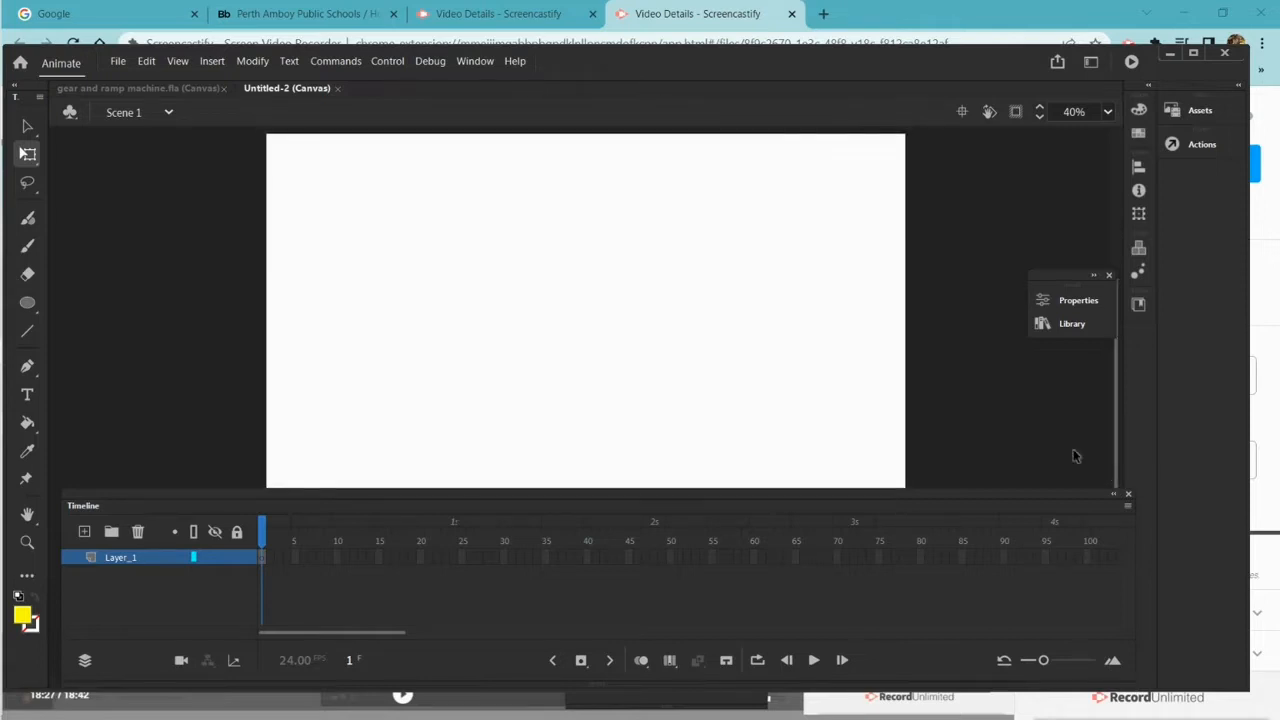
Create a new graphic symbol named "gear 1"
mouse_move(4, 8)
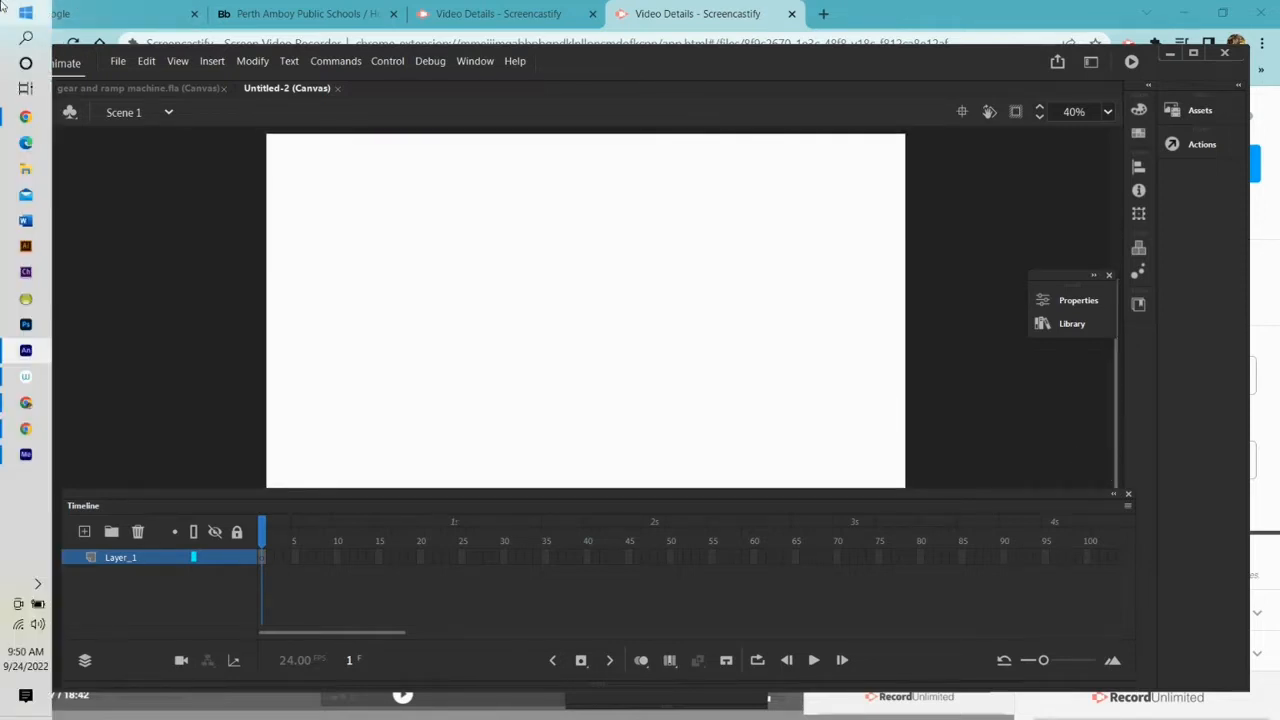
left_click(212, 61)
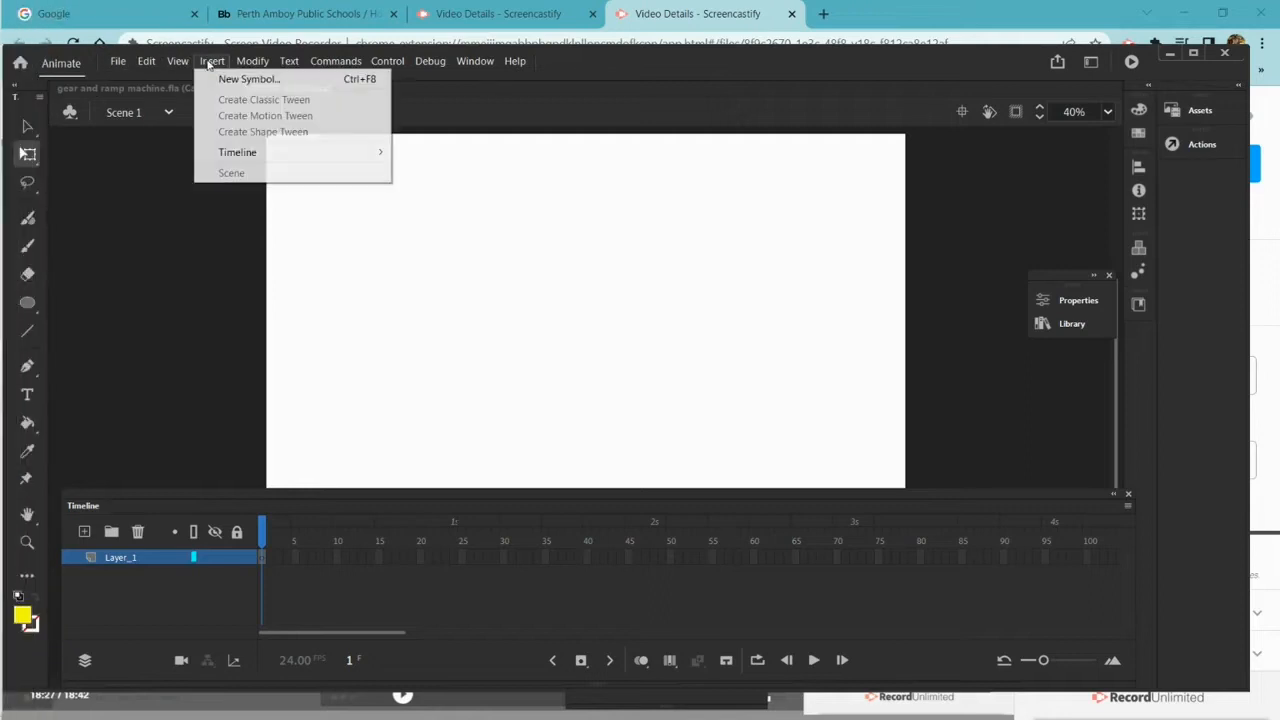
left_click(240, 78)
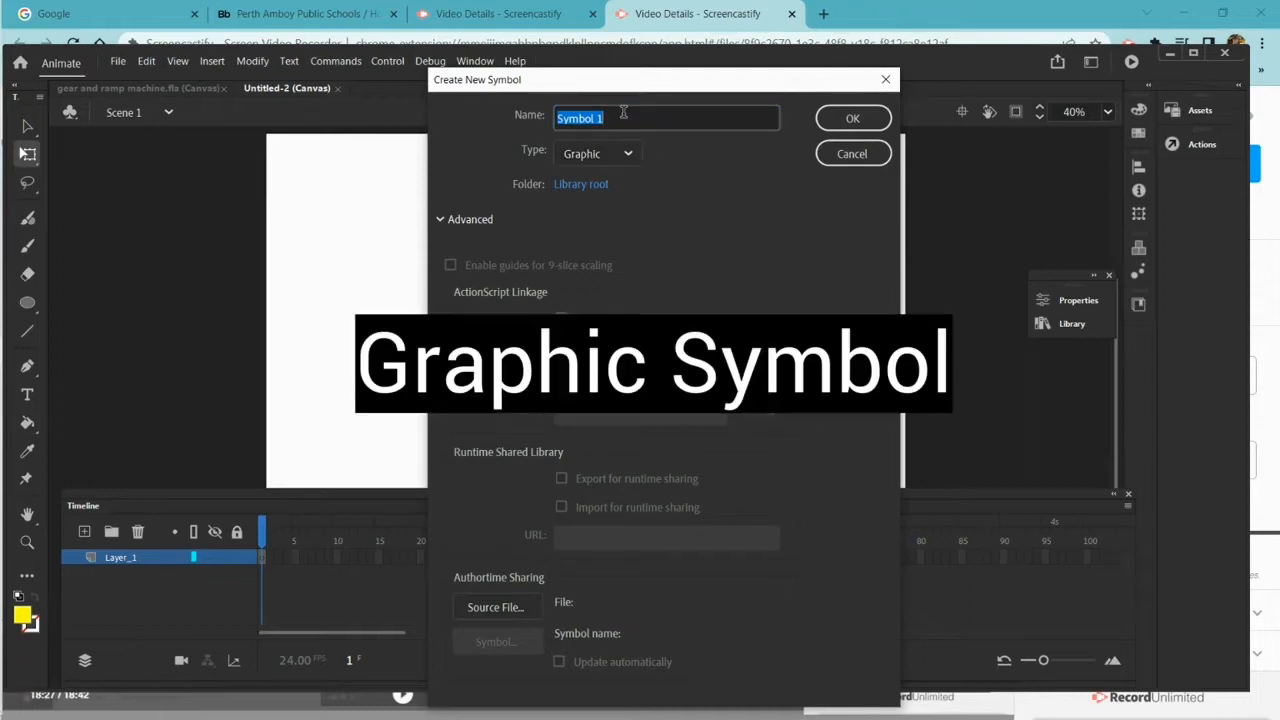
type("gear")
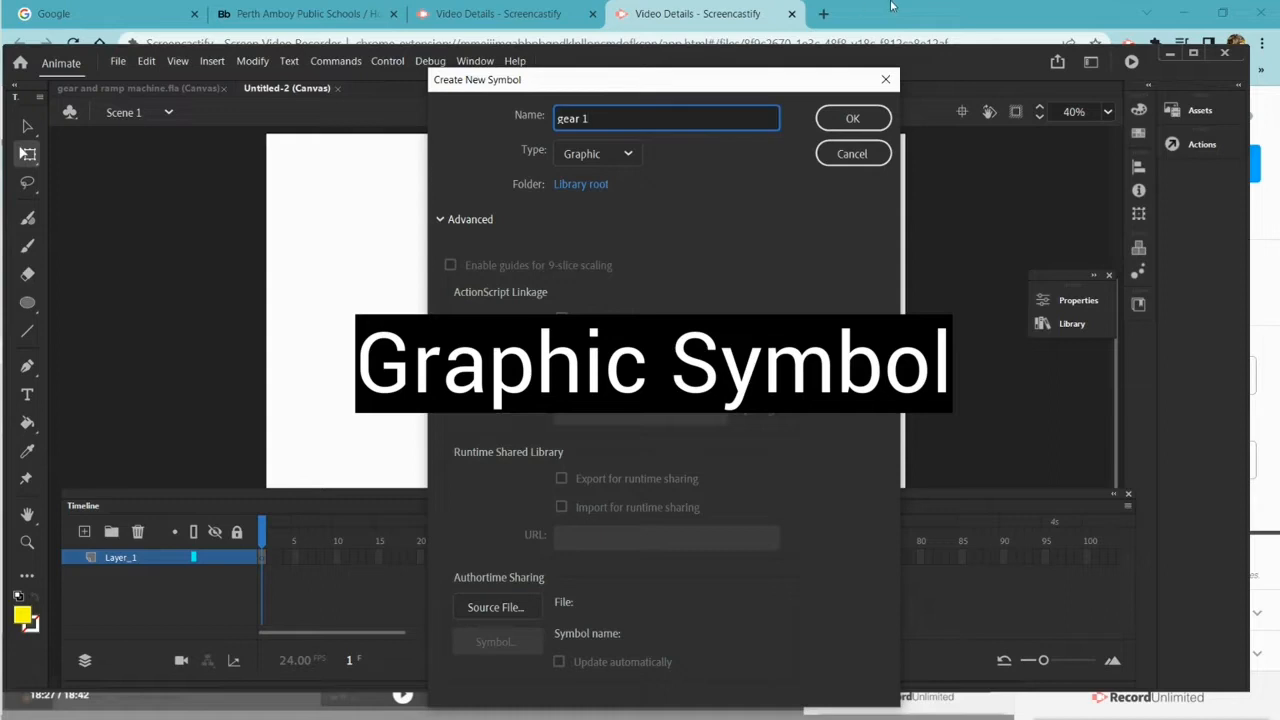
left_click(850, 124)
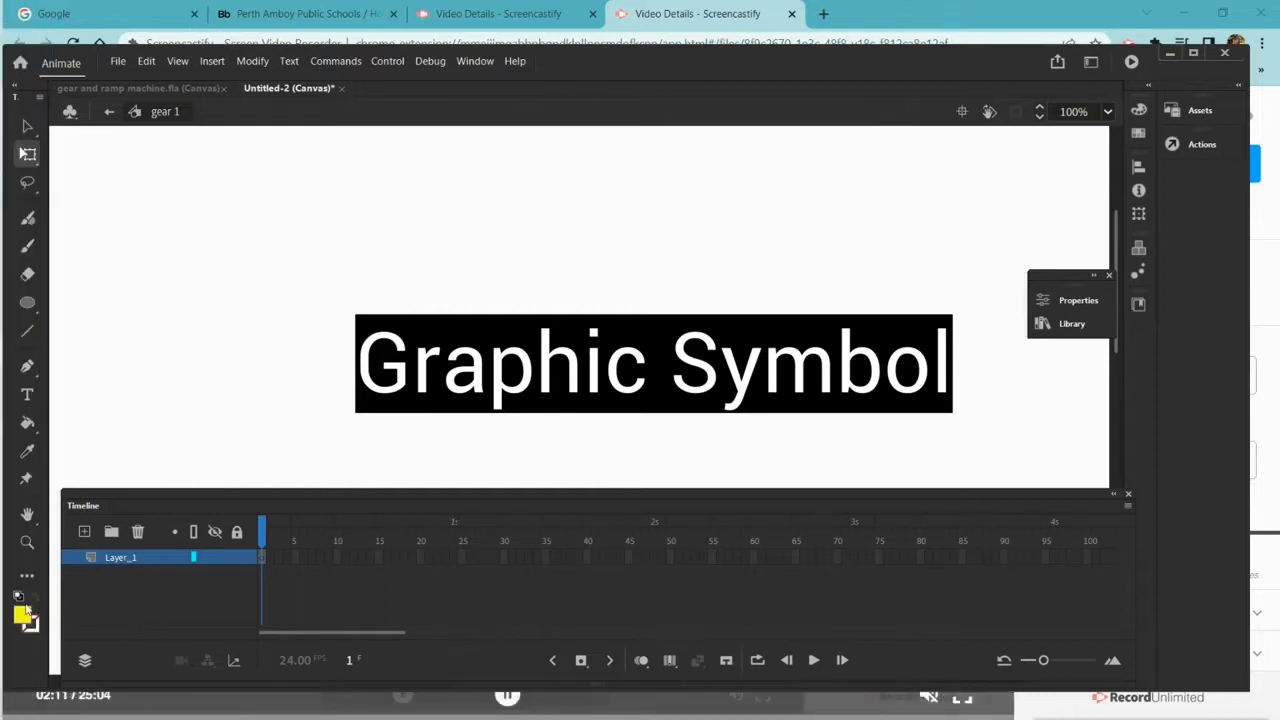
Set the fill colour to pink #FF00CC and draw a circle above and to the left of the symbol's registration point
left_click(22, 613)
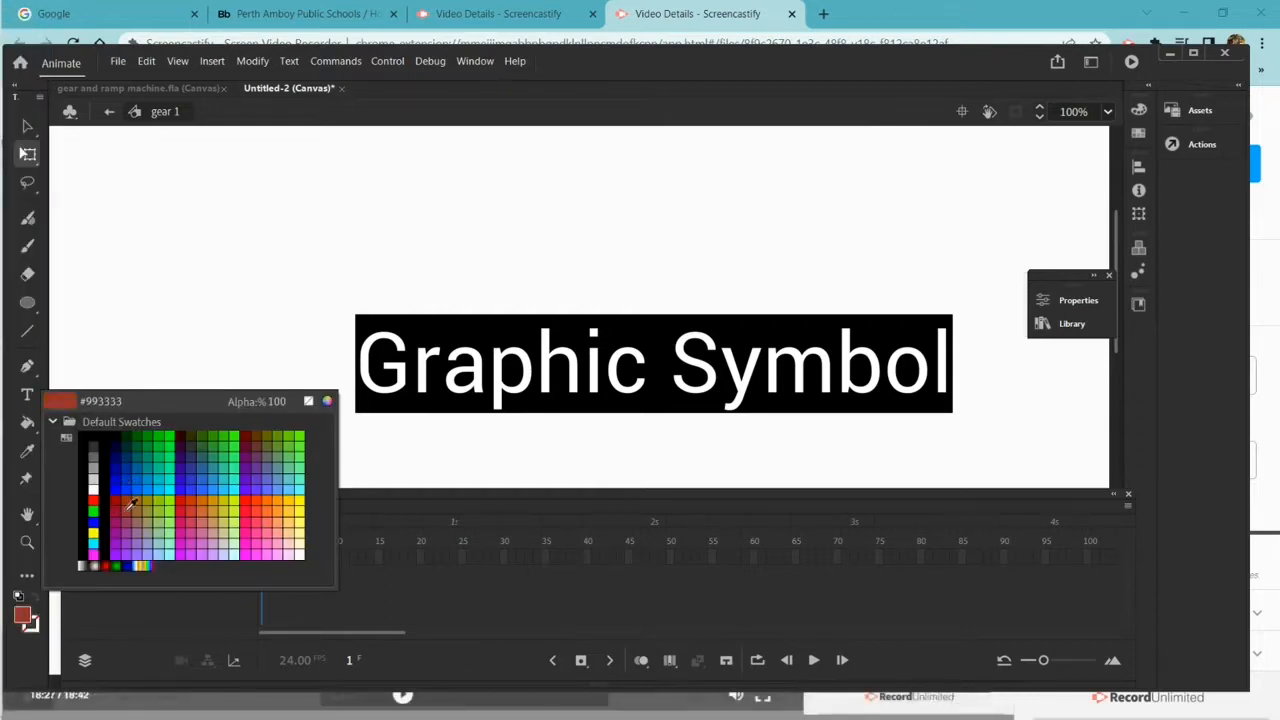
left_click(250, 536)
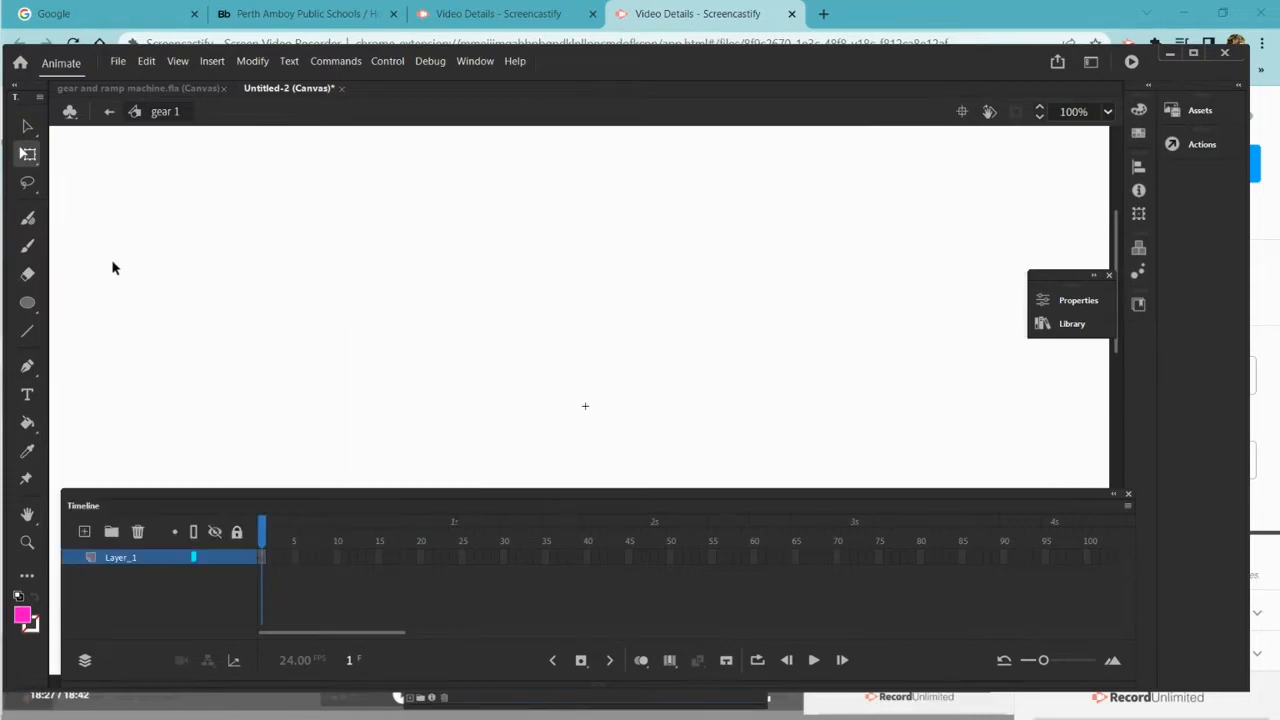
left_click(27, 302)
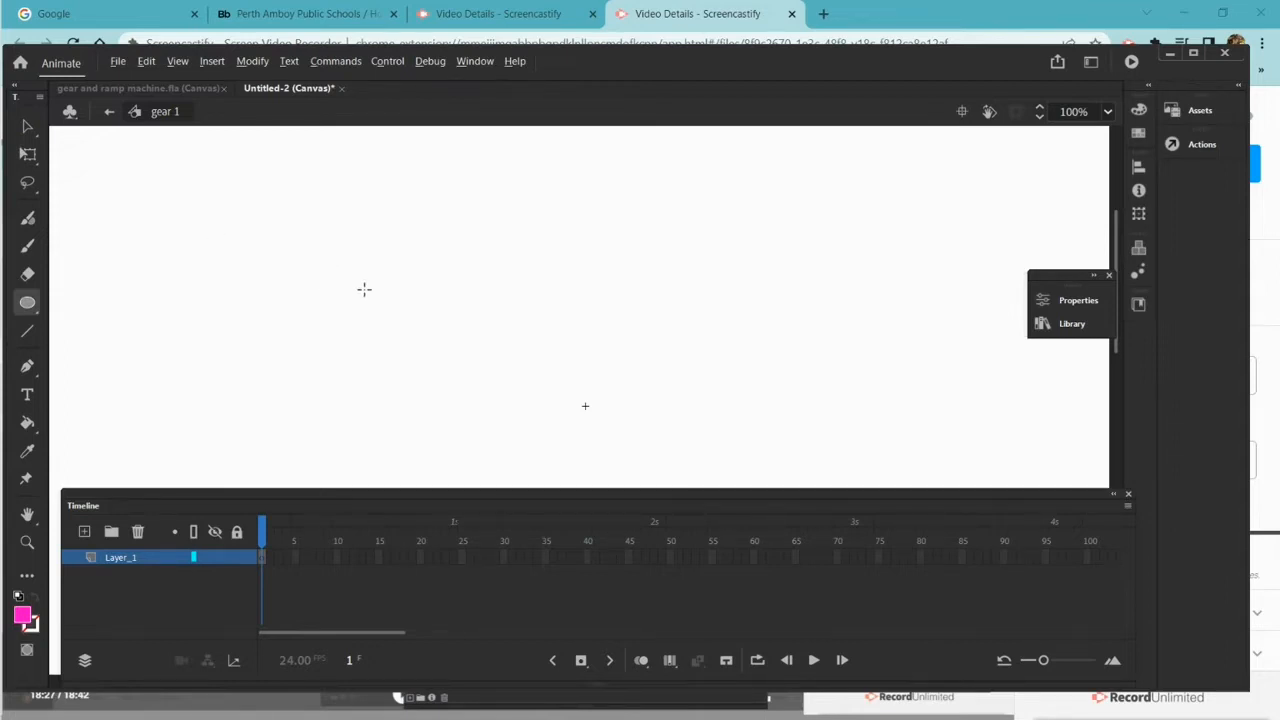
left_click_drag(364, 289, 415, 349)
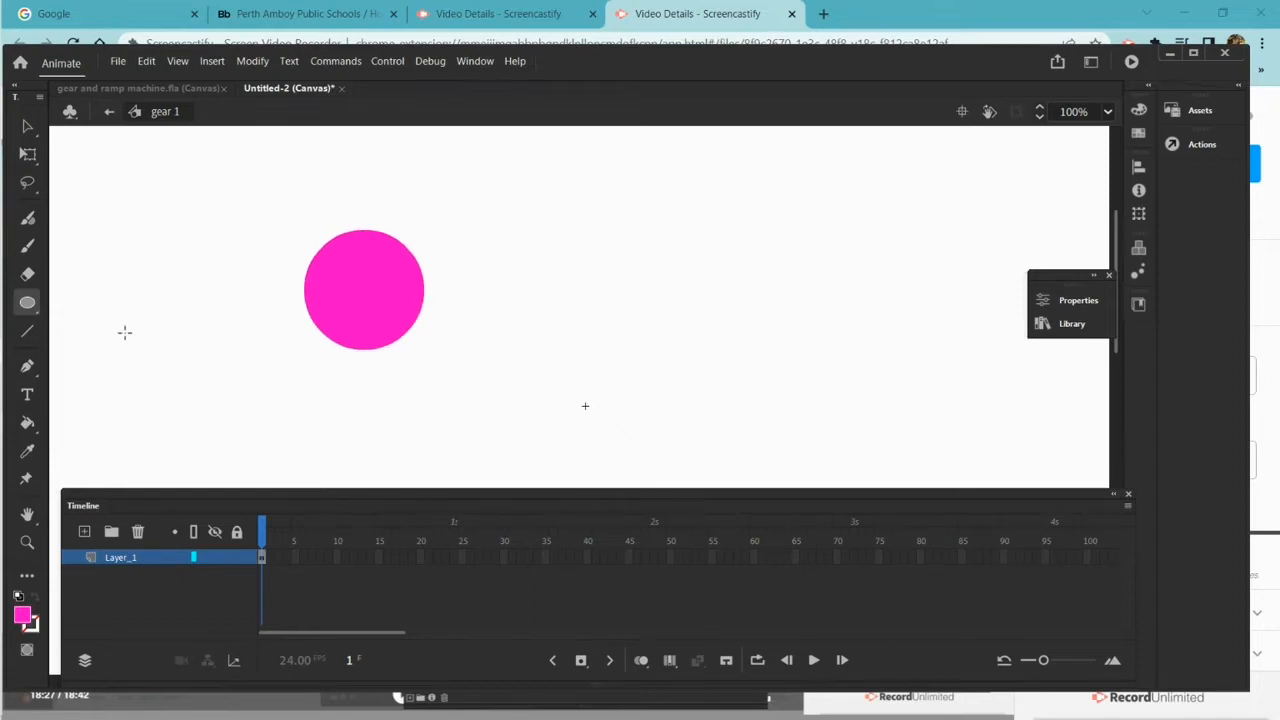
Cut a round hole in the pink circle's centre by drawing a smaller lime green circle there and deleting it
left_click(22, 617)
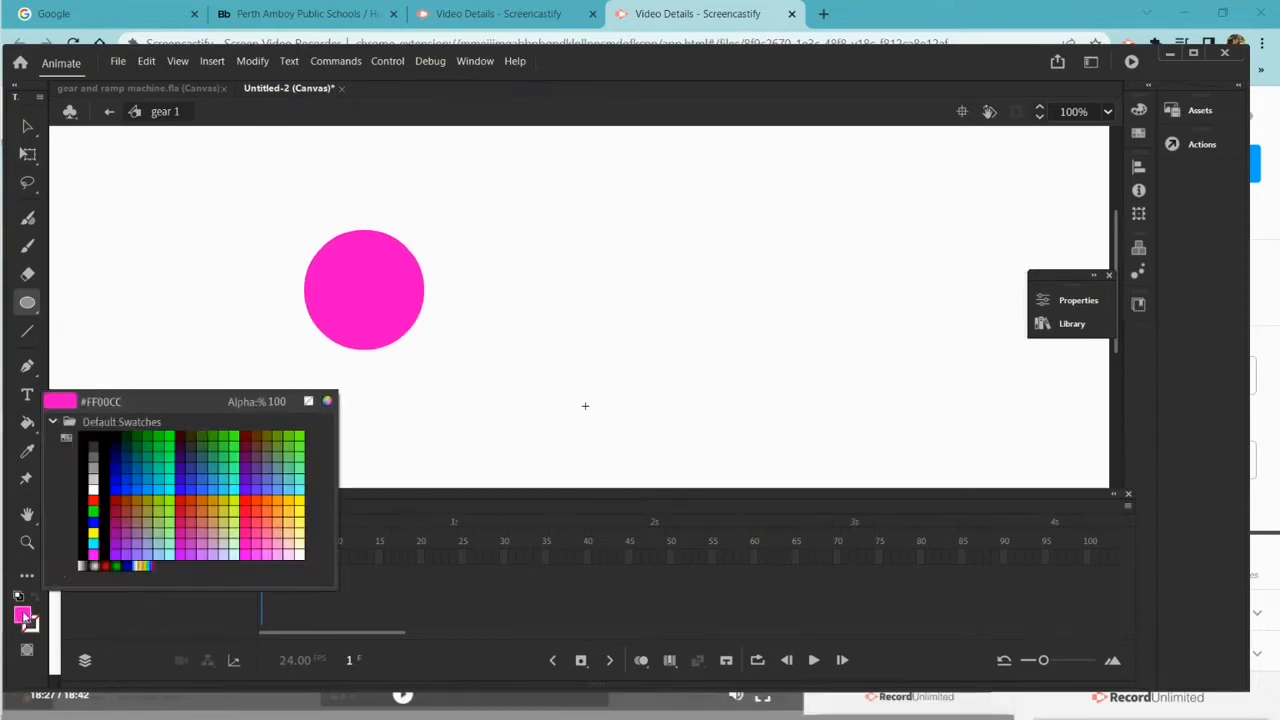
left_click(238, 513)
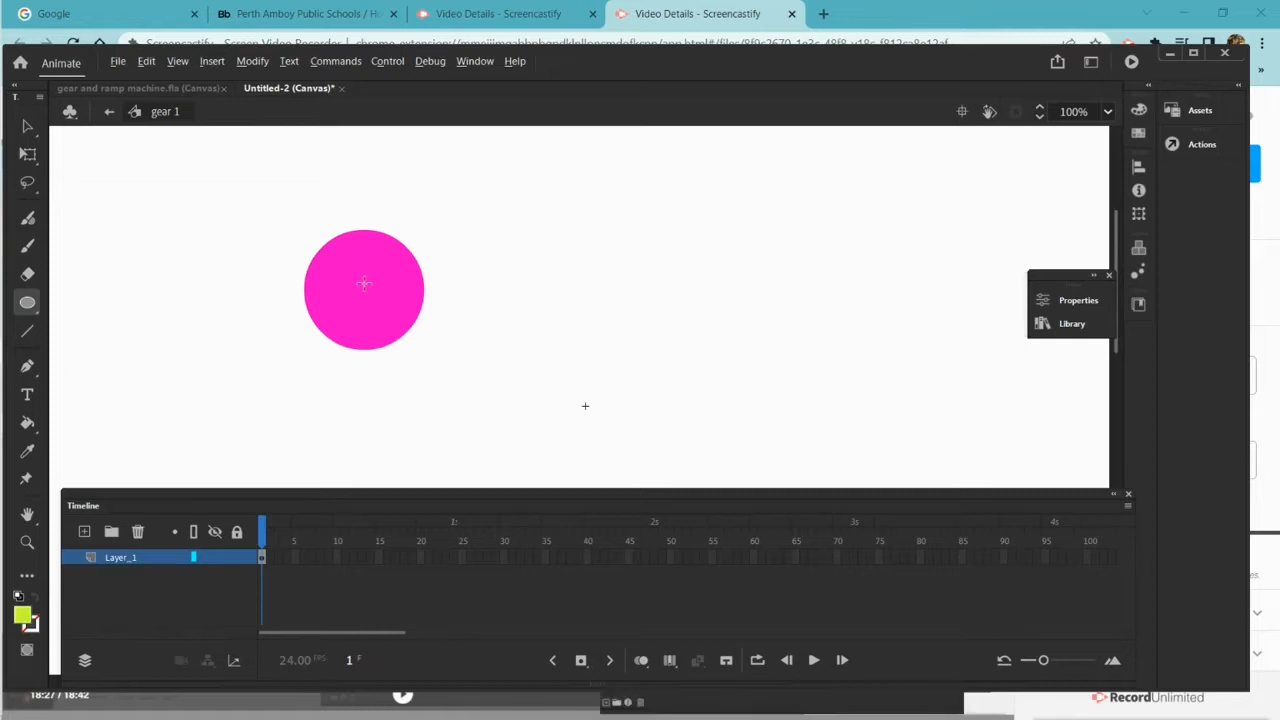
left_click_drag(362, 289, 390, 313)
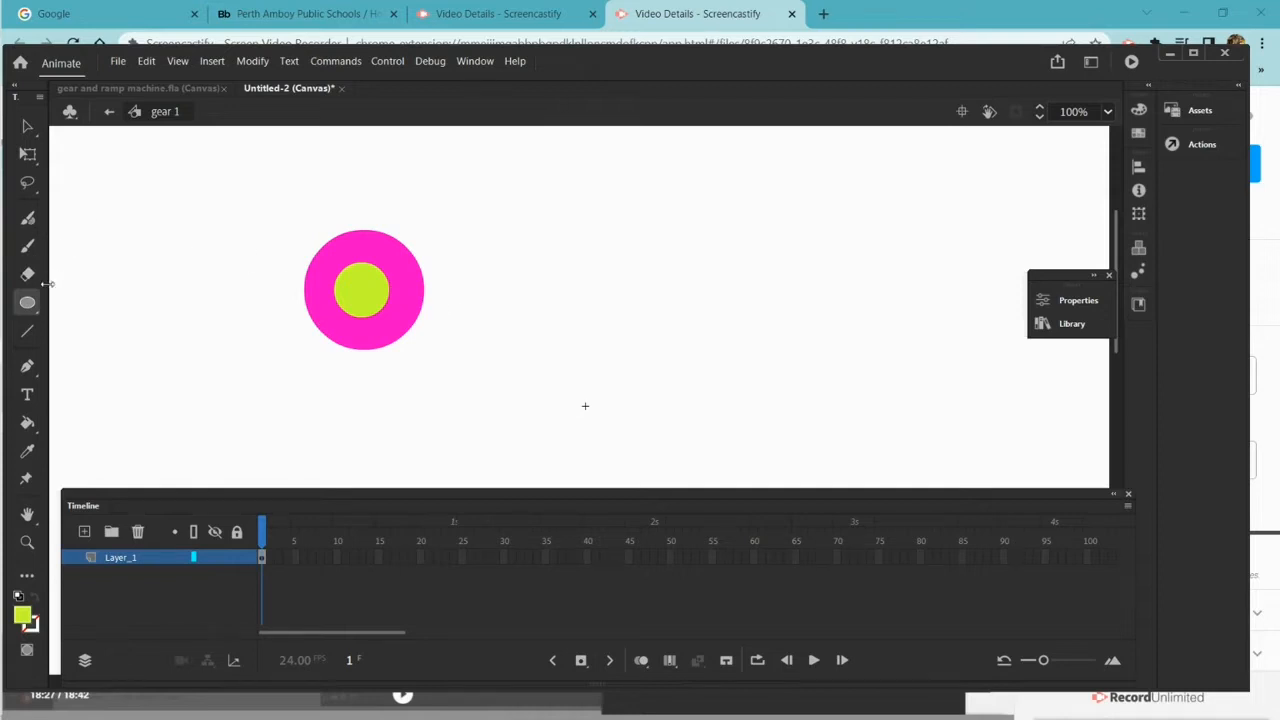
left_click(27, 127)
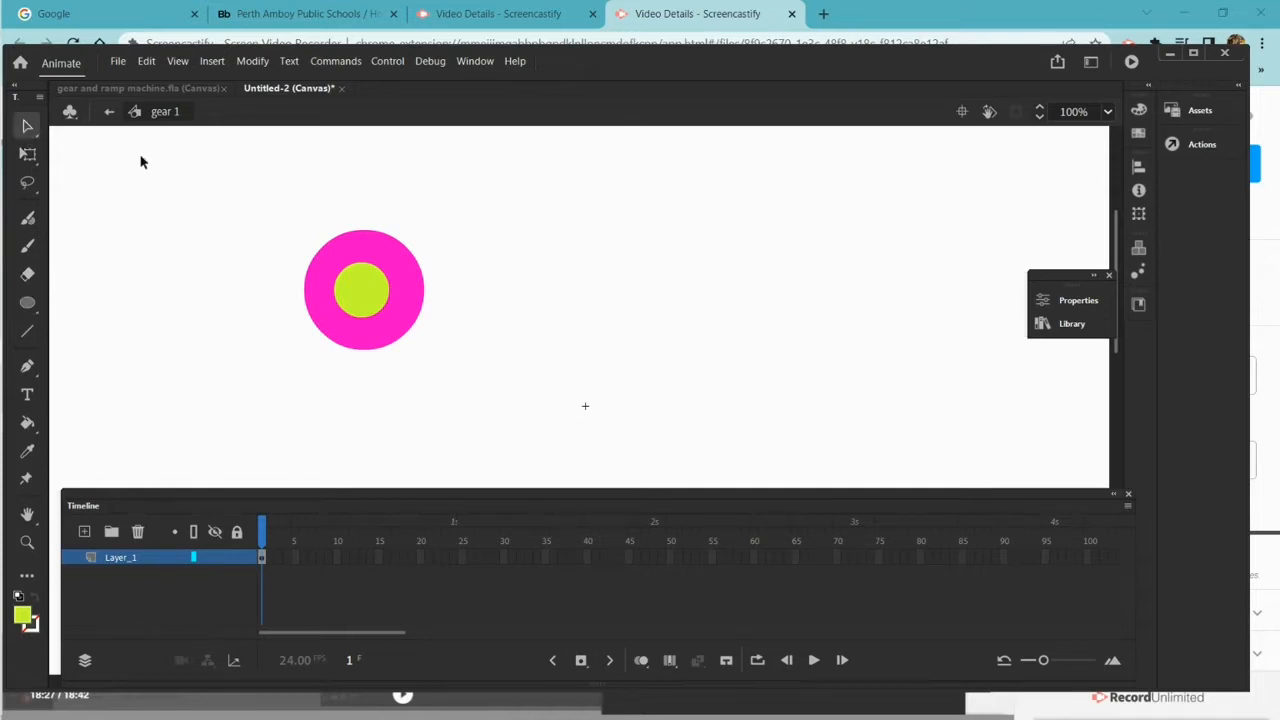
left_click(371, 293)
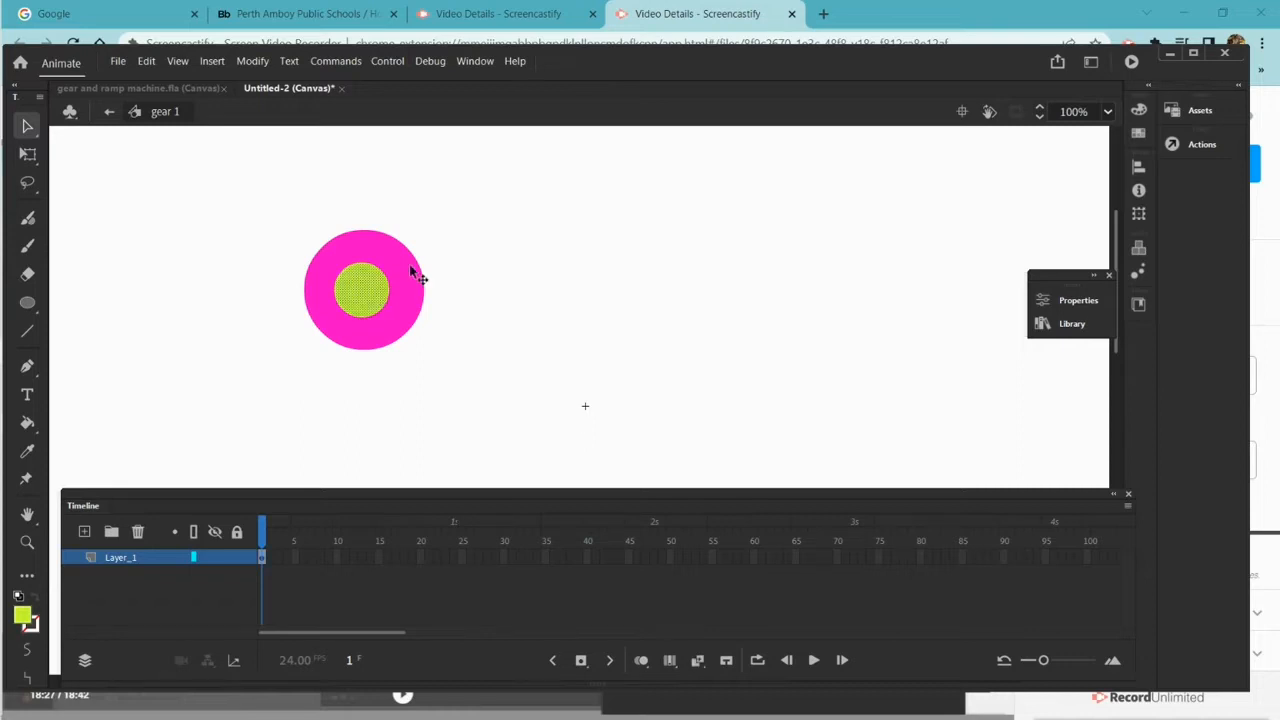
key("Delete")
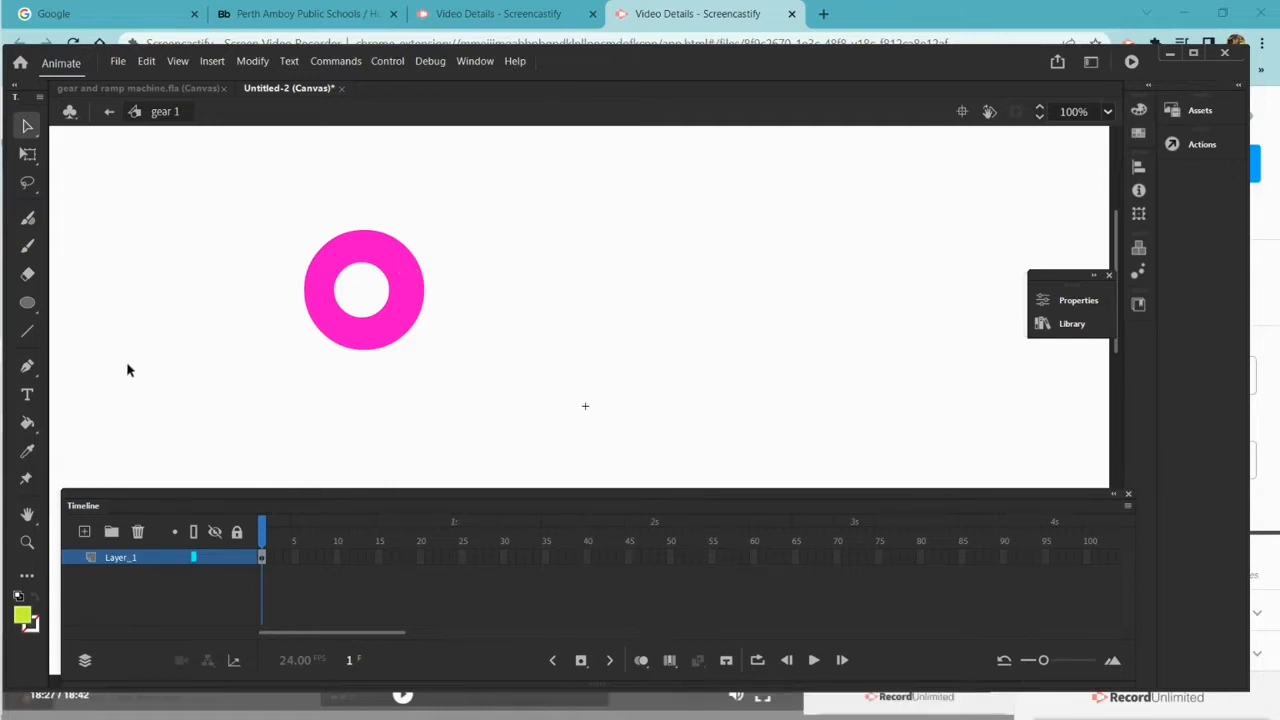
Set up the Line tool with a stroke size of 40 and the ring's pink colour, #FF00CC
left_click(28, 334)
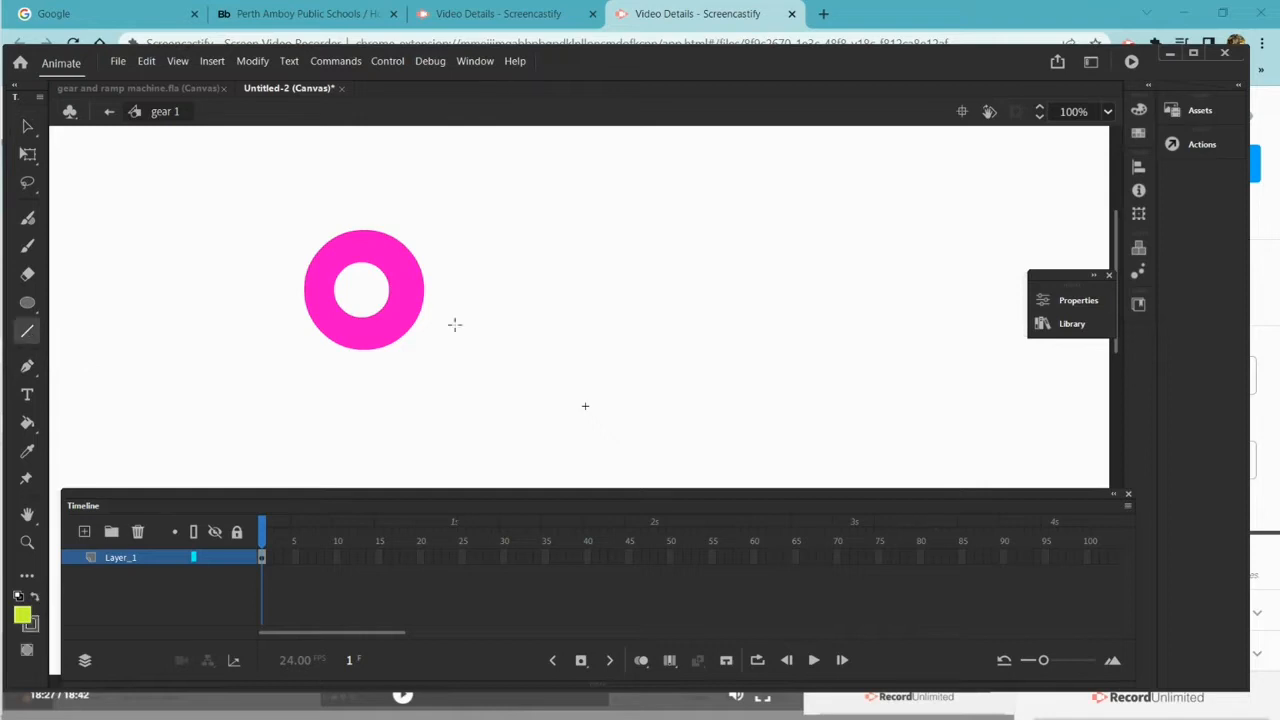
left_click(1050, 300)
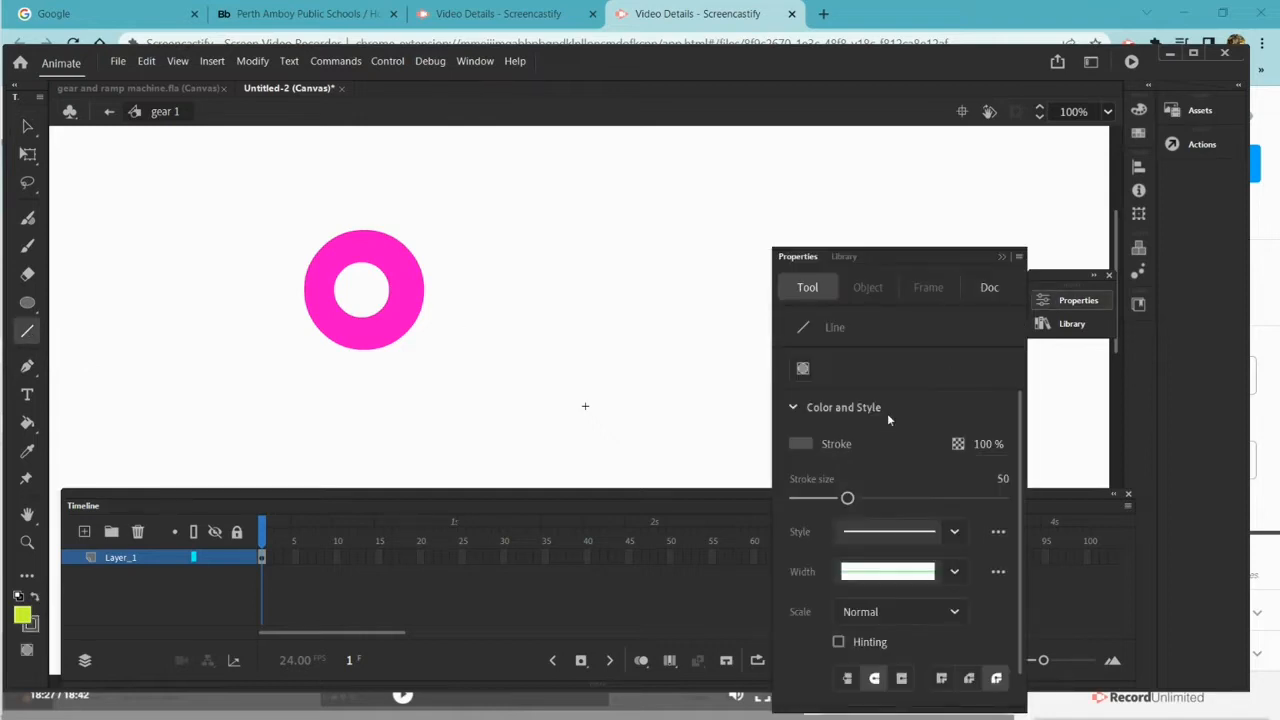
left_click(1006, 480)
type("10")
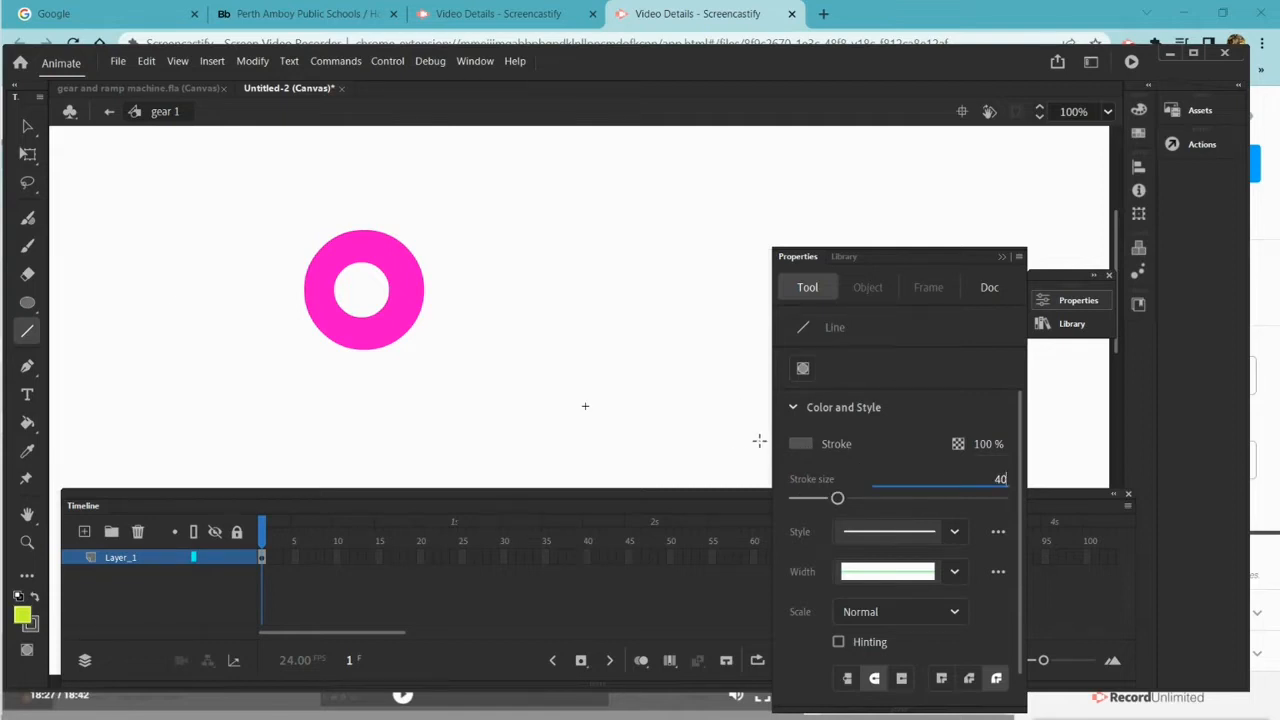
left_click(800, 446)
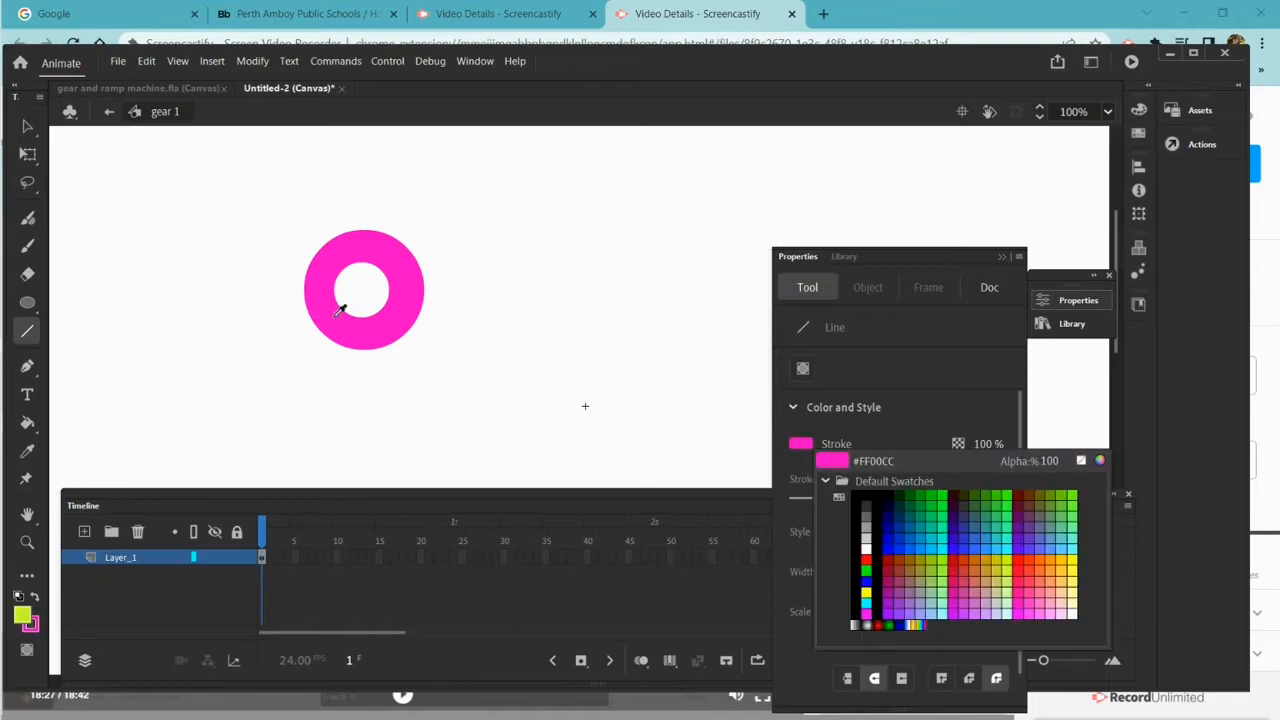
left_click(378, 324)
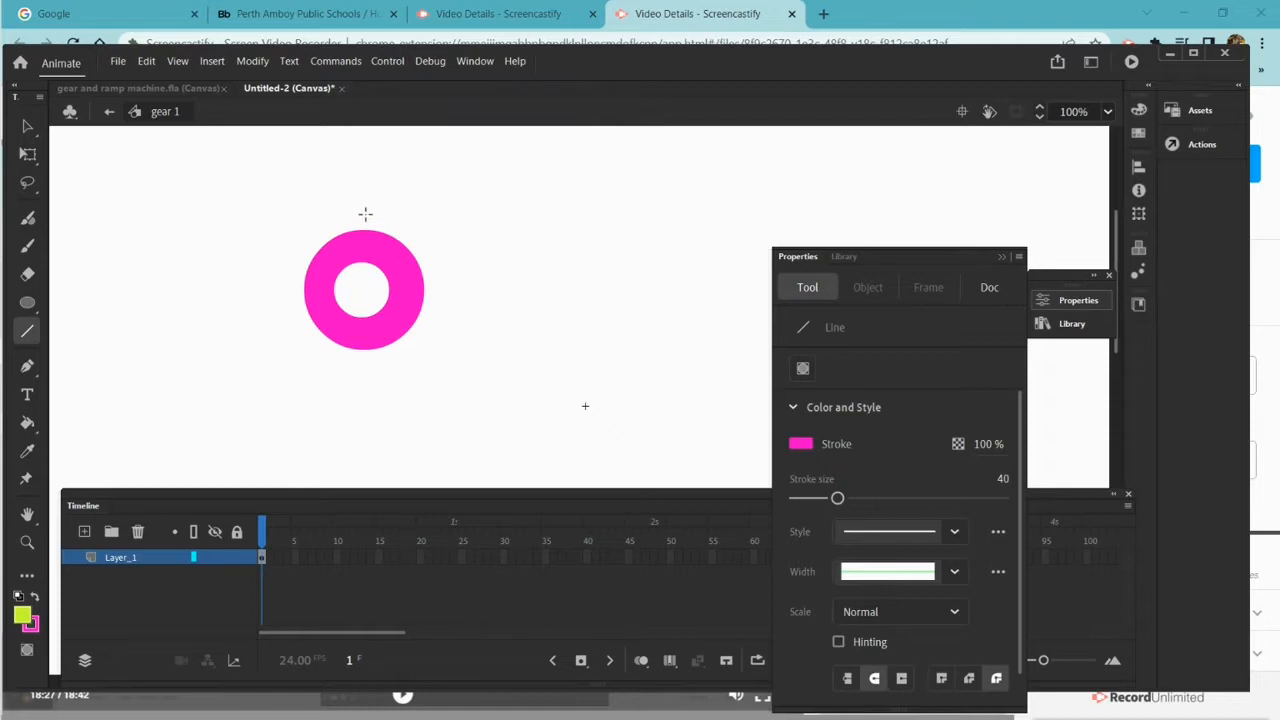
Draw eight short rounded line teeth evenly around the ring's outer edge, at the vertical, horizontal and diagonal positions
left_click_drag(362, 216, 362, 222)
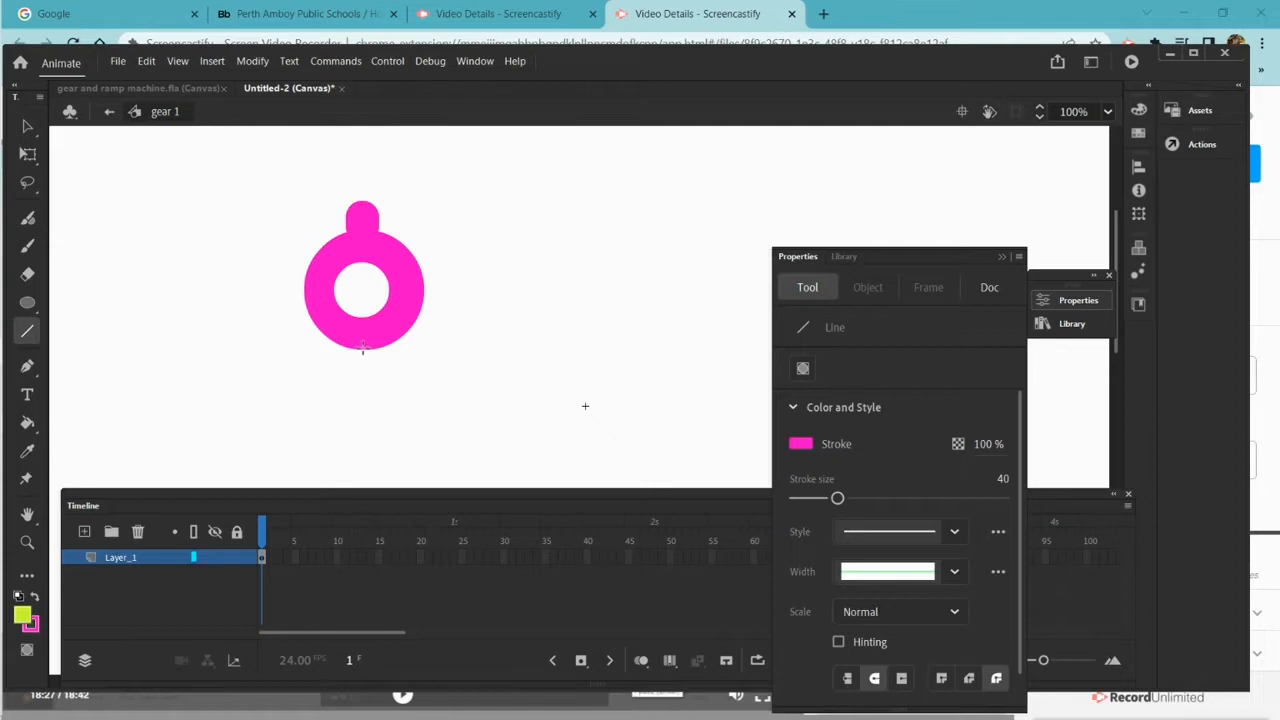
left_click_drag(362, 347, 363, 371)
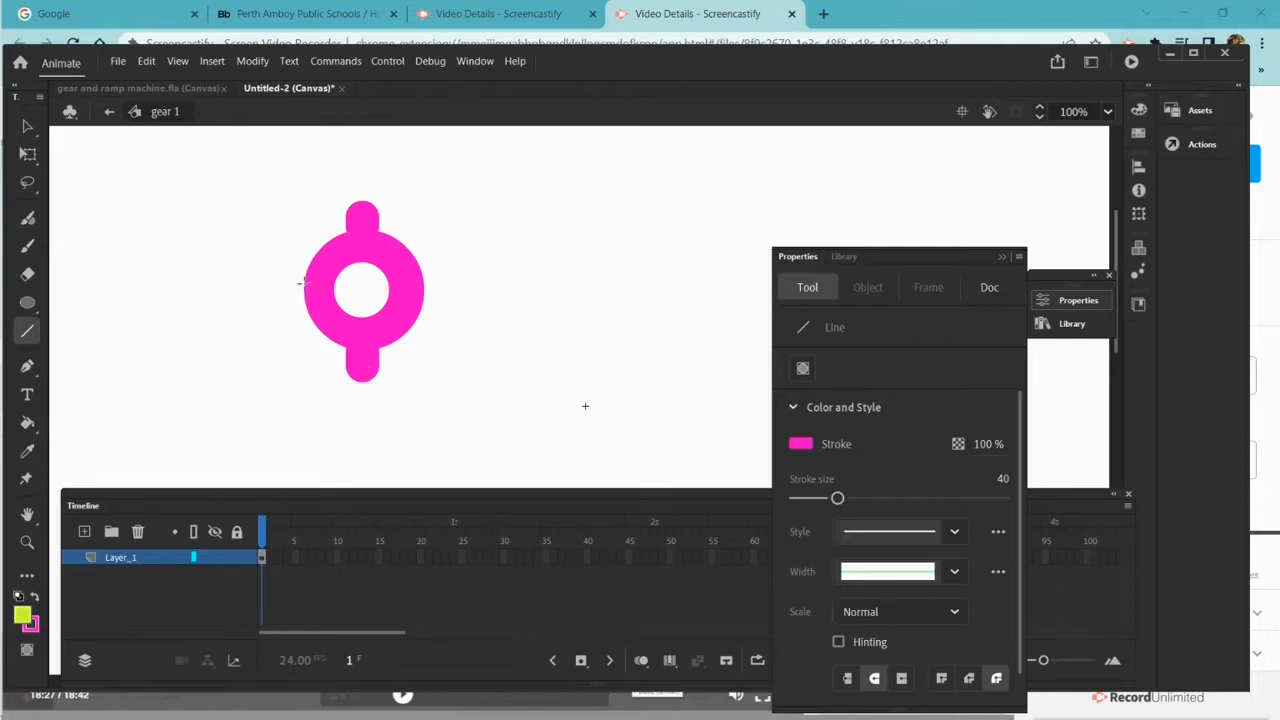
left_click_drag(304, 285, 293, 292)
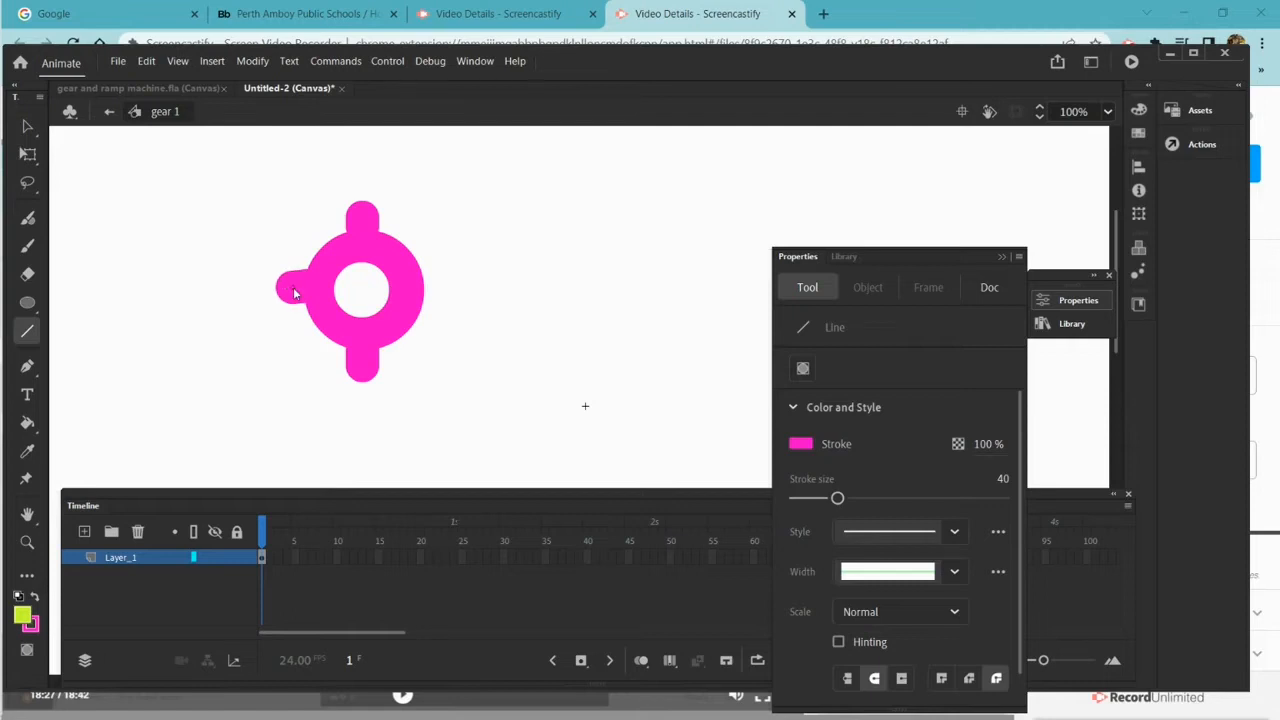
left_click_drag(416, 286, 440, 288)
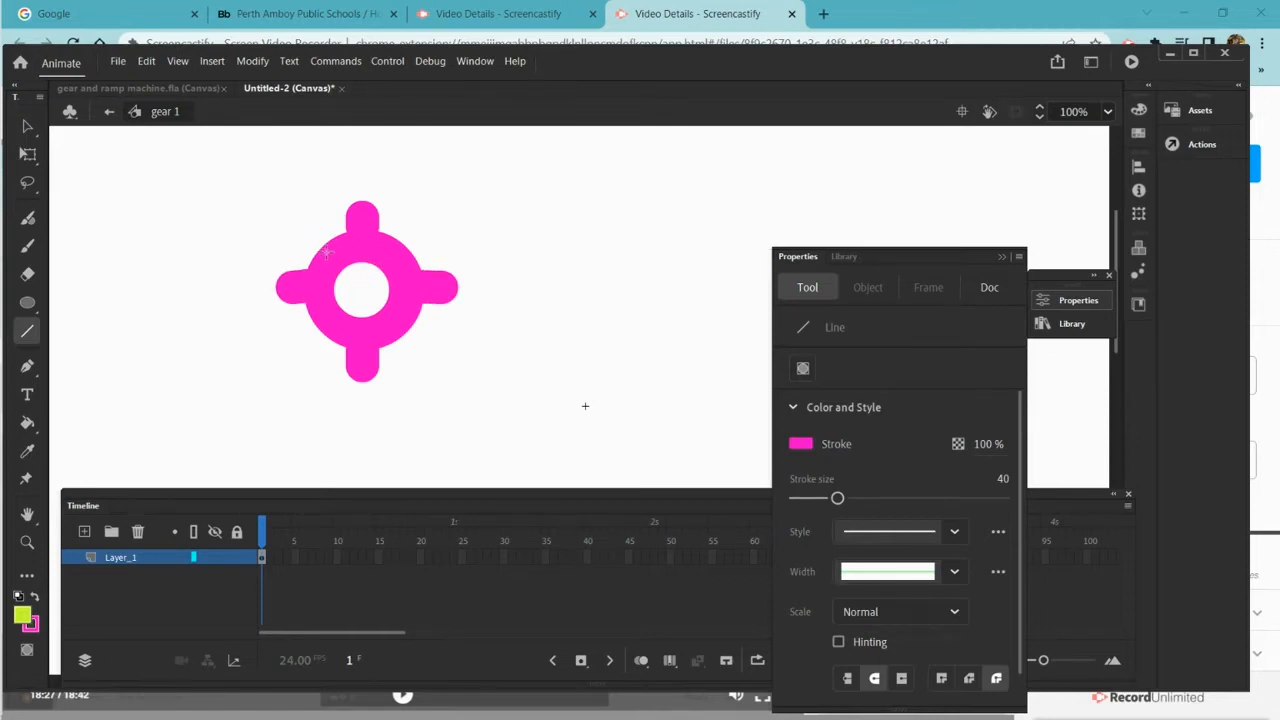
left_click_drag(325, 246, 312, 236)
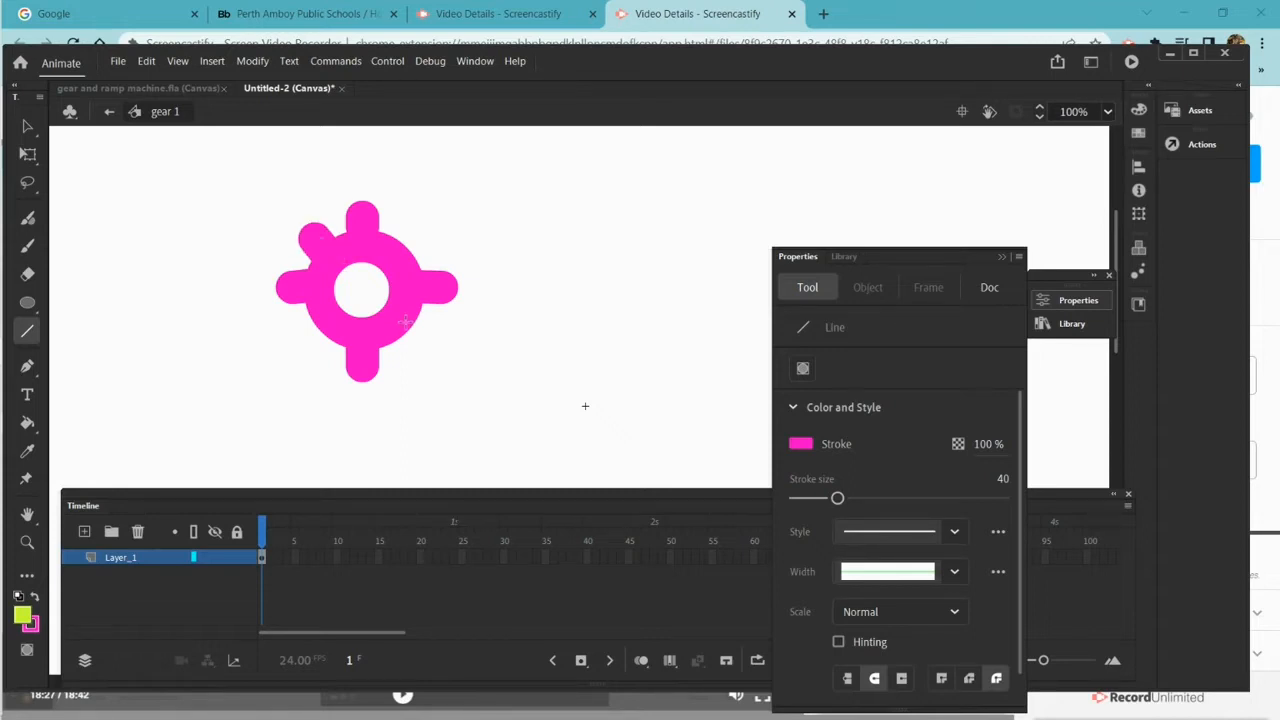
left_click_drag(400, 326, 411, 339)
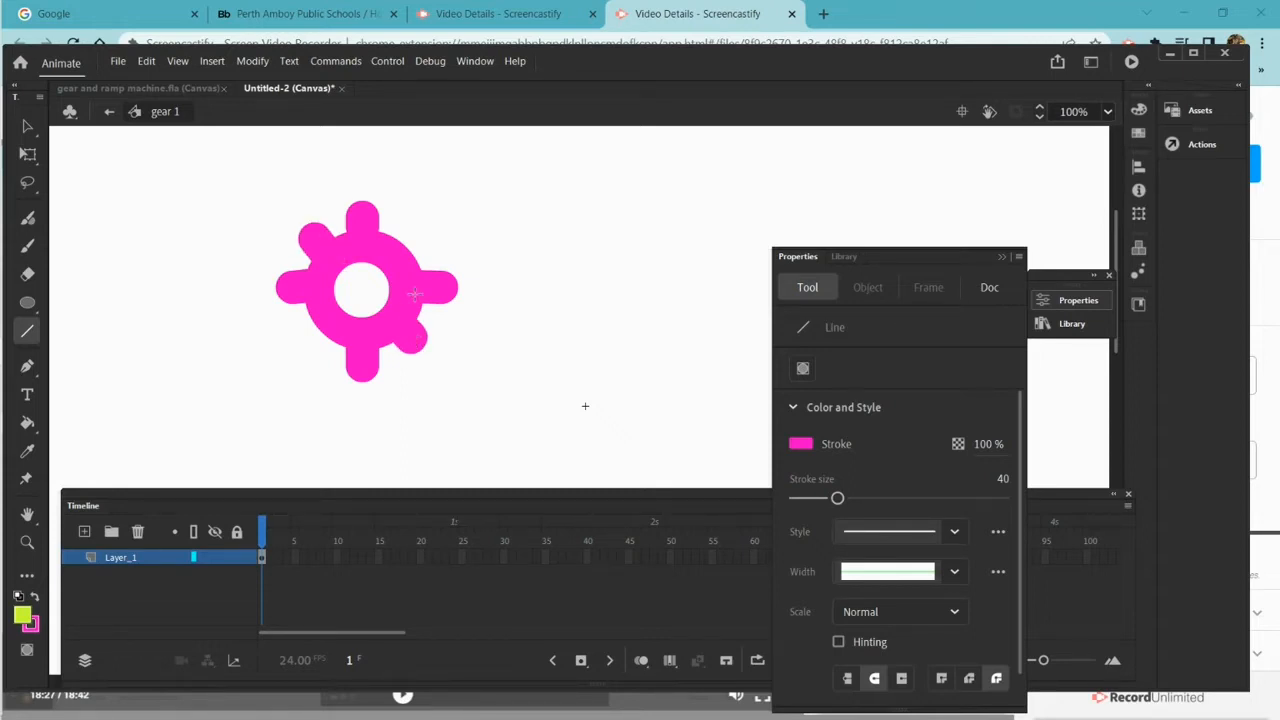
left_click_drag(405, 248, 421, 235)
left_click_drag(327, 329, 311, 338)
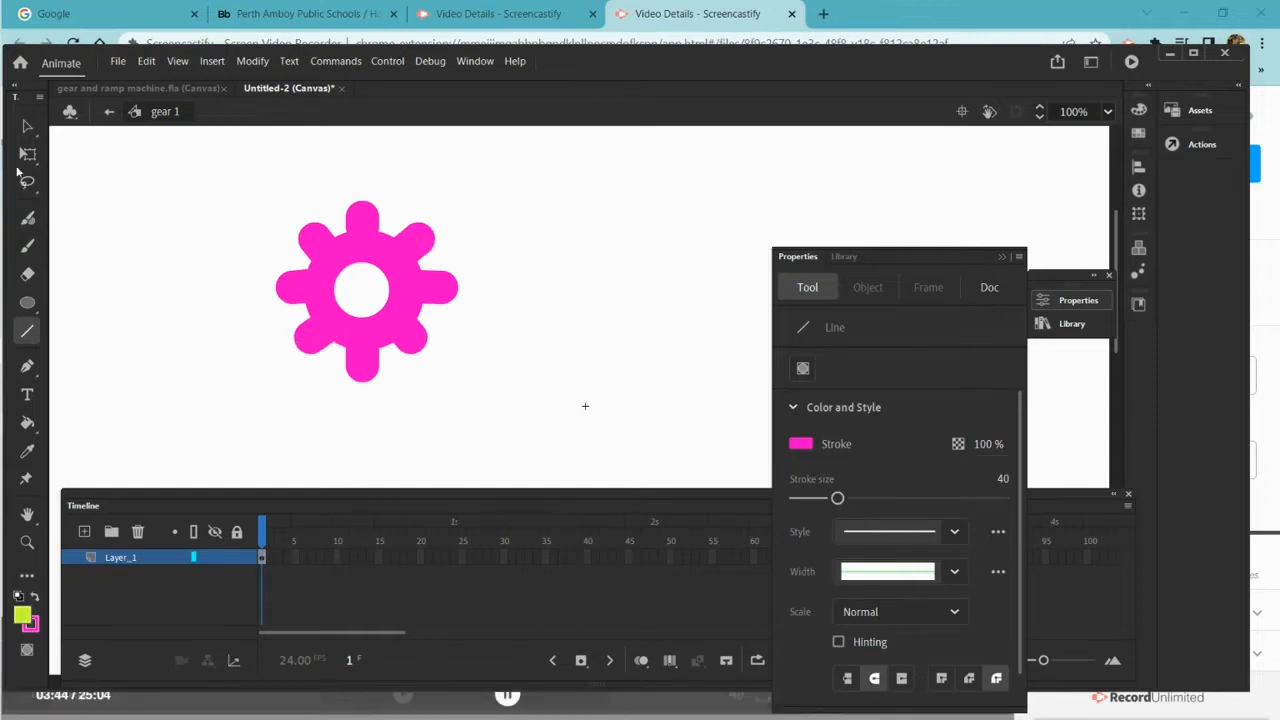
Select the whole gear, ring and teeth together, and combine the shapes into one drawing object with Union
left_click(28, 128)
left_click(286, 288)
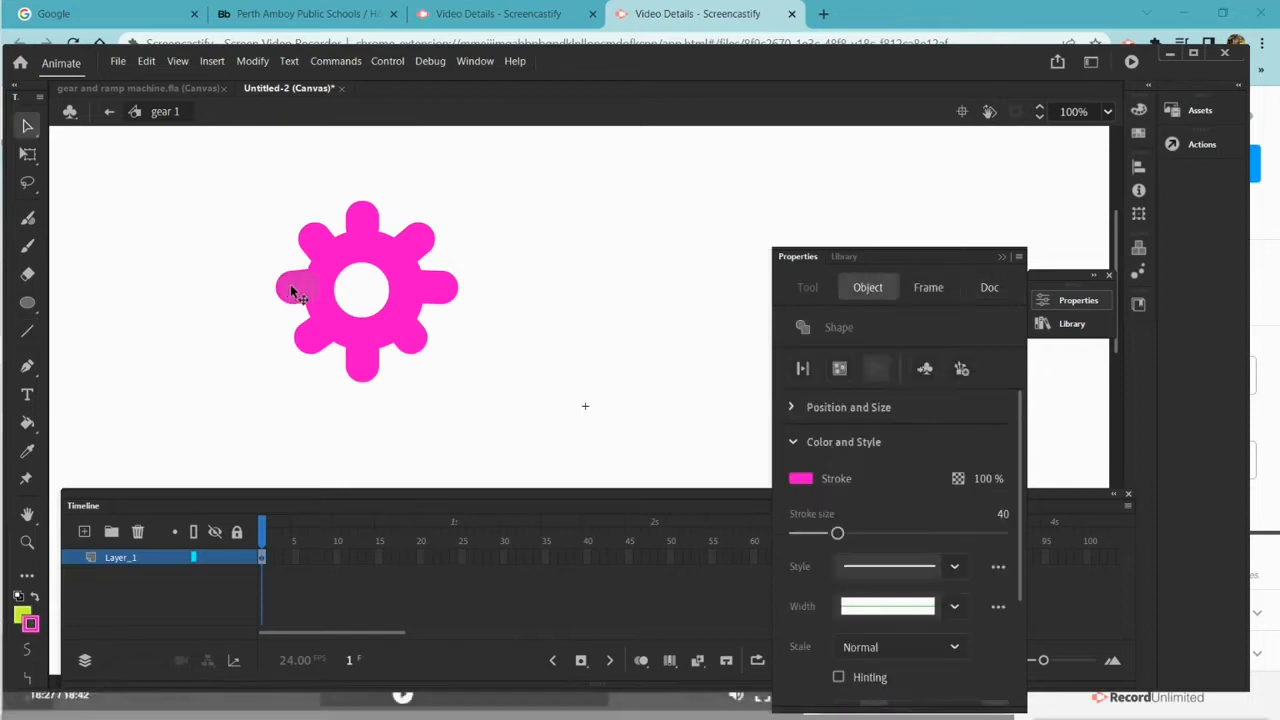
left_click(316, 245)
left_click(417, 246)
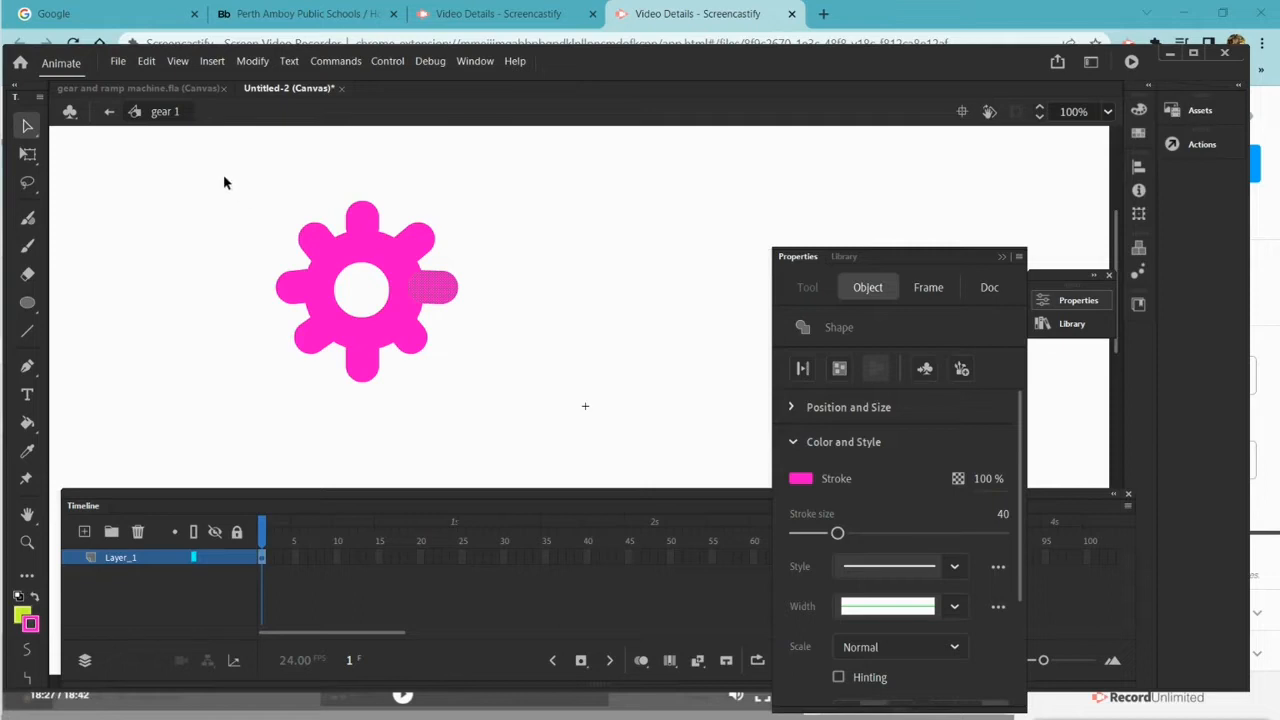
left_click_drag(224, 176, 513, 397)
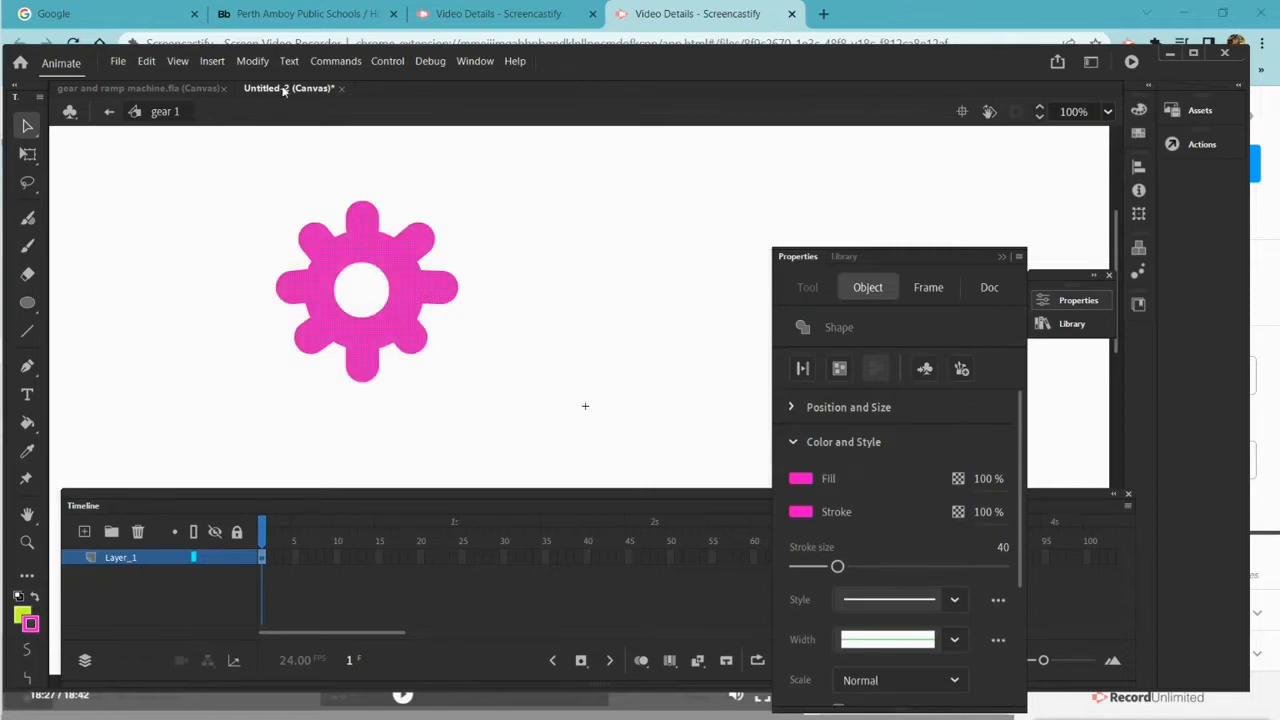
left_click(255, 61)
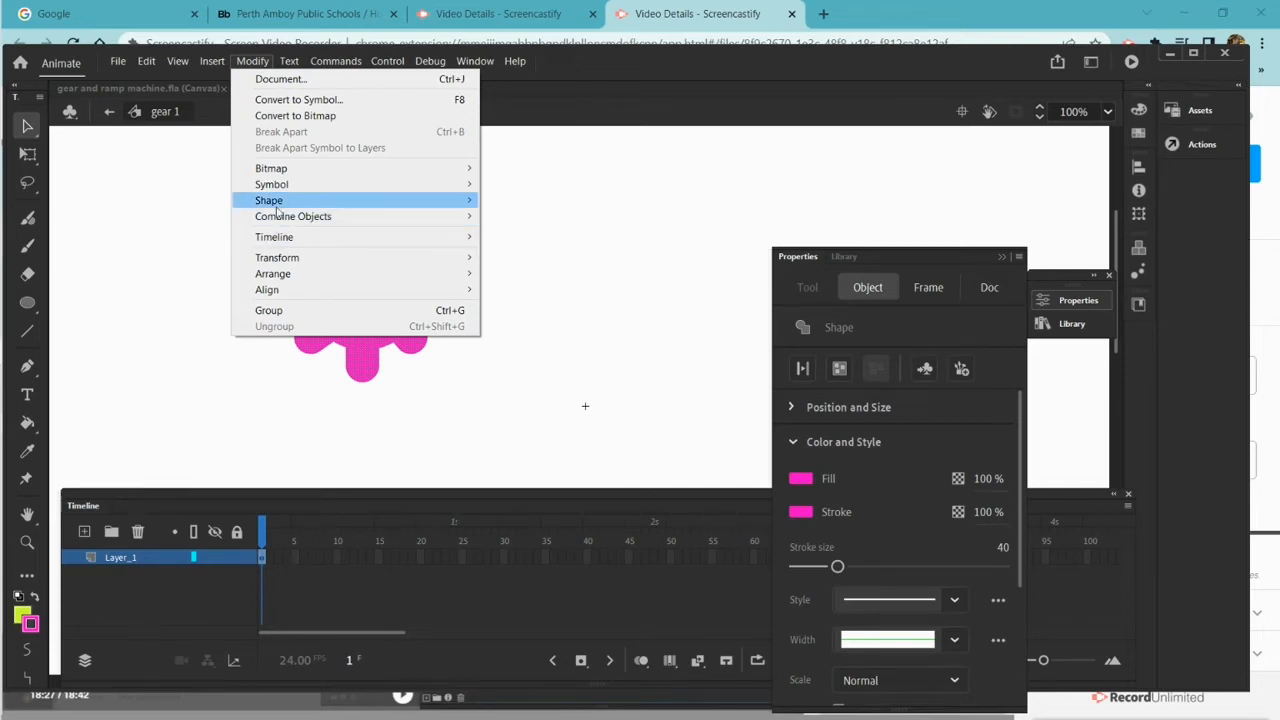
mouse_move(285, 206)
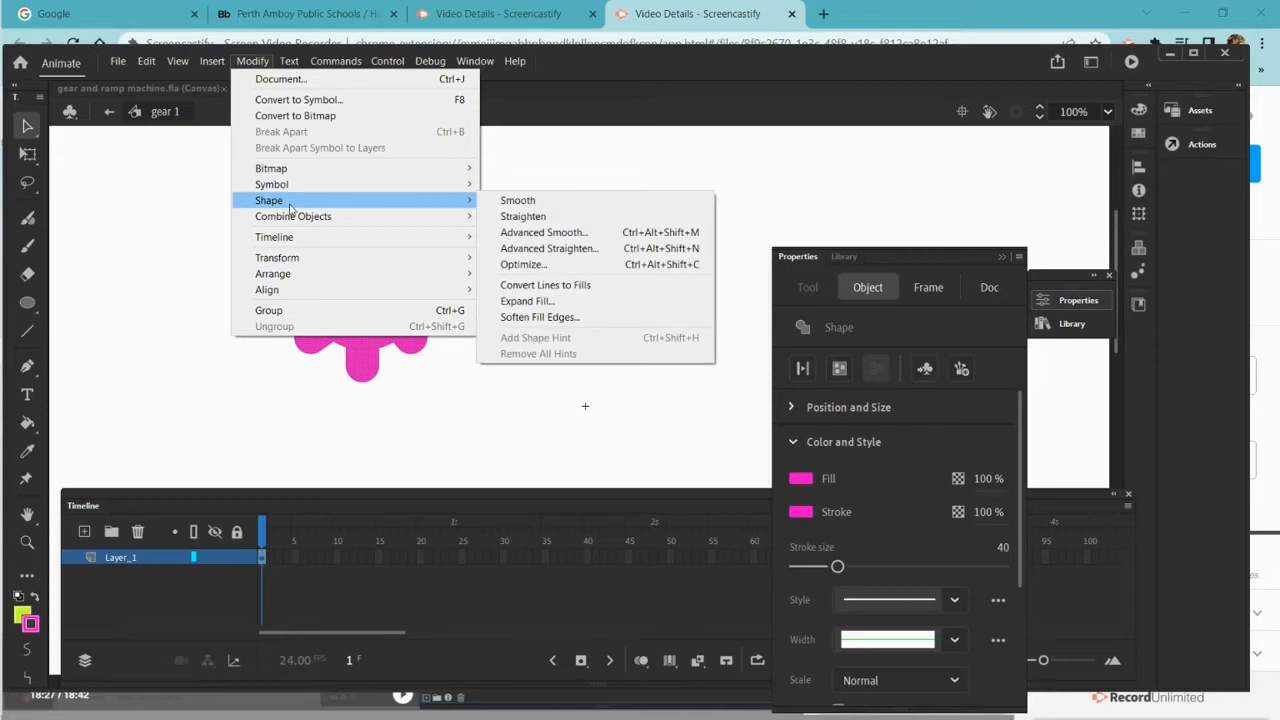
mouse_move(325, 220)
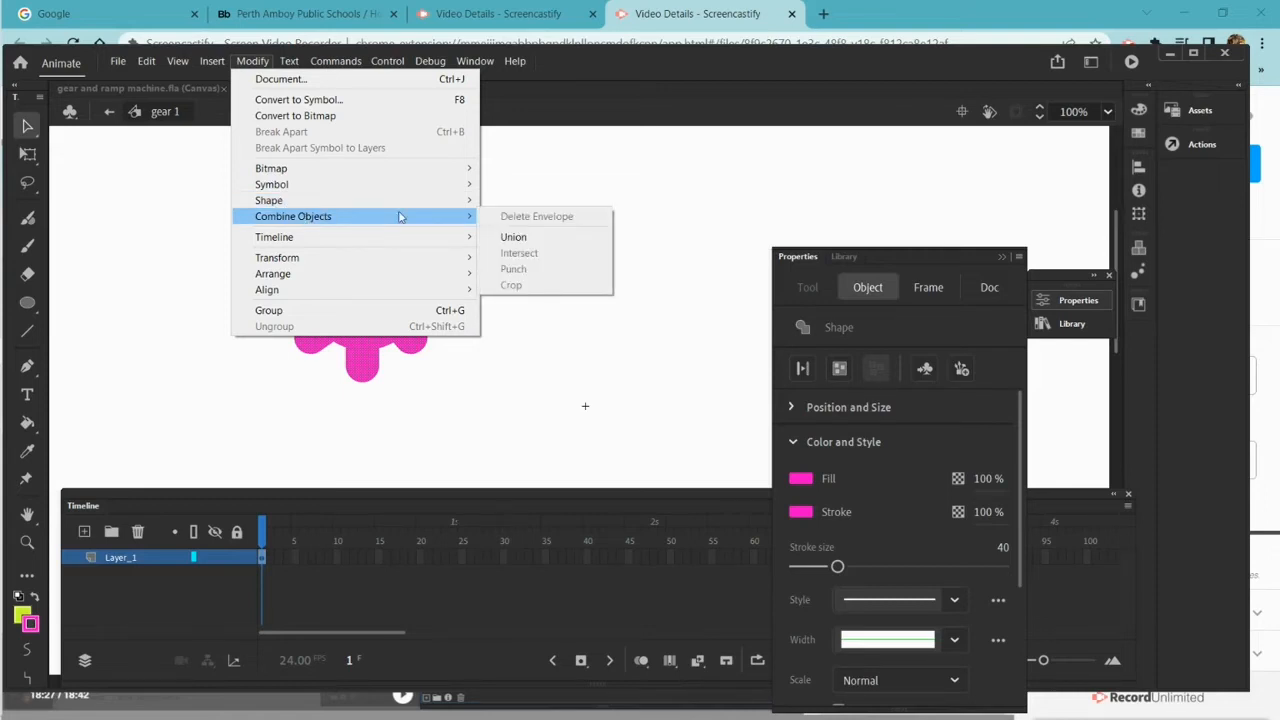
left_click(513, 237)
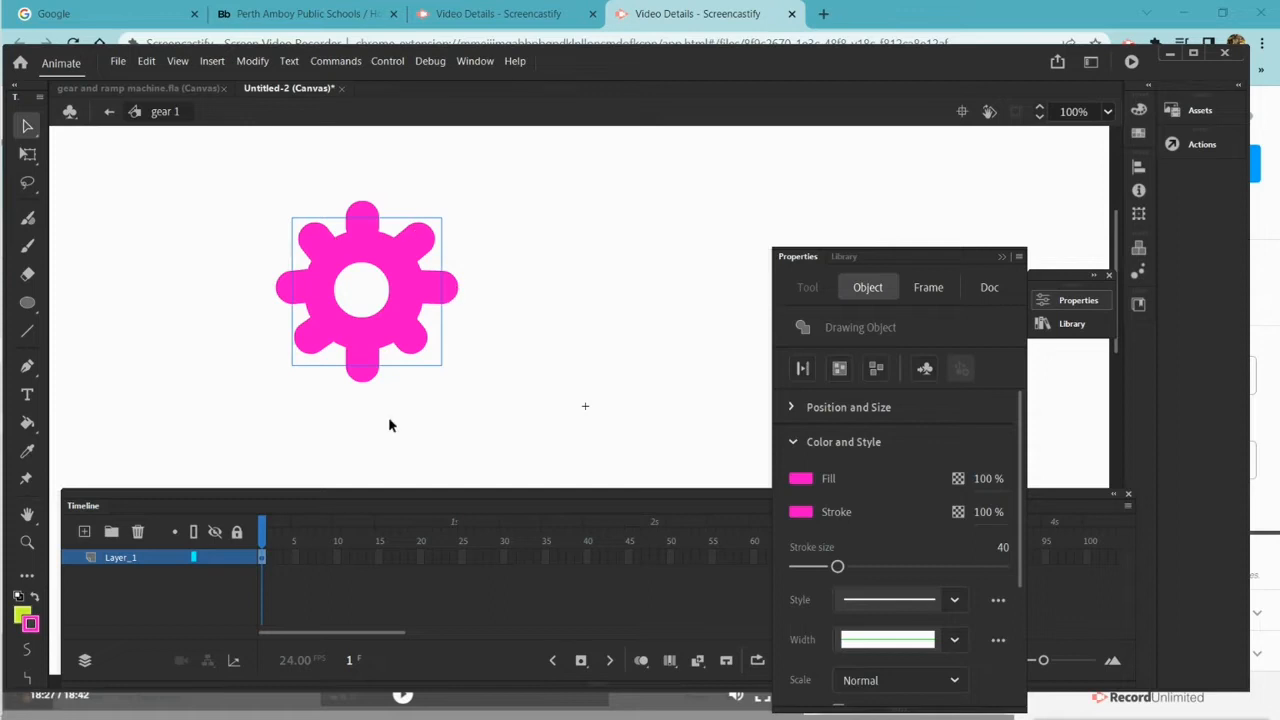
left_click(1003, 258)
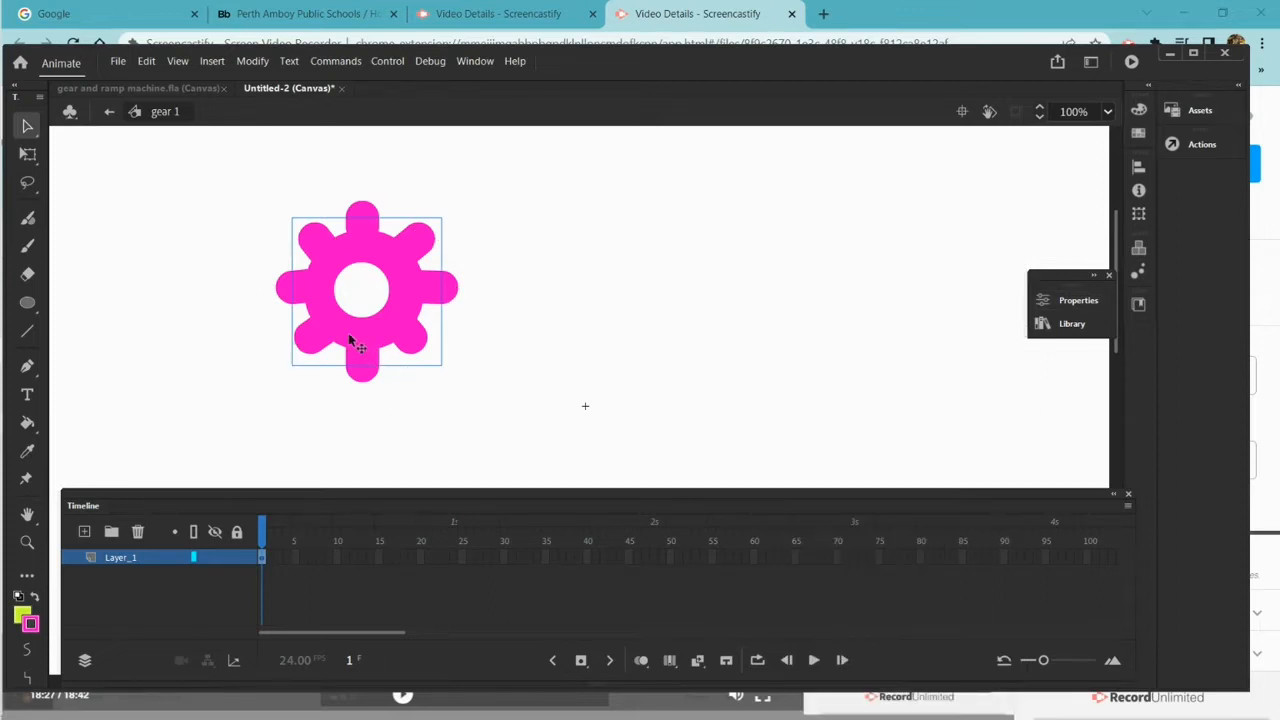
Copy the gear keyframe in frame 1 of Layer_1 and paste it into frame 2
right_click(261, 560)
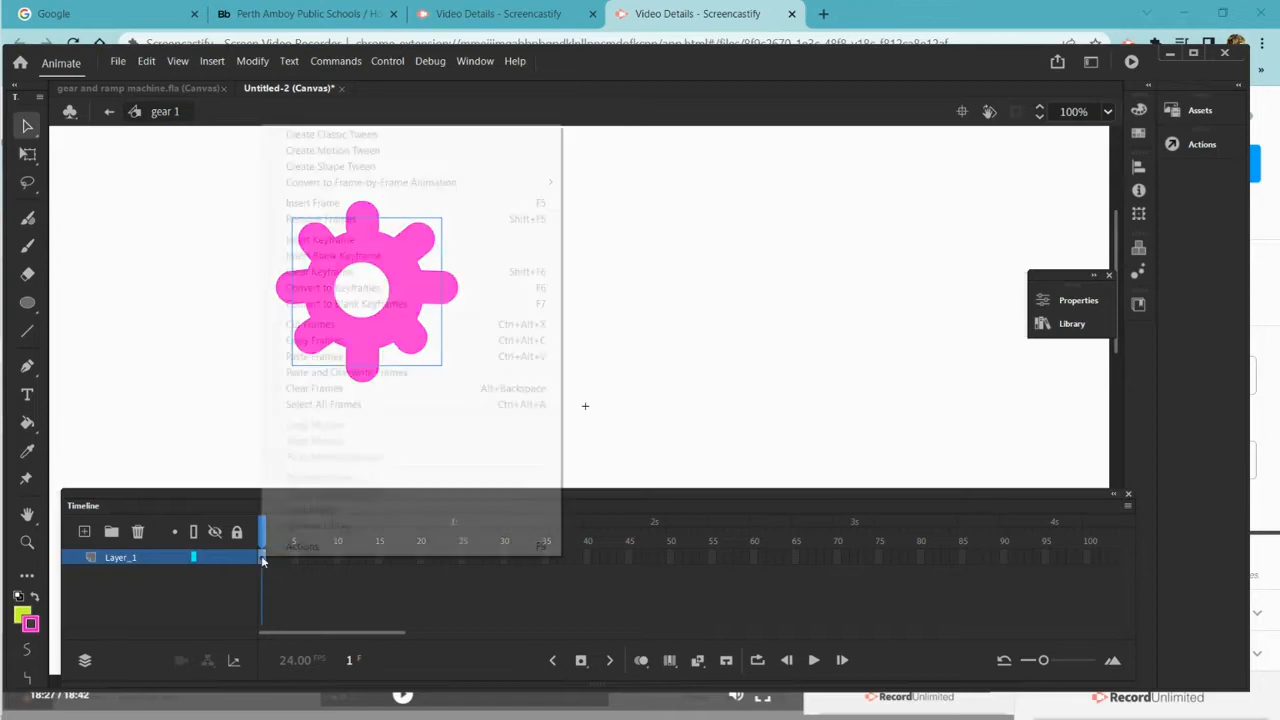
left_click(303, 341)
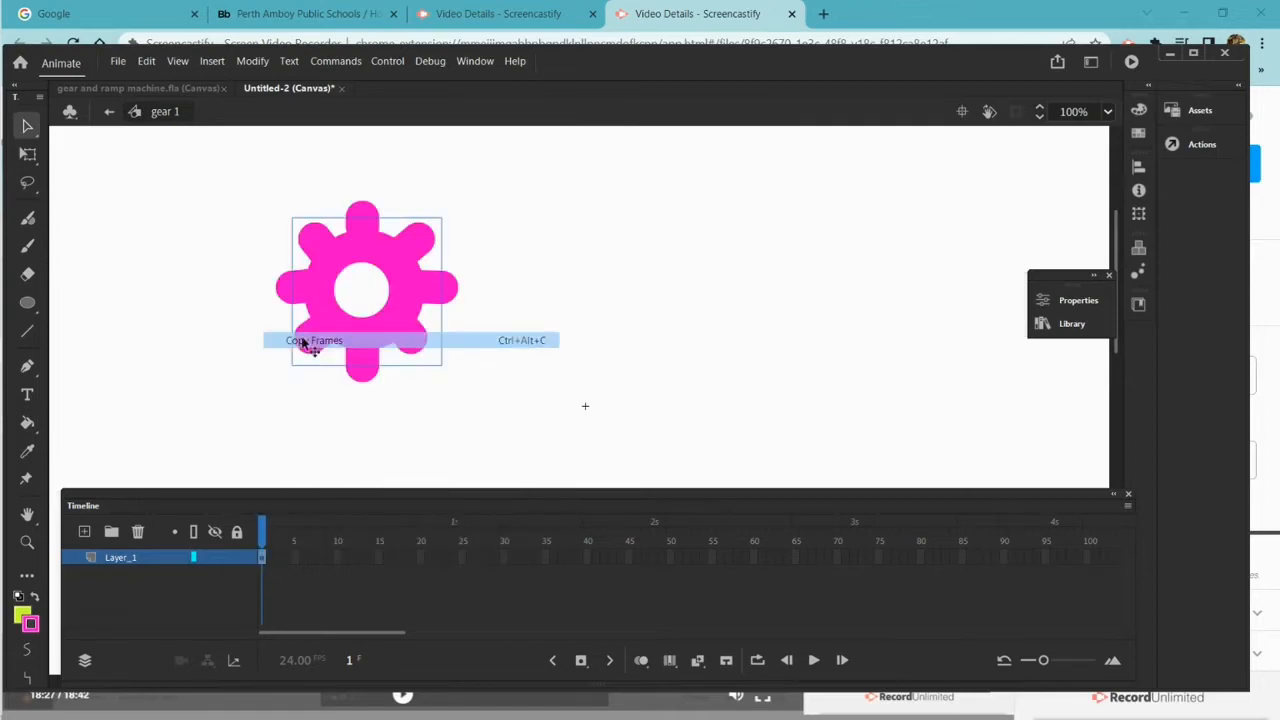
right_click(272, 557)
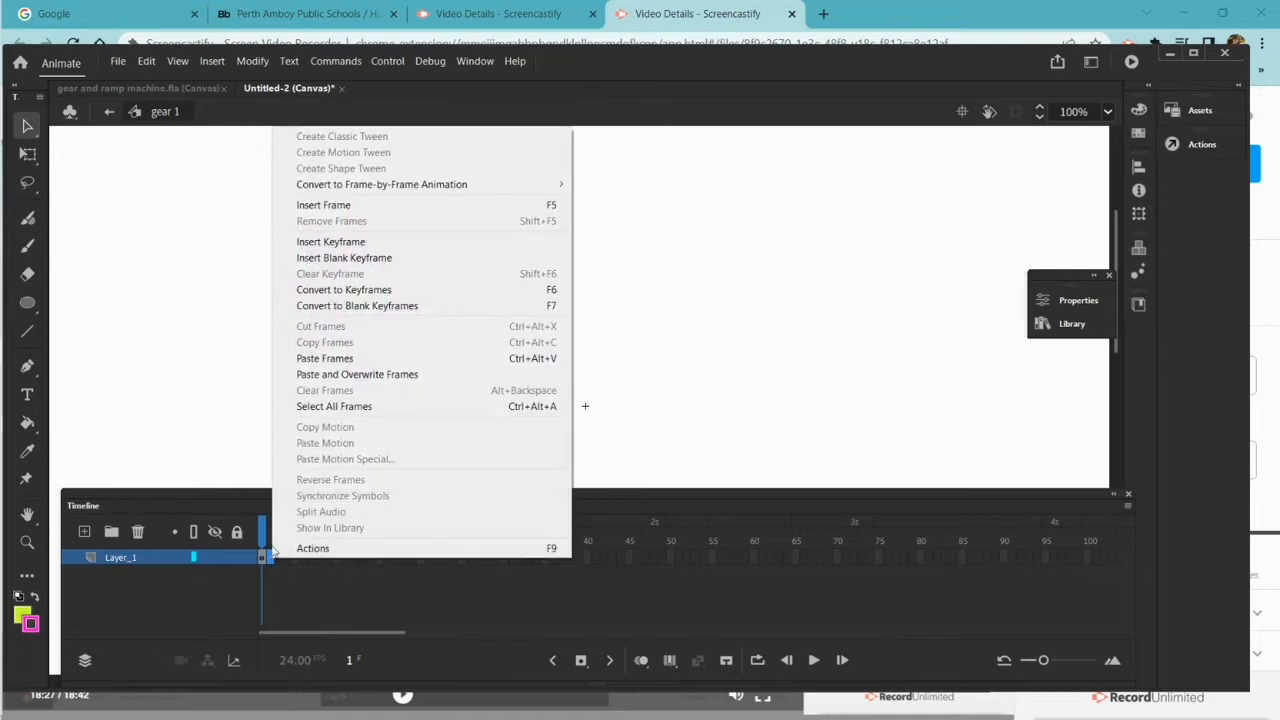
left_click(340, 358)
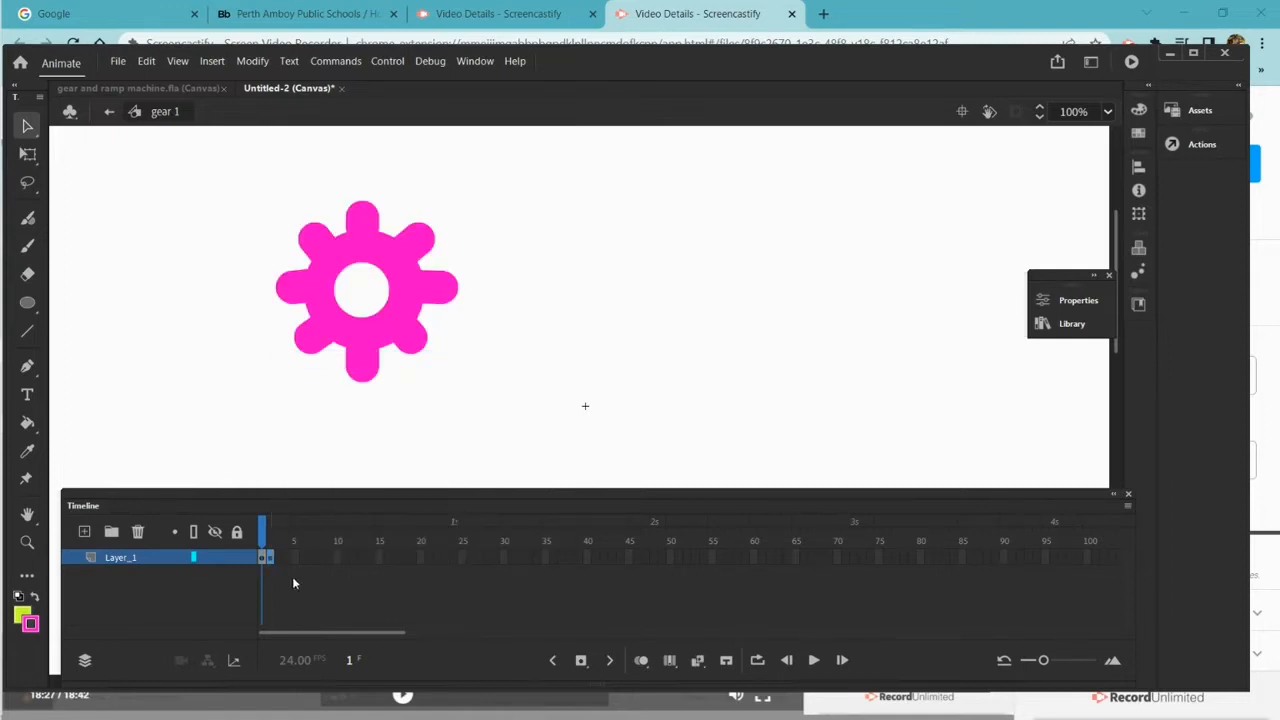
Turn on onion skinning at frame 2 and rotate its gear clockwise so the teeth fill the gaps between frame 1's teeth
left_click(270, 540)
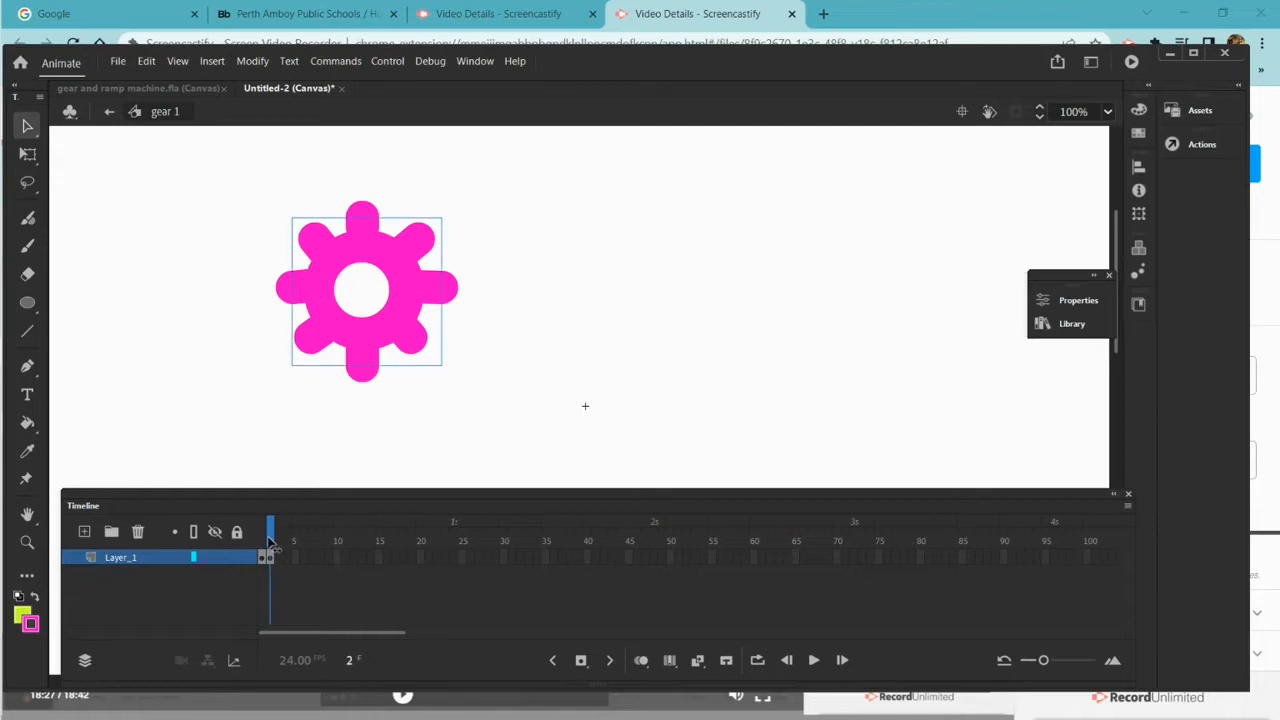
left_click(641, 660)
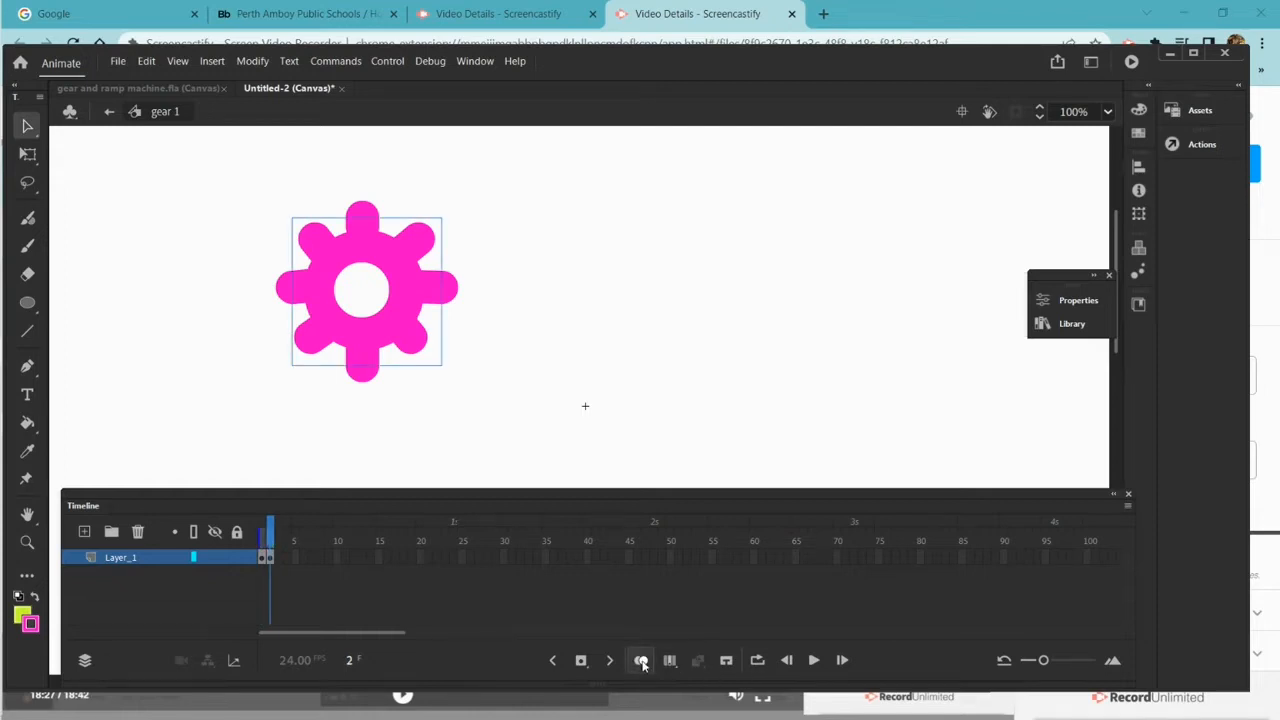
left_click(28, 154)
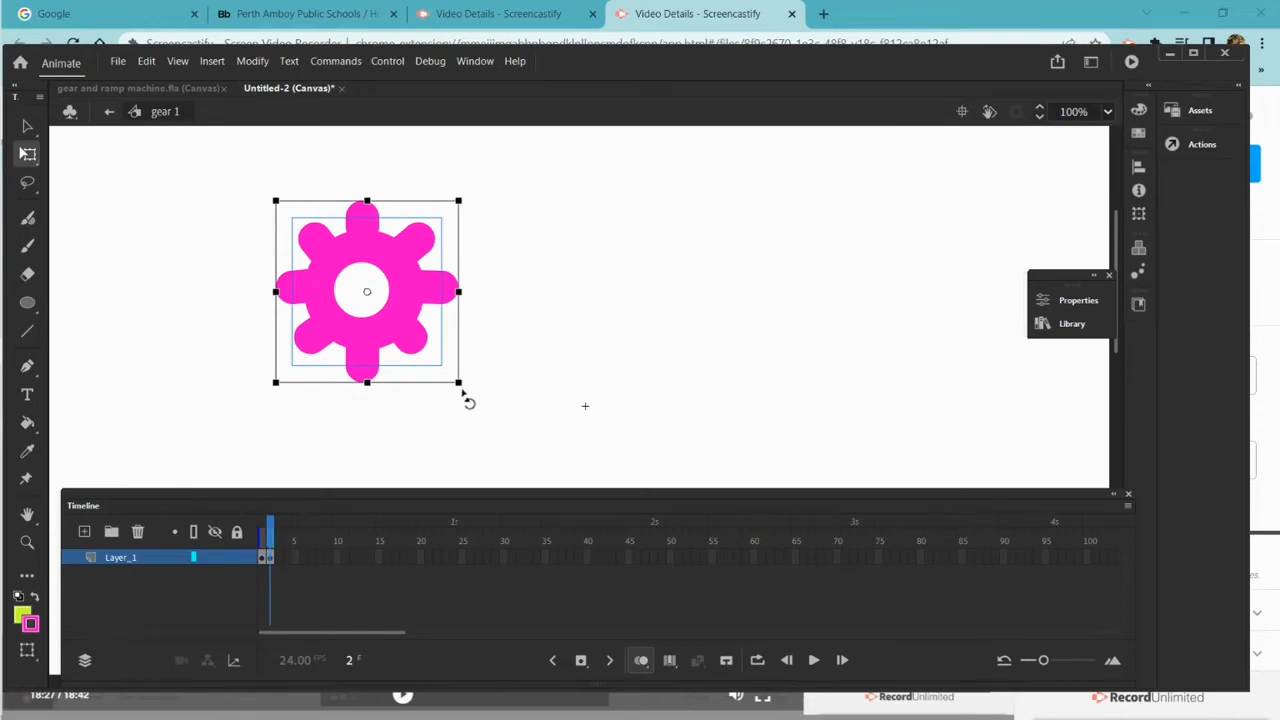
left_click_drag(463, 393, 416, 410)
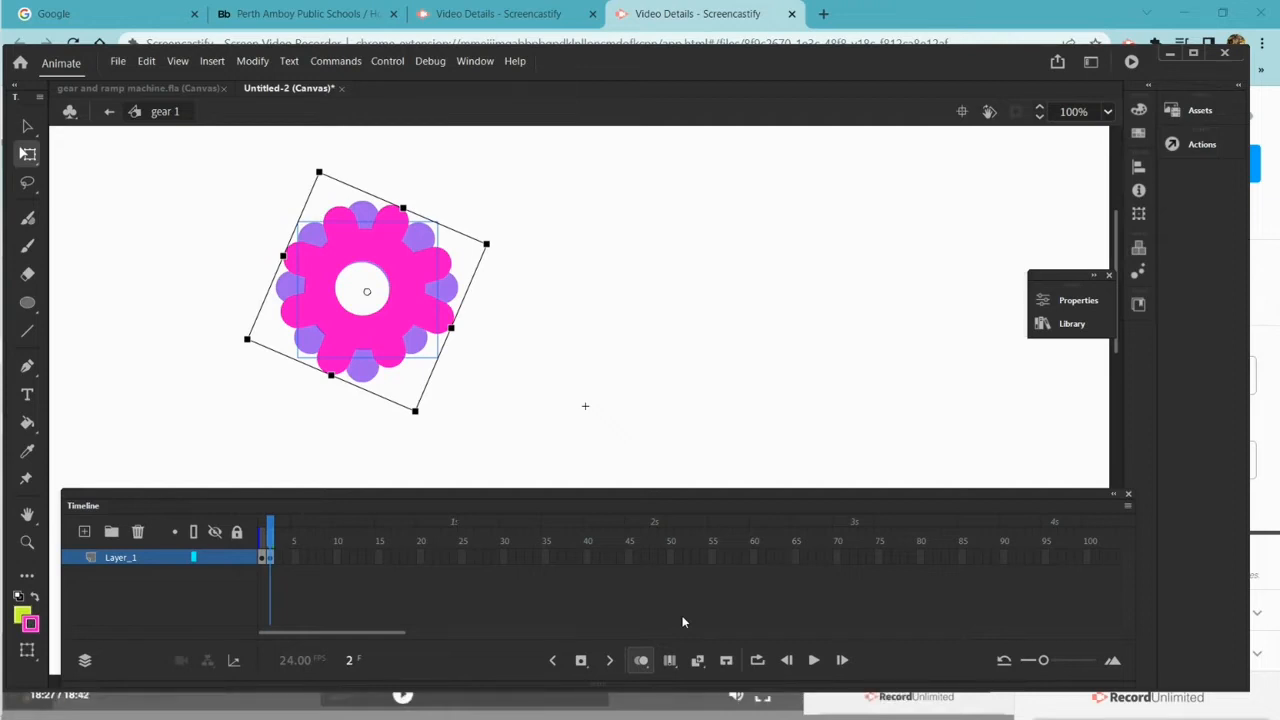
Copy frame 2's keyframe into frame 3 and rotate that gear clockwise by another half tooth spacing
right_click(270, 558)
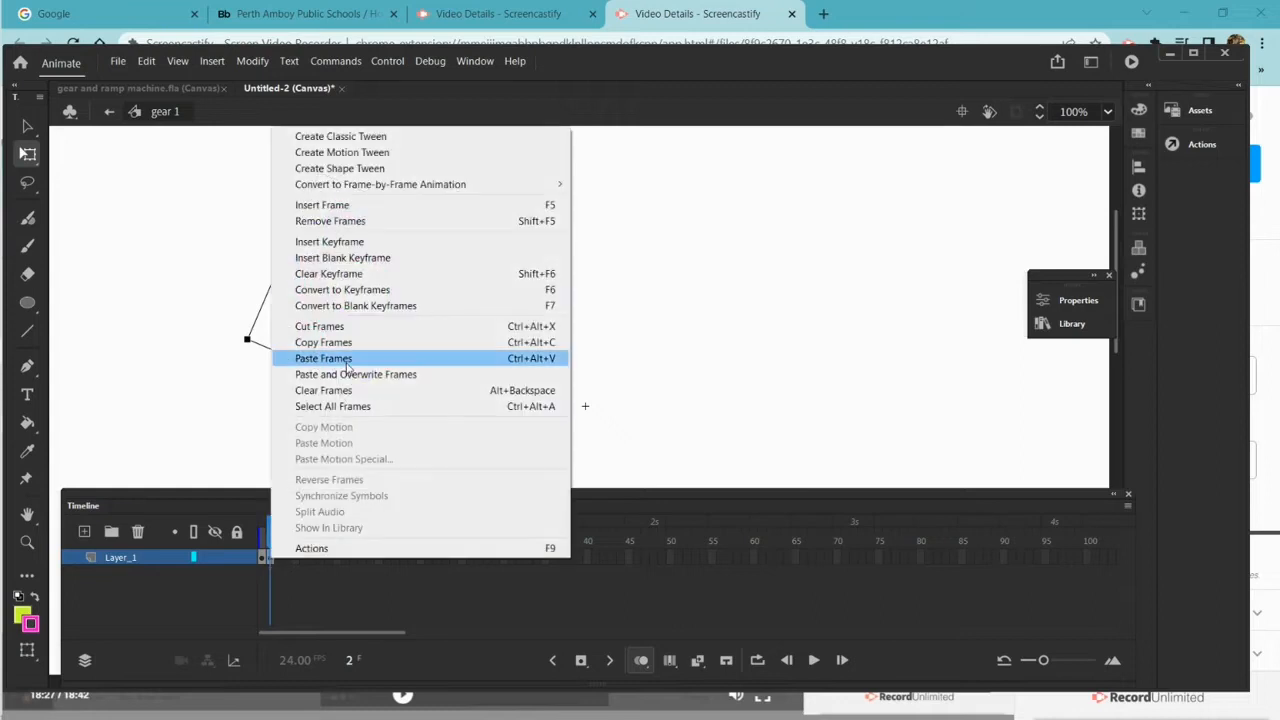
left_click(323, 342)
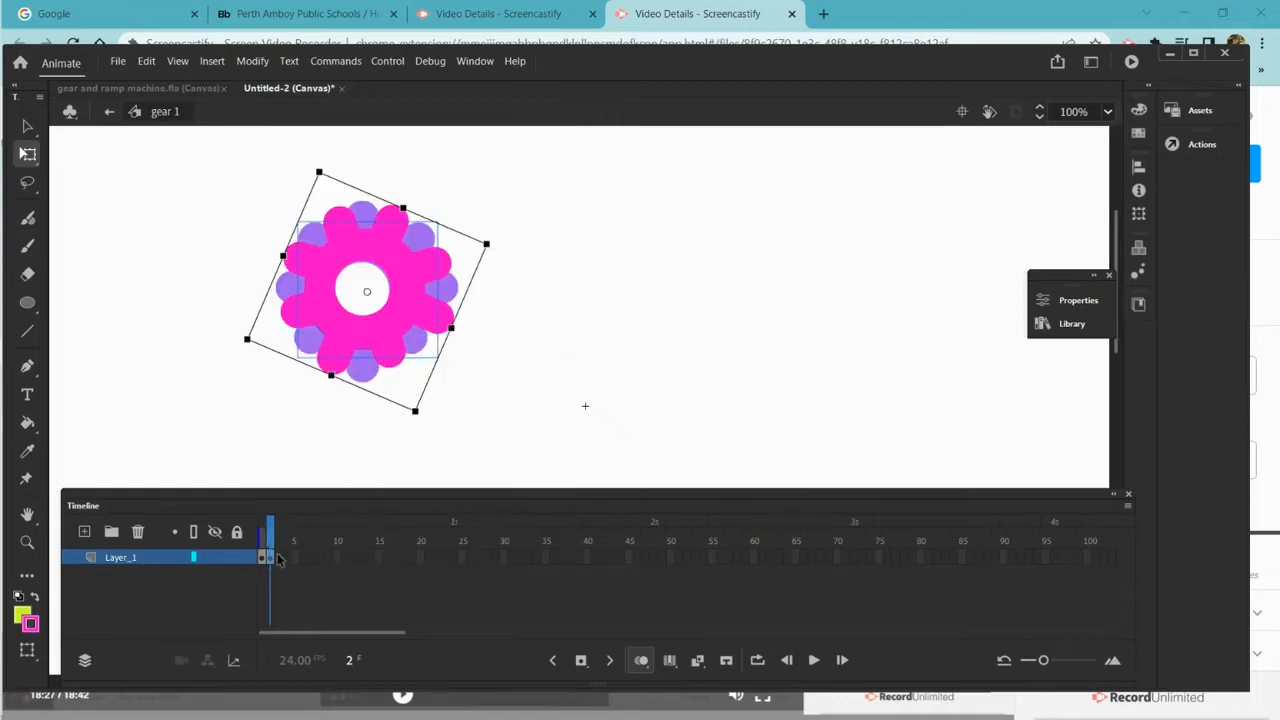
left_click(280, 558)
right_click(282, 560)
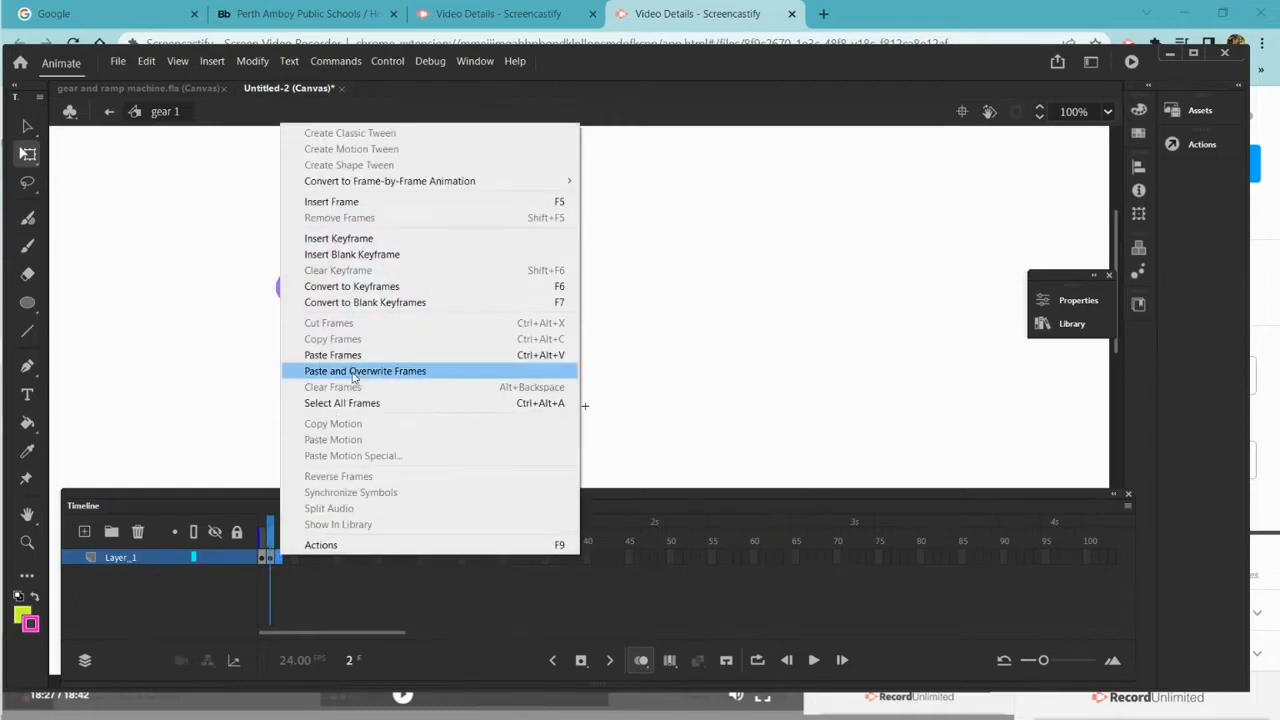
left_click(358, 356)
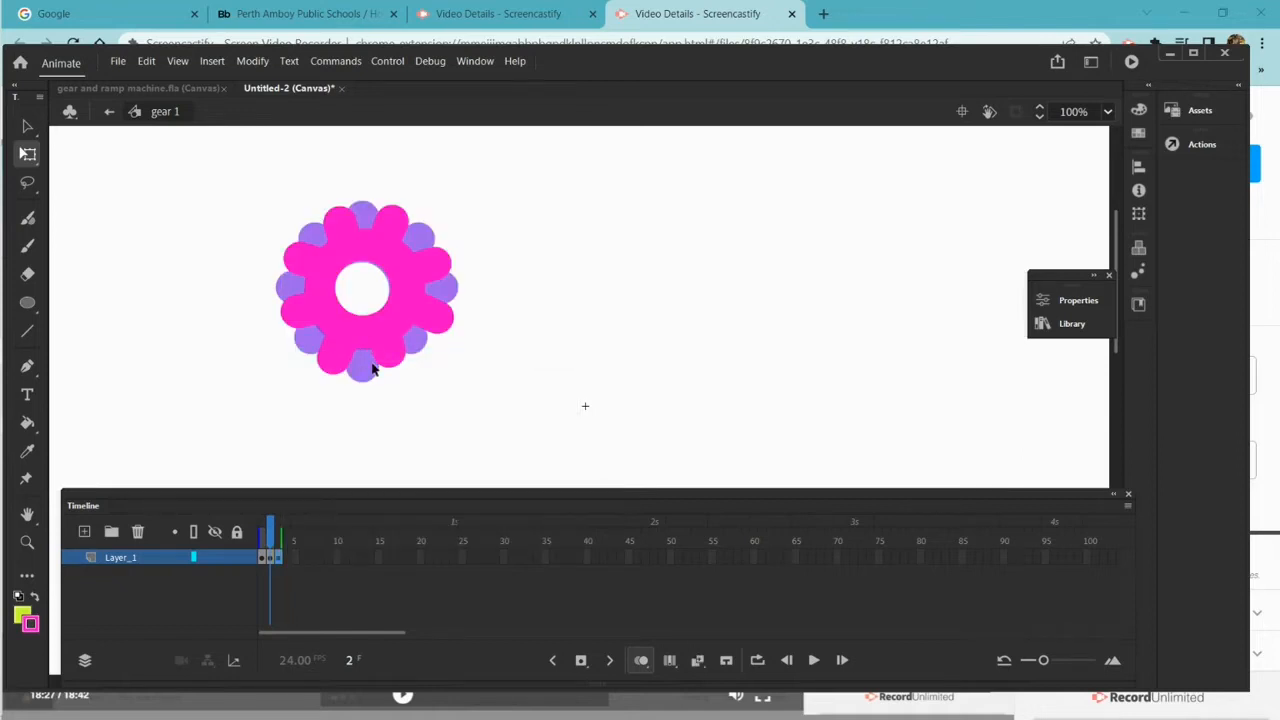
left_click_drag(270, 535, 278, 532)
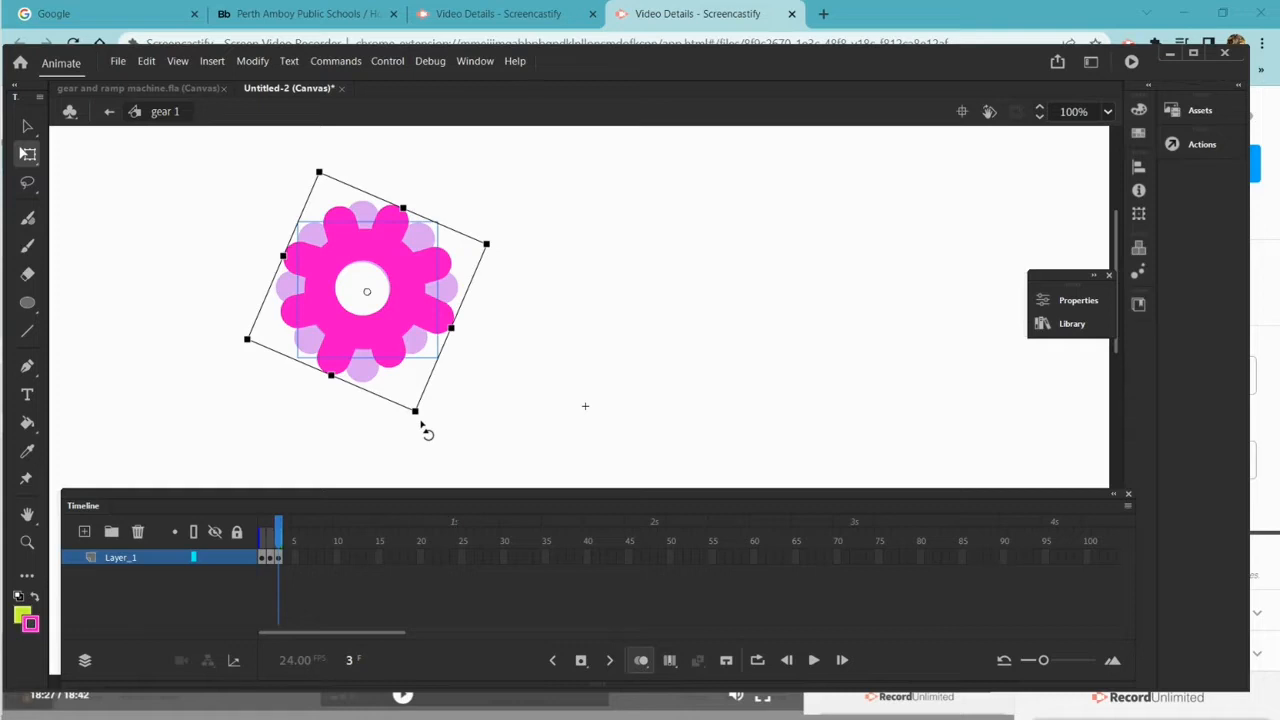
left_click_drag(425, 423, 377, 420)
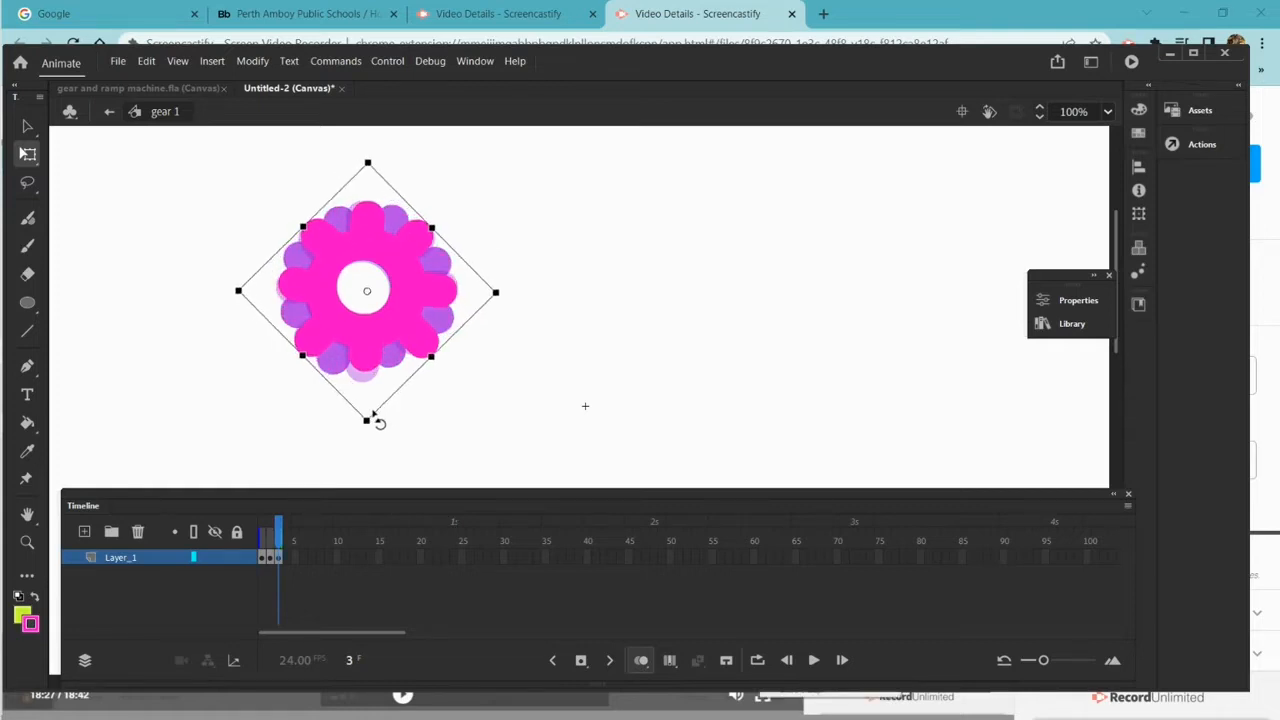
Copy frame 3's keyframe into frame 4 and rotate its gear clockwise until the teeth sit between those of frame 3
right_click(280, 557)
left_click(331, 339)
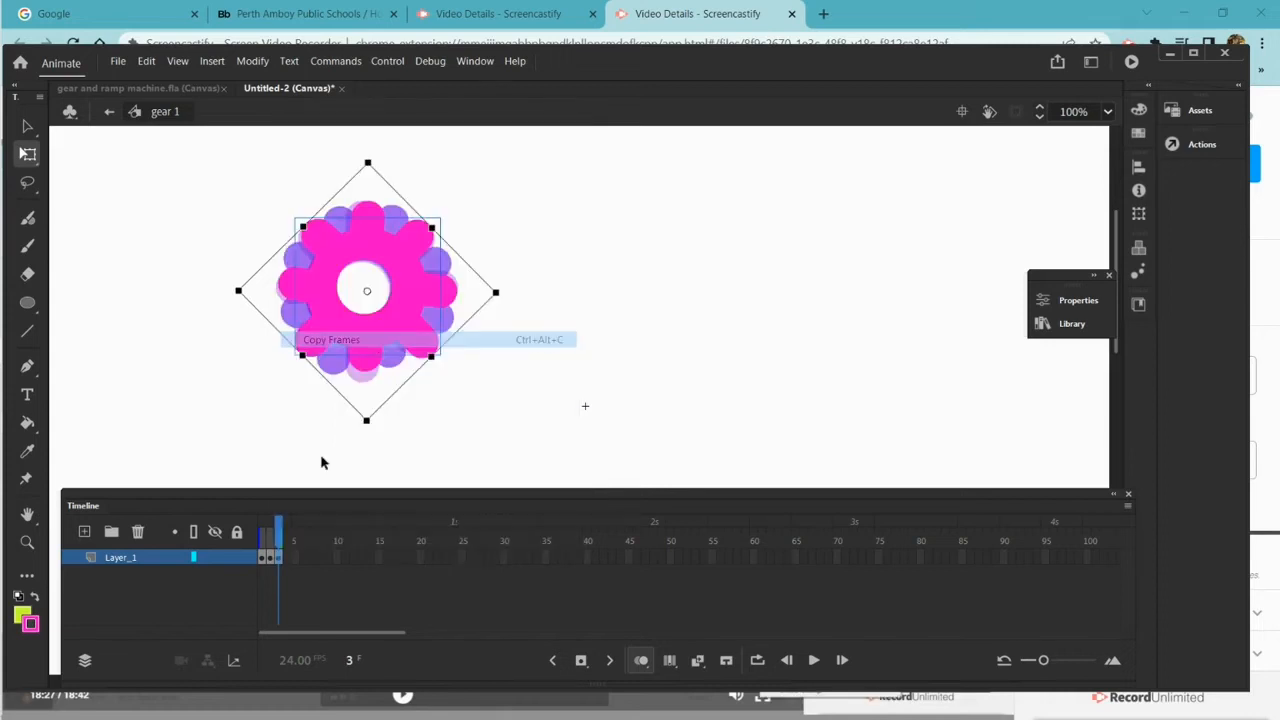
right_click(288, 560)
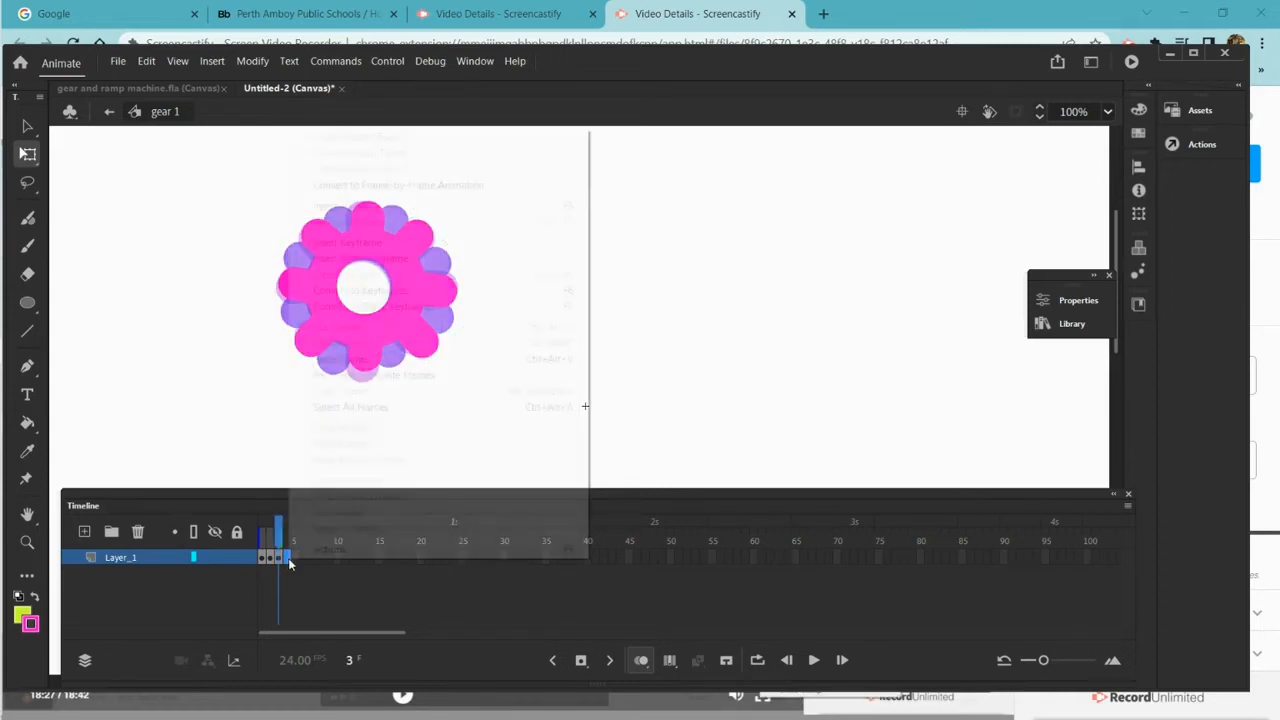
left_click(362, 360)
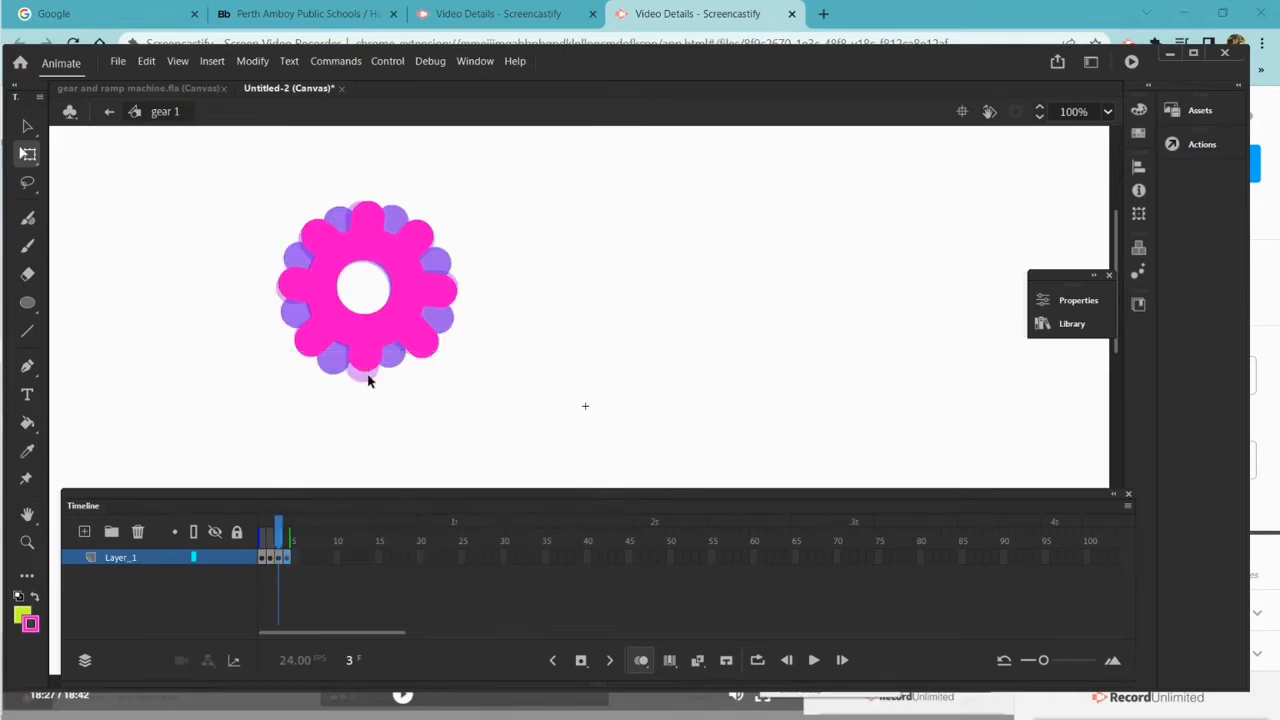
left_click(287, 527)
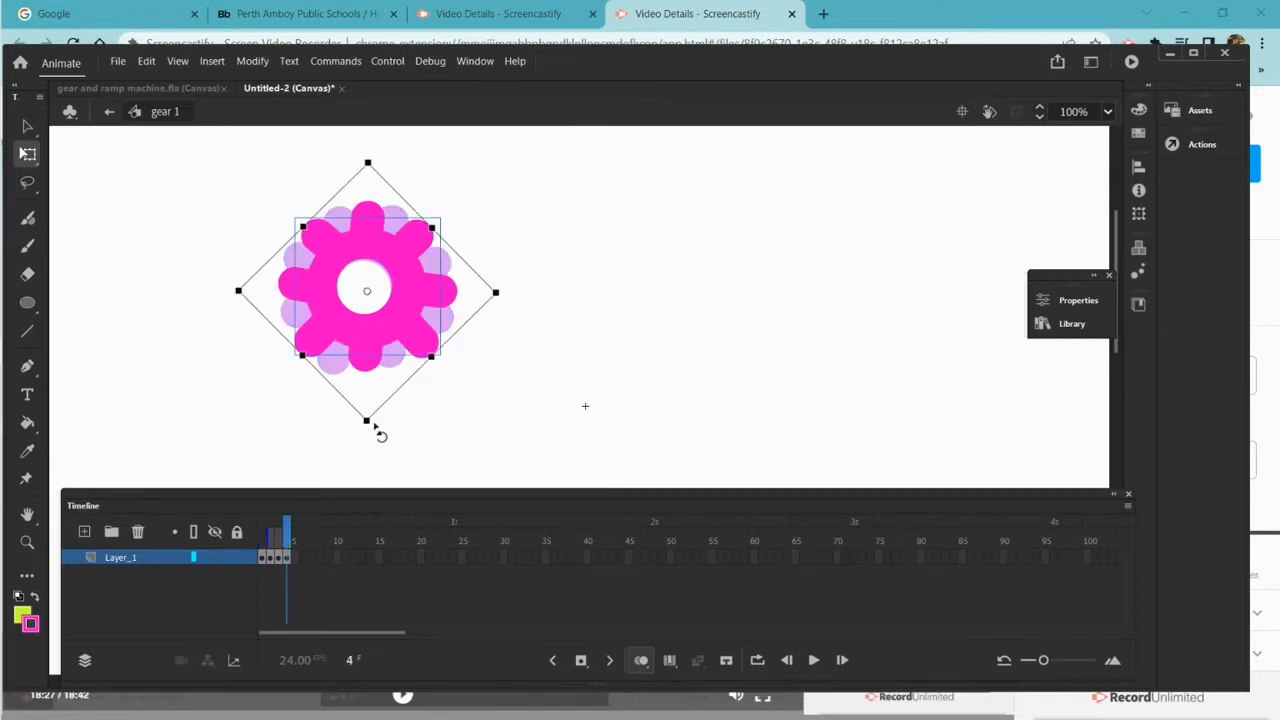
left_click_drag(376, 428, 334, 413)
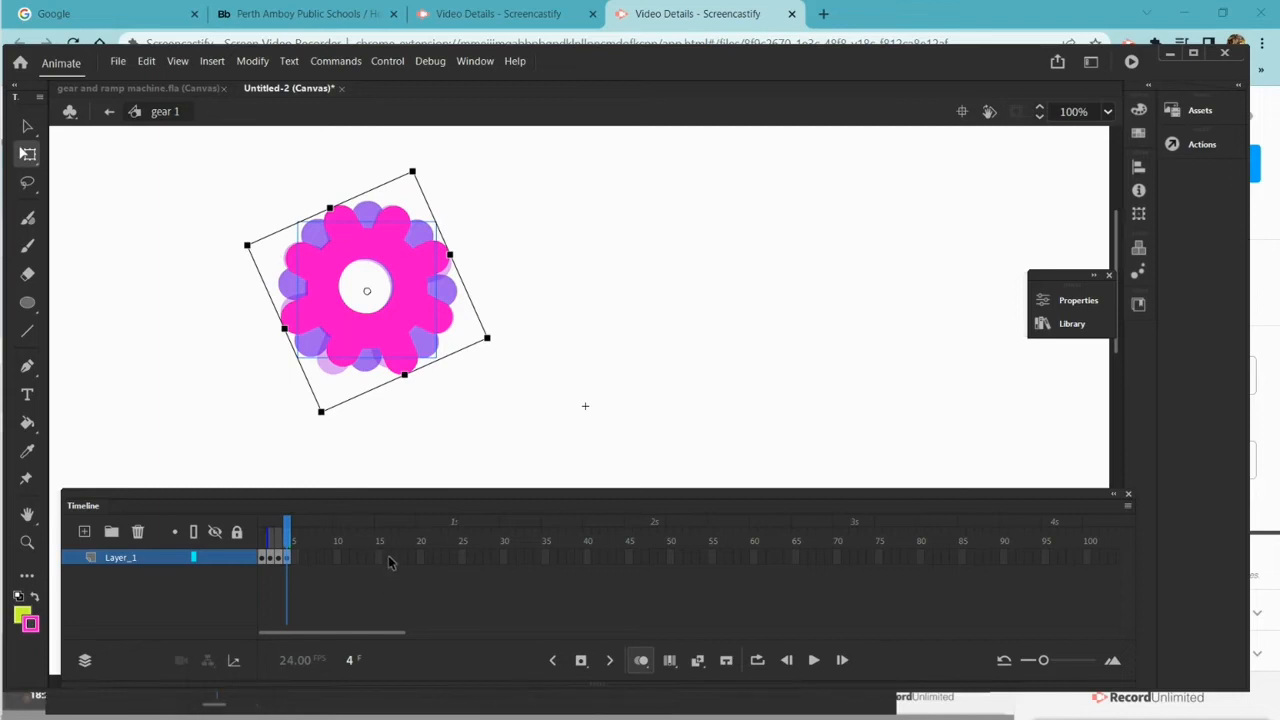
Duplicate frame 4's keyframe into frame 5 and turn the gear there clockwise by about half a tooth spacing
right_click(289, 563)
left_click(335, 341)
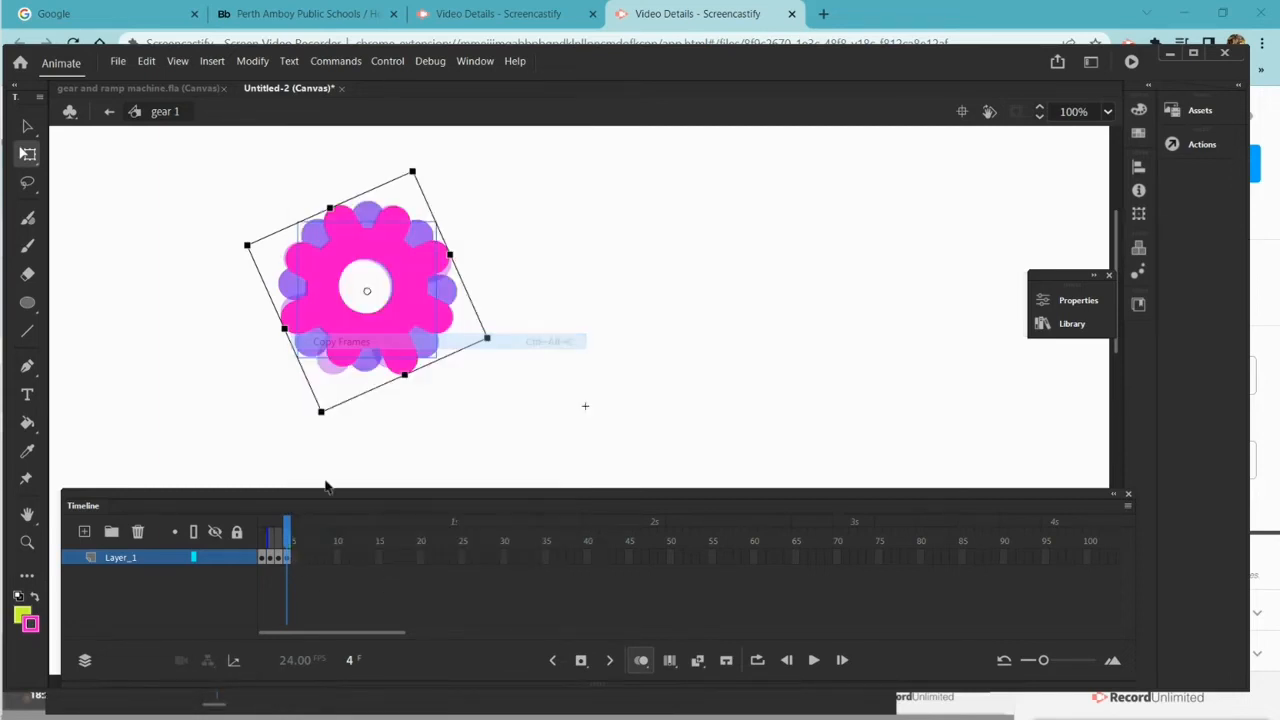
right_click(297, 563)
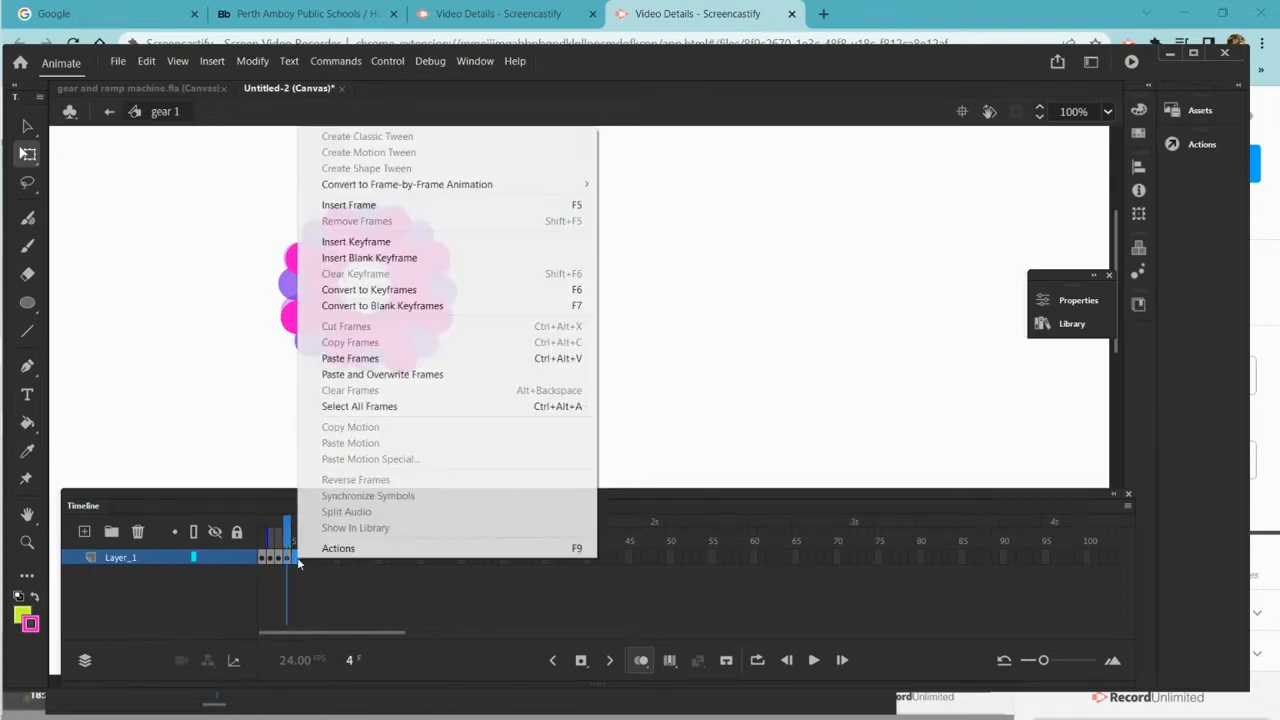
left_click(358, 358)
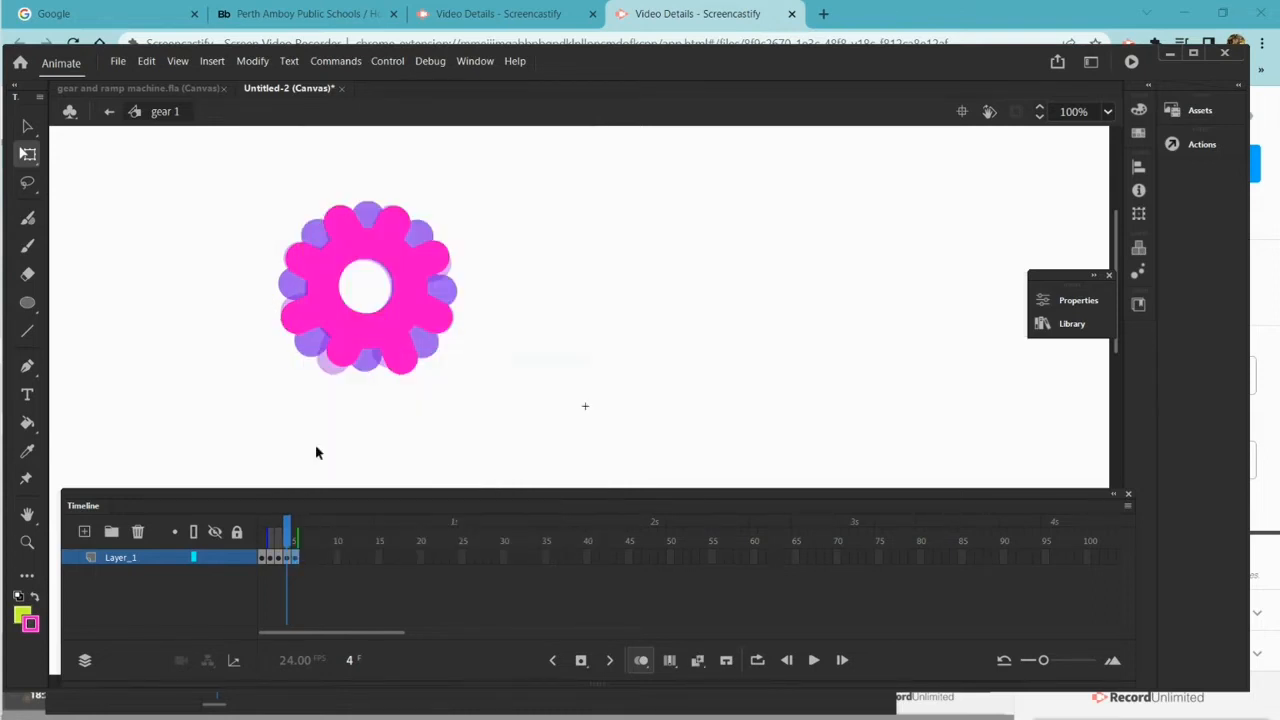
left_click(294, 527)
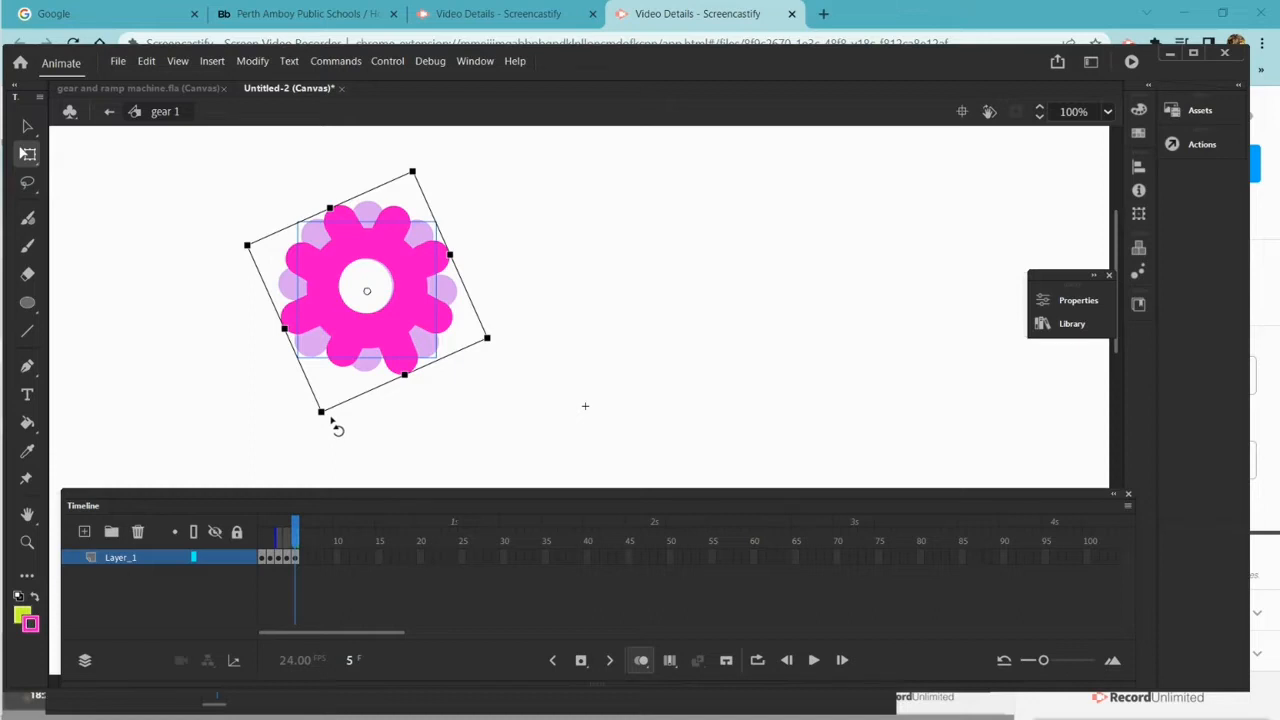
left_click_drag(336, 426, 283, 391)
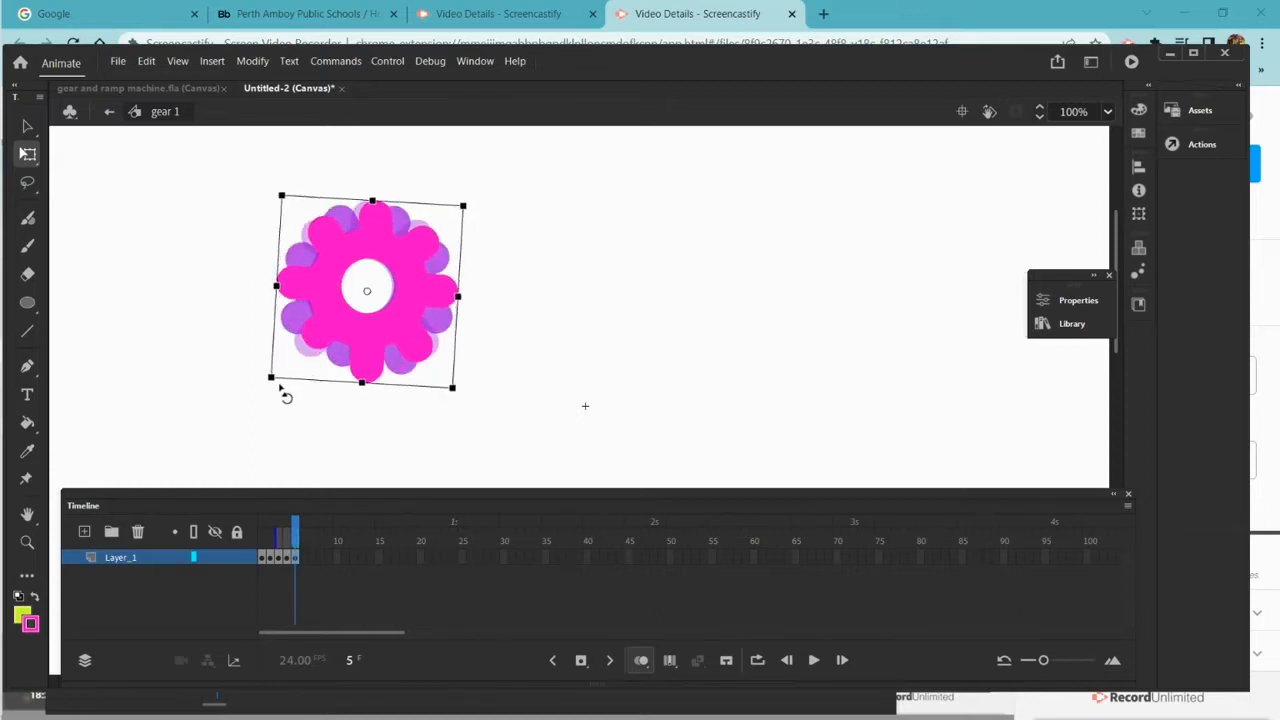
Copy the frame 5 keyframe into frame 6 and rotate its gear clockwise so the teeth fall between frame 5's teeth
right_click(296, 556)
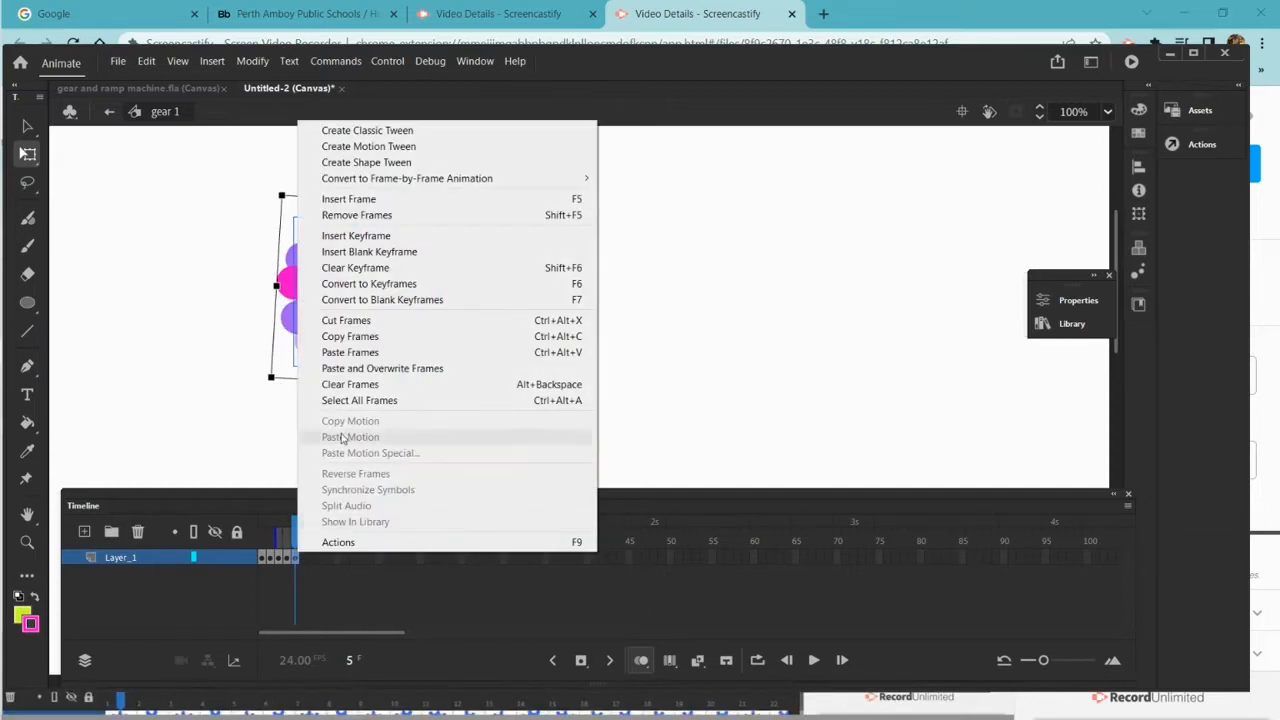
left_click(341, 337)
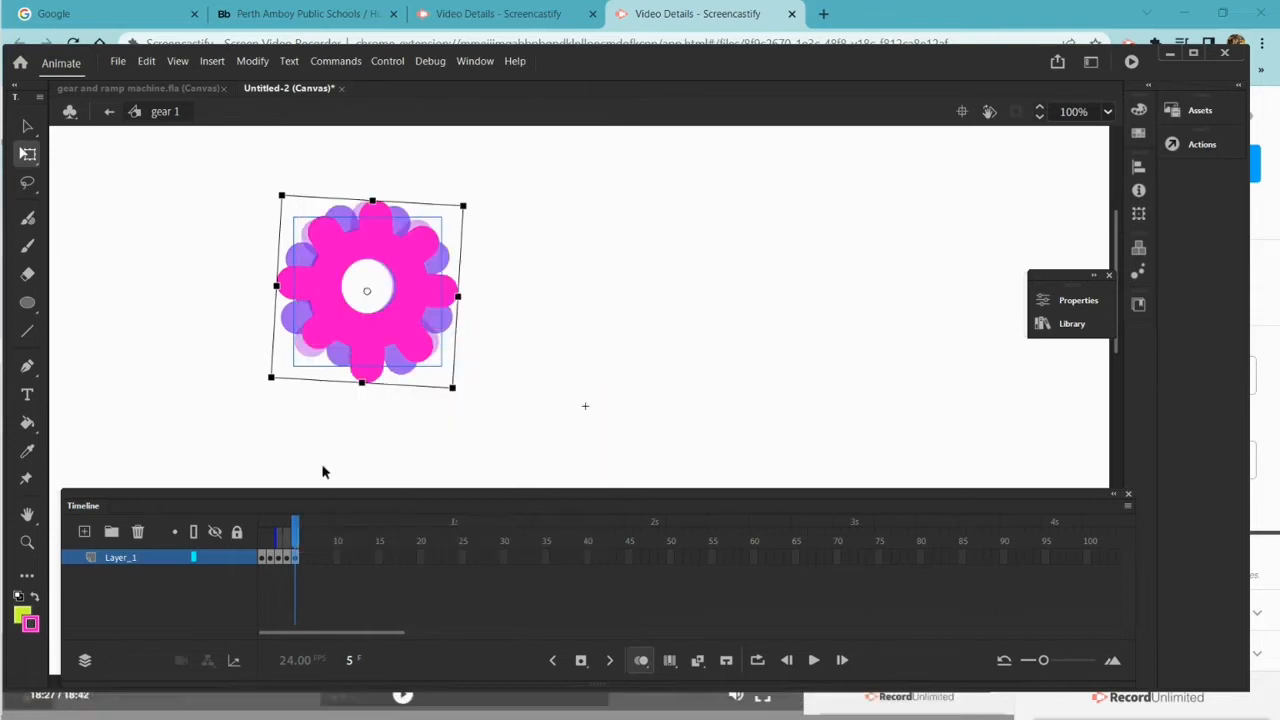
right_click(305, 560)
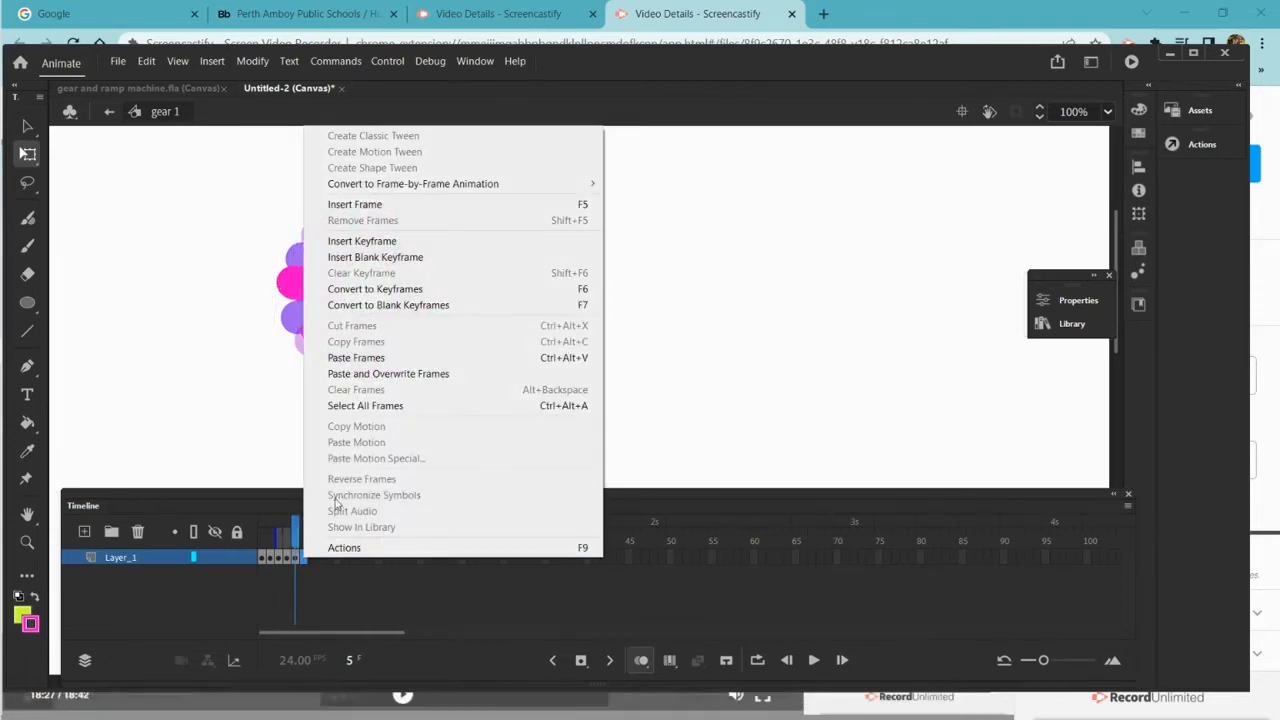
left_click(352, 359)
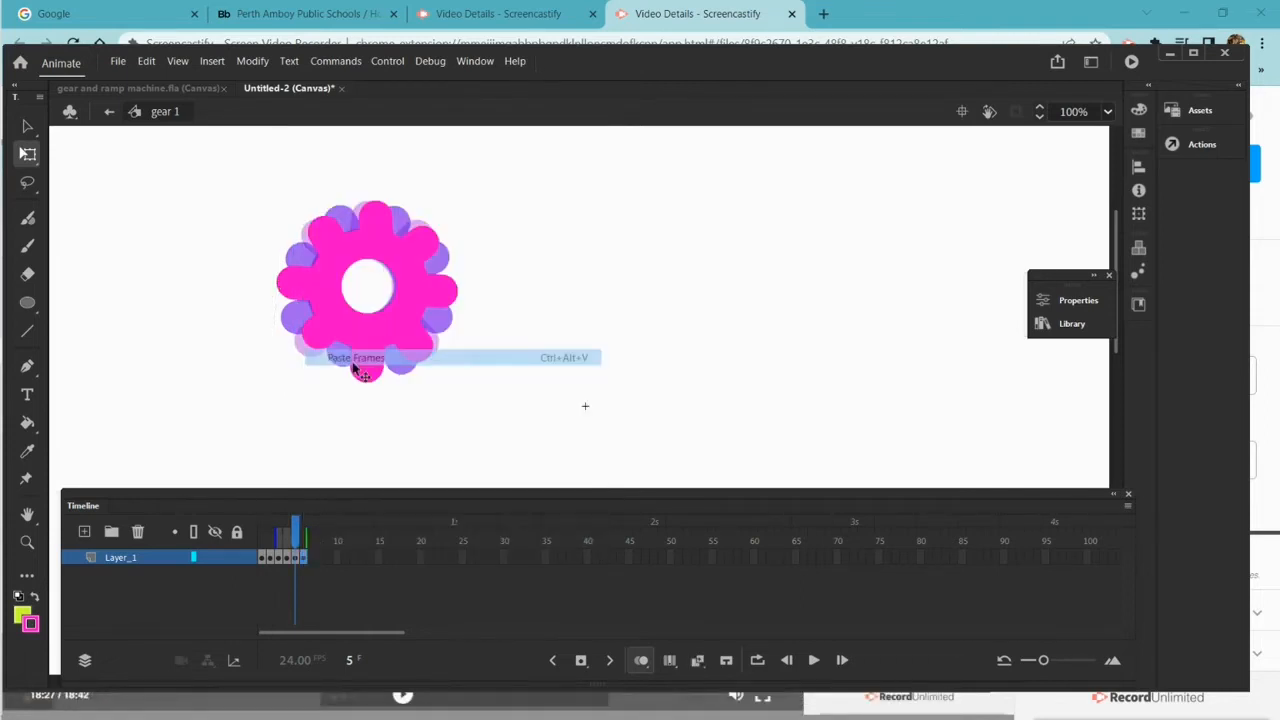
left_click(303, 545)
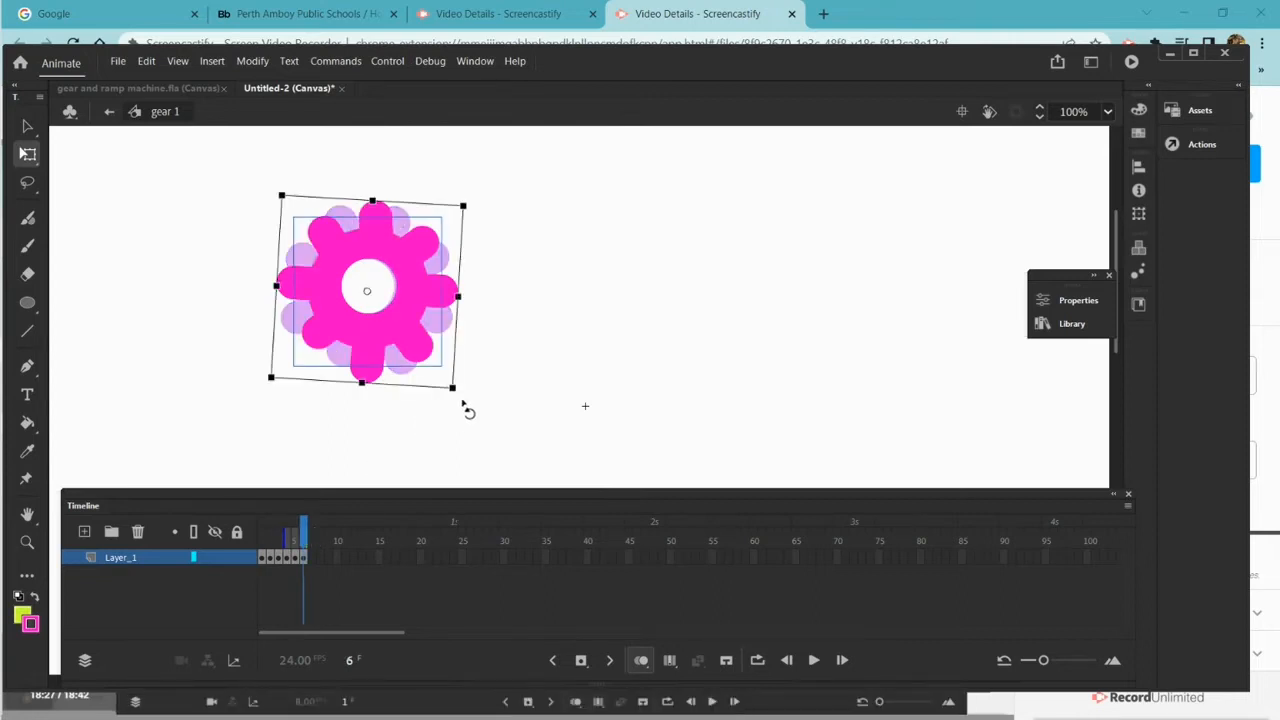
left_click_drag(466, 410, 414, 410)
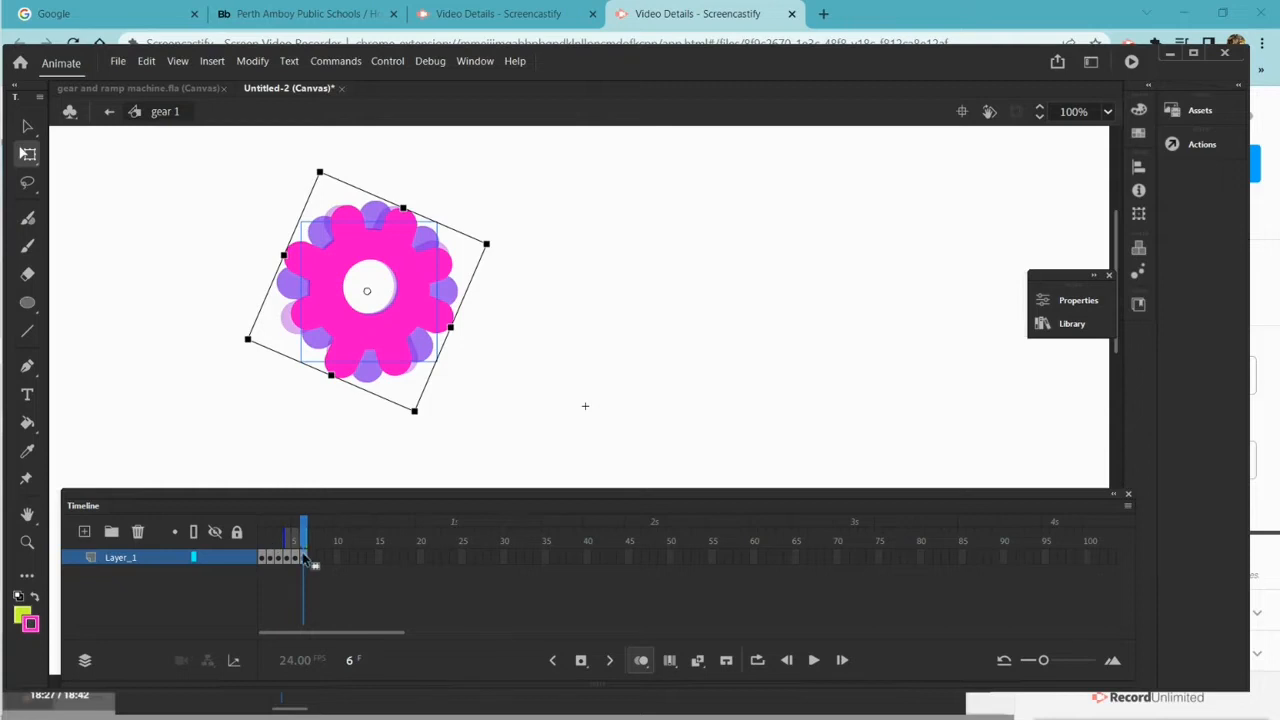
Copy the frame 6 keyframe into frame 7 and rotate its gear clockwise by about half a tooth spacing
right_click(305, 557)
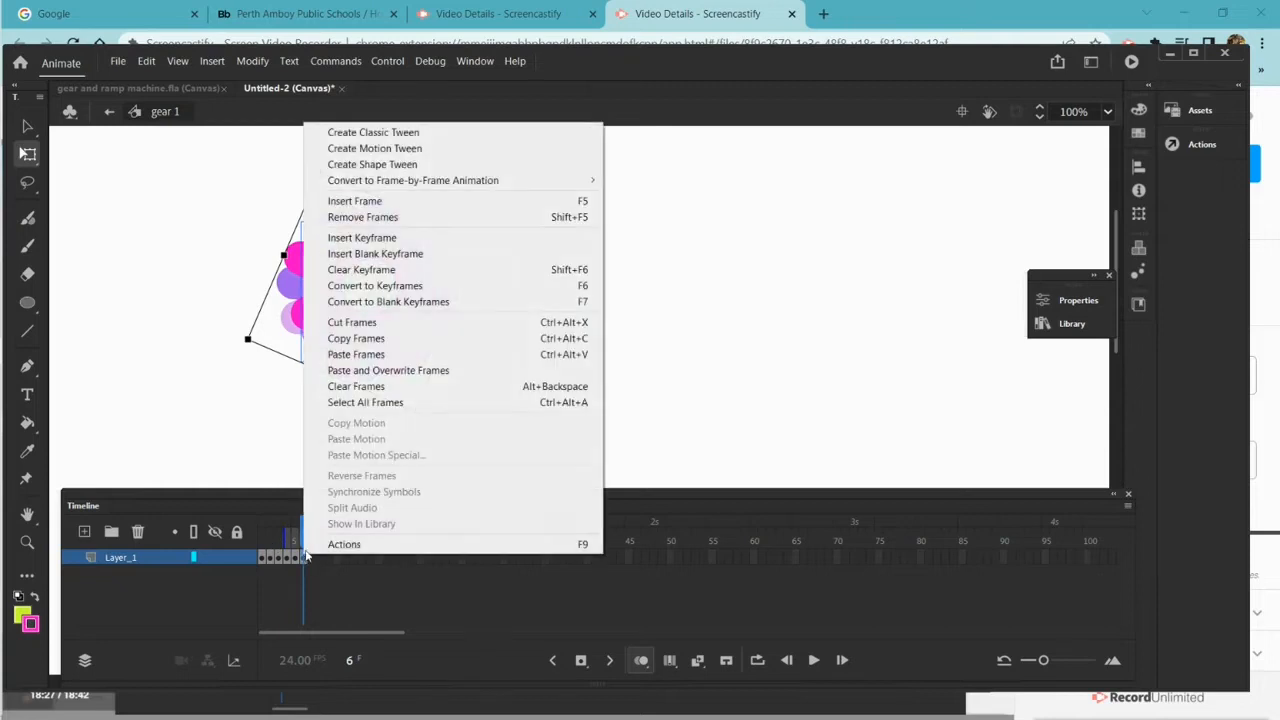
left_click(410, 338)
left_click(310, 559)
right_click(310, 559)
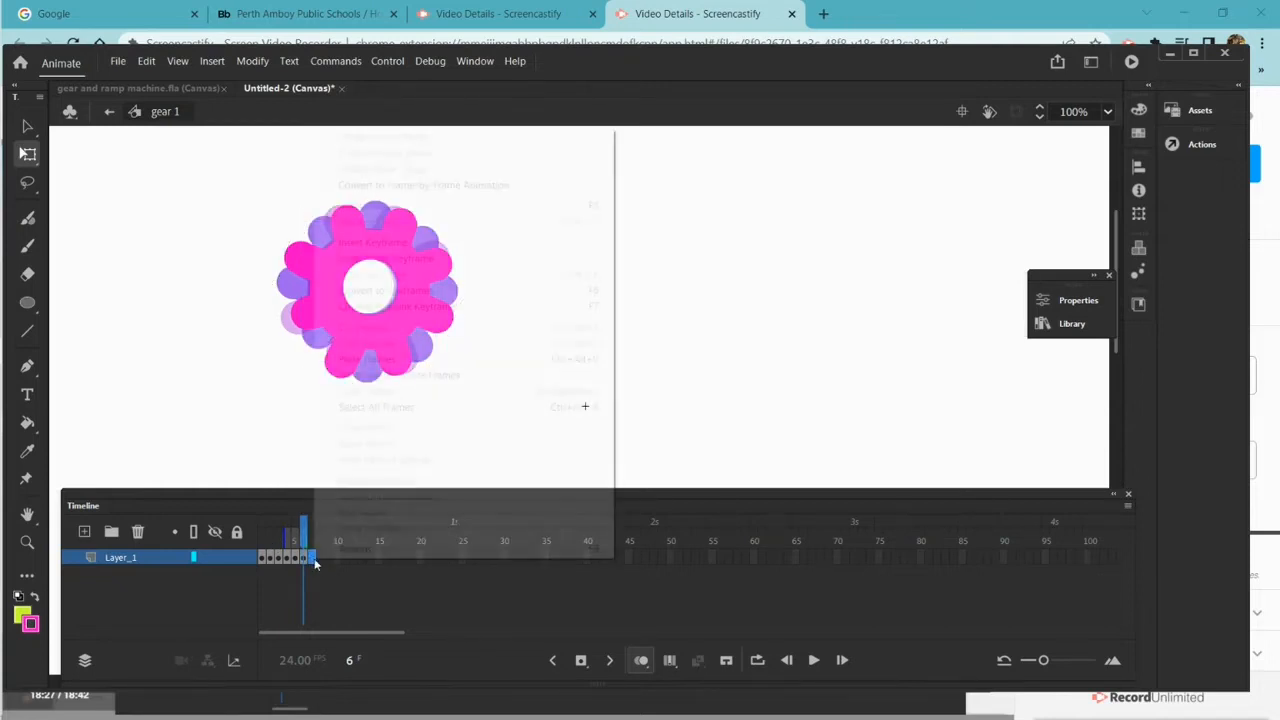
left_click(394, 359)
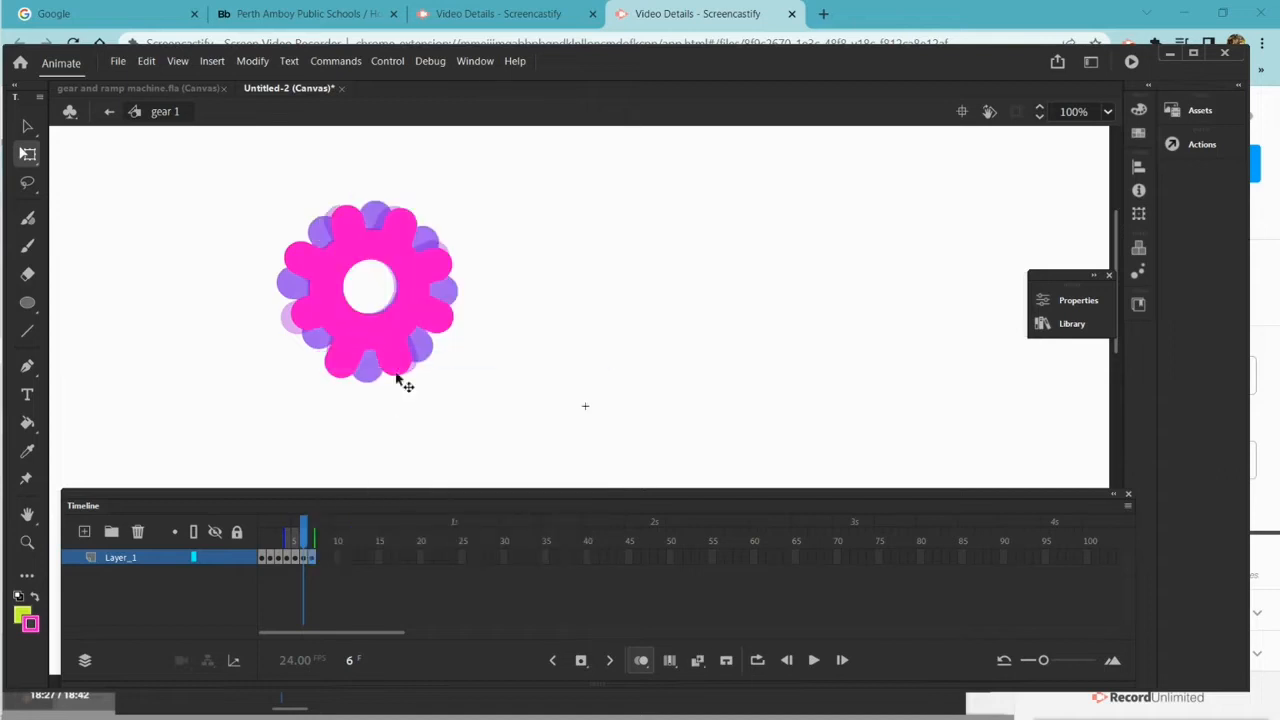
left_click(405, 358)
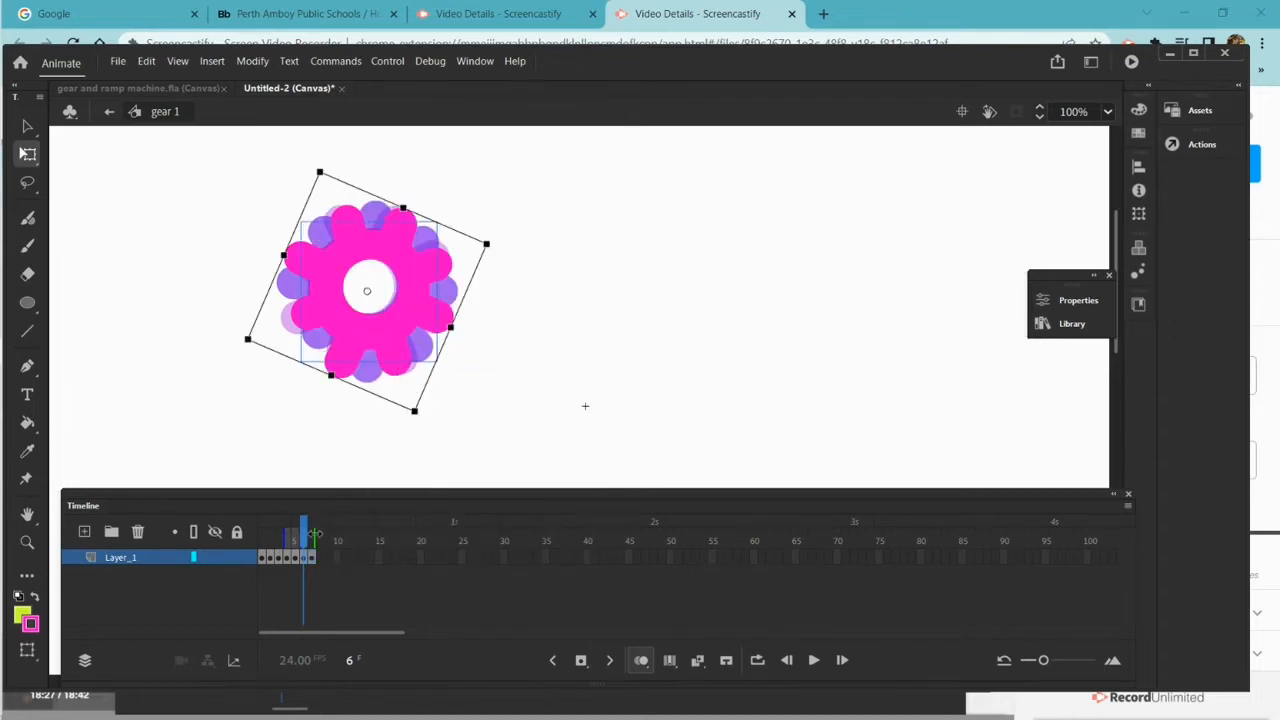
left_click(311, 545)
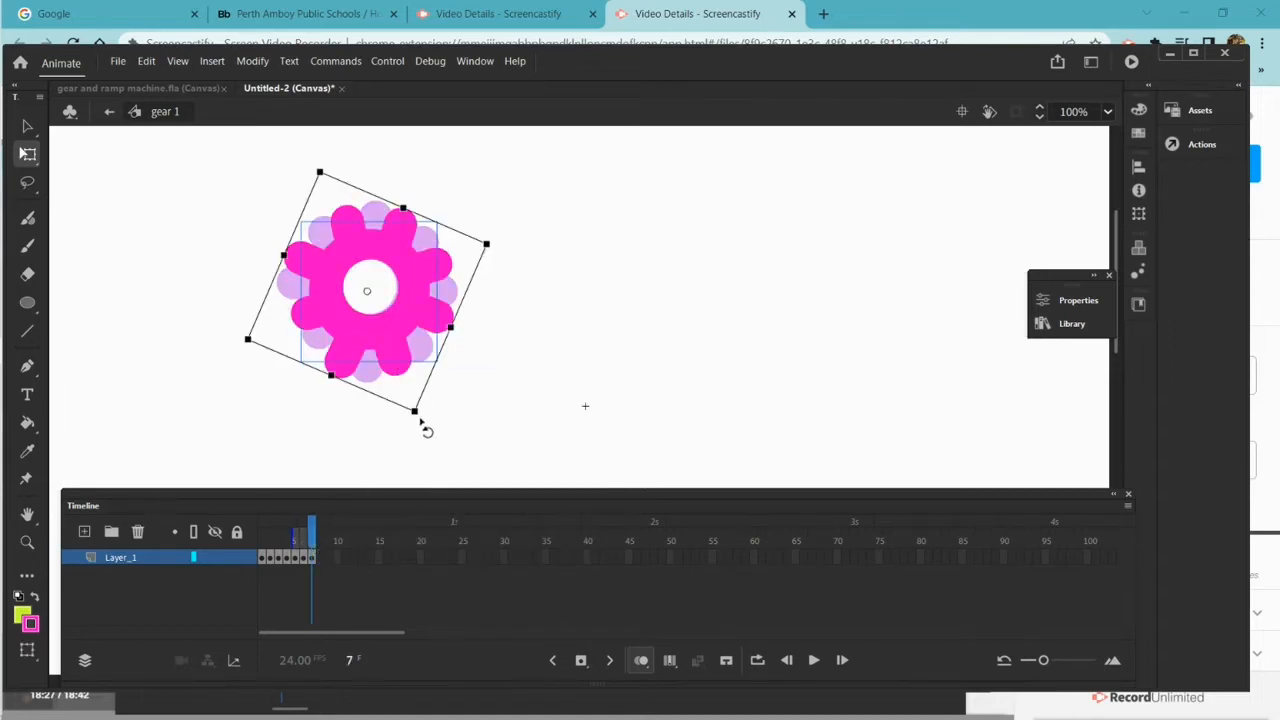
left_click_drag(420, 421, 367, 405)
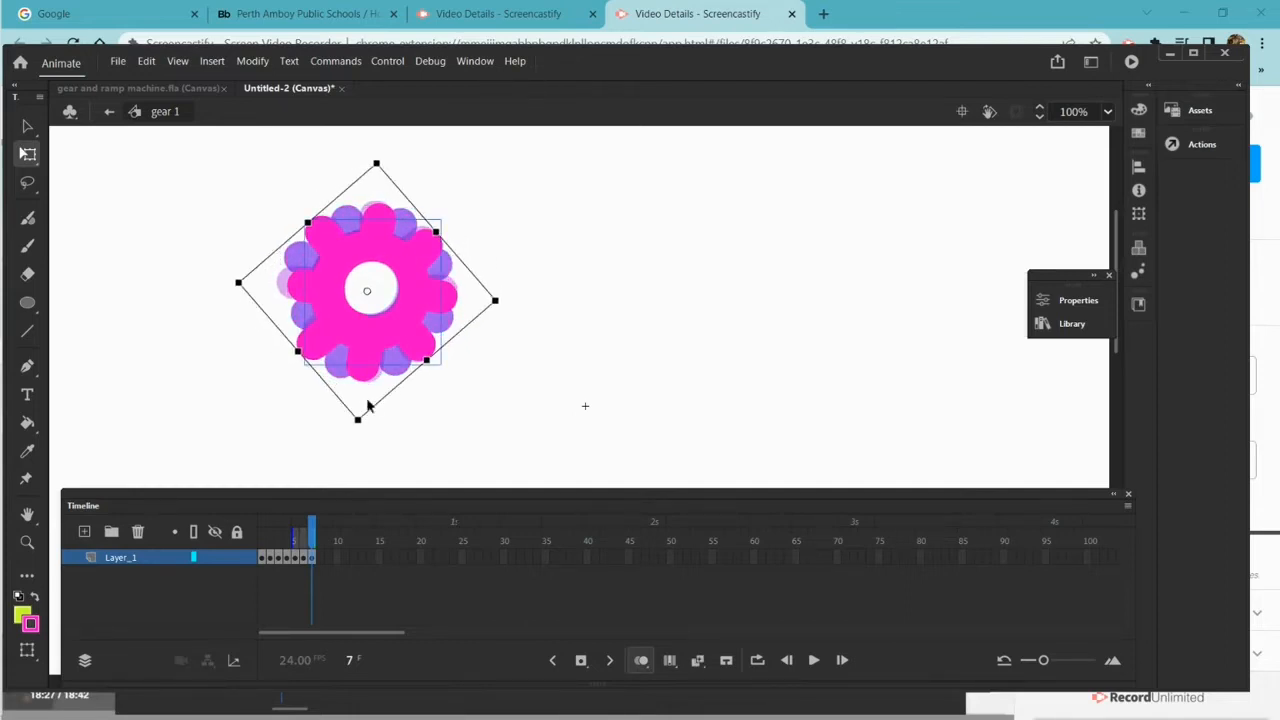
Paste a copy of frame 7's keyframe into frame 8 and turn the gear clockwise until its teeth fall between frame 7's
right_click(314, 557)
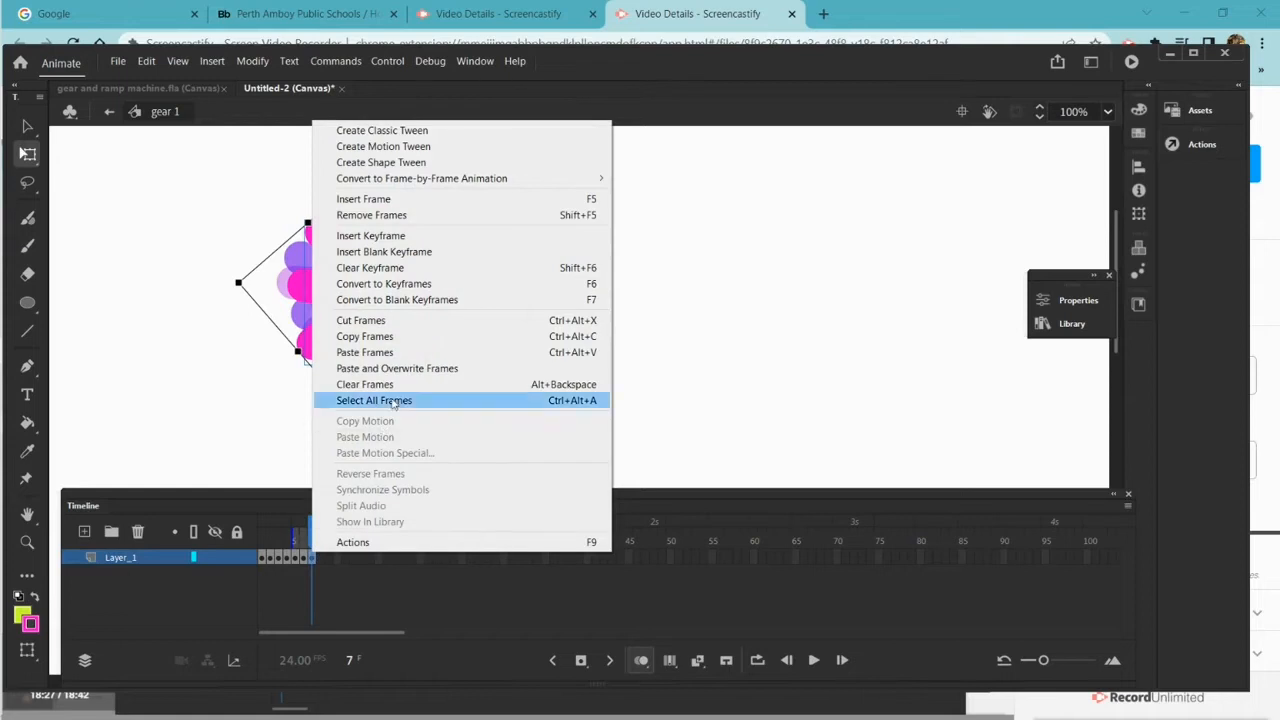
left_click(365, 336)
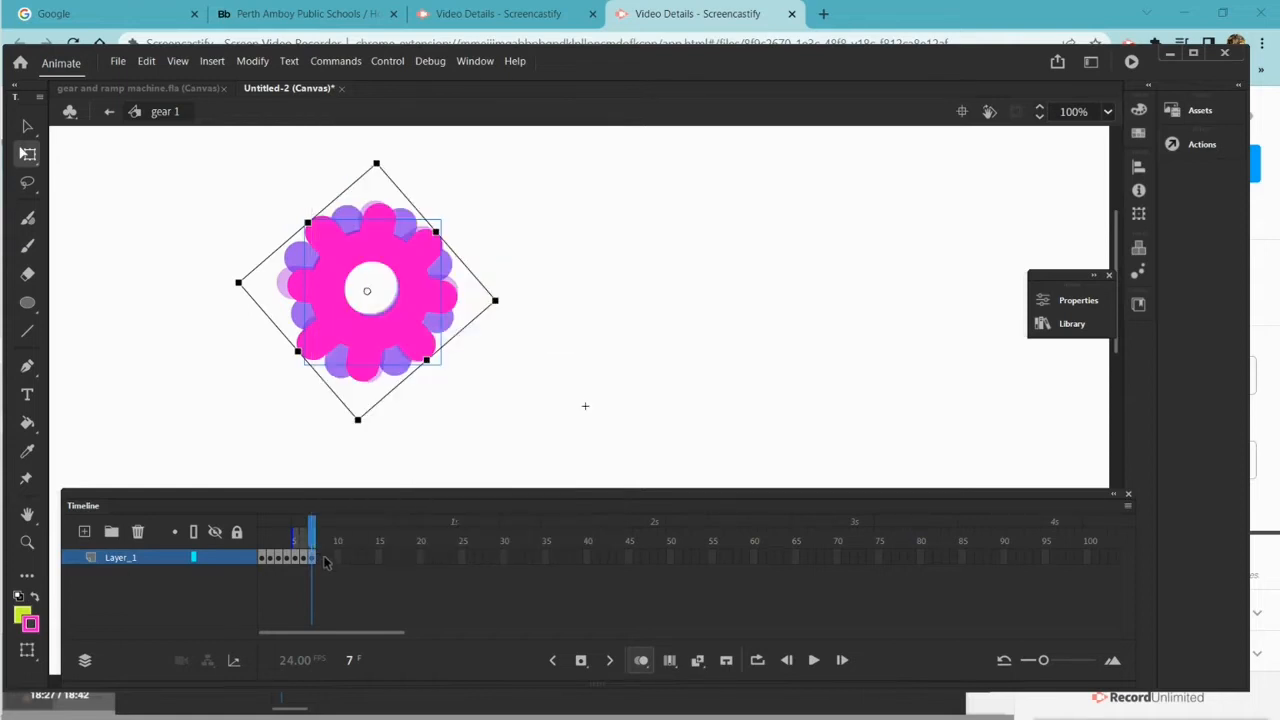
left_click(323, 561)
right_click(323, 561)
left_click(385, 360)
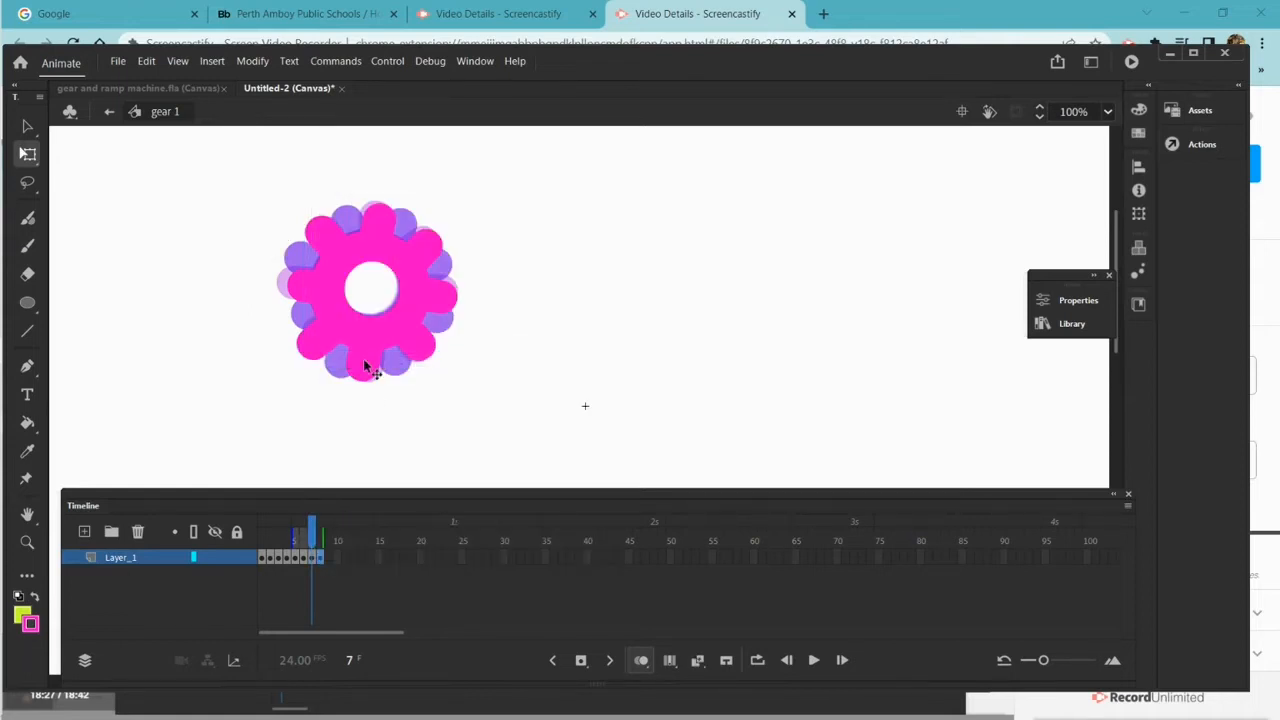
left_click_drag(313, 523, 323, 525)
left_click(343, 427)
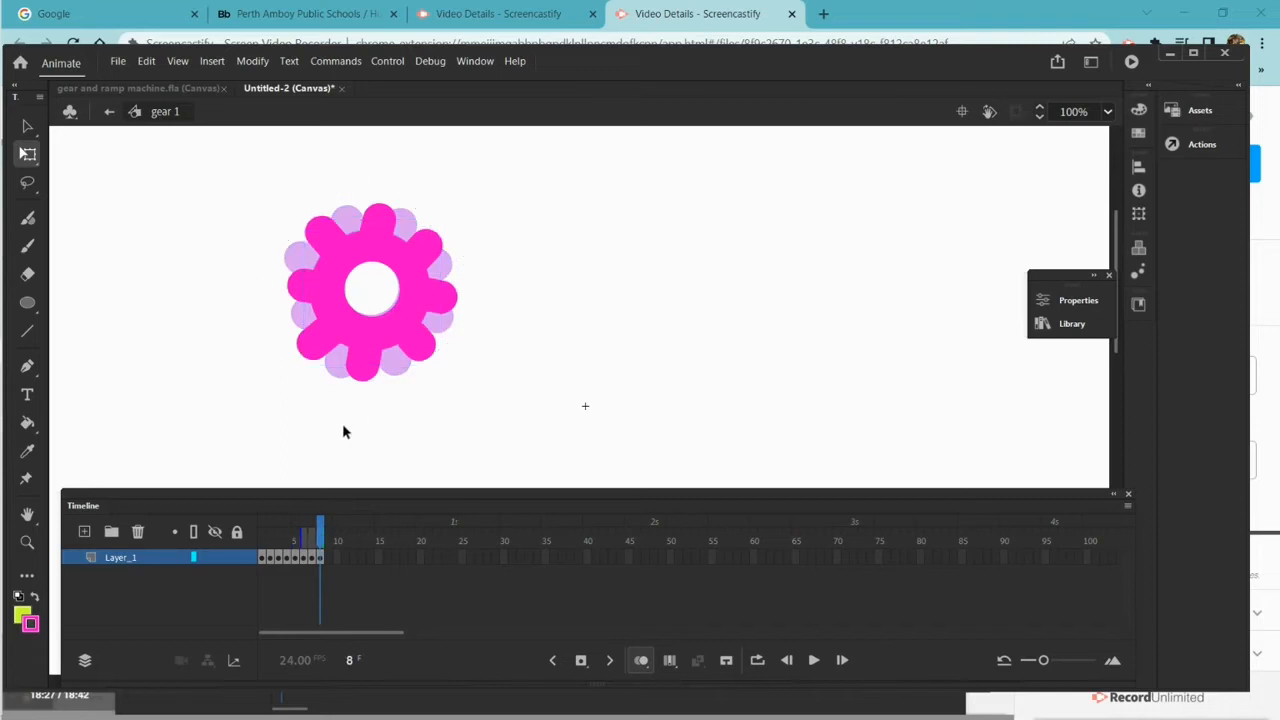
left_click(349, 357)
left_click_drag(359, 434, 319, 404)
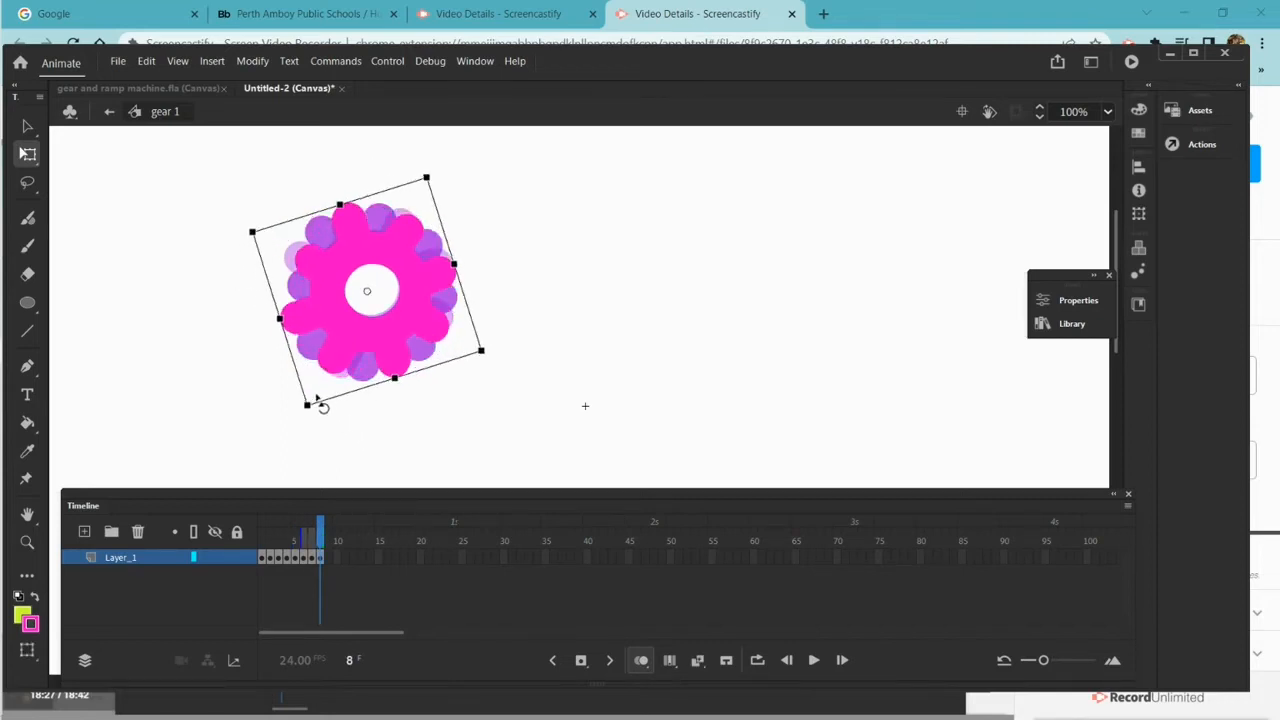
Keep adding keyframes one at a time through frame 16, rotating the gear clockwise about half a tooth spacing in each
left_click(333, 561)
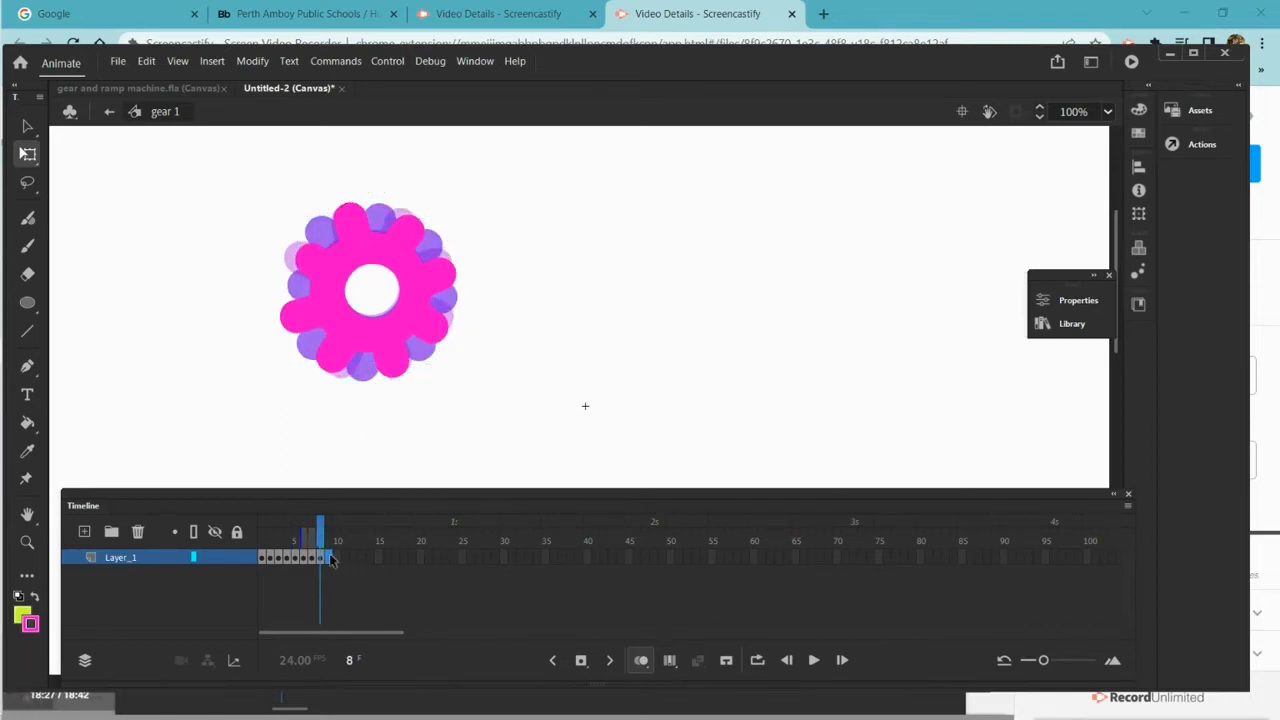
right_click(322, 556)
left_click(400, 237)
mouse_move(470, 345)
left_mouse_down()
mouse_move(491, 332)
mouse_move(481, 357)
left_mouse_up()
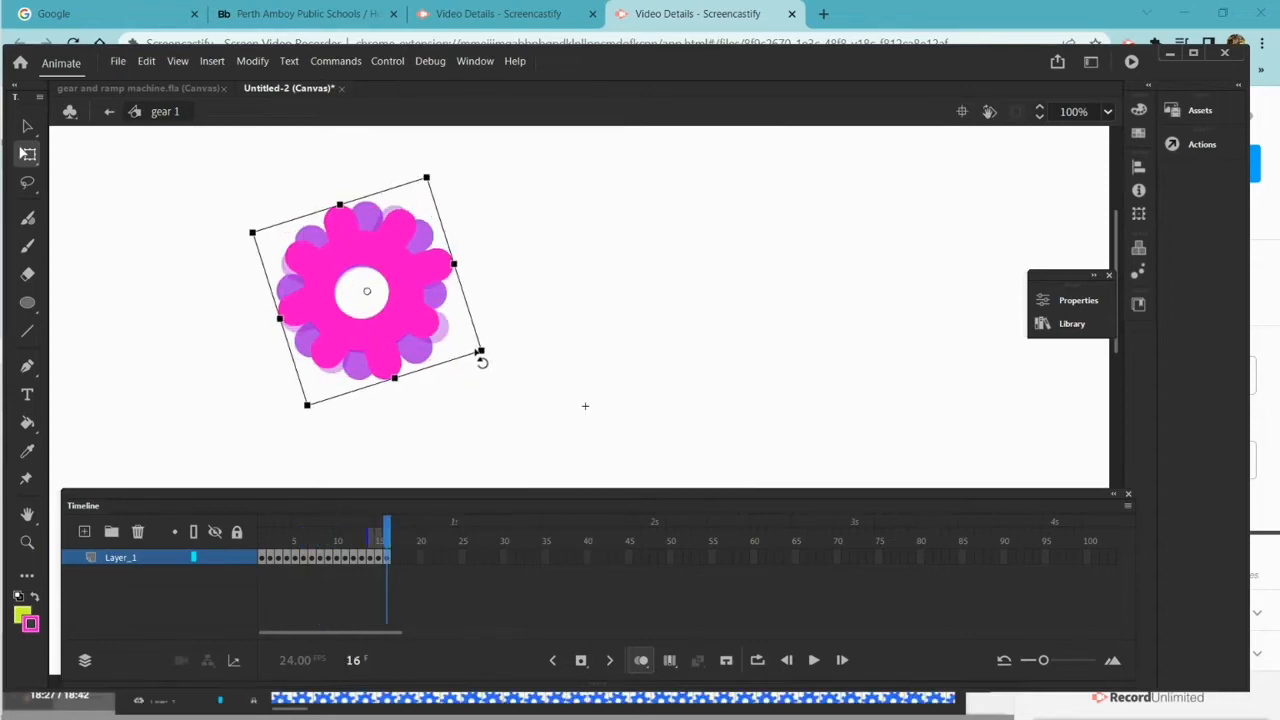
Duplicate frame 16's keyframe into frame 17 and rotate the gear clockwise until it matches its starting orientation in frame 1
right_click(389, 557)
left_click(430, 342)
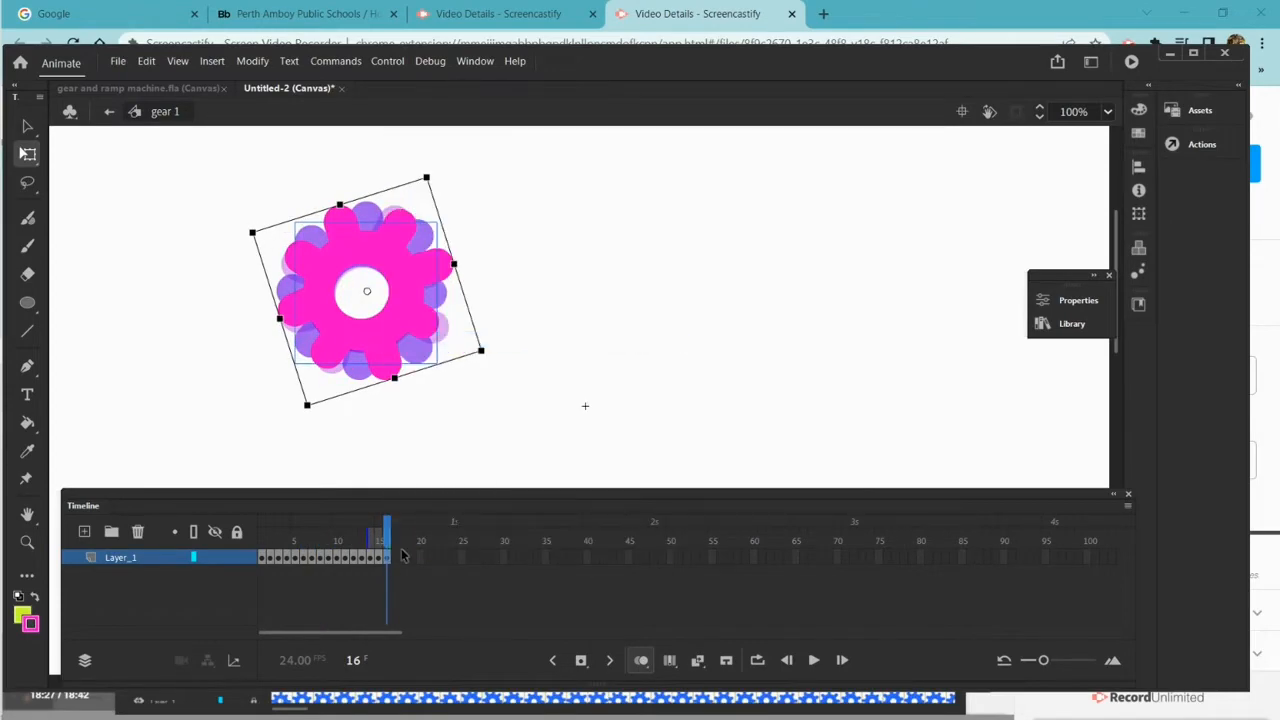
right_click(397, 559)
left_click(445, 357)
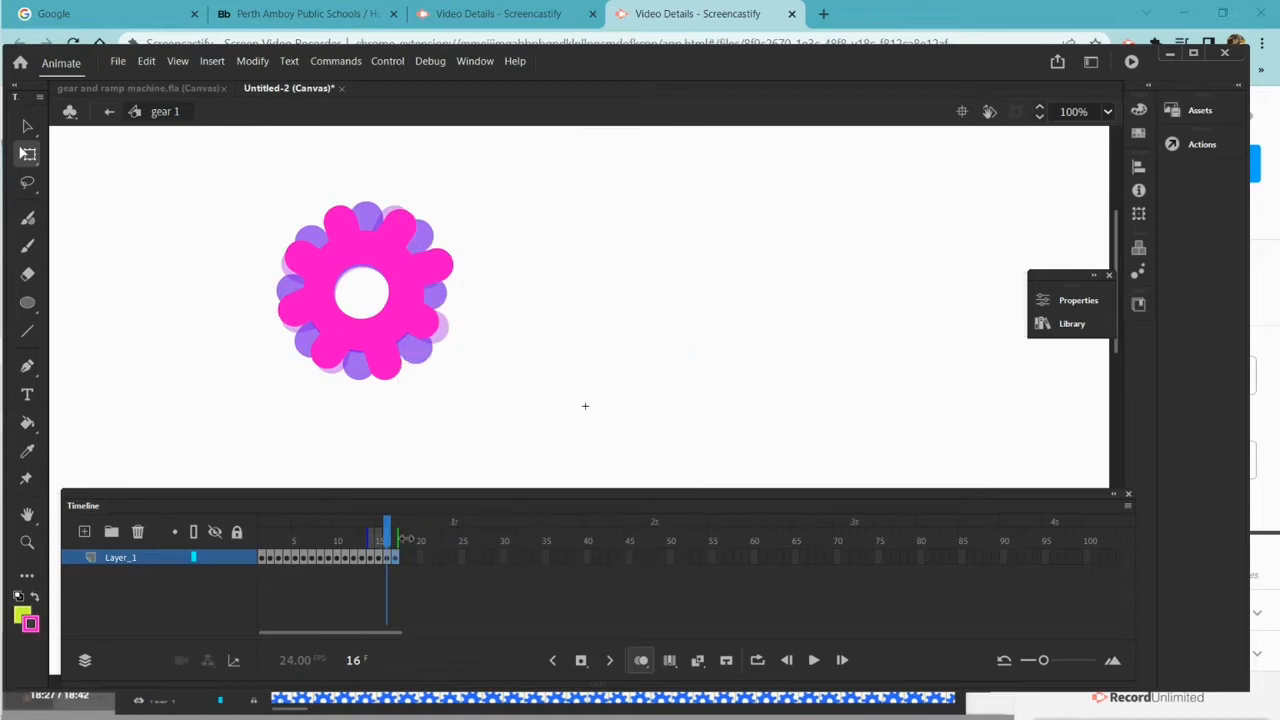
left_click(397, 545)
left_click_drag(490, 357, 472, 391)
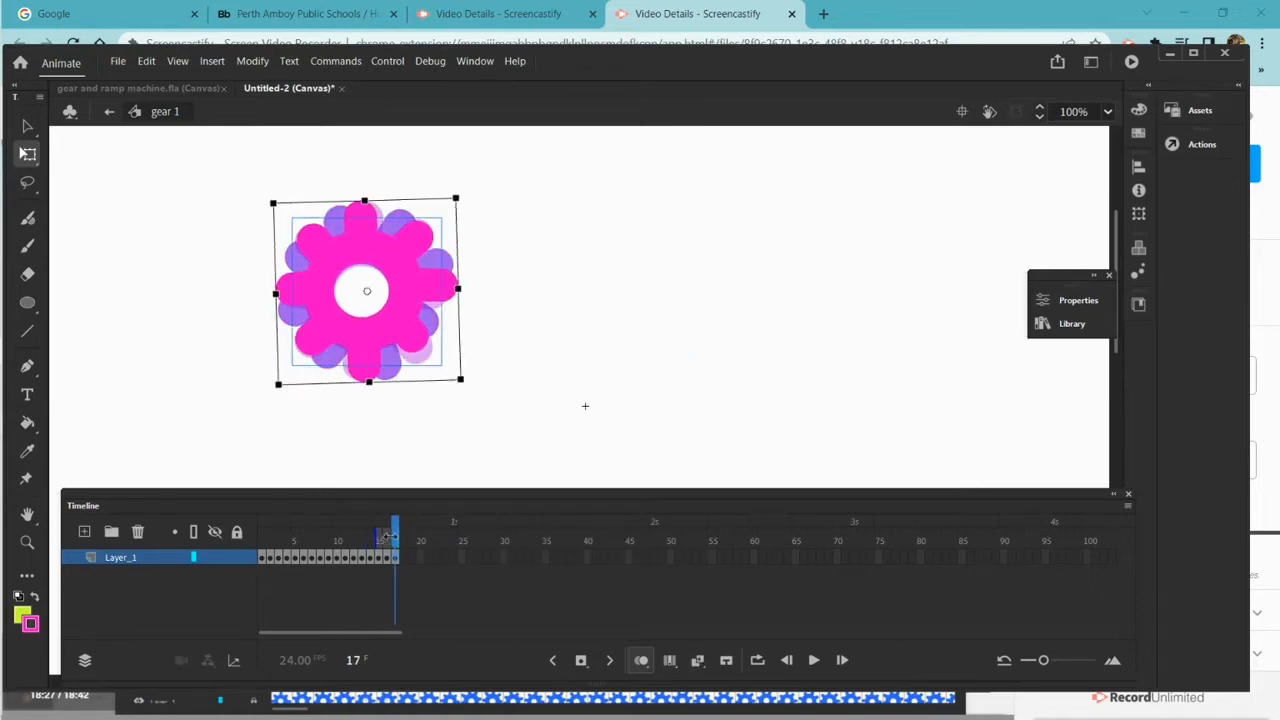
Return the playhead to frame 1 and turn off onion skinning
left_click_drag(397, 540, 262, 540)
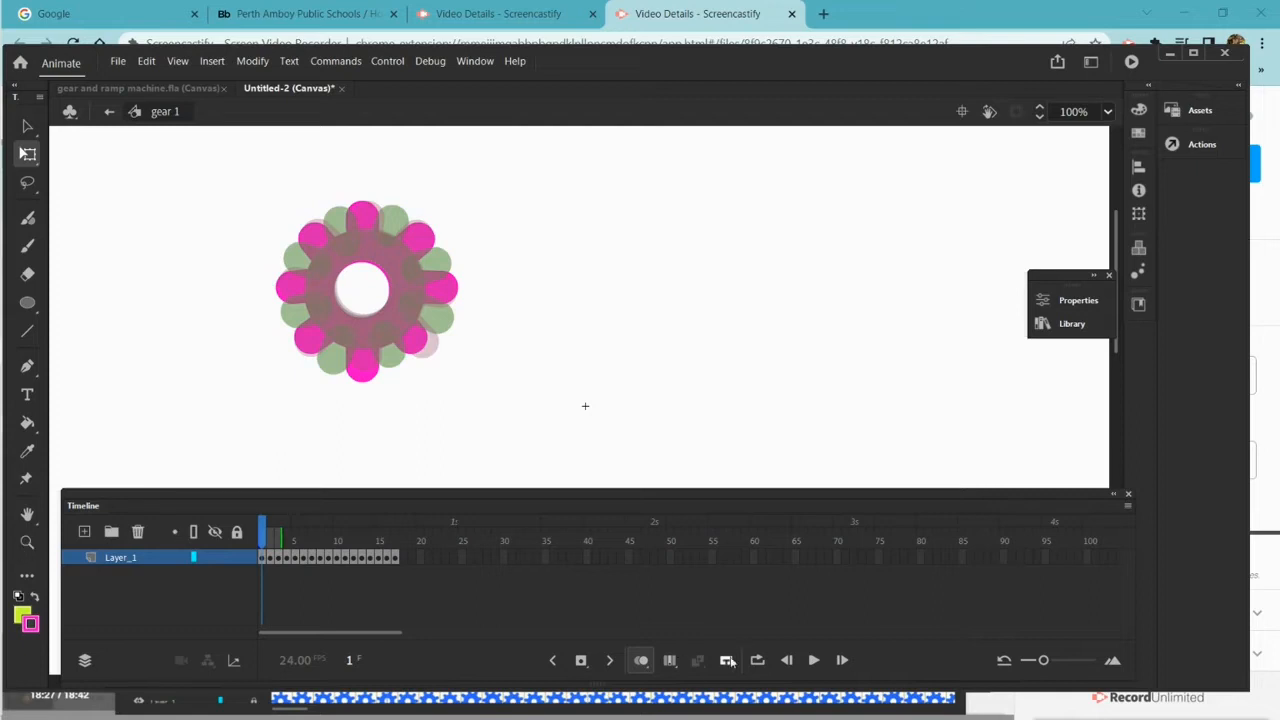
left_click(641, 662)
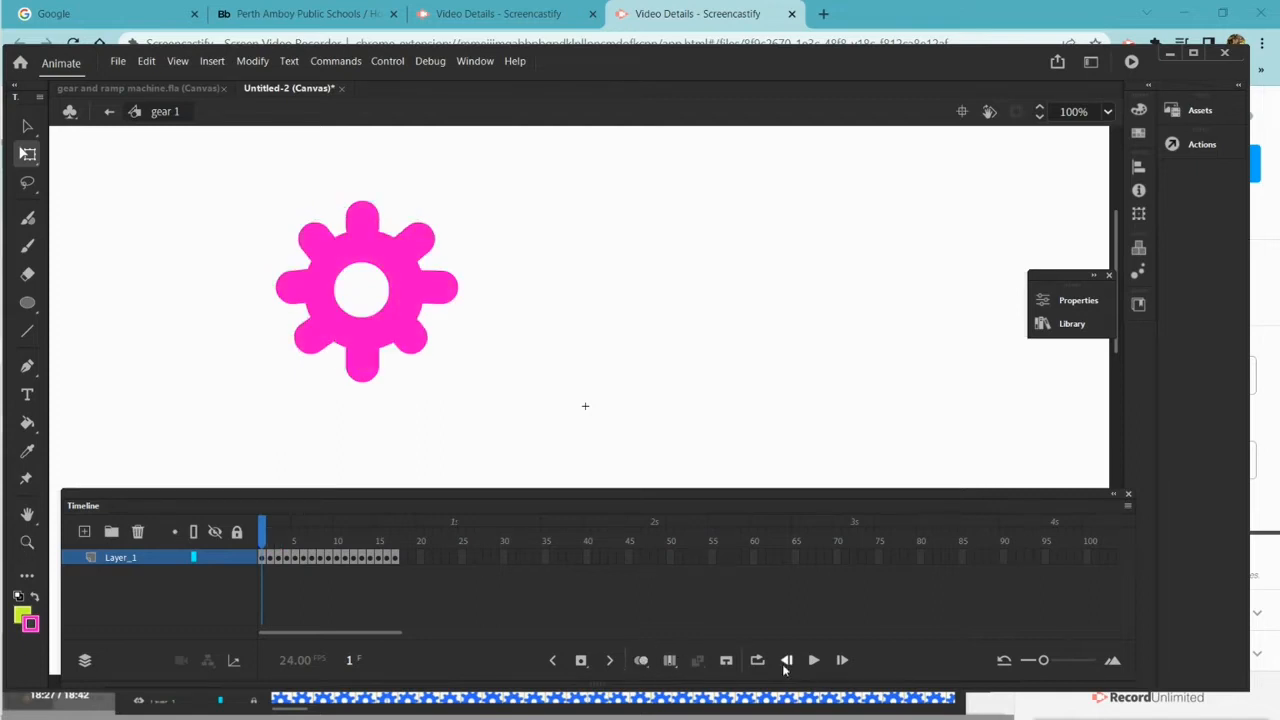
Review the gear's rotation one frame at a time from frame 1 to frame 17, and play the animation
left_click(843, 660)
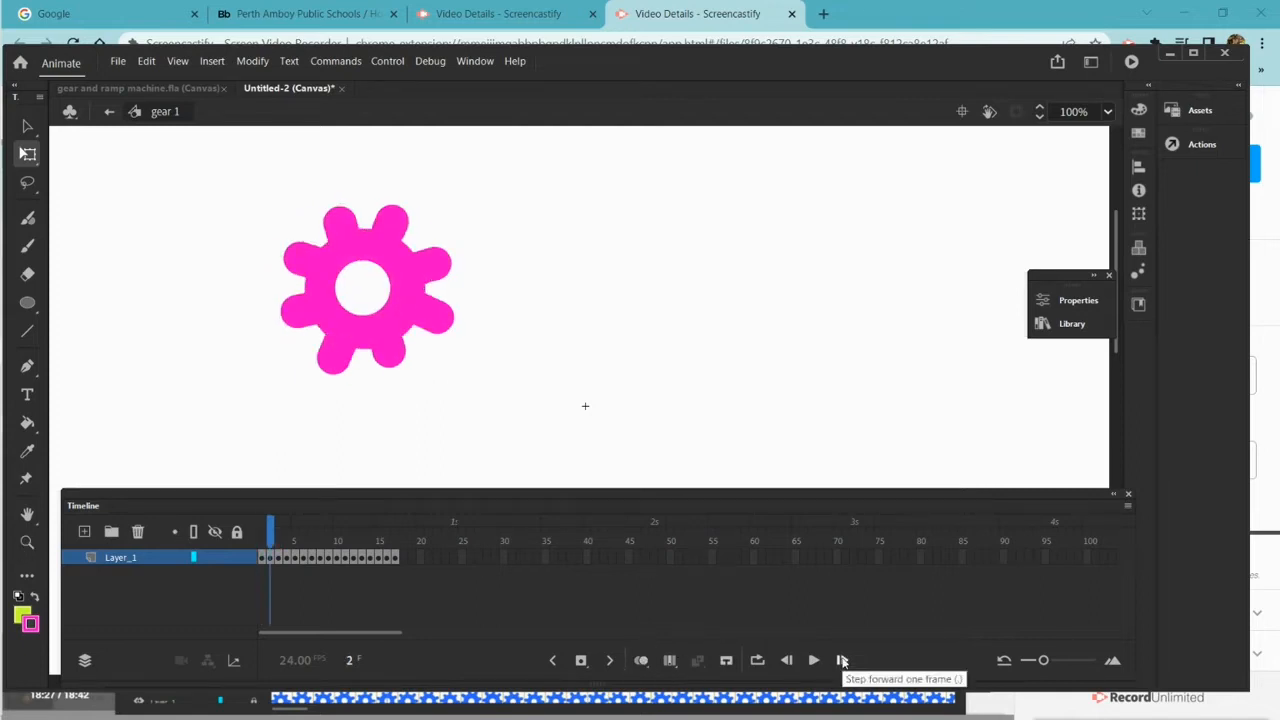
left_click(843, 660)
left_click(843, 660)
left_click(843, 660)
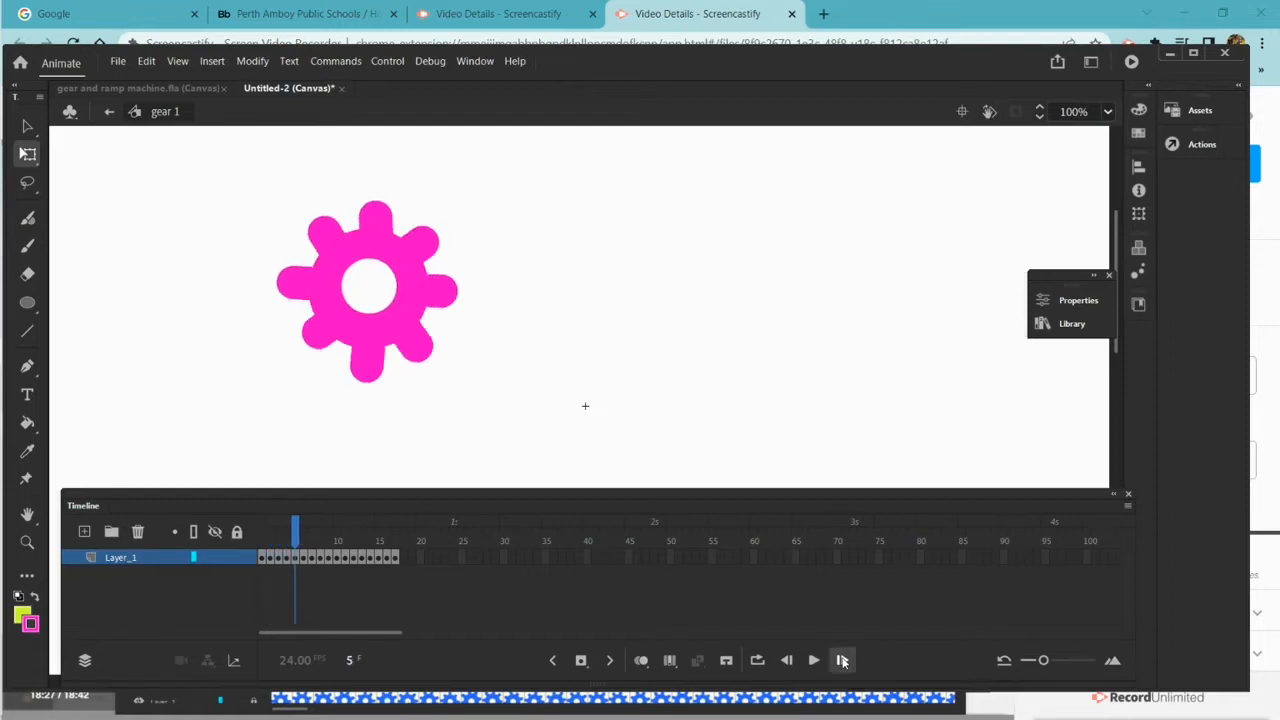
left_click(843, 660)
left_click(843, 660)
left_click(843, 660)
left_click(843, 660)
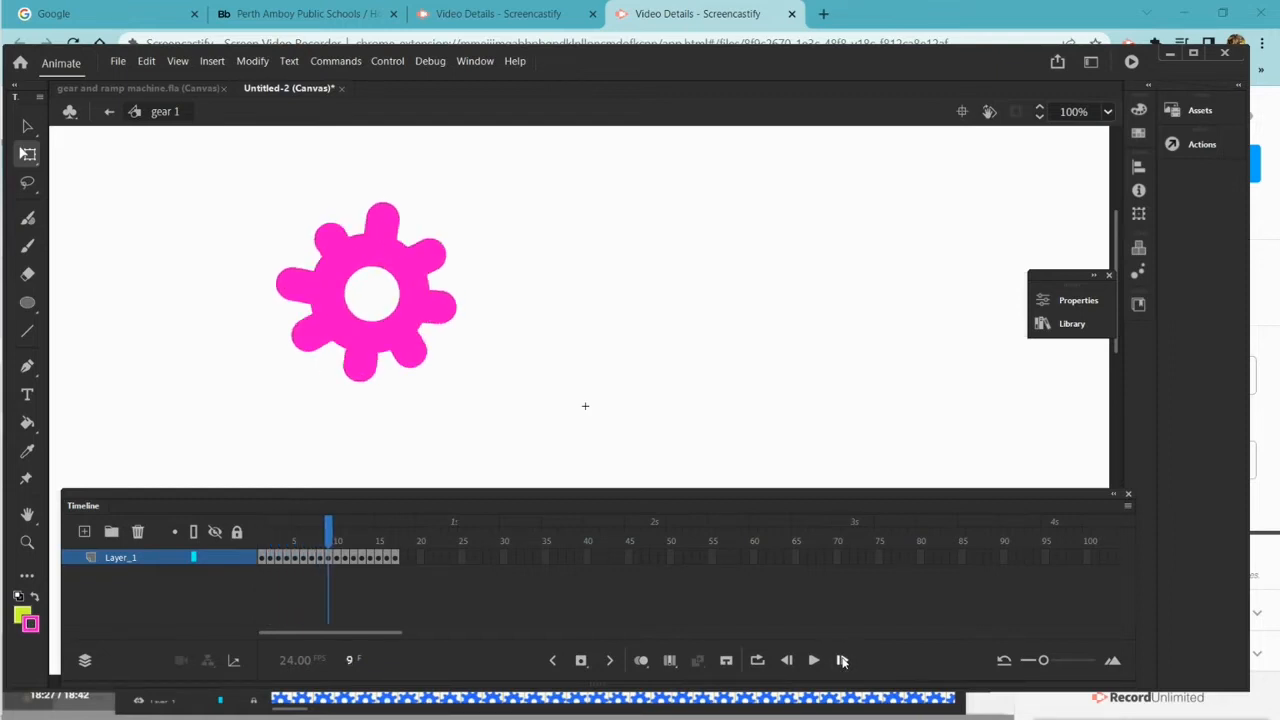
left_click(843, 660)
left_click(843, 660)
left_click(843, 660)
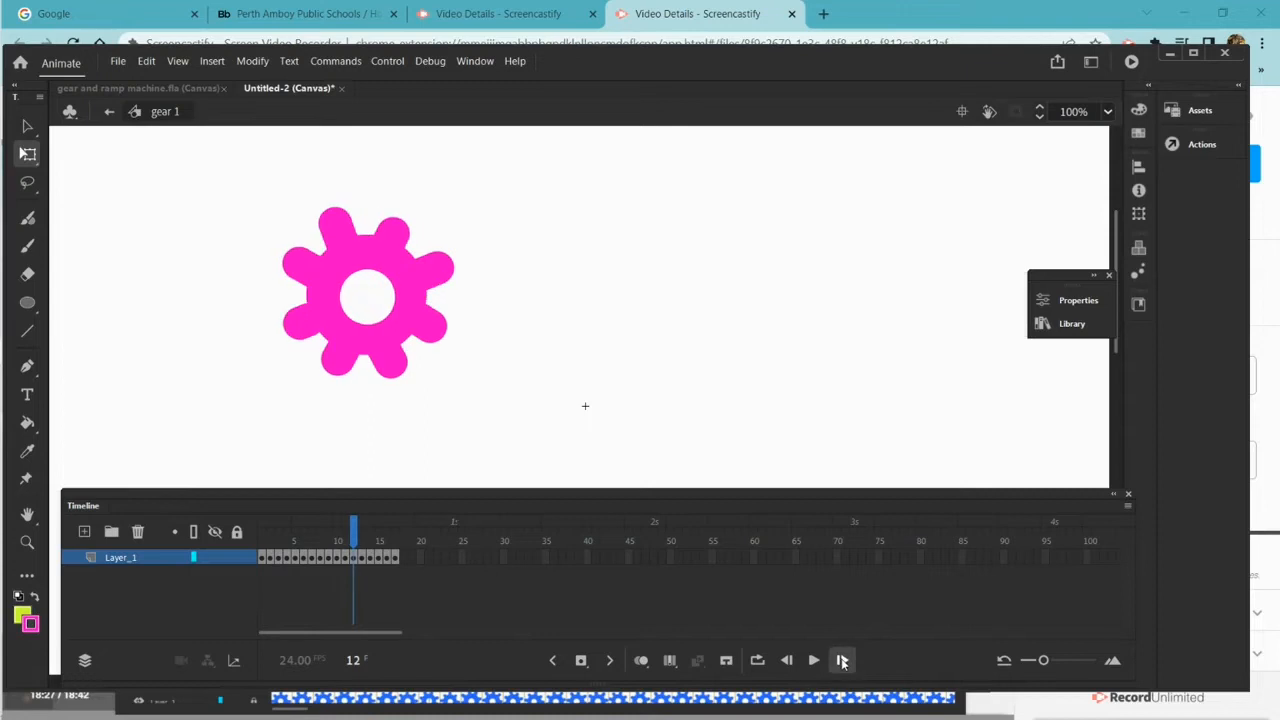
left_click(843, 660)
left_click(843, 660)
left_click(843, 660)
left_click(843, 660)
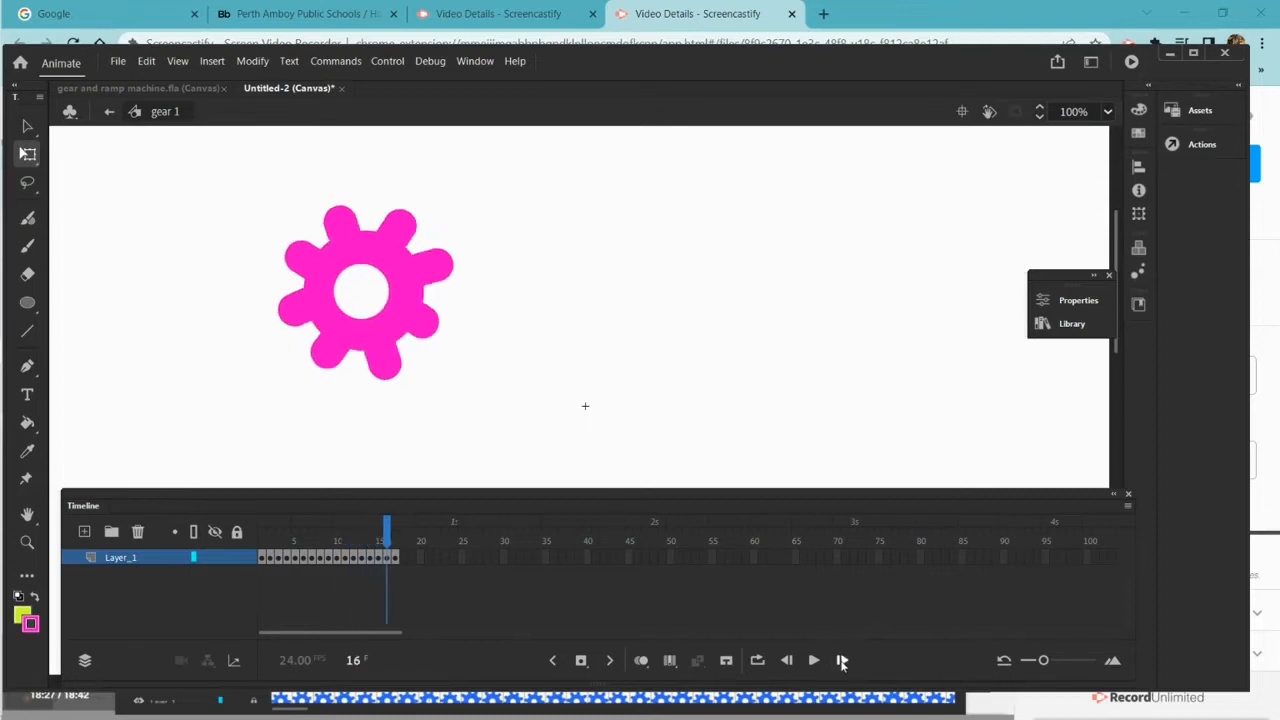
left_click(843, 660)
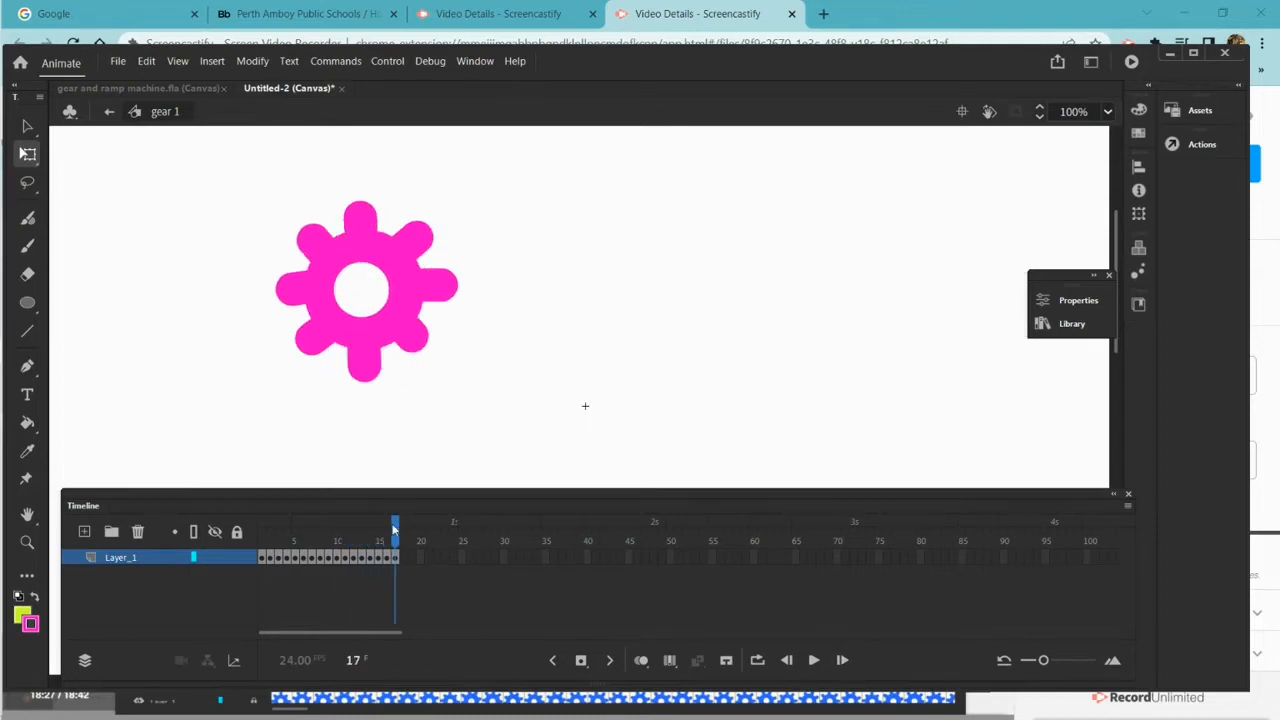
left_click_drag(394, 528, 457, 597)
left_click(813, 662)
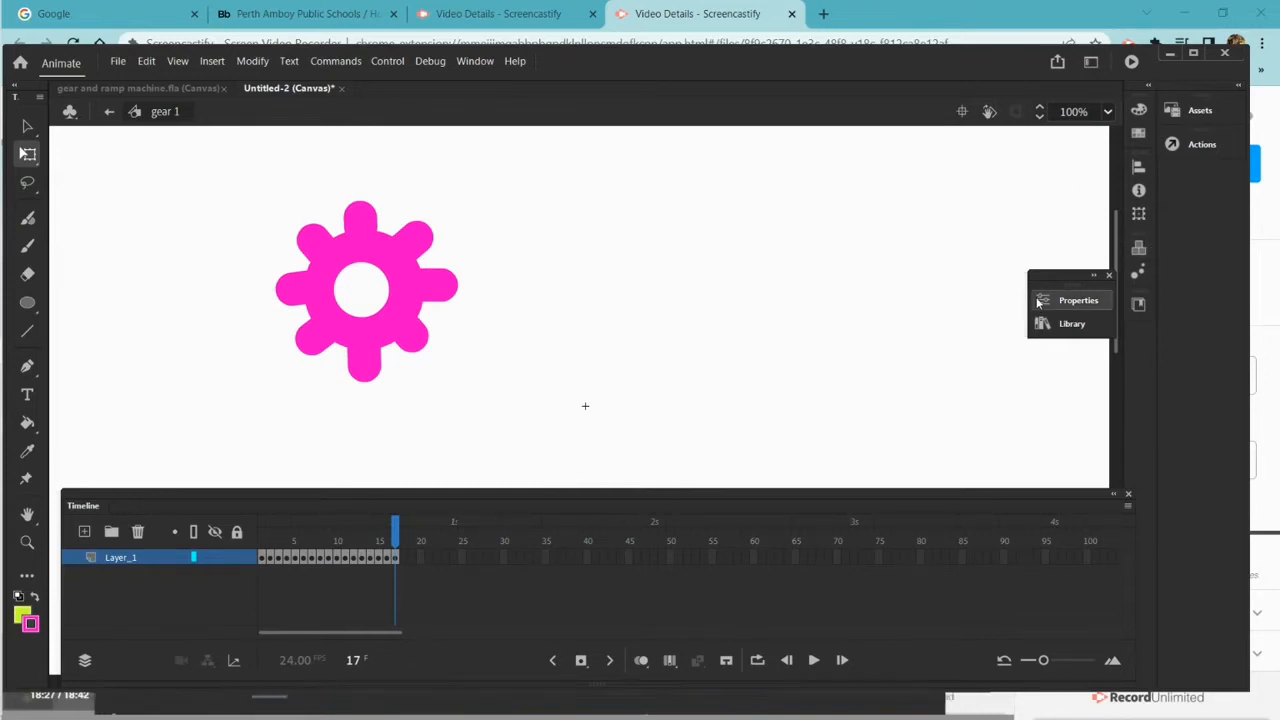
Set the document frame rate to 6 FPS and play the gear animation from frame 1
left_click(1075, 300)
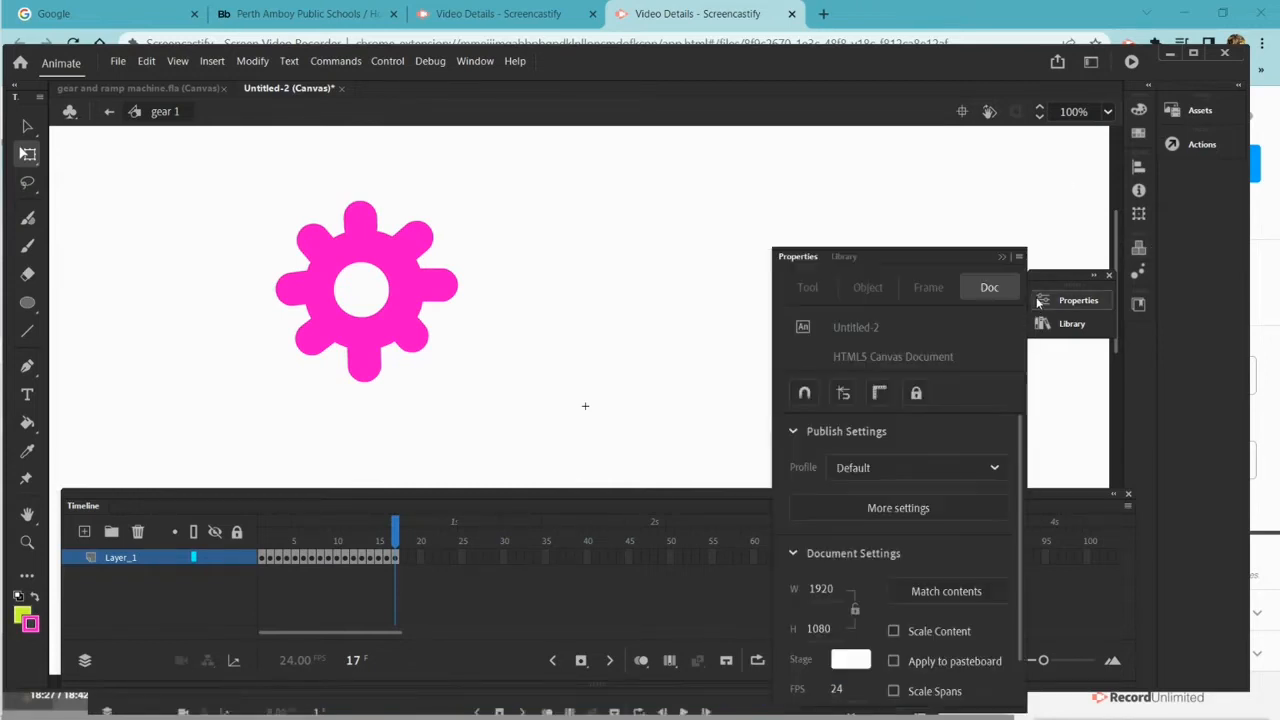
left_click(842, 688)
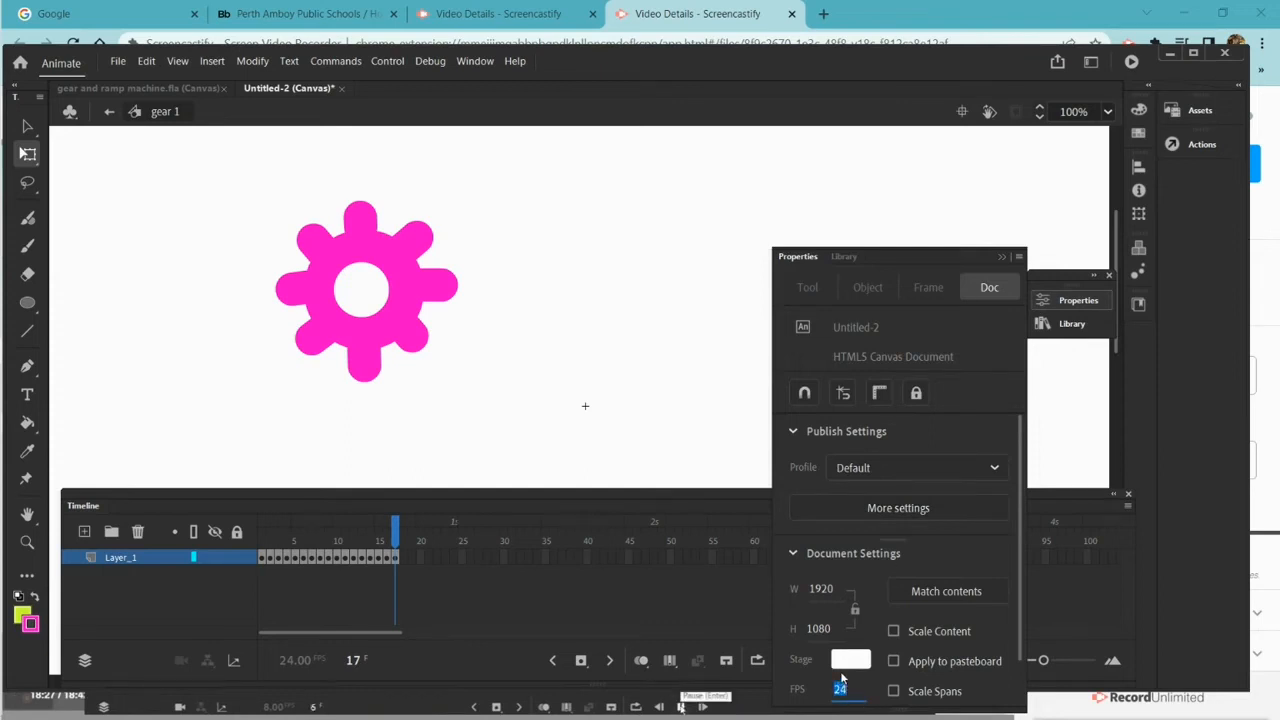
type("8")
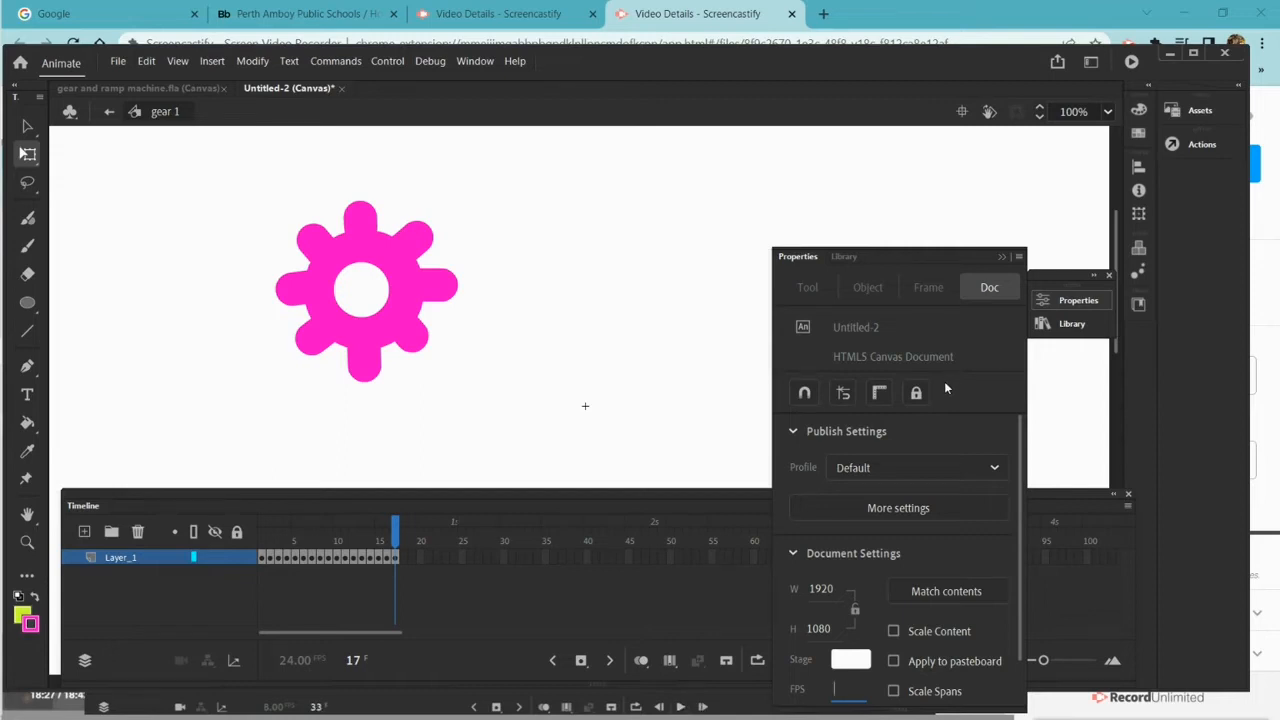
left_click(1004, 260)
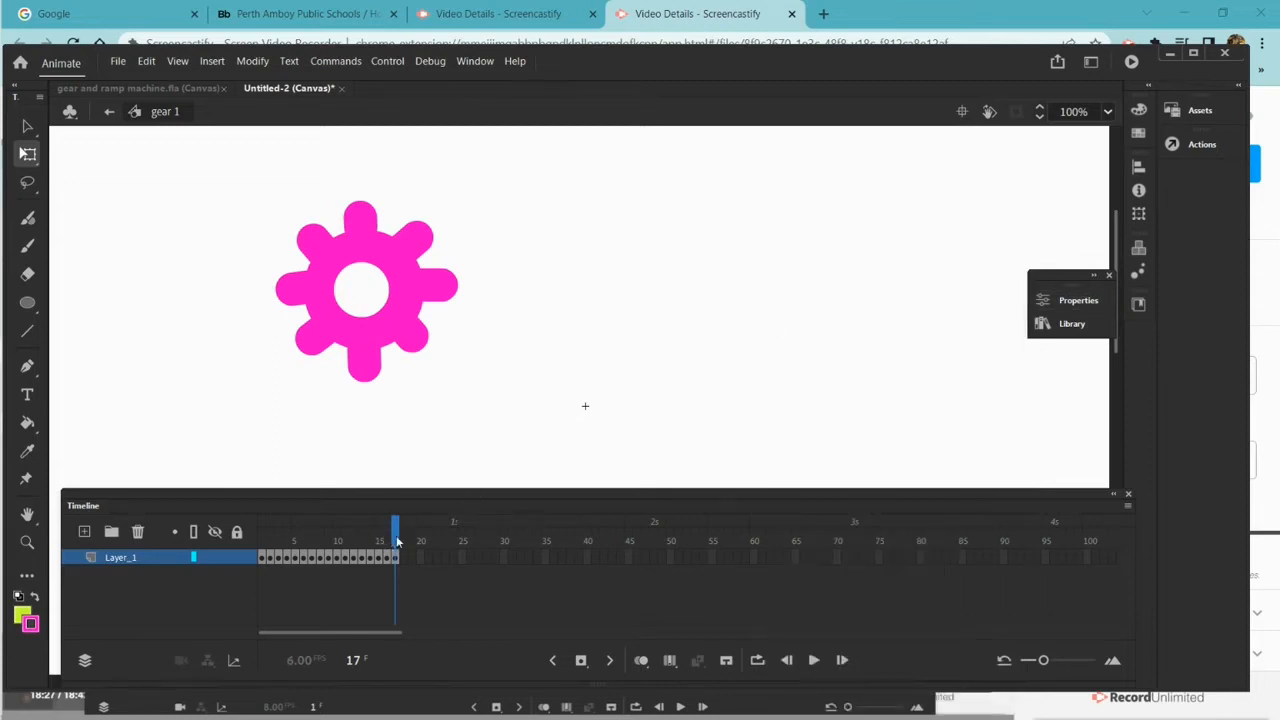
left_click_drag(397, 541, 95, 535)
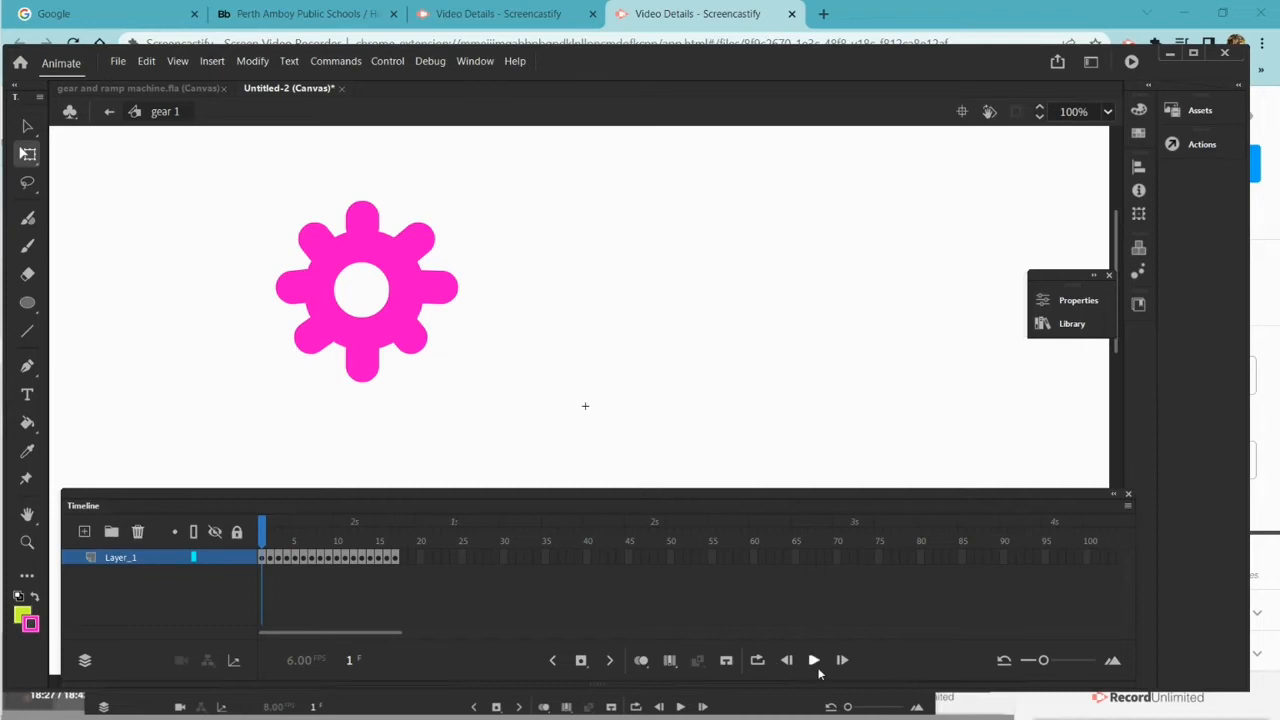
left_click(814, 660)
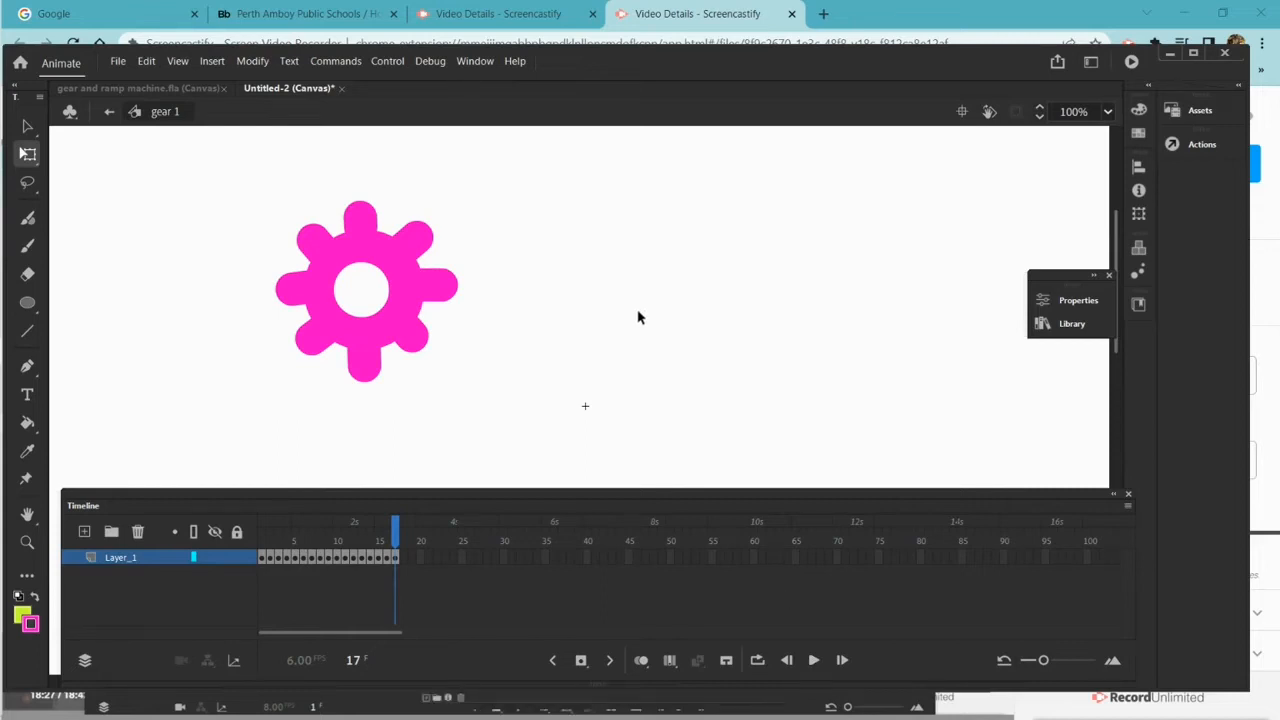
Copy frames 1 to 17 of the gear 1 symbol and paste them starting at frame 18
left_click(397, 560)
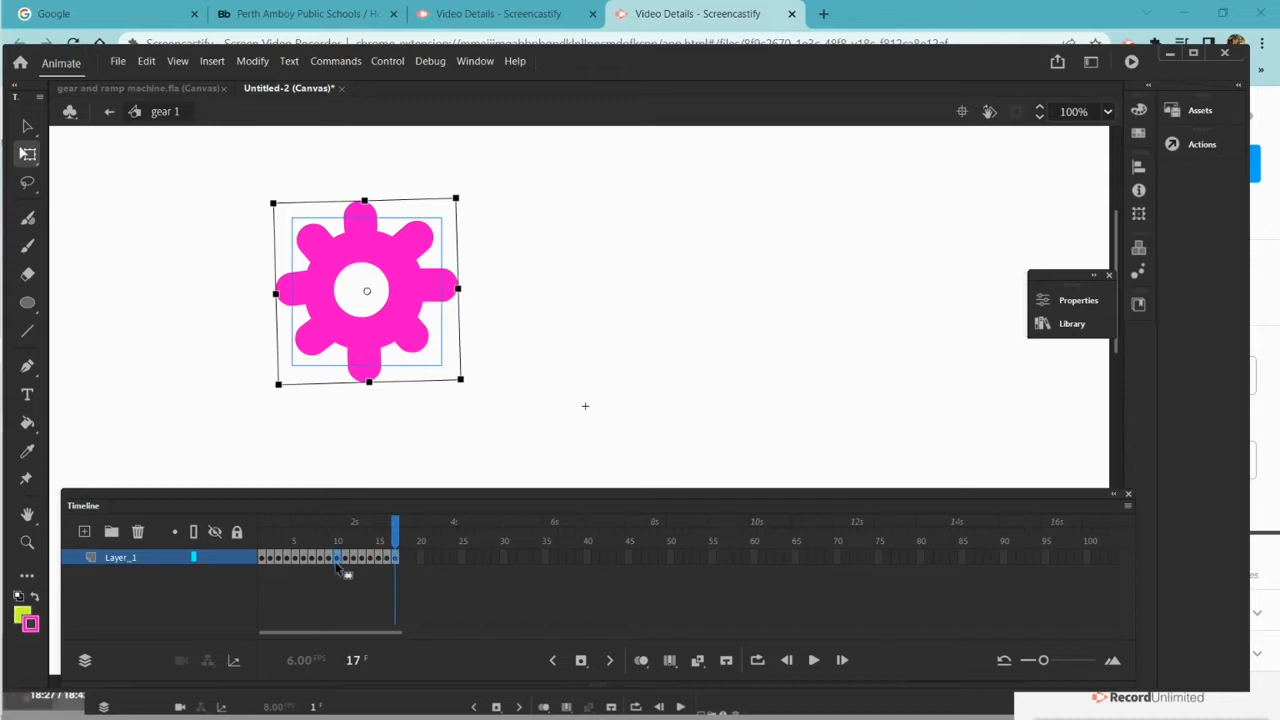
left_click(395, 558)
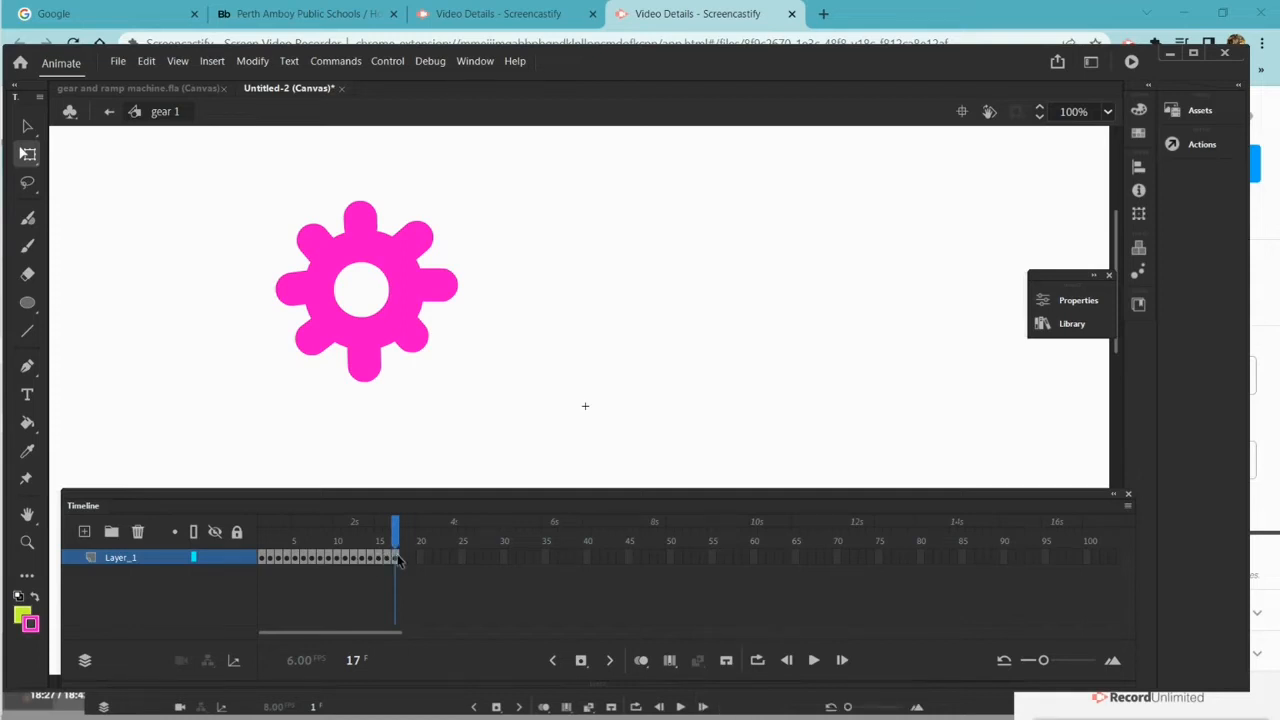
left_click_drag(393, 560, 228, 556)
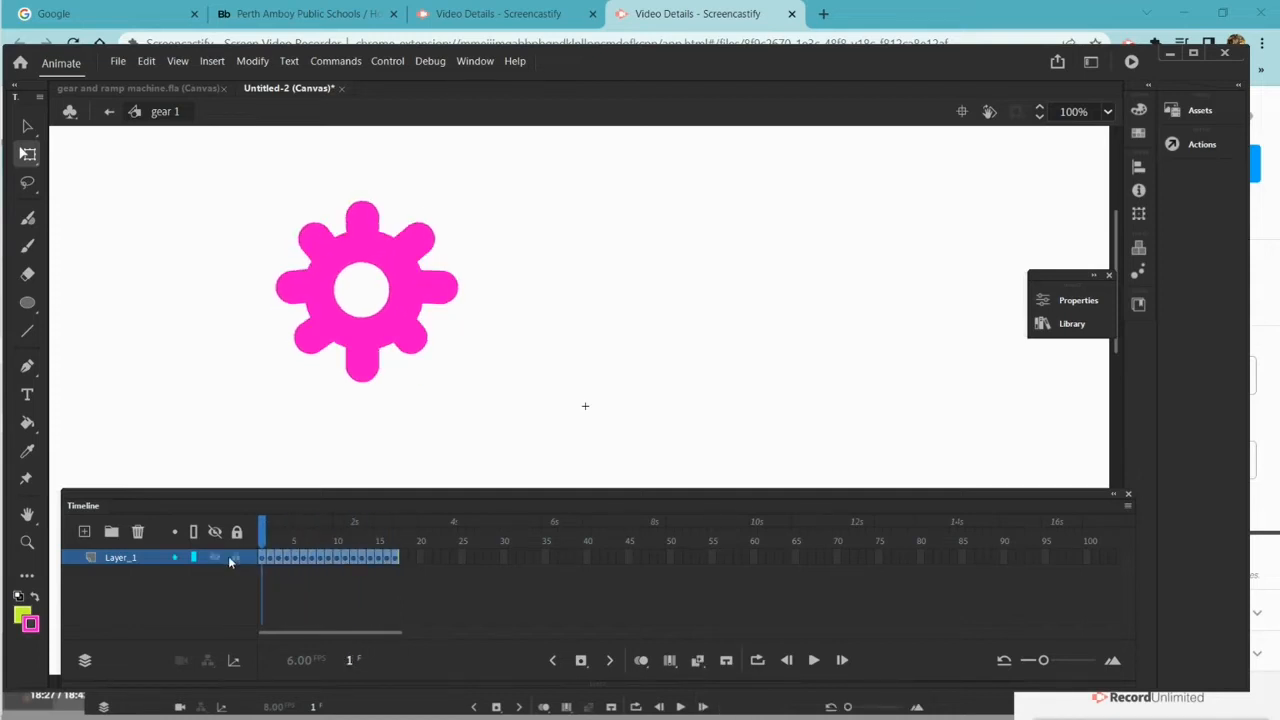
right_click(286, 559)
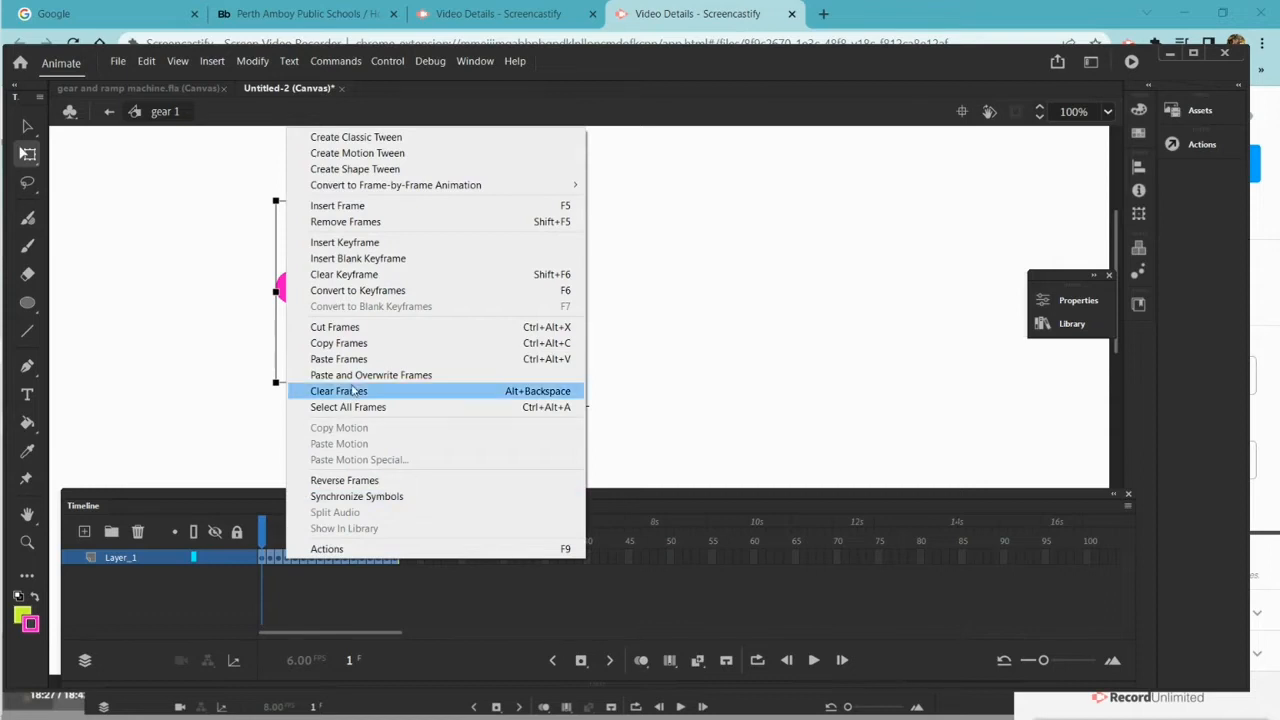
left_click(340, 343)
left_click(401, 558)
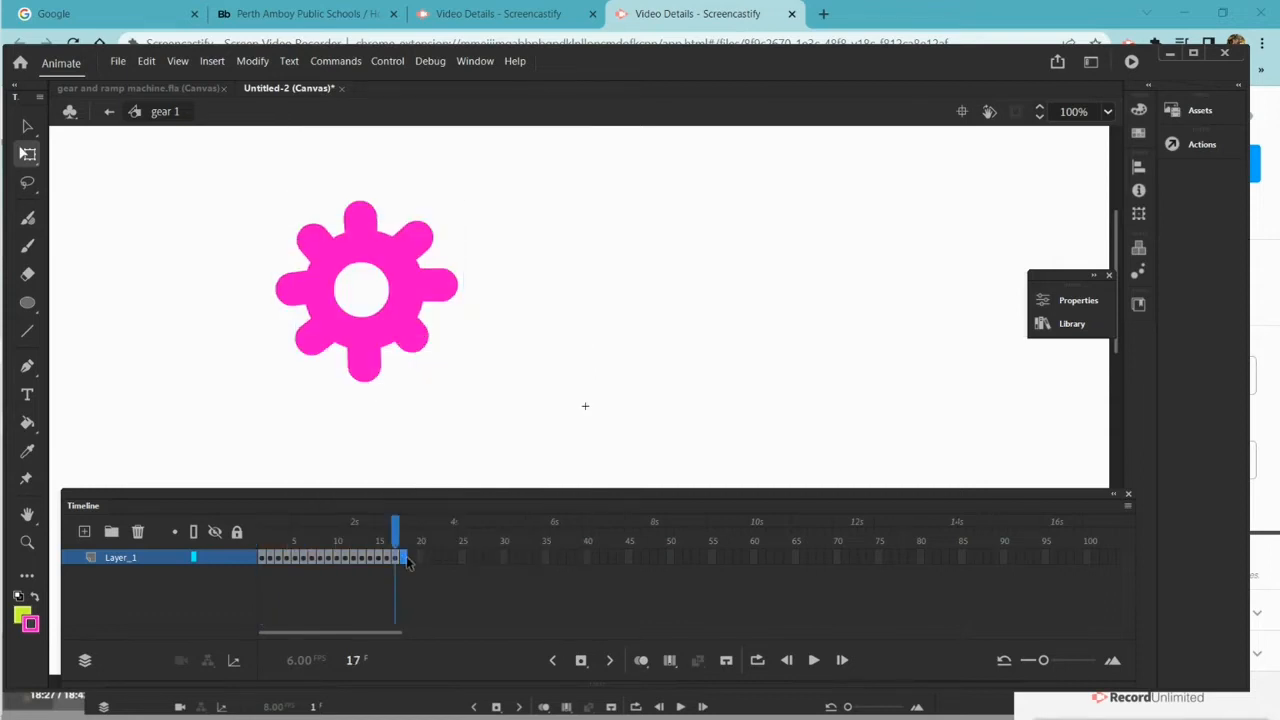
right_click(404, 561)
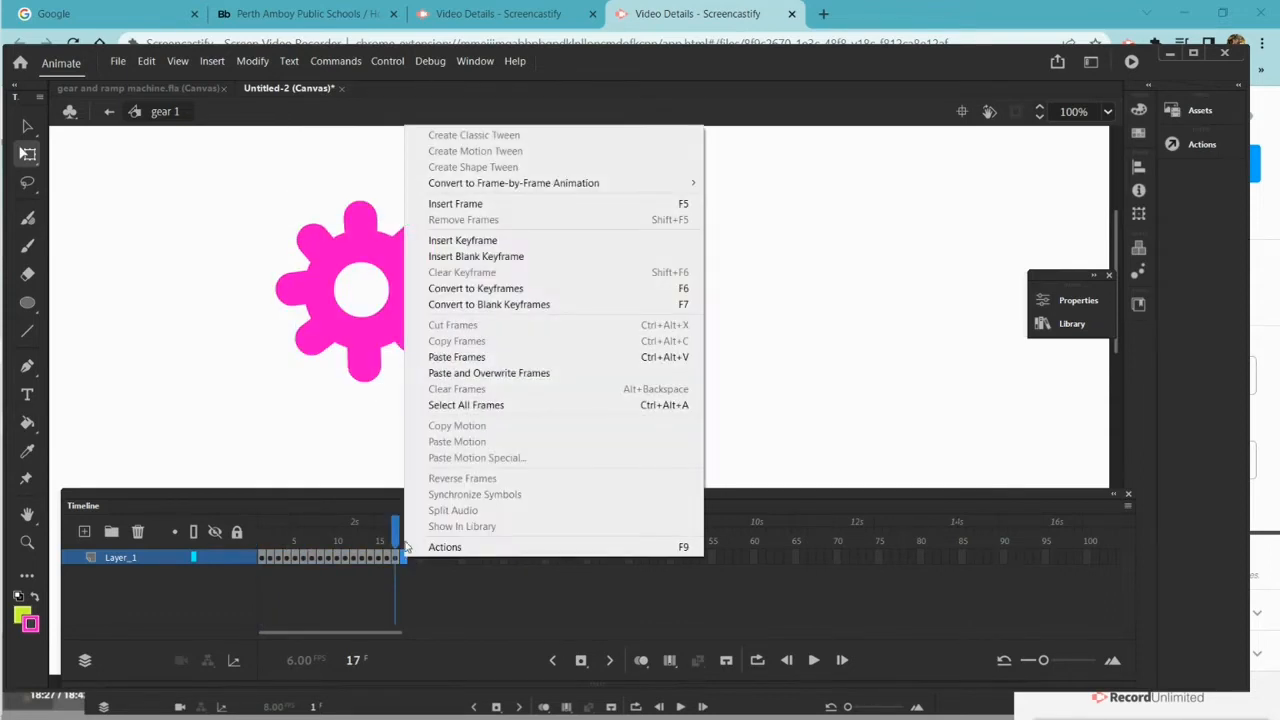
left_click(453, 358)
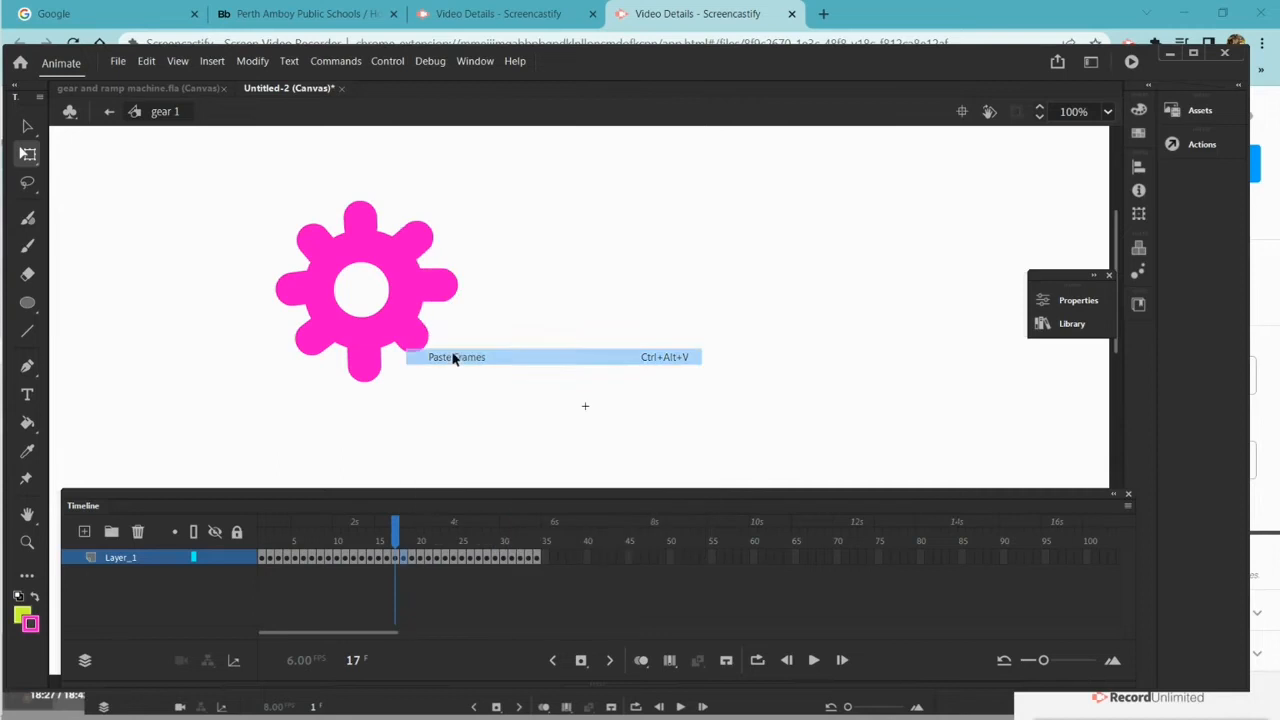
Paste the copied gear frames two more times, starting at frame 35 and at frame 52
left_click(546, 559)
right_click(547, 562)
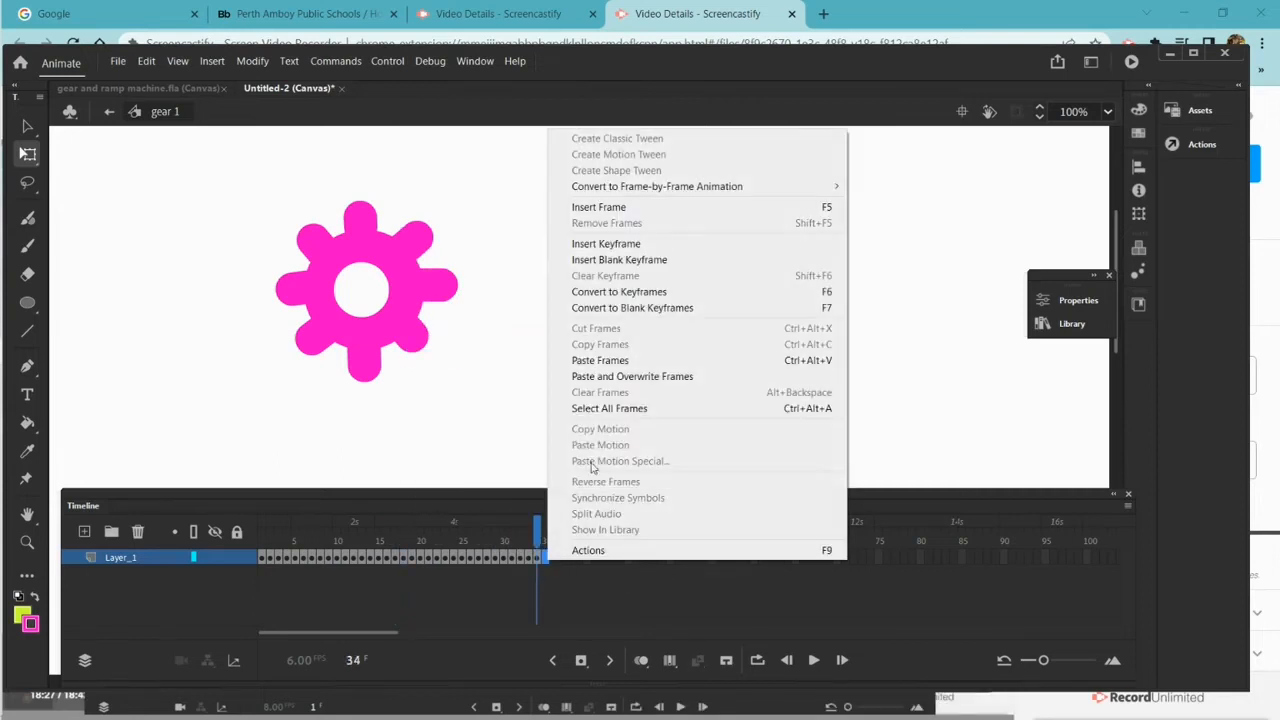
left_click(625, 361)
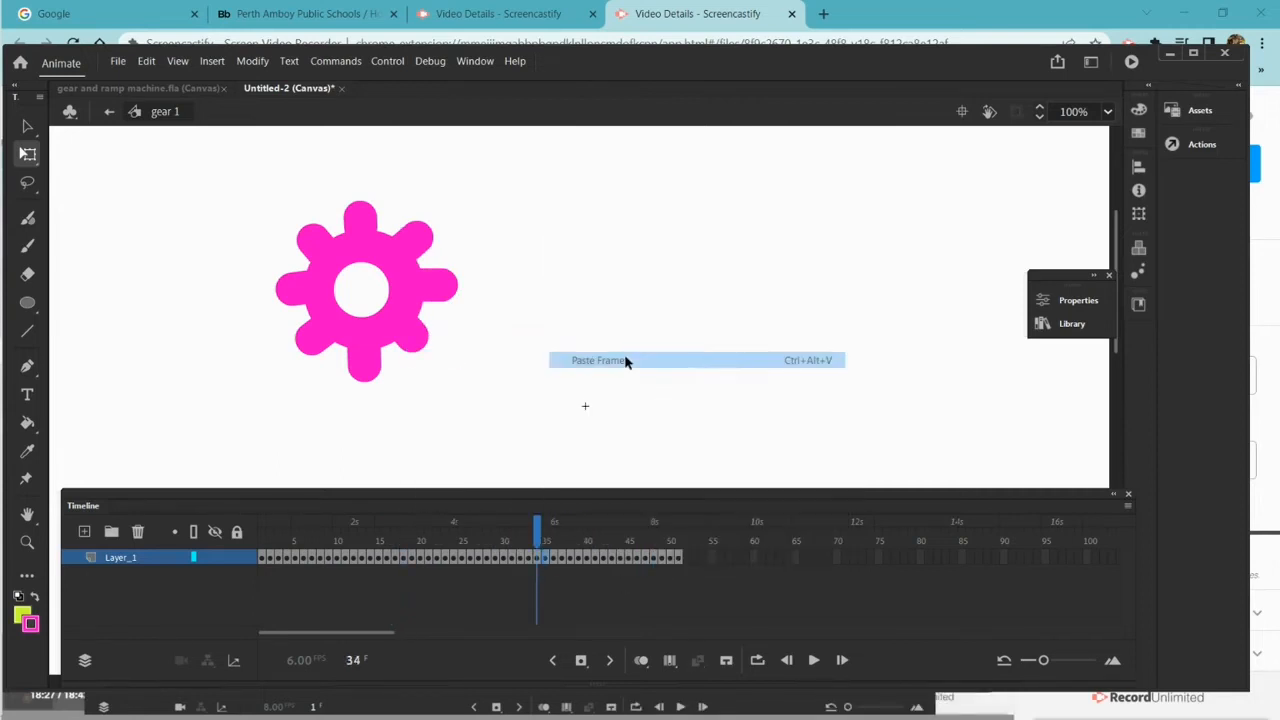
left_click(681, 557)
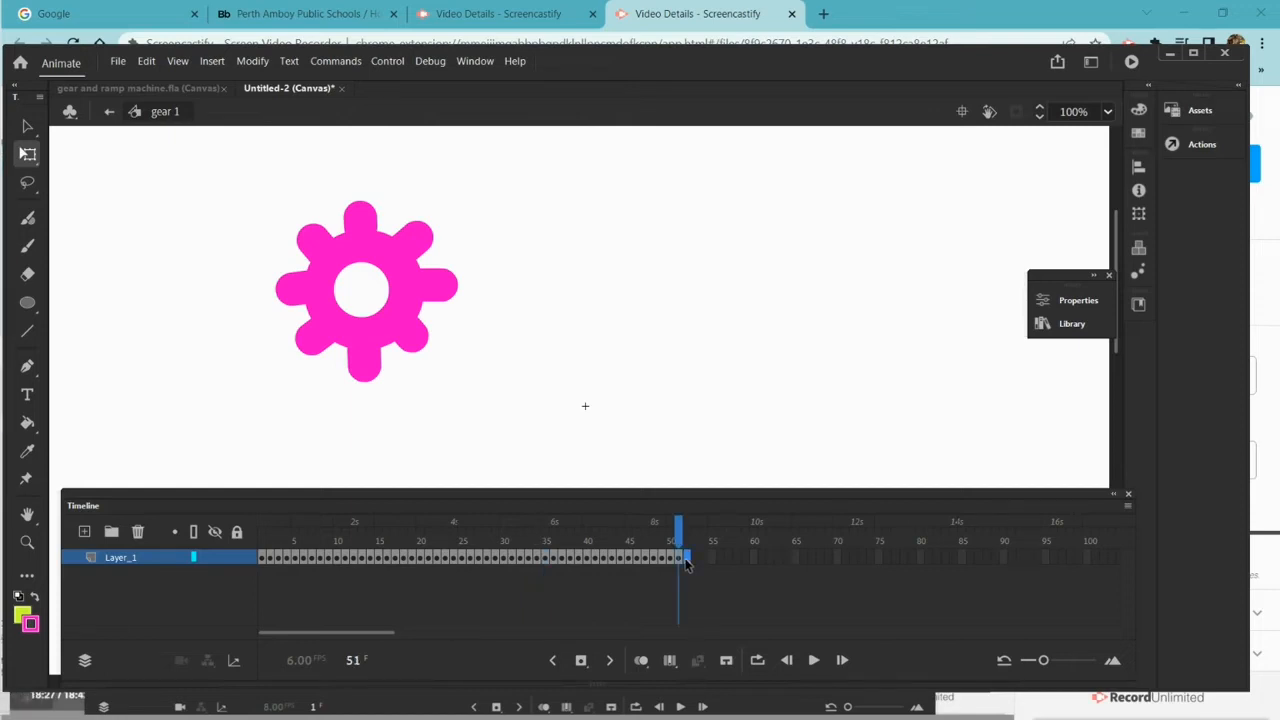
right_click(686, 558)
left_click(752, 360)
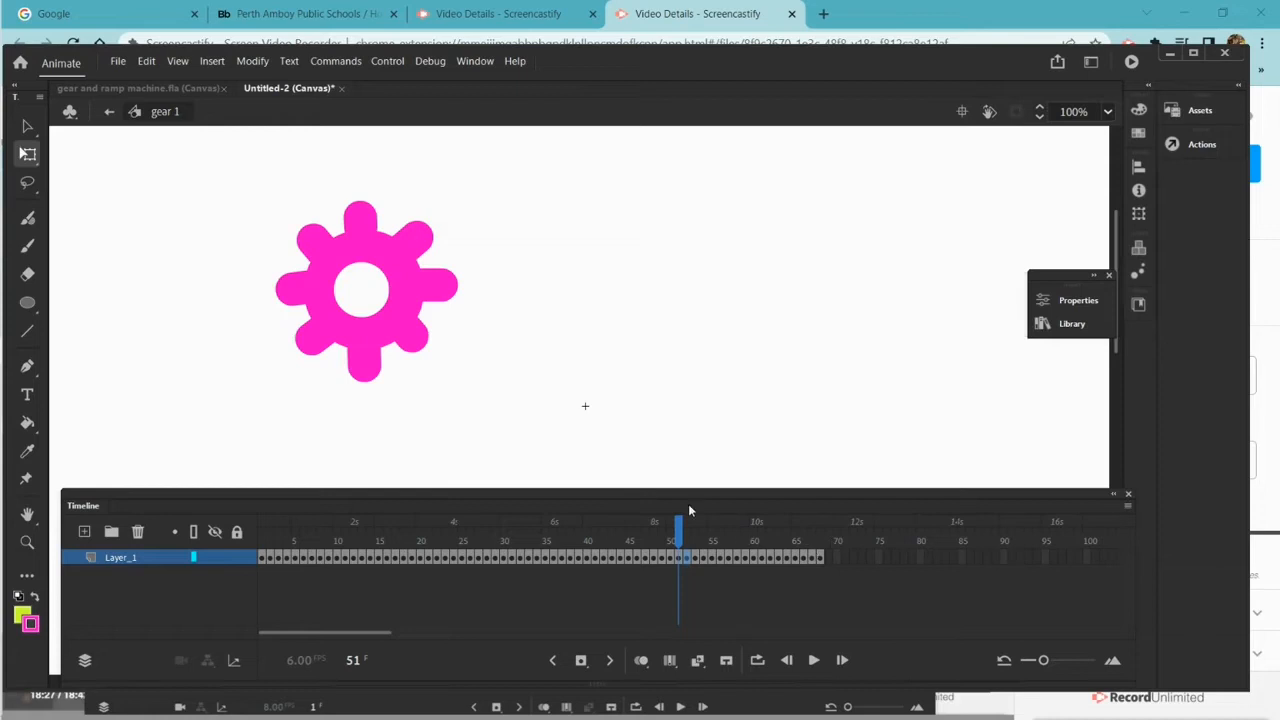
Select all frames of gear 1's layer, from frame 68 back to frame 1, and copy them
left_click_drag(679, 540, 822, 547)
left_click_drag(822, 560, 197, 560)
left_click(314, 565)
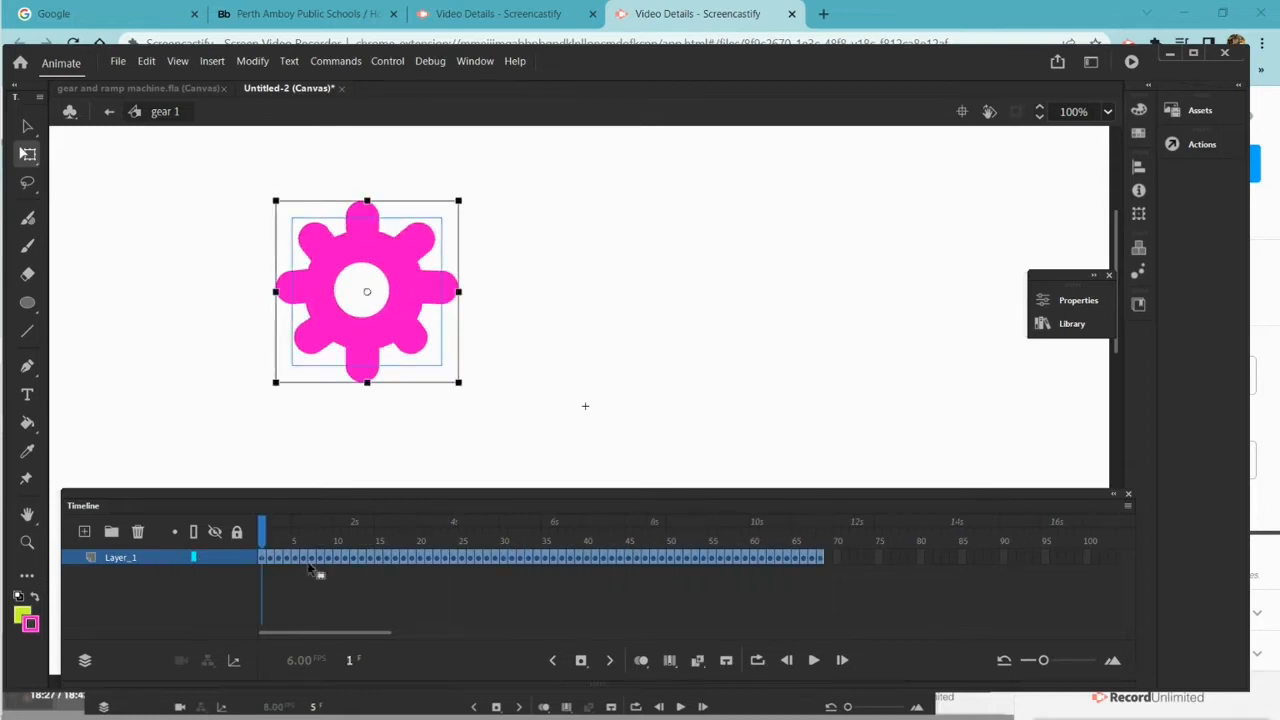
right_click(317, 560)
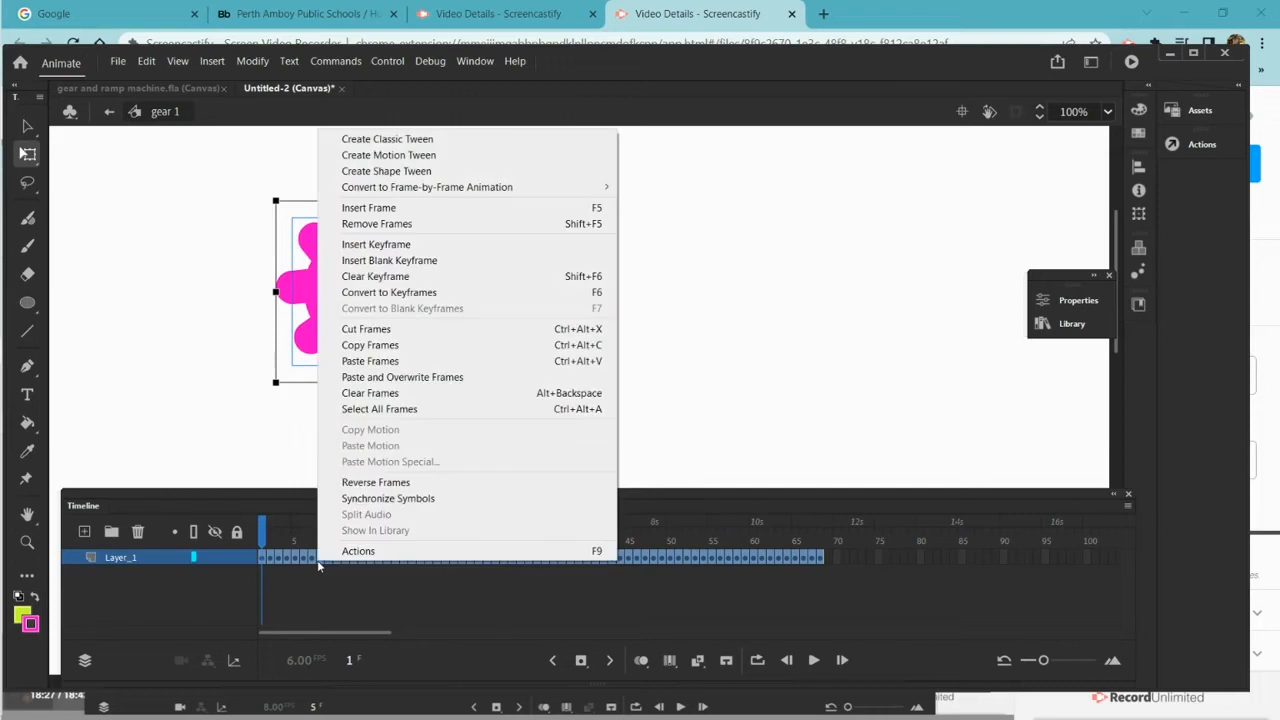
left_click(393, 346)
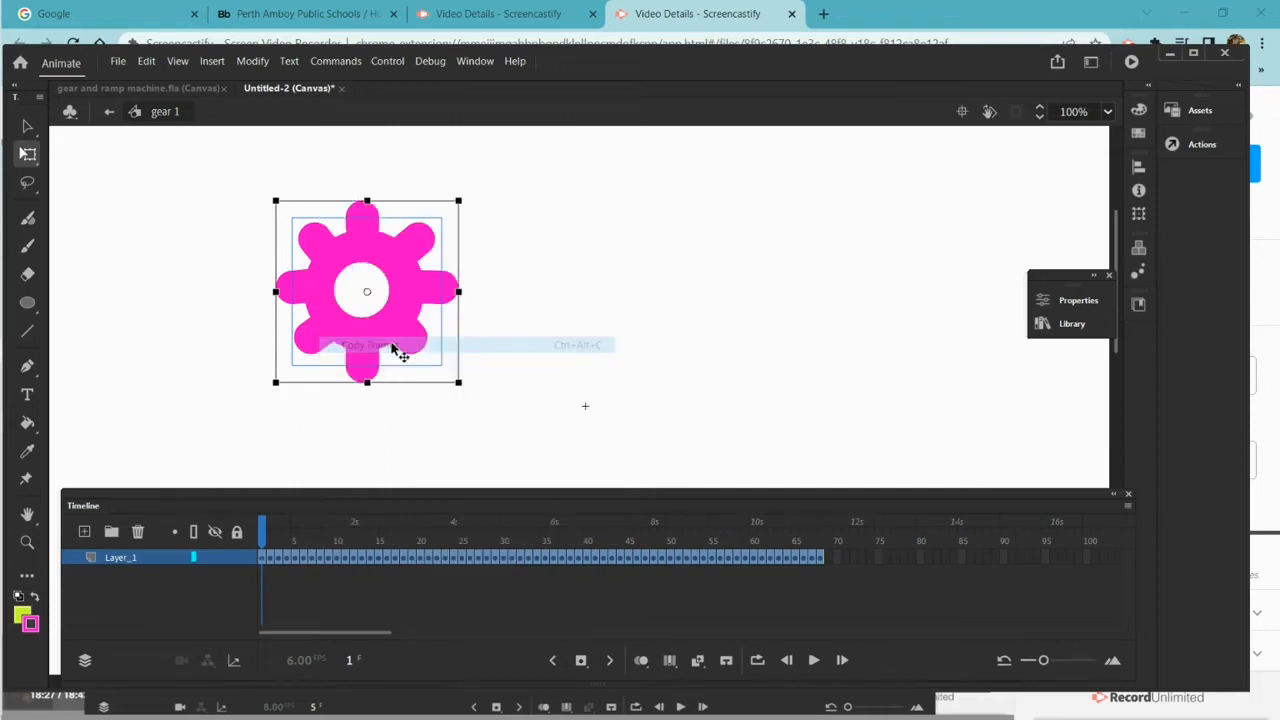
Create a new graphic symbol named gear 2 and paste the copied frames at its frame 1
left_click(110, 114)
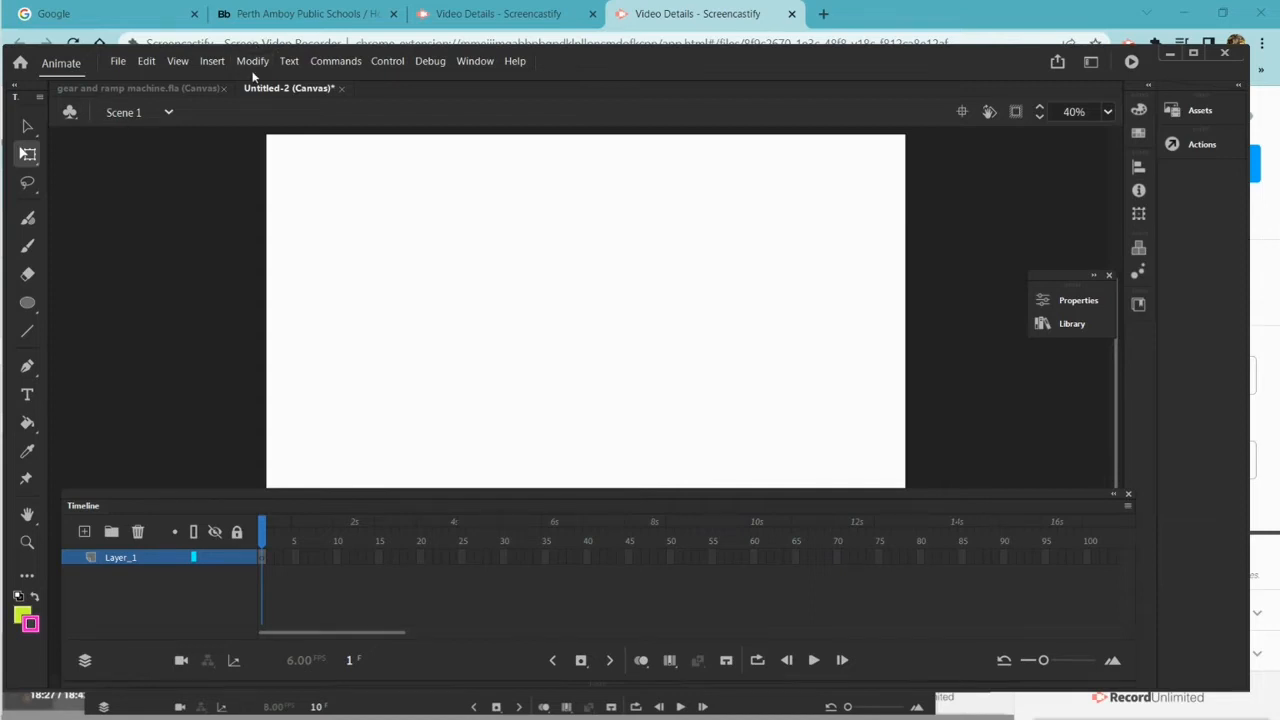
left_click(224, 60)
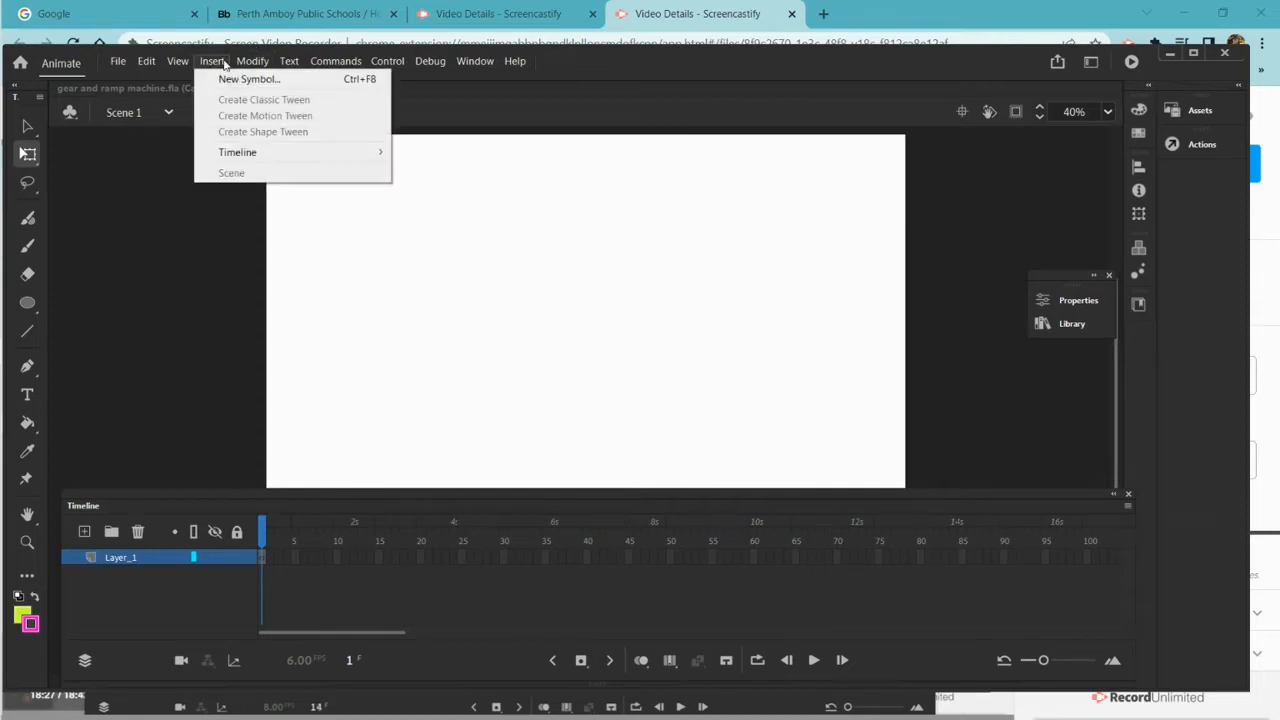
left_click(230, 77)
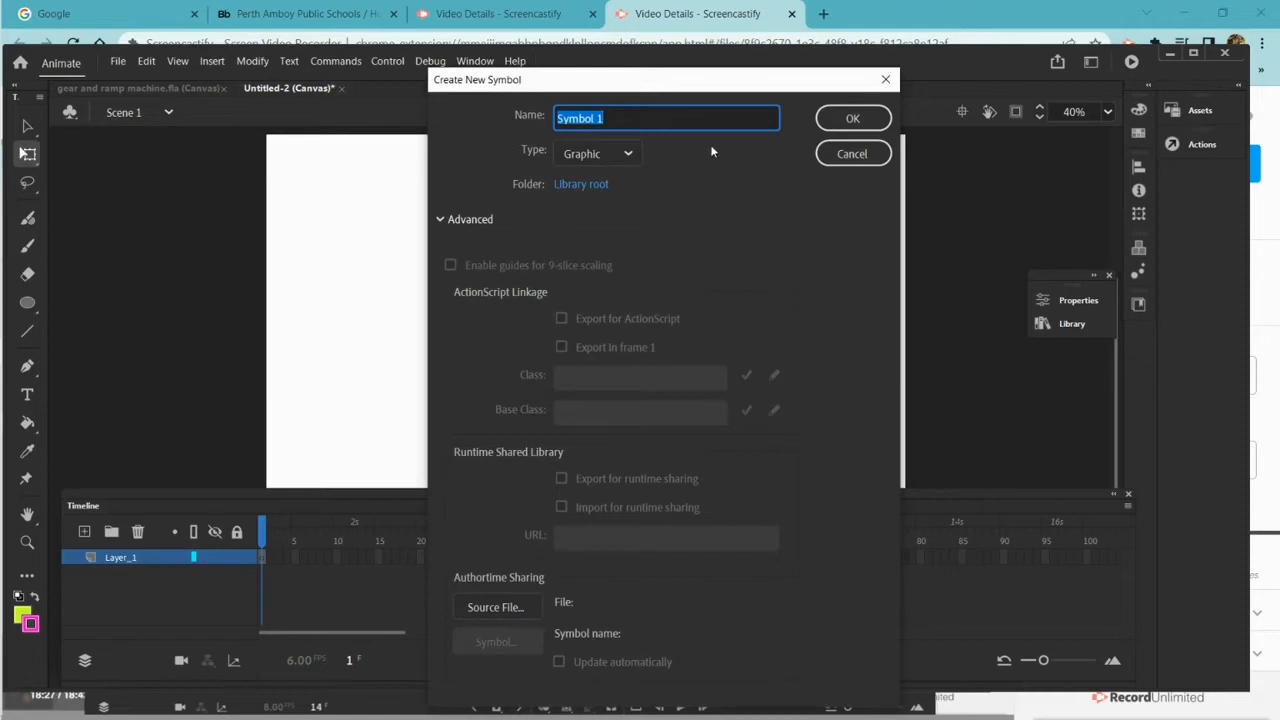
type("gear 2")
left_click(850, 120)
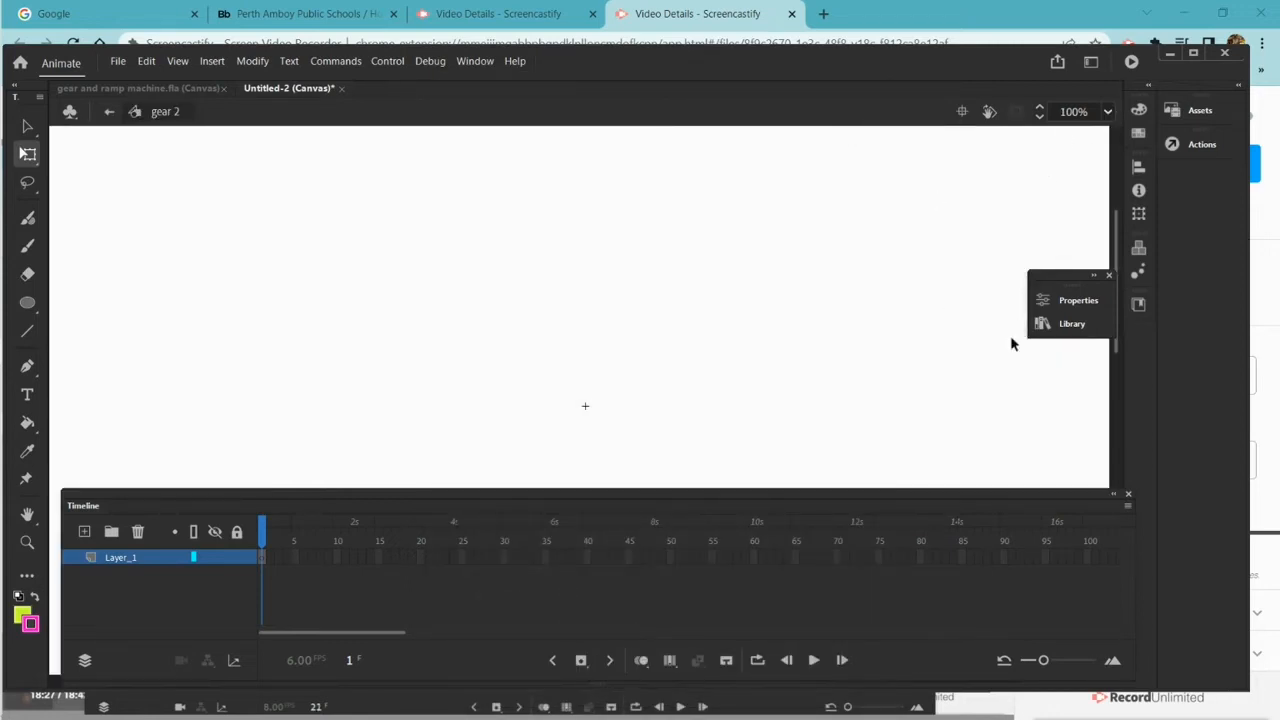
right_click(261, 553)
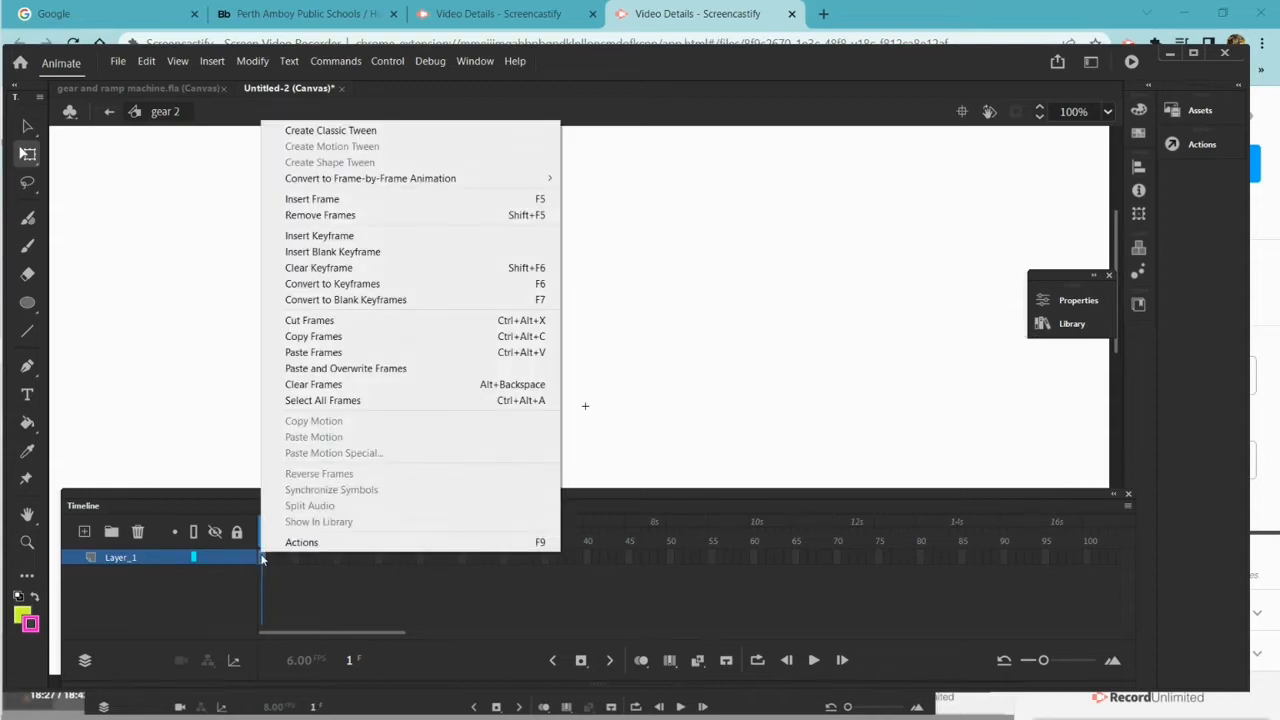
left_click(338, 354)
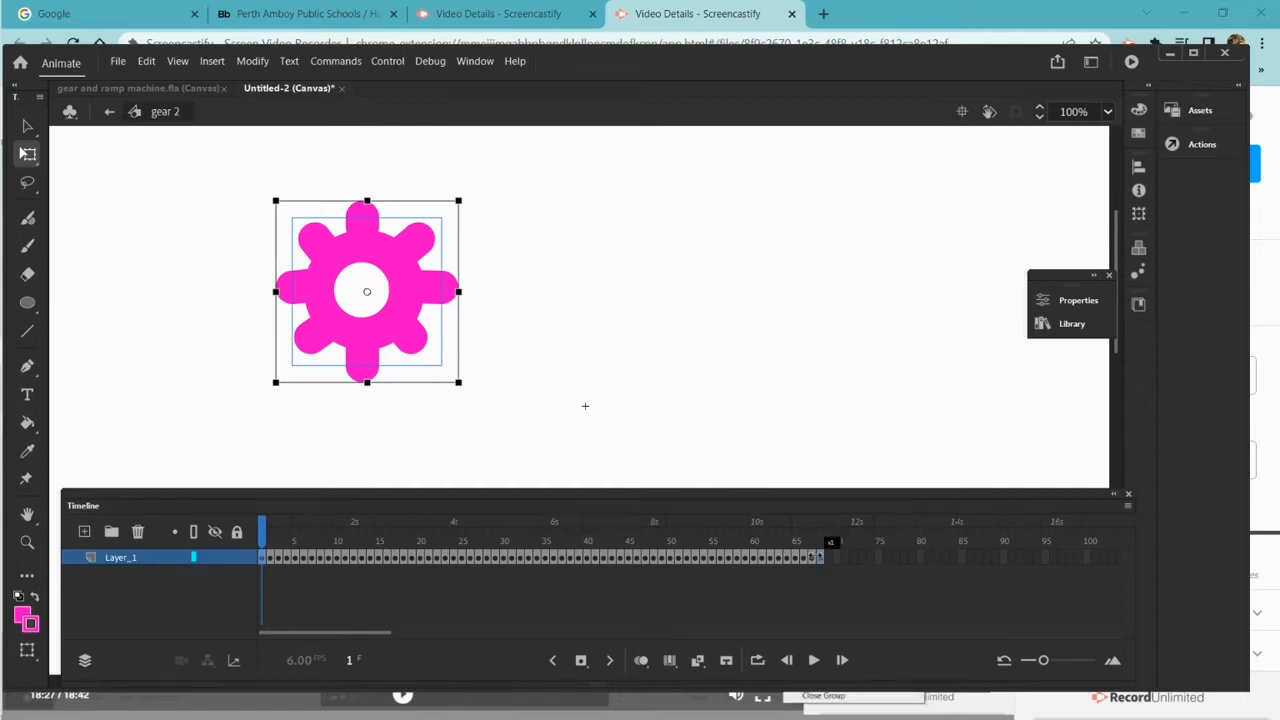
Reverse all frames of the gear 2 symbol and play part of the animation to check its direction
left_click_drag(820, 560, 194, 566)
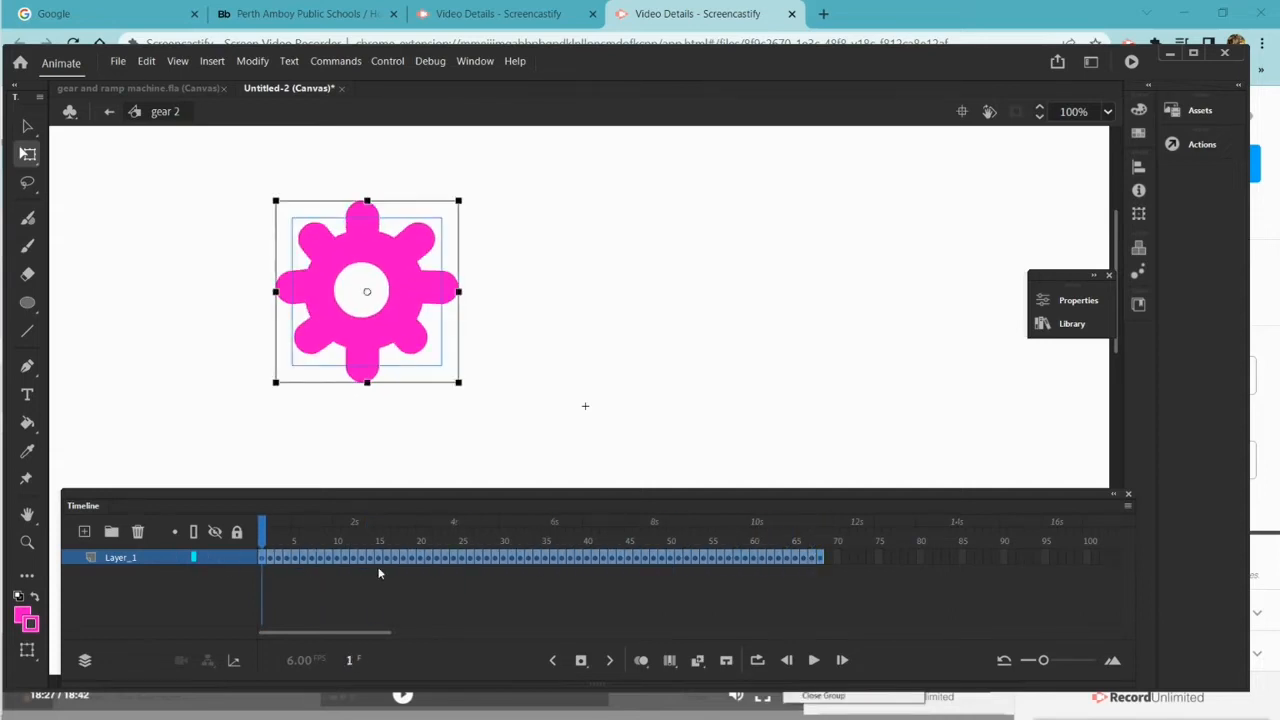
right_click(436, 562)
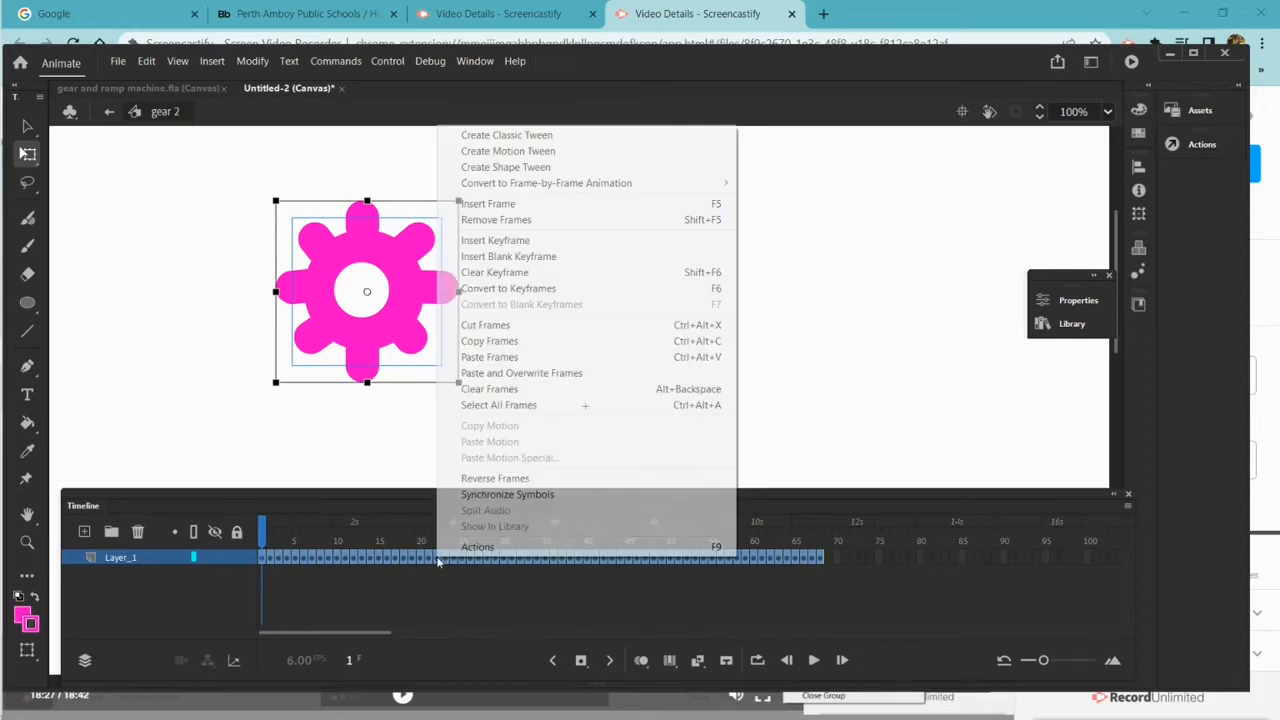
left_click(495, 478)
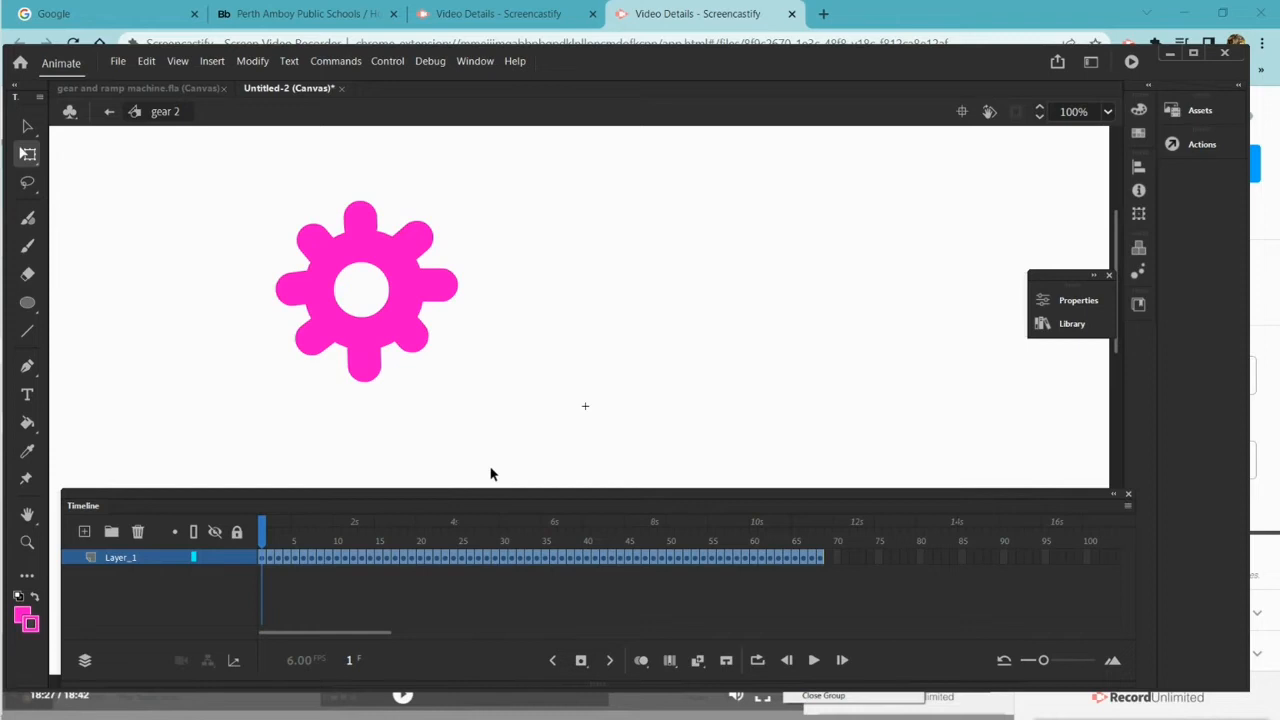
left_click(813, 660)
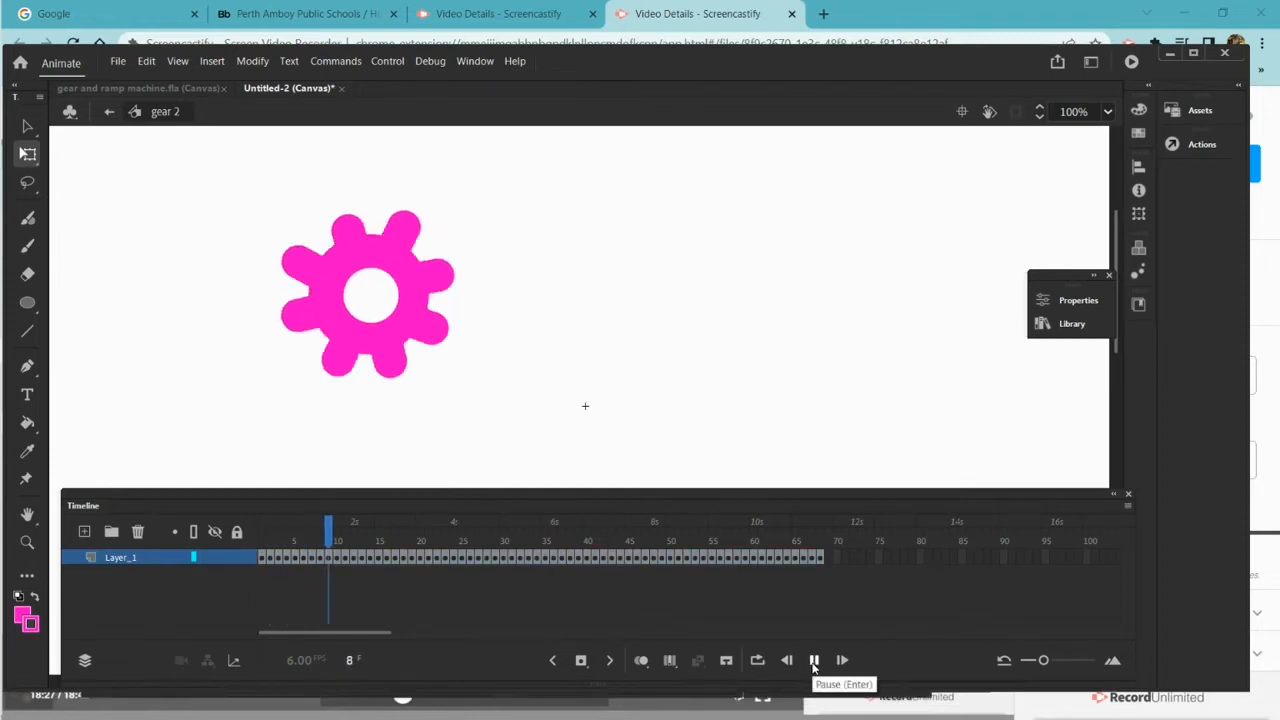
left_click(813, 660)
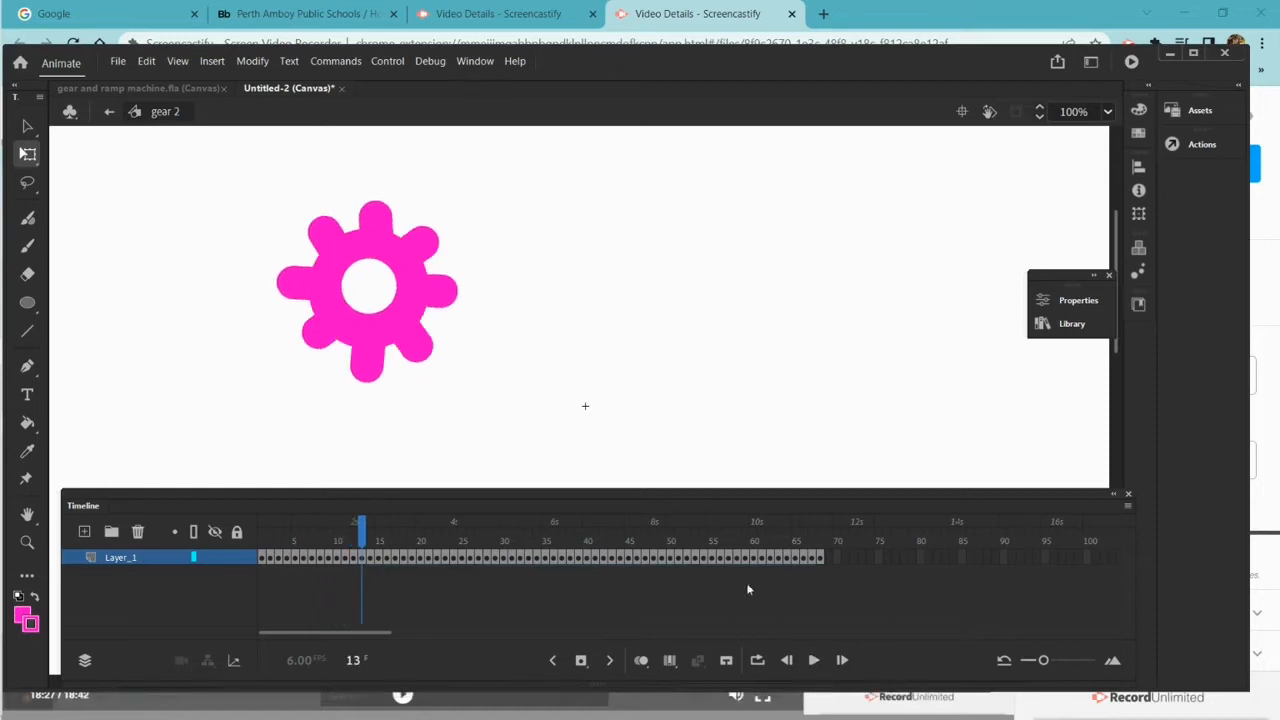
Return to Scene 1 and place an instance of gear 1 from the library on the stage's left half
left_click(108, 112)
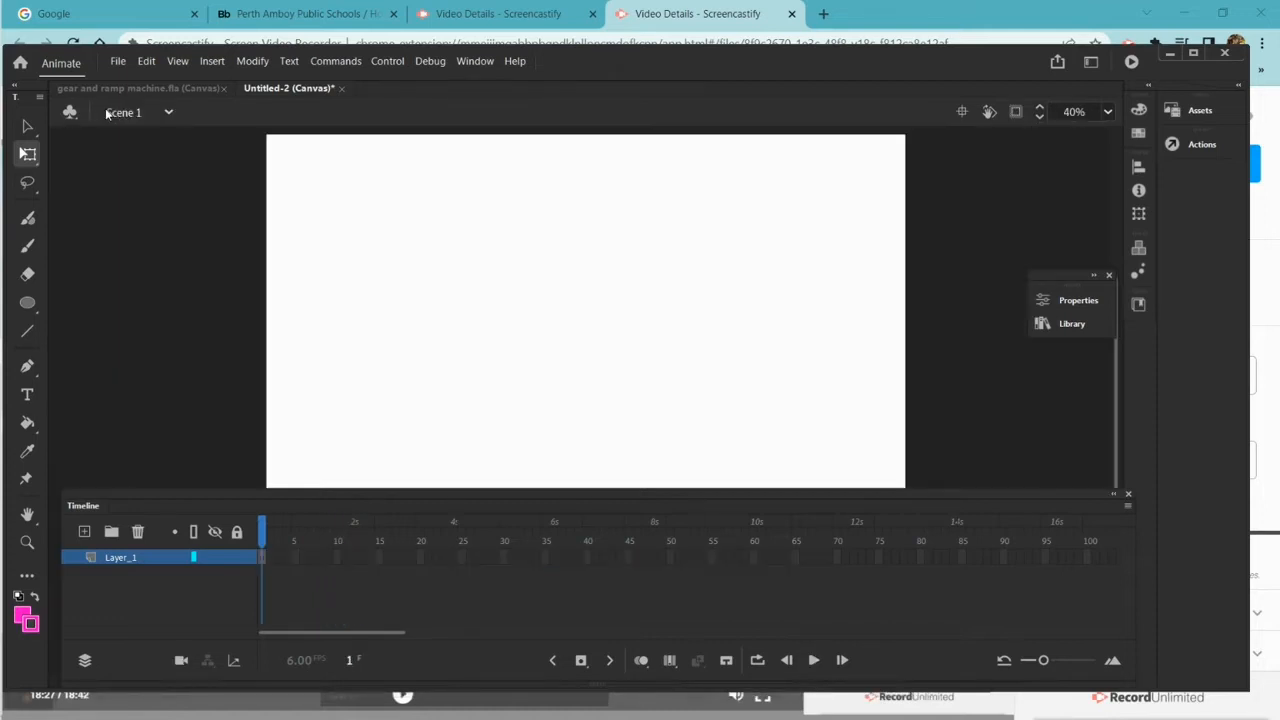
left_click(1047, 306)
left_click(1004, 257)
left_click(1042, 325)
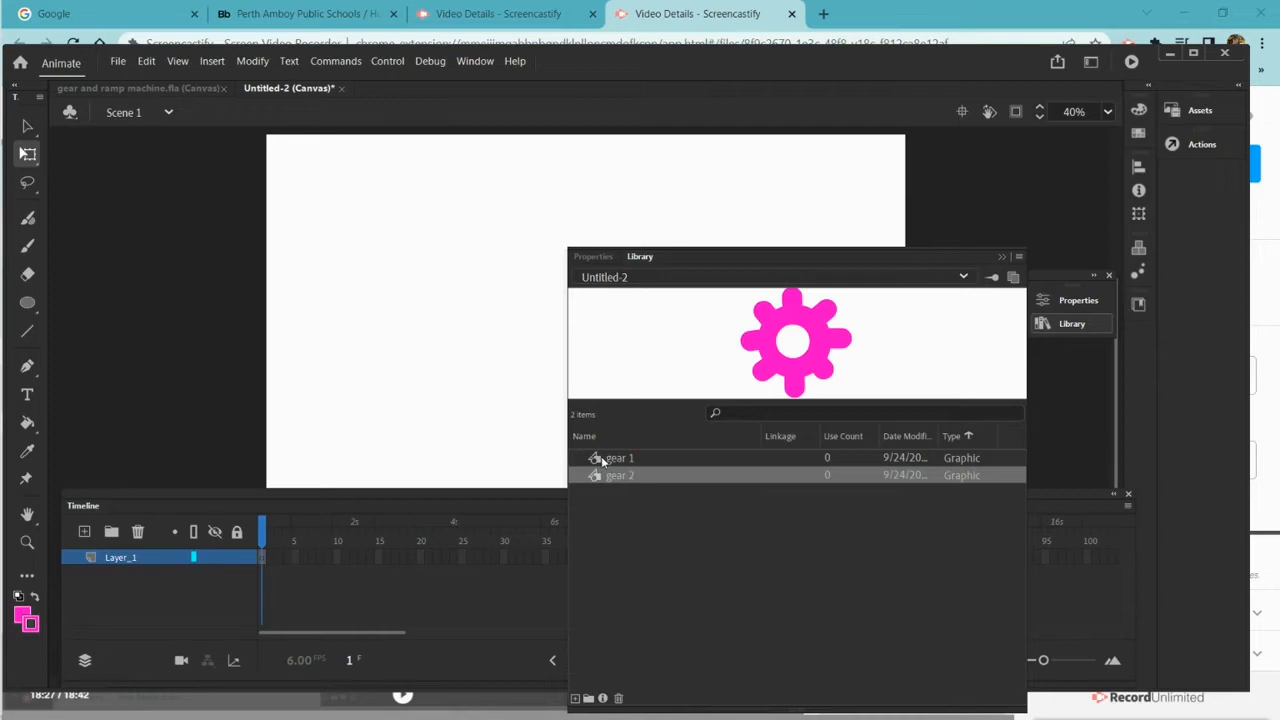
left_click_drag(601, 460, 387, 340)
left_click(365, 562)
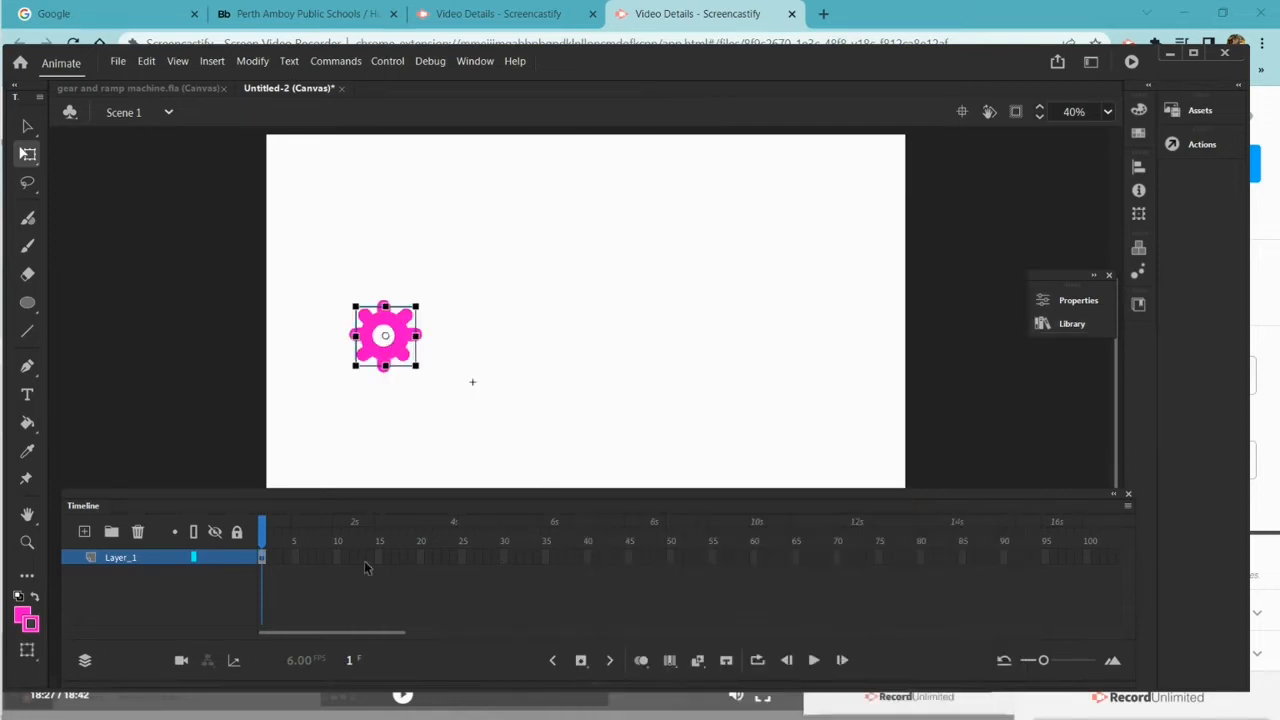
Create a motion tween on the gear 1 instance, extend its span to frame 60 and play it
right_click(264, 556)
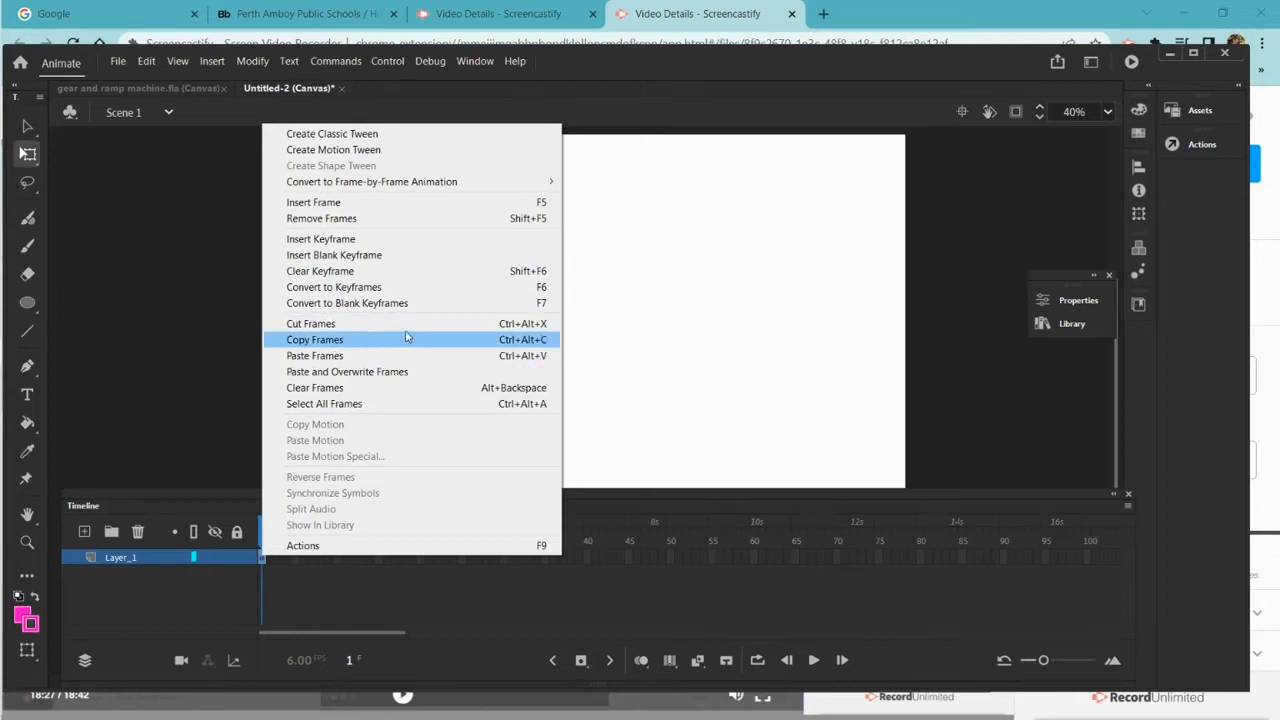
left_click(376, 149)
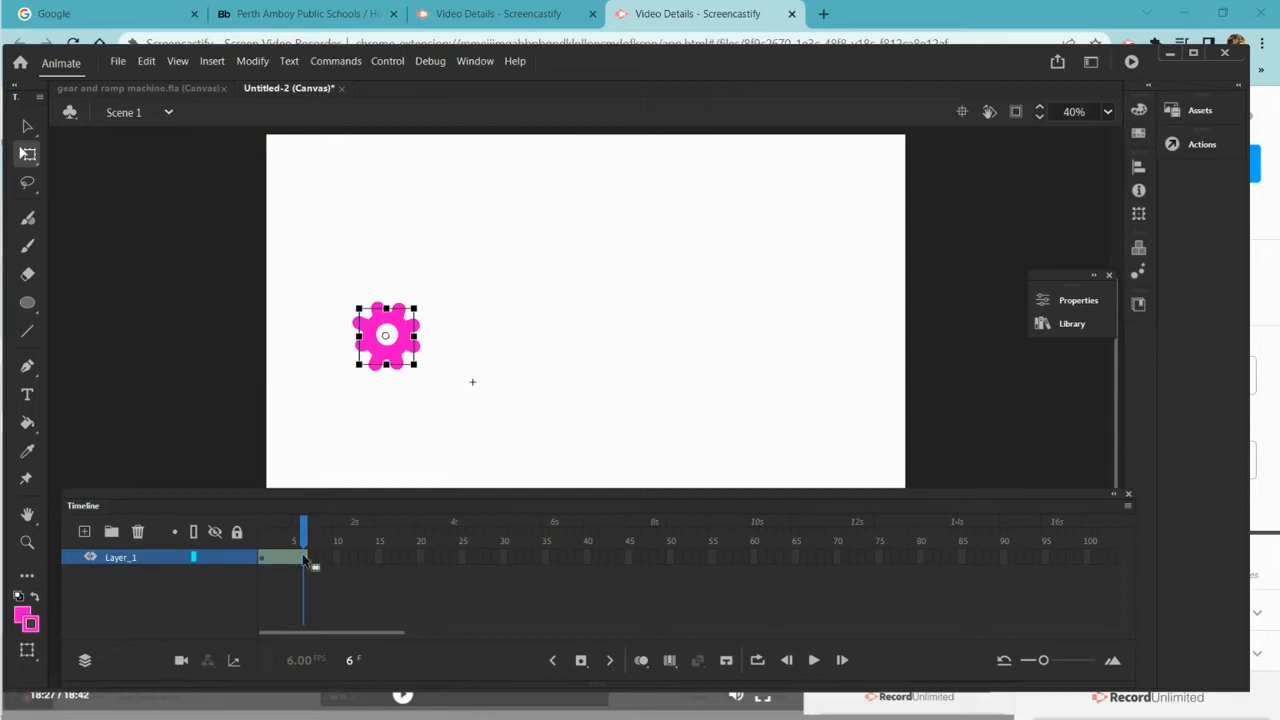
left_click_drag(304, 560, 756, 548)
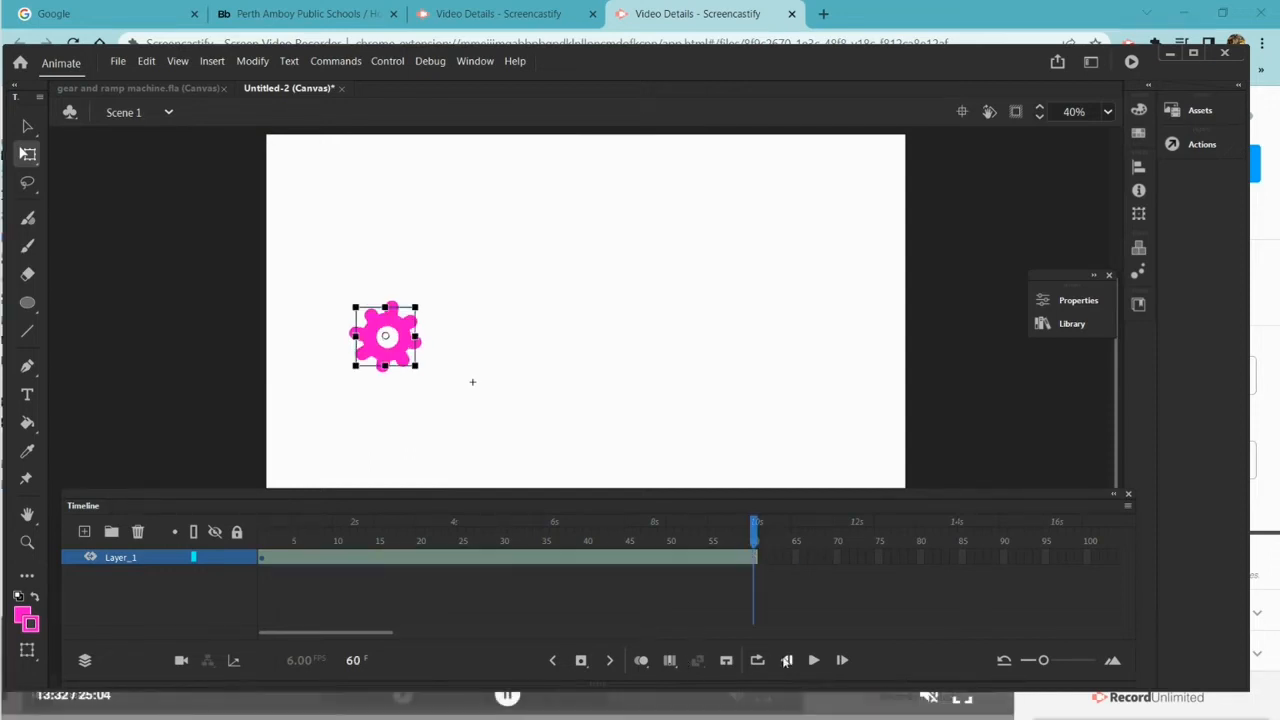
left_click(814, 660)
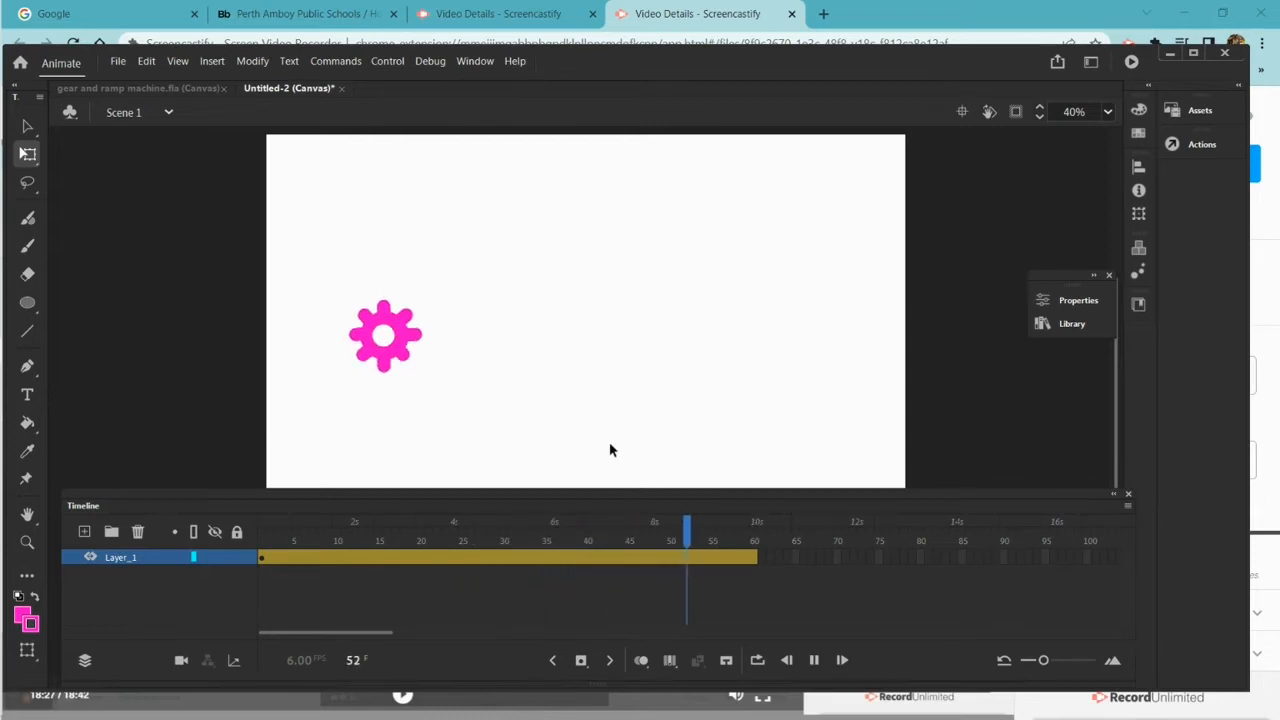
Open the gear 1 instance to inspect its internal frames, and go back to frame 1 of Scene 1
double_click(386, 330)
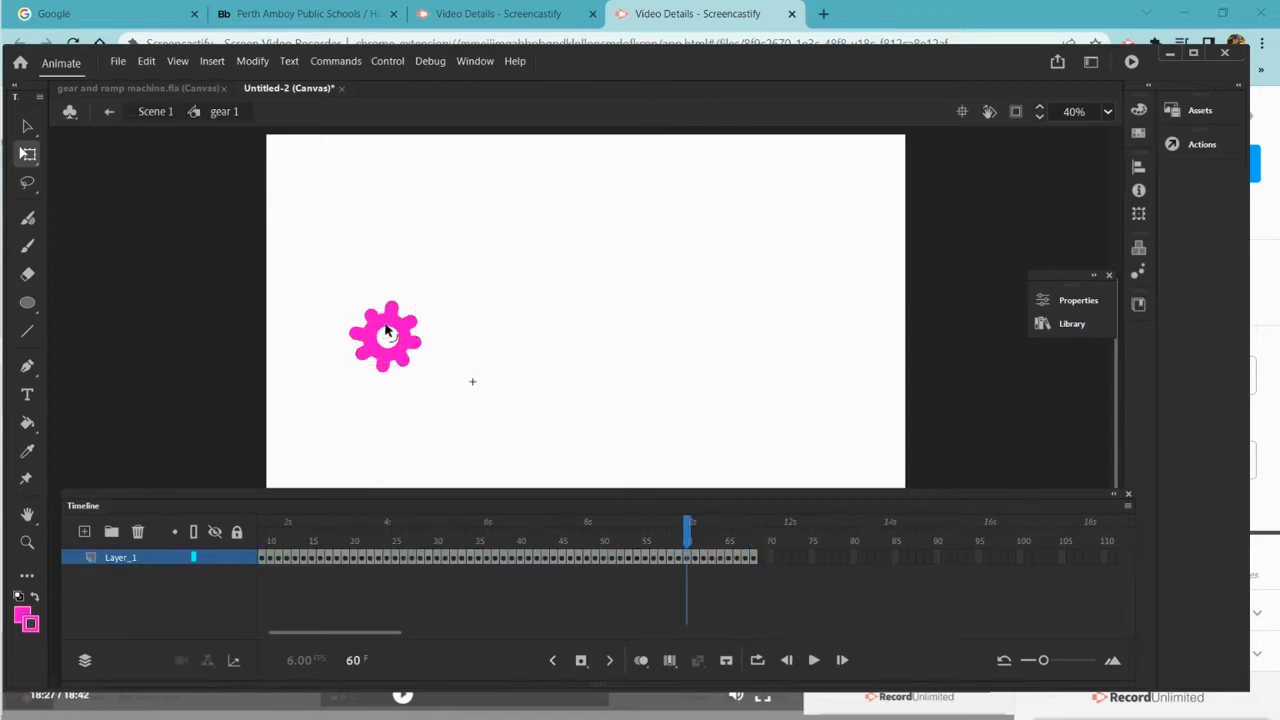
left_click_drag(686, 536, 16, 504)
left_click(148, 112)
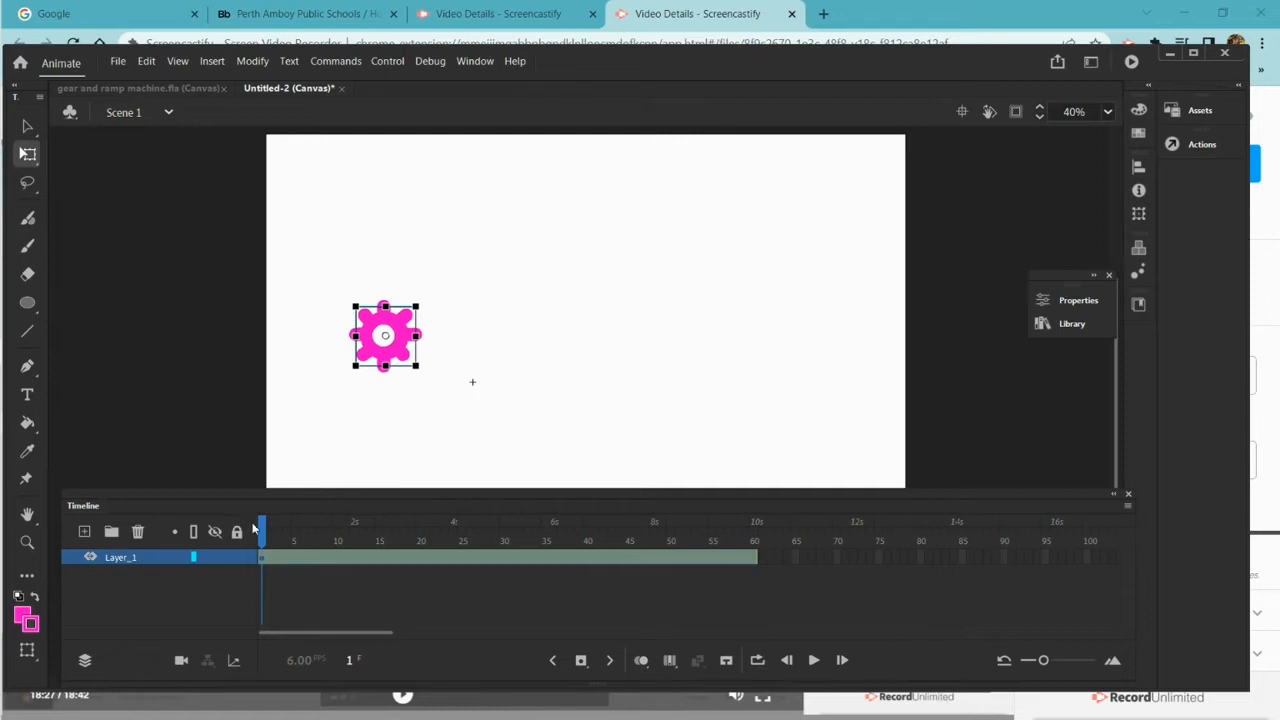
mouse_move(263, 536)
left_mouse_down()
mouse_move(372, 568)
mouse_move(255, 560)
left_mouse_up()
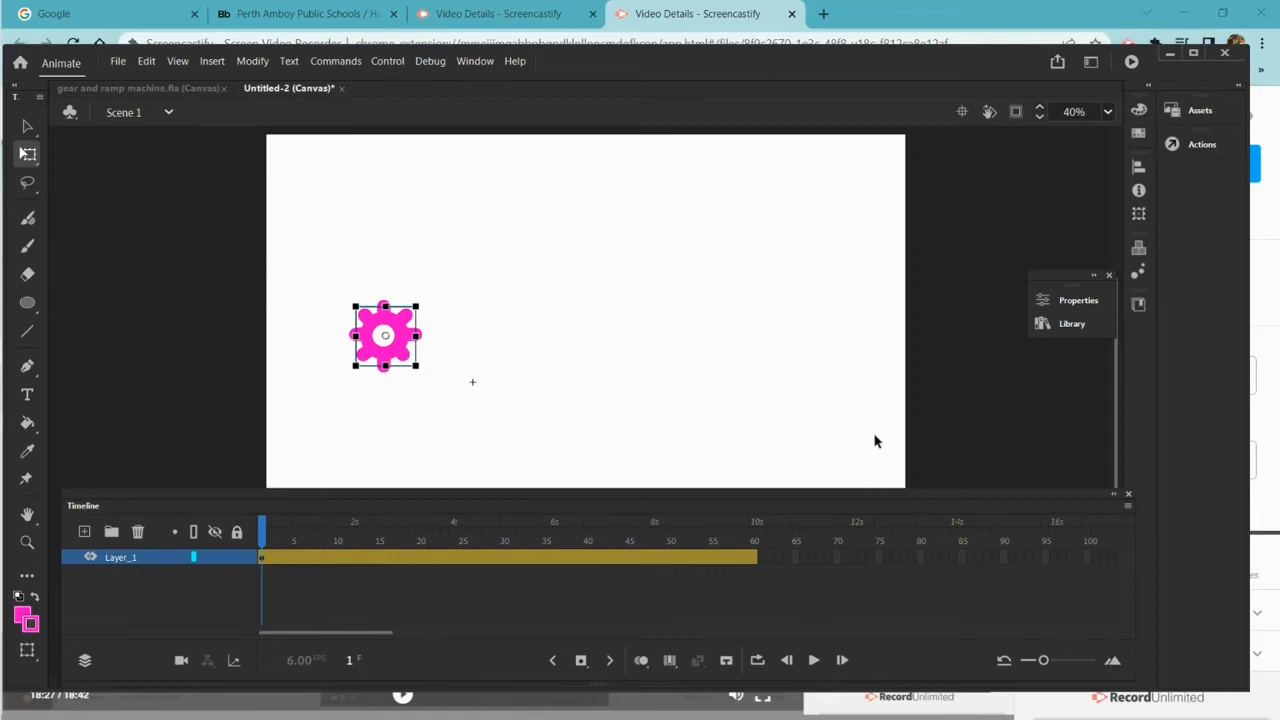
Lock Layer_1, add a new layer above it and place an instance of gear 2 from the library above the first gear
left_click(234, 559)
left_click(84, 532)
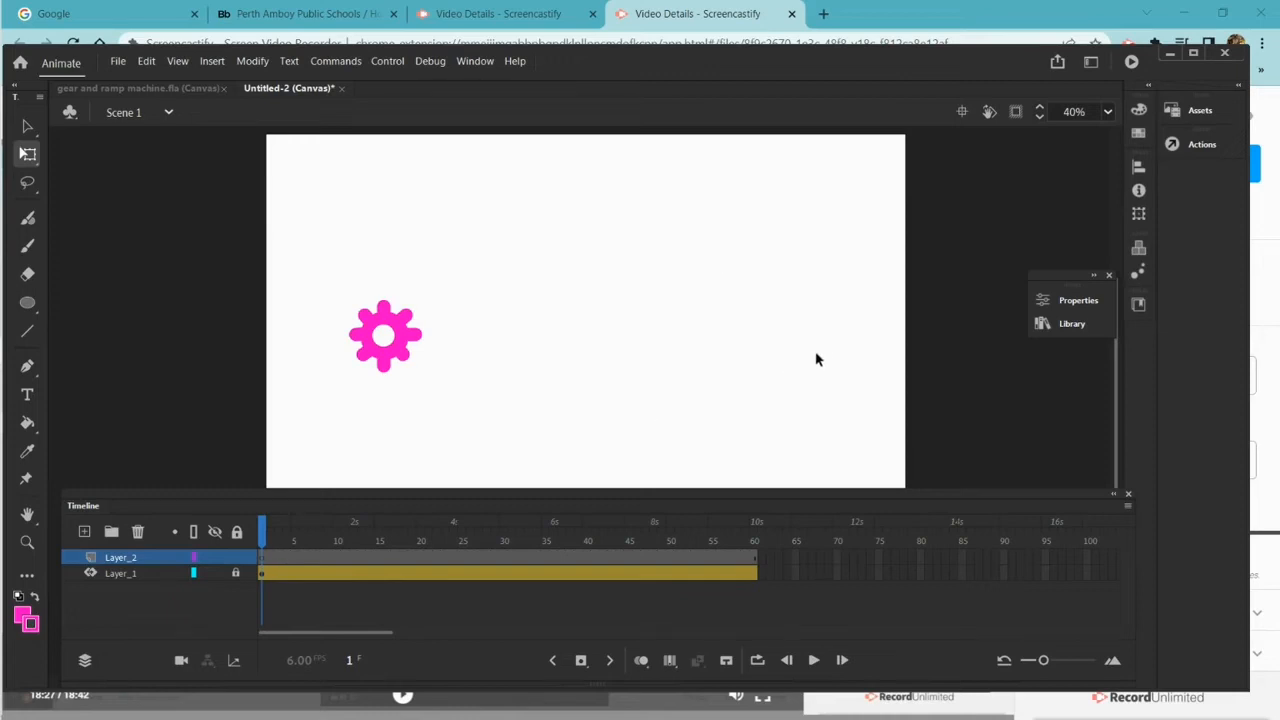
left_click(1041, 299)
left_click(1041, 324)
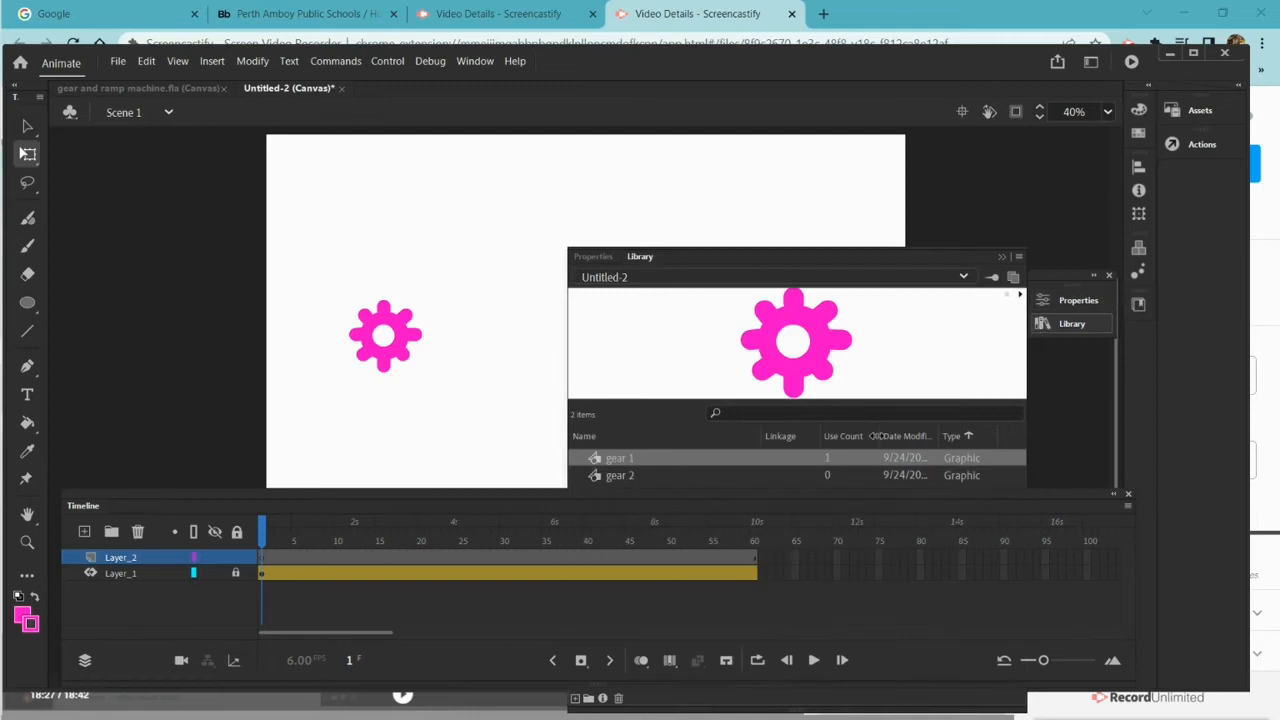
left_click(635, 476)
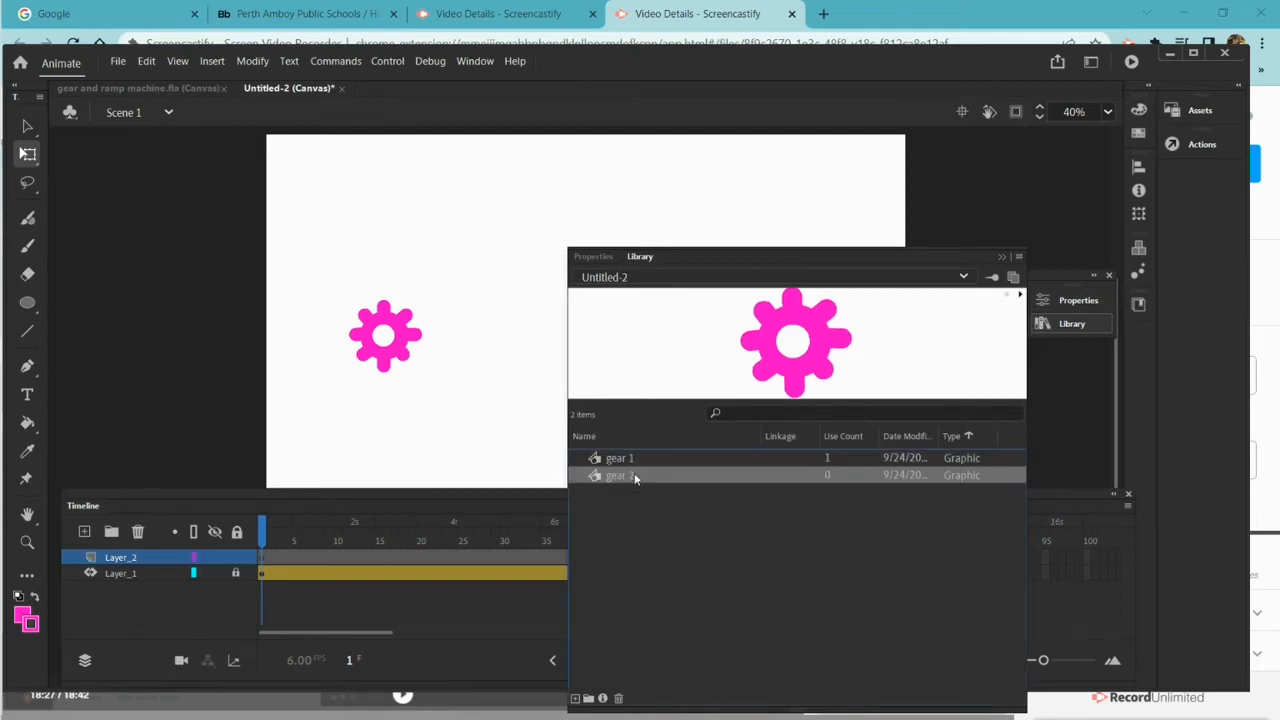
left_click_drag(635, 476, 484, 217)
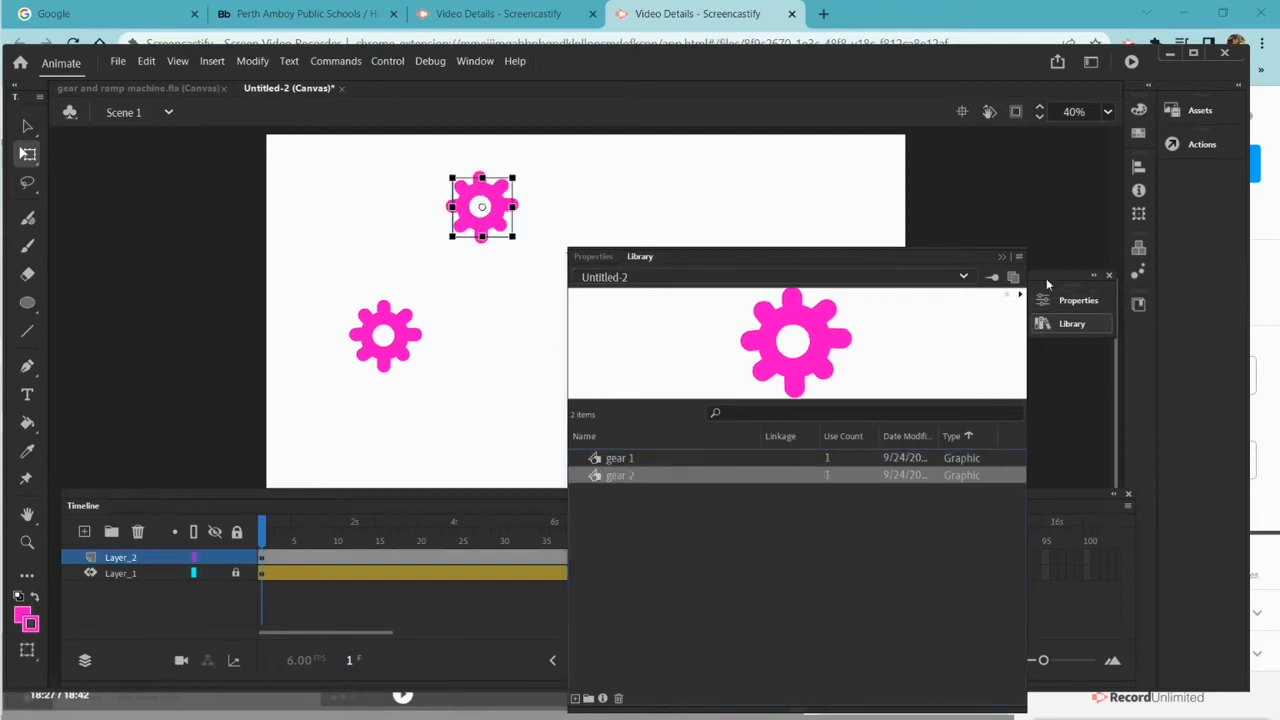
left_click(1003, 257)
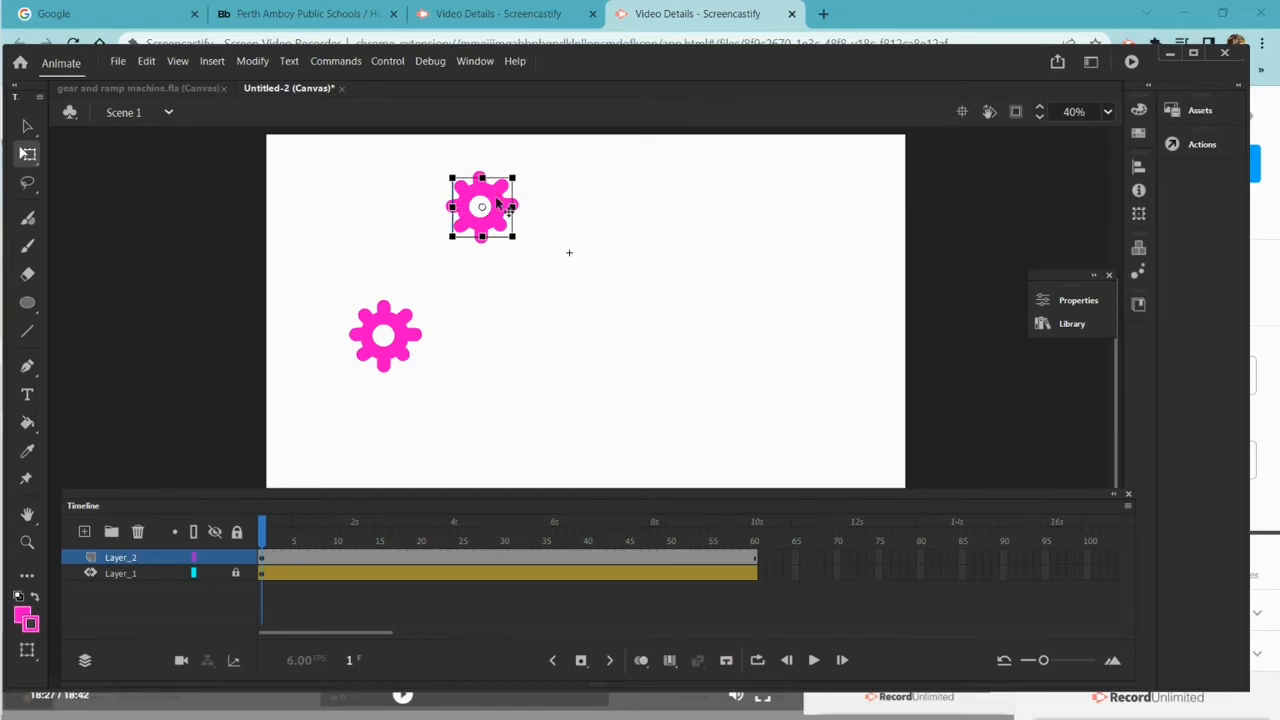
Move the gear 2 instance against the first gear so their teeth mesh, checking the fit at several frames before returning to frame 1
left_click_drag(497, 203, 490, 256)
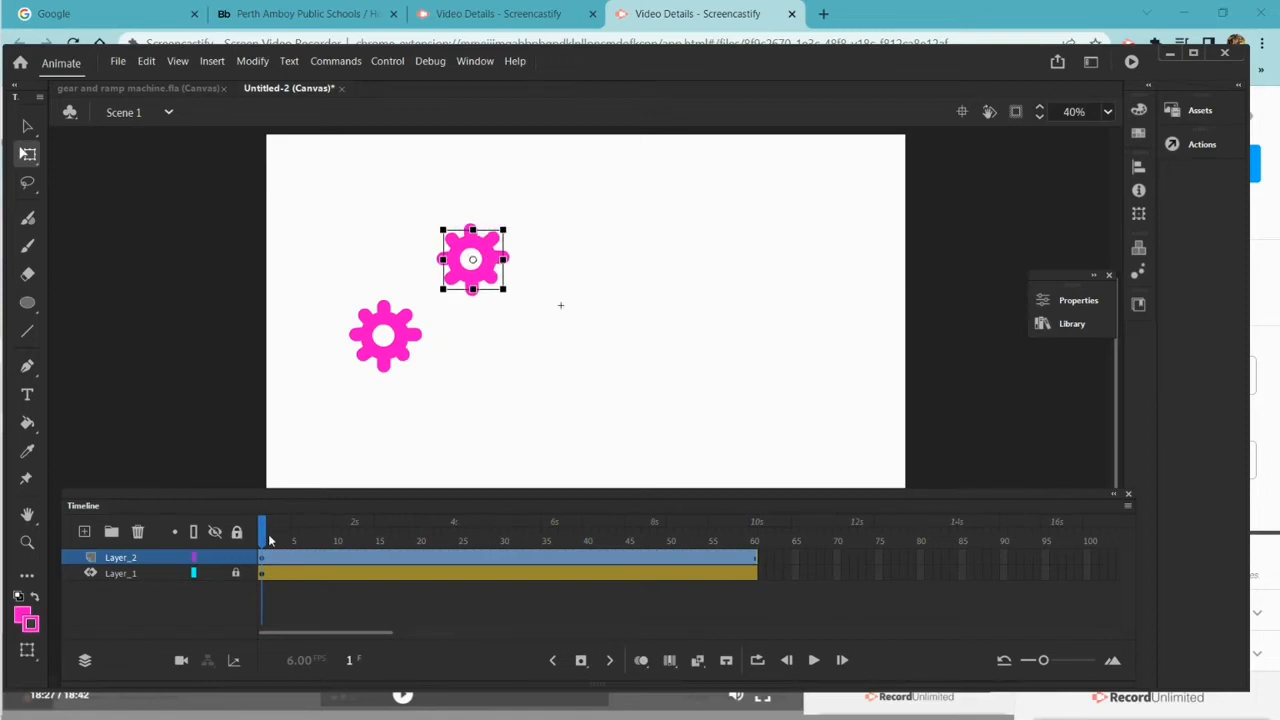
left_click_drag(269, 541, 361, 540)
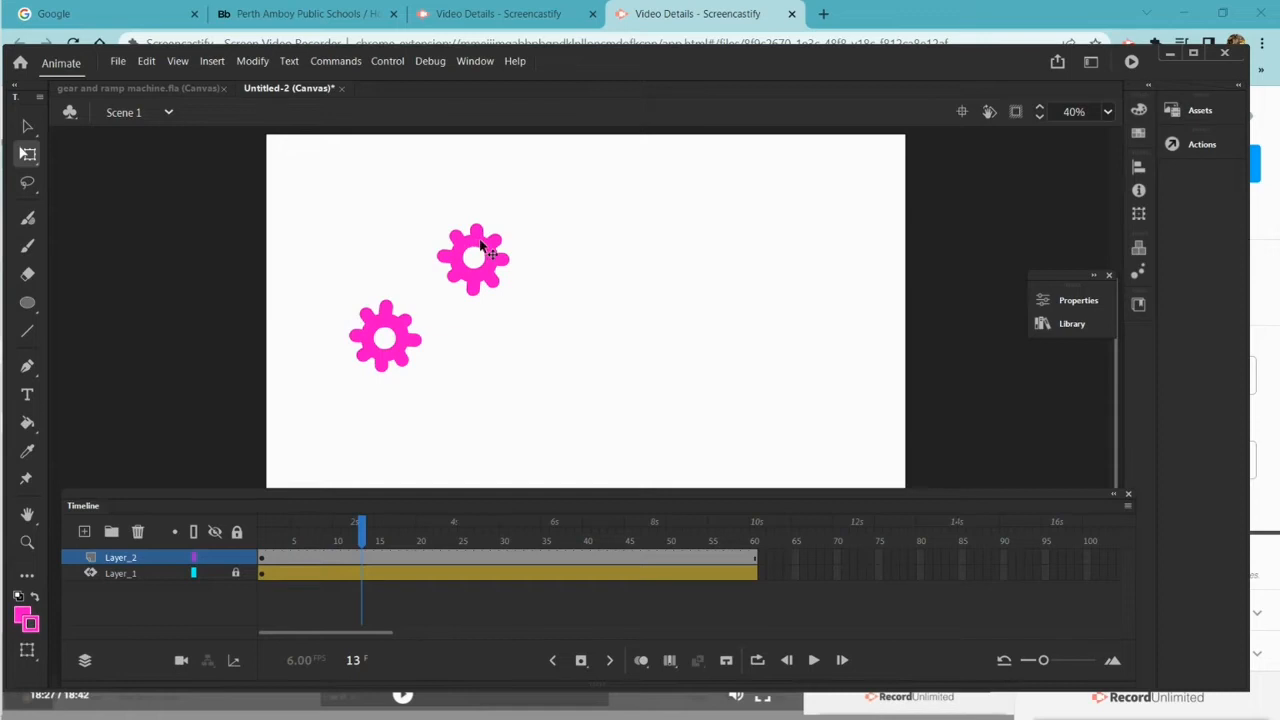
left_click_drag(485, 250, 445, 291)
left_click_drag(364, 539, 483, 553)
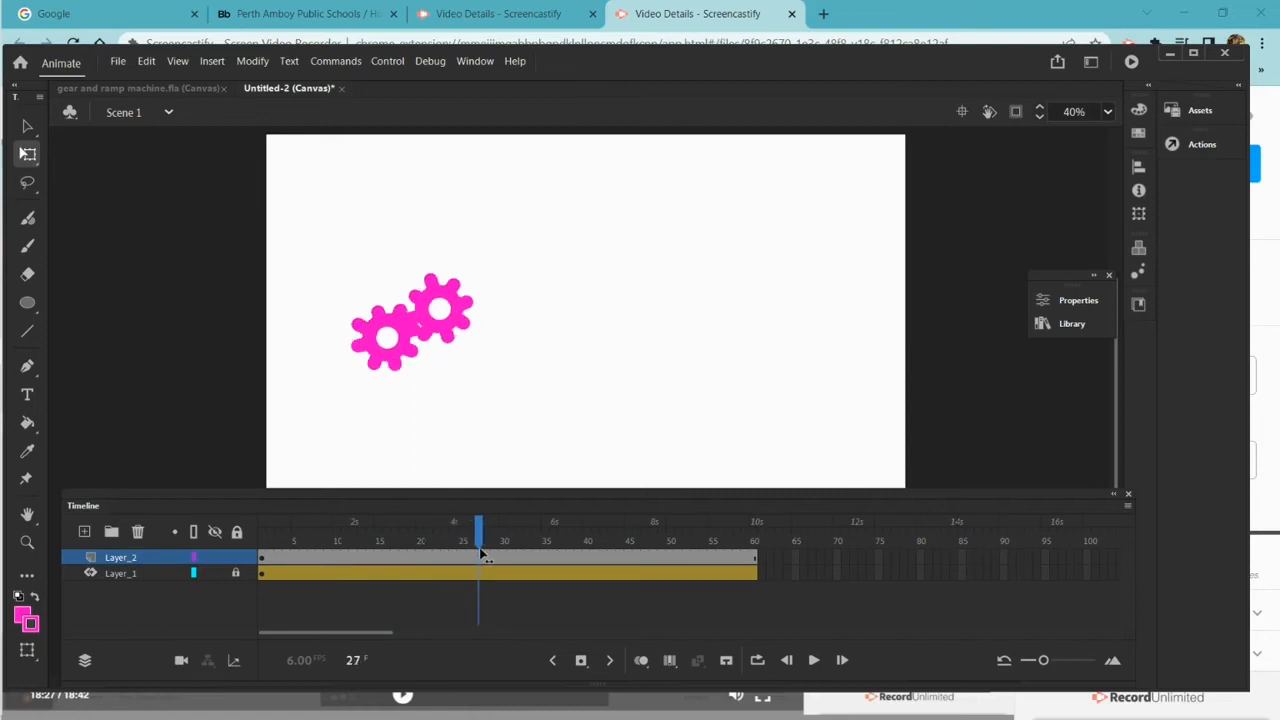
left_click(449, 294)
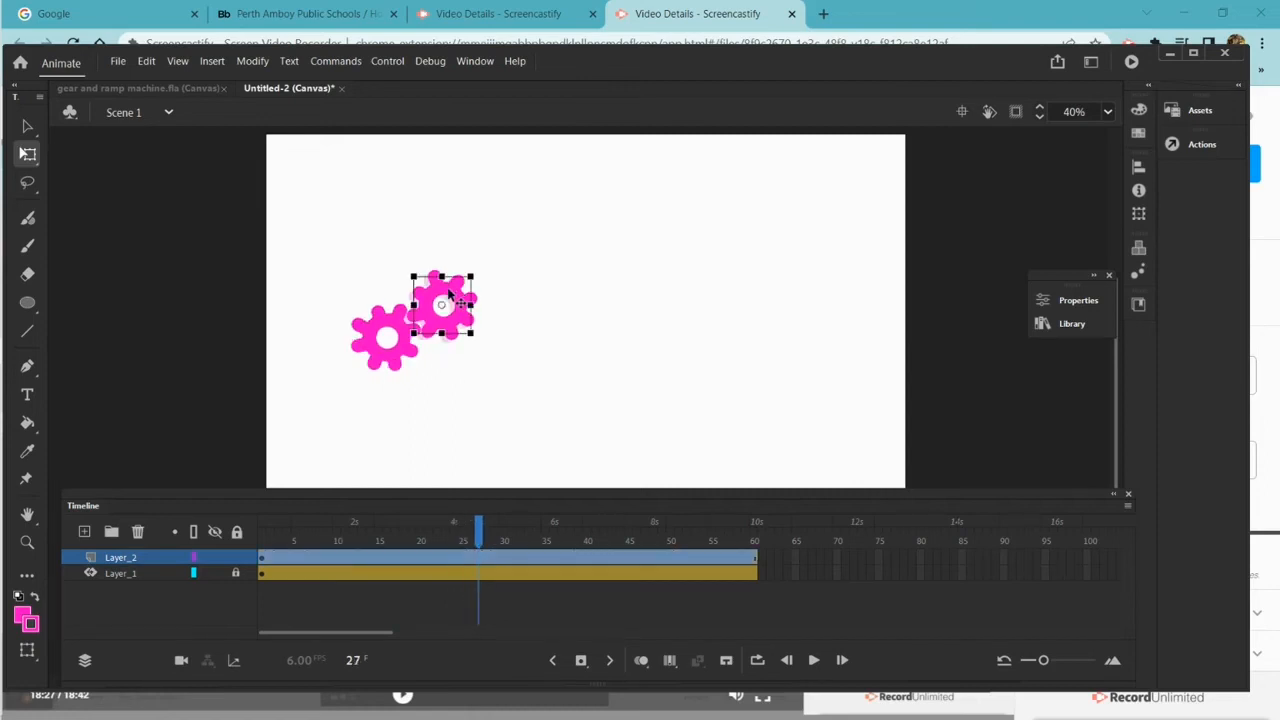
left_click(480, 527)
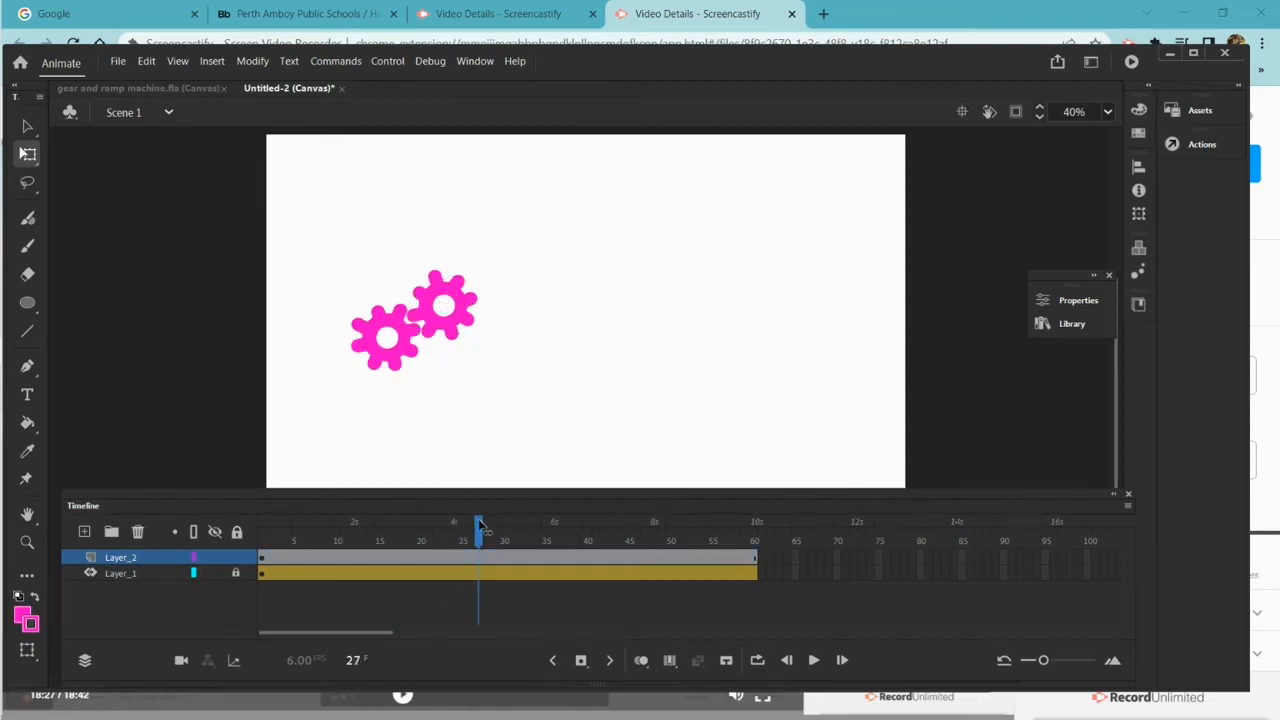
left_click_drag(480, 527, 212, 520)
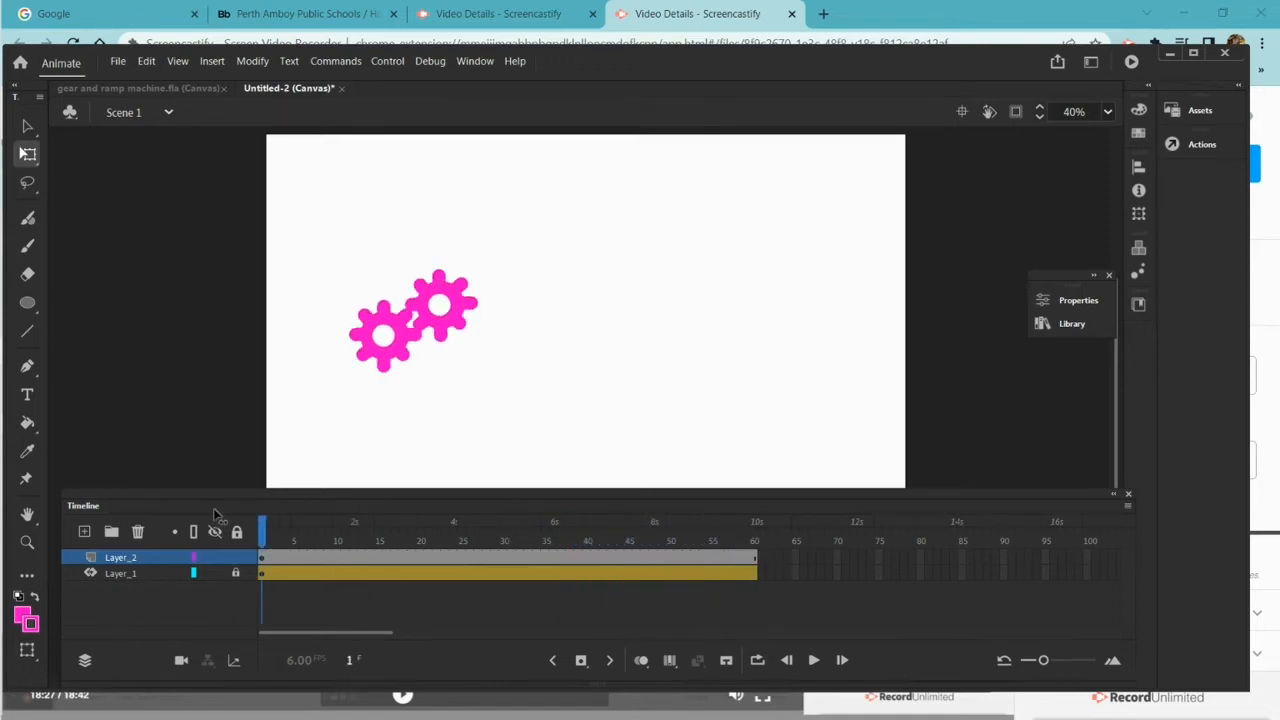
Fine-tune the gear 2 instance's position at frame 1, create a motion tween on it and lock Layer_2
left_click(437, 302)
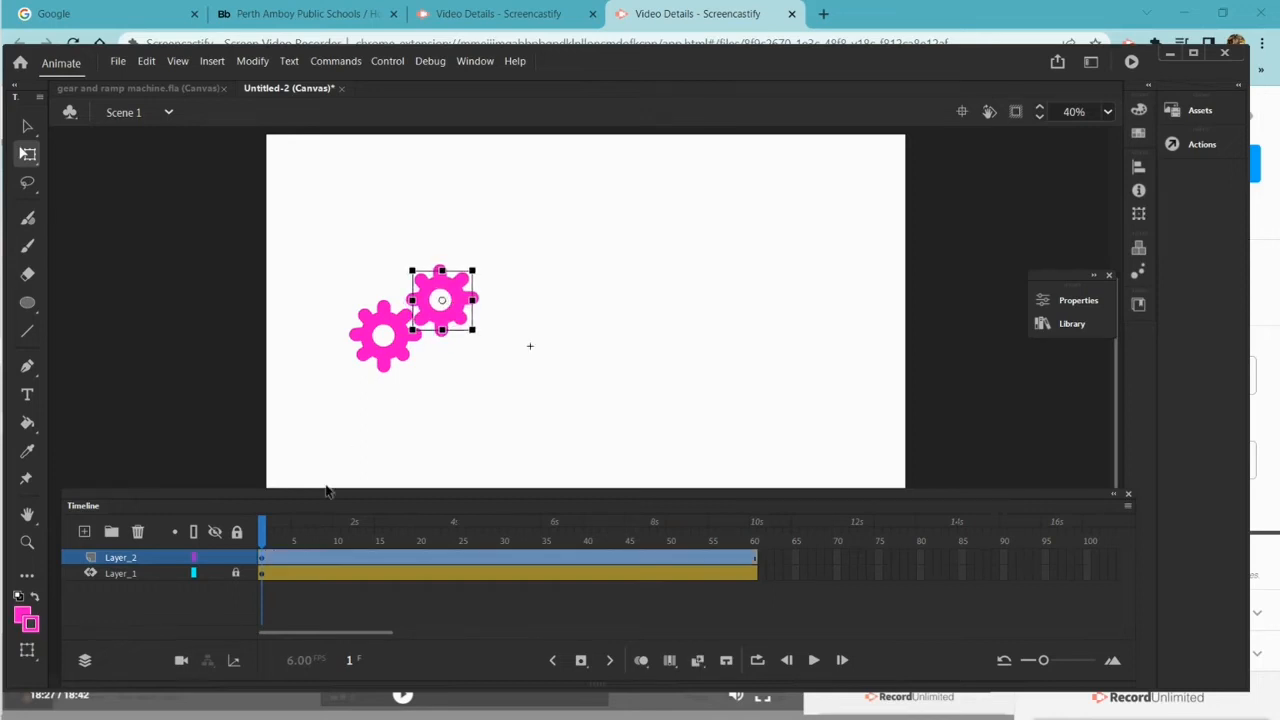
left_click(263, 540)
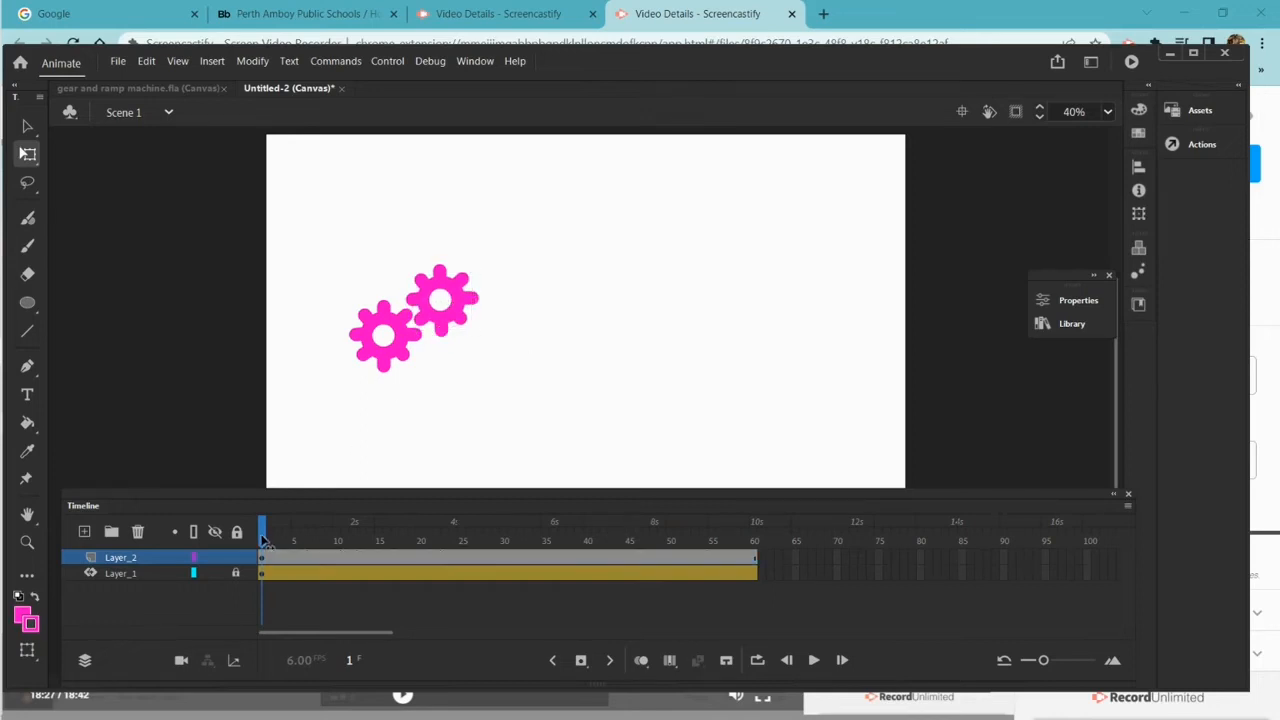
mouse_move(268, 547)
left_mouse_down()
mouse_move(410, 582)
mouse_move(276, 570)
mouse_move(245, 544)
left_mouse_up()
right_click(443, 282)
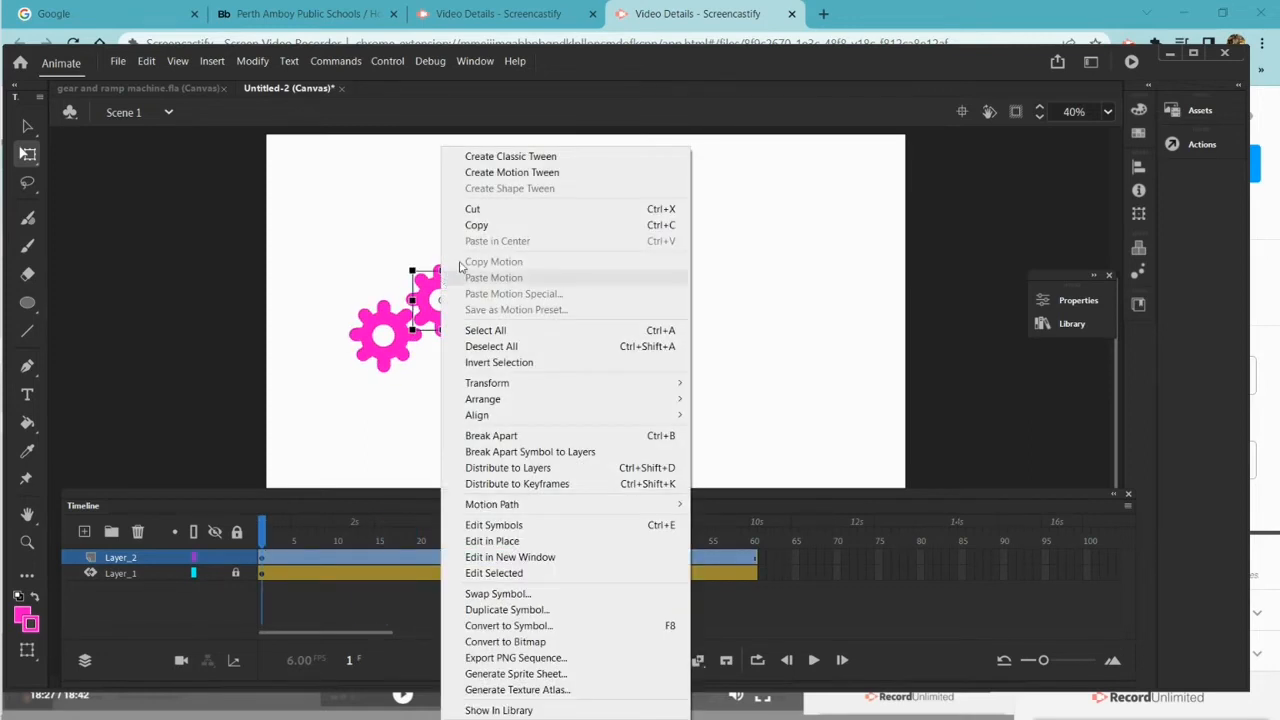
left_click(523, 172)
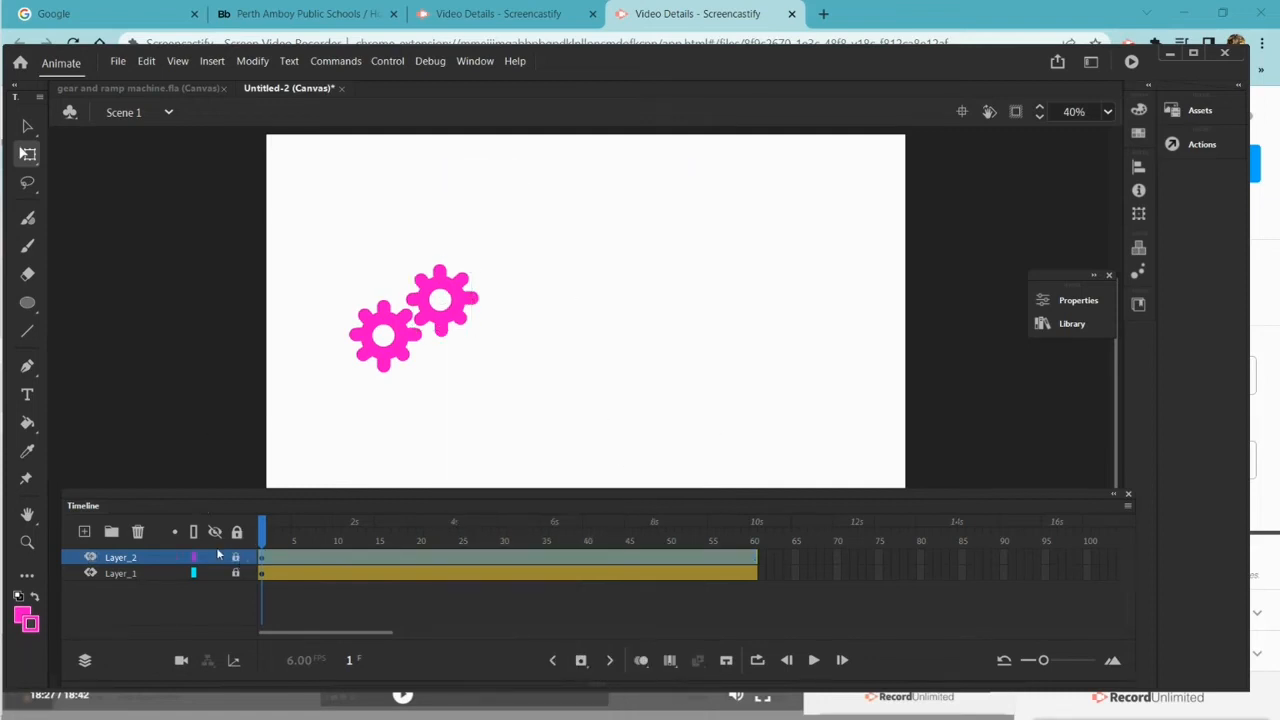
Add a new layer and place a second gear 1 instance from the library so it meshes with gear 2's right side
left_click(85, 532)
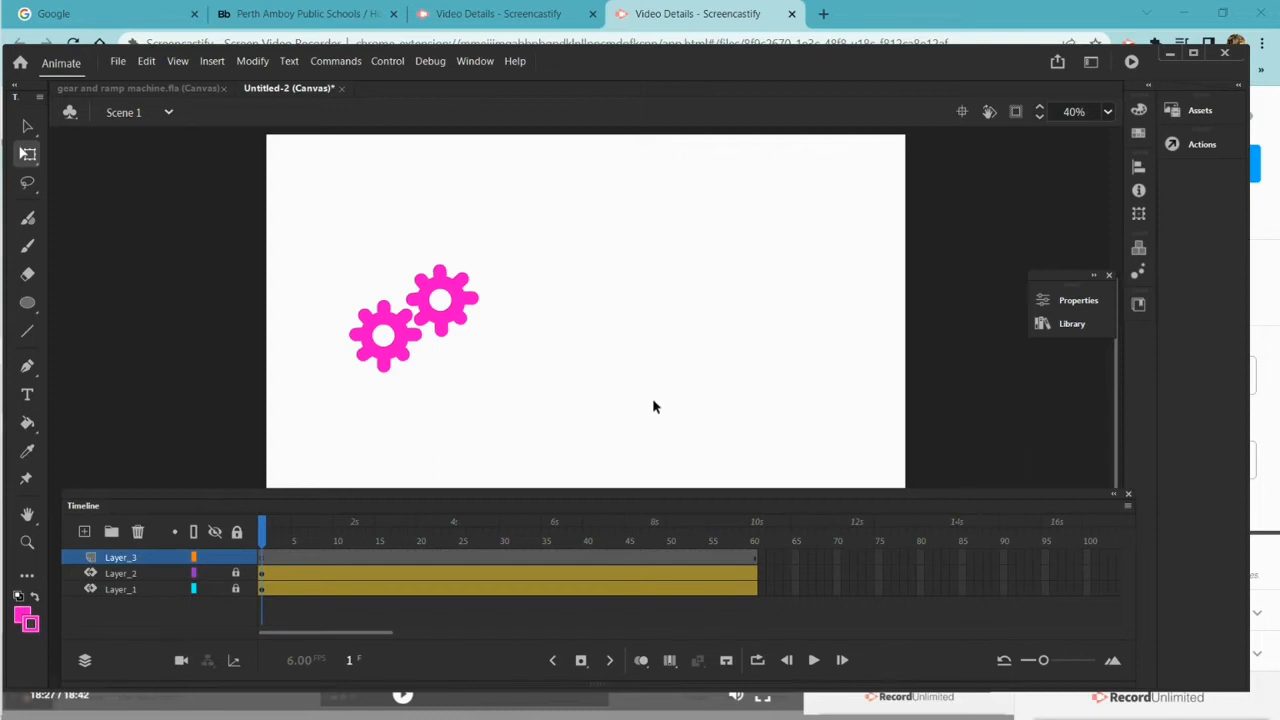
left_click(1060, 324)
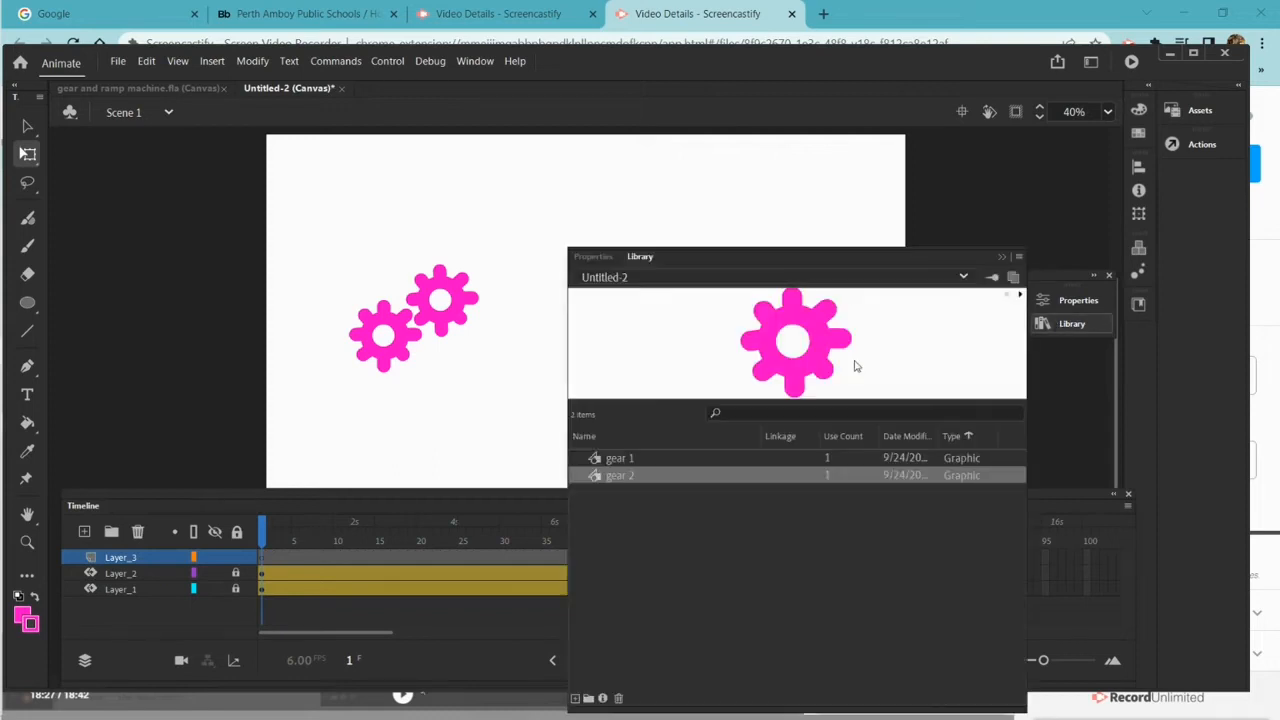
left_click(634, 460)
left_click_drag(631, 460, 541, 198)
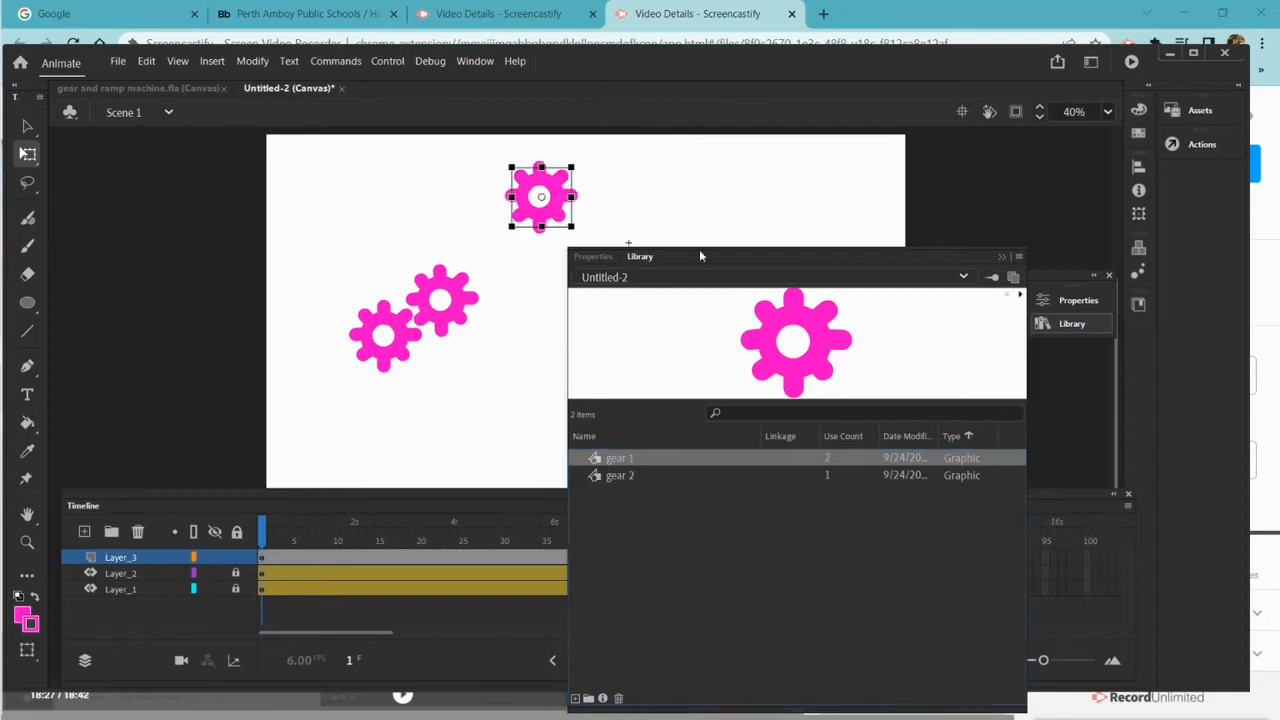
left_click(1001, 256)
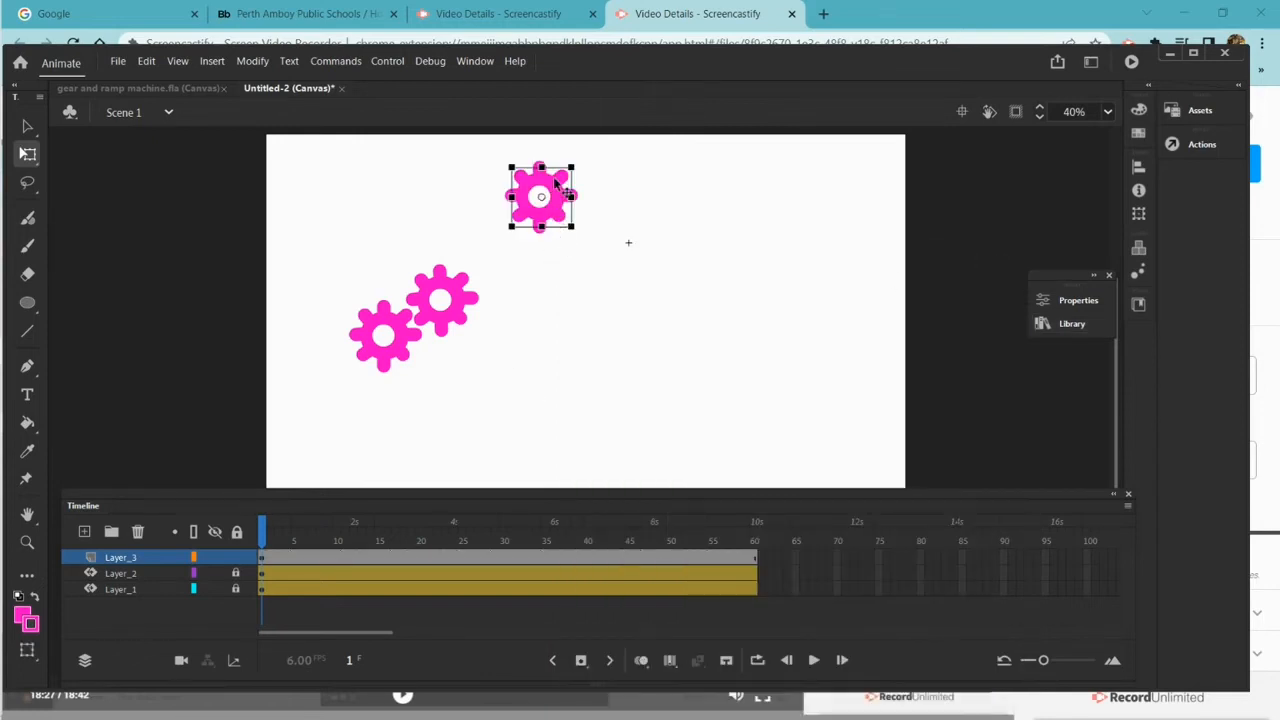
left_click_drag(550, 187, 521, 300)
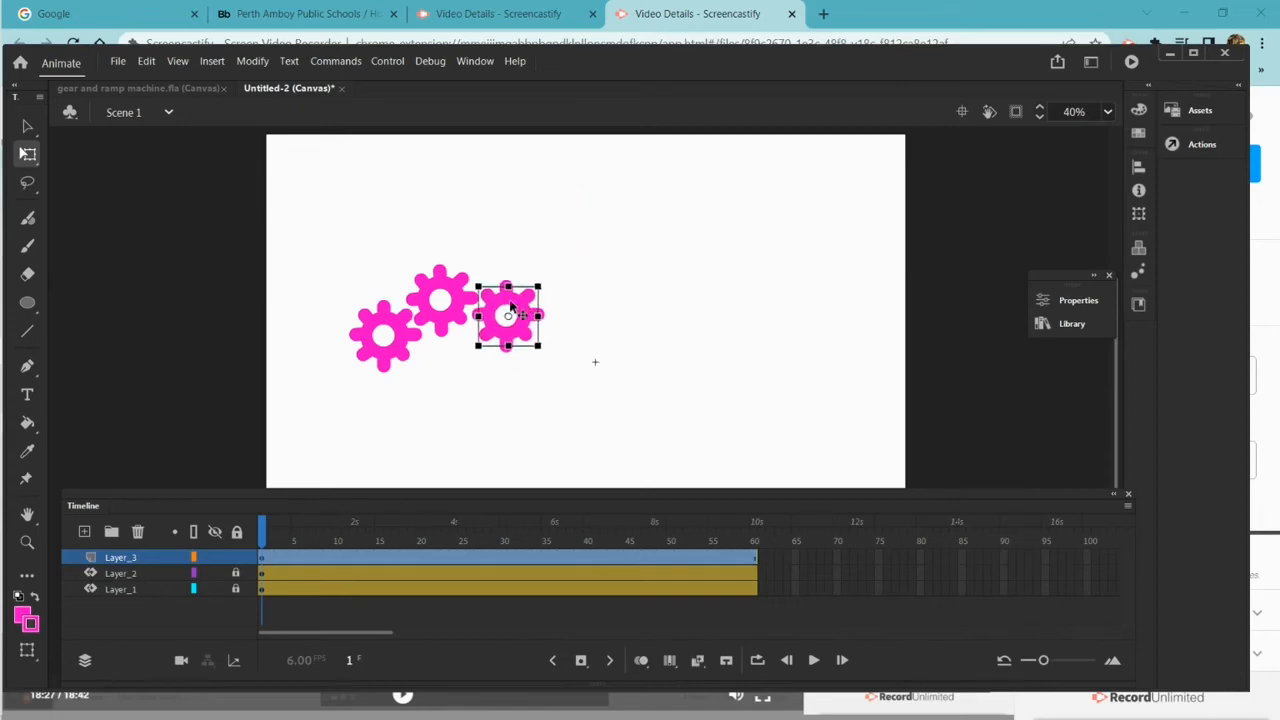
Create a motion tween on the third gear, play the whole animation and return to frame 1
right_click(510, 312)
left_click(618, 172)
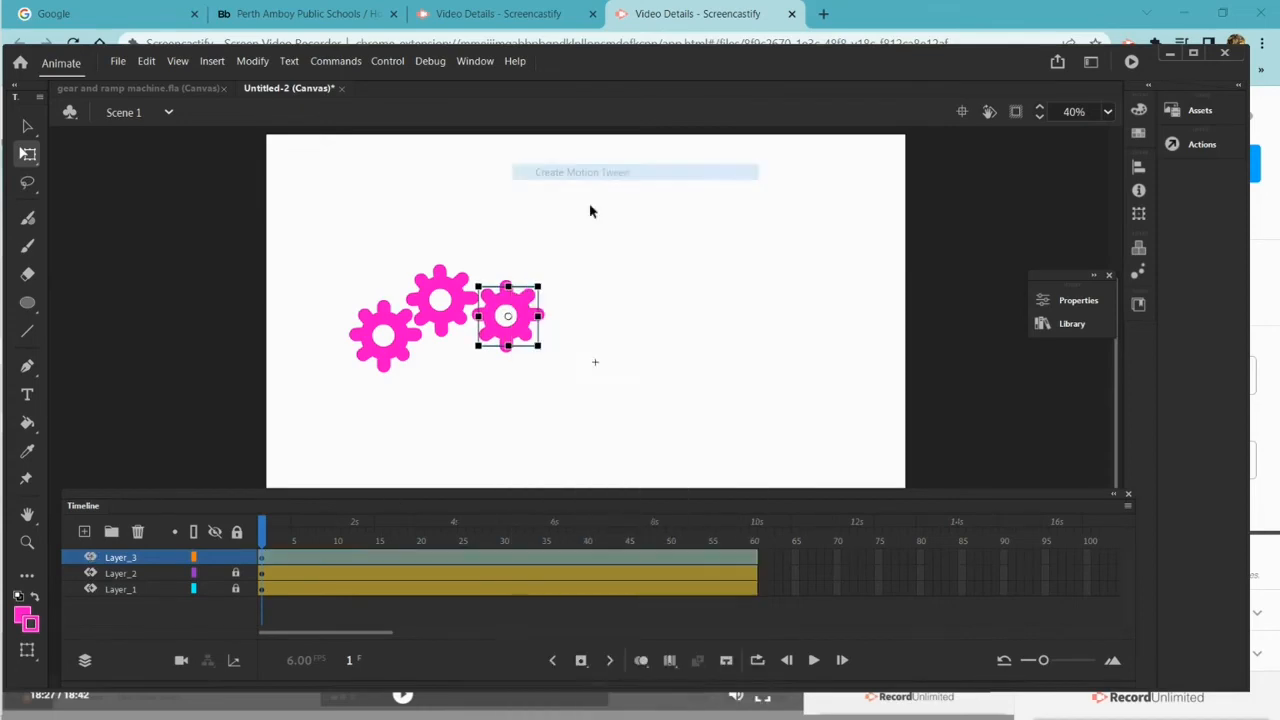
left_click_drag(261, 526, 168, 560)
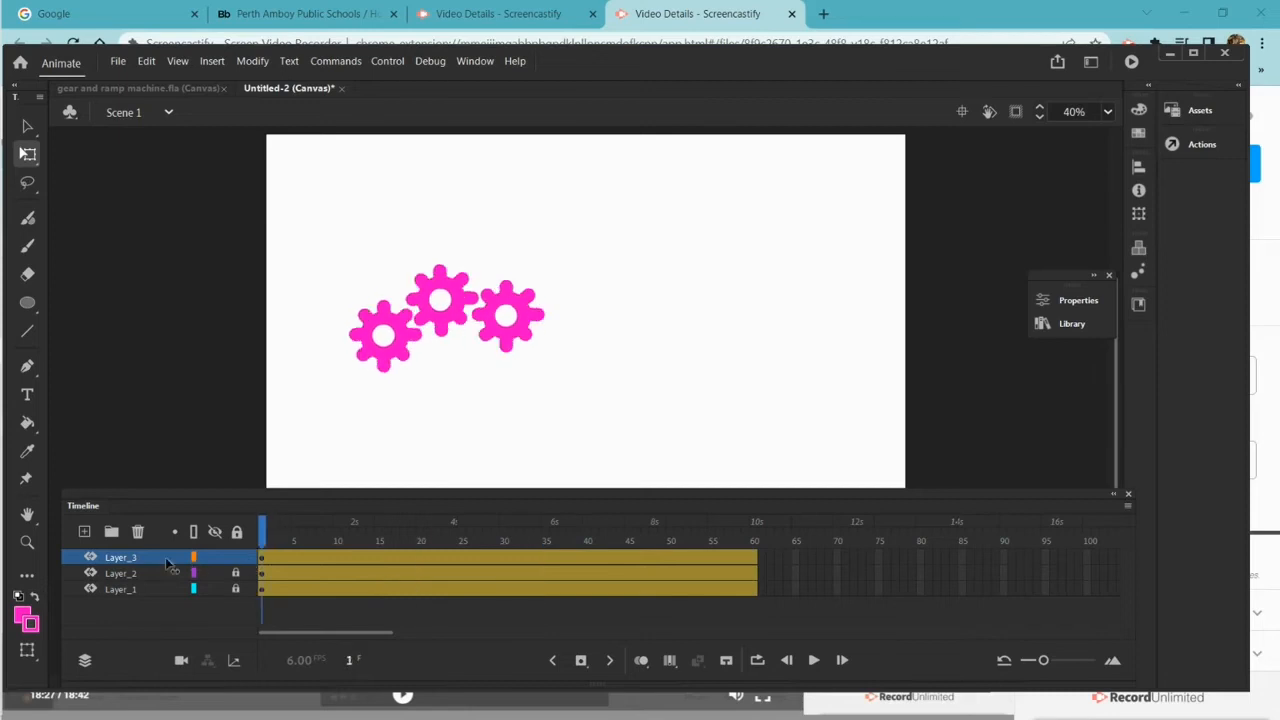
left_click(124, 558)
left_click(814, 660)
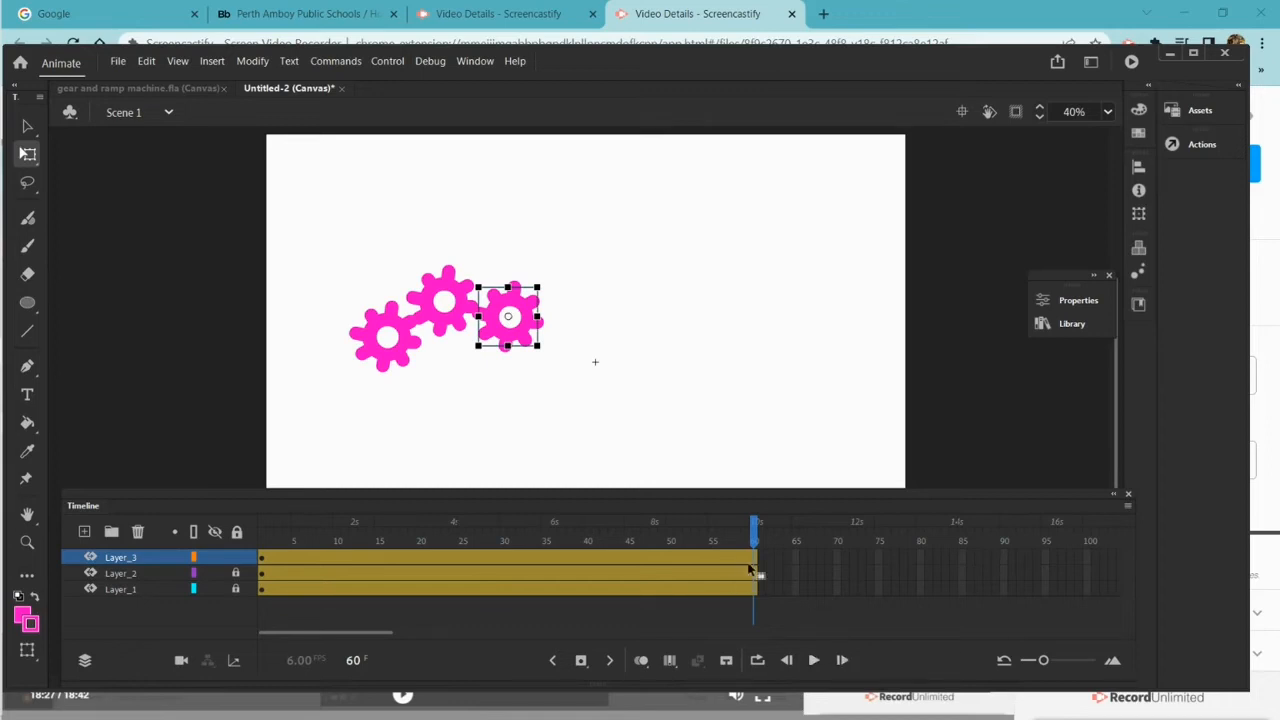
left_click_drag(755, 543, 250, 556)
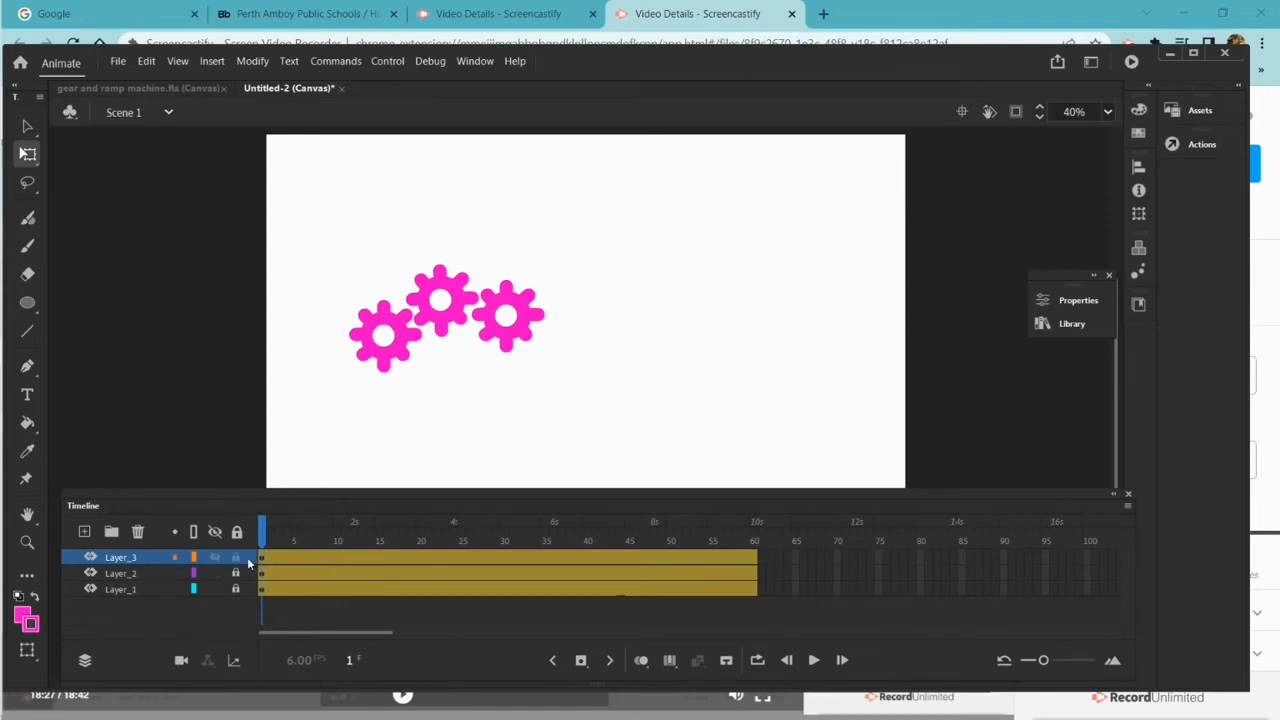
left_click(249, 561)
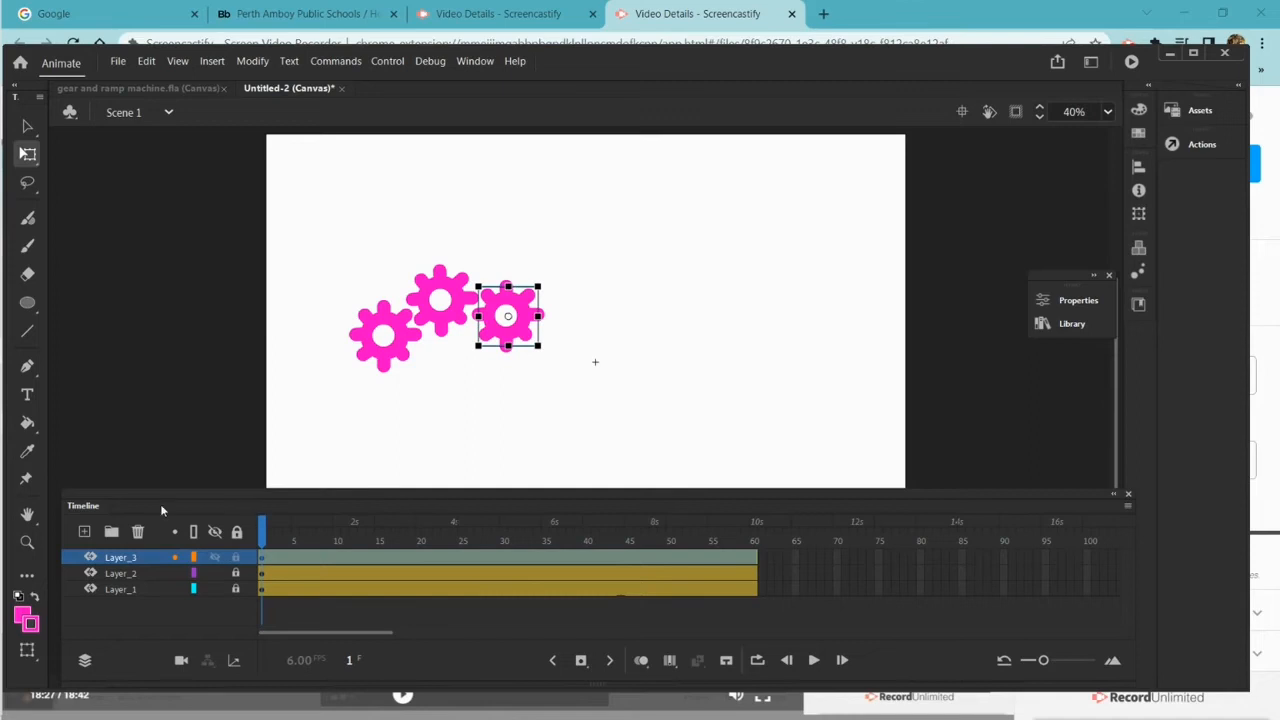
Choose the Rectangle tool with no stroke and a blue fill
left_click(28, 303)
left_click(80, 302)
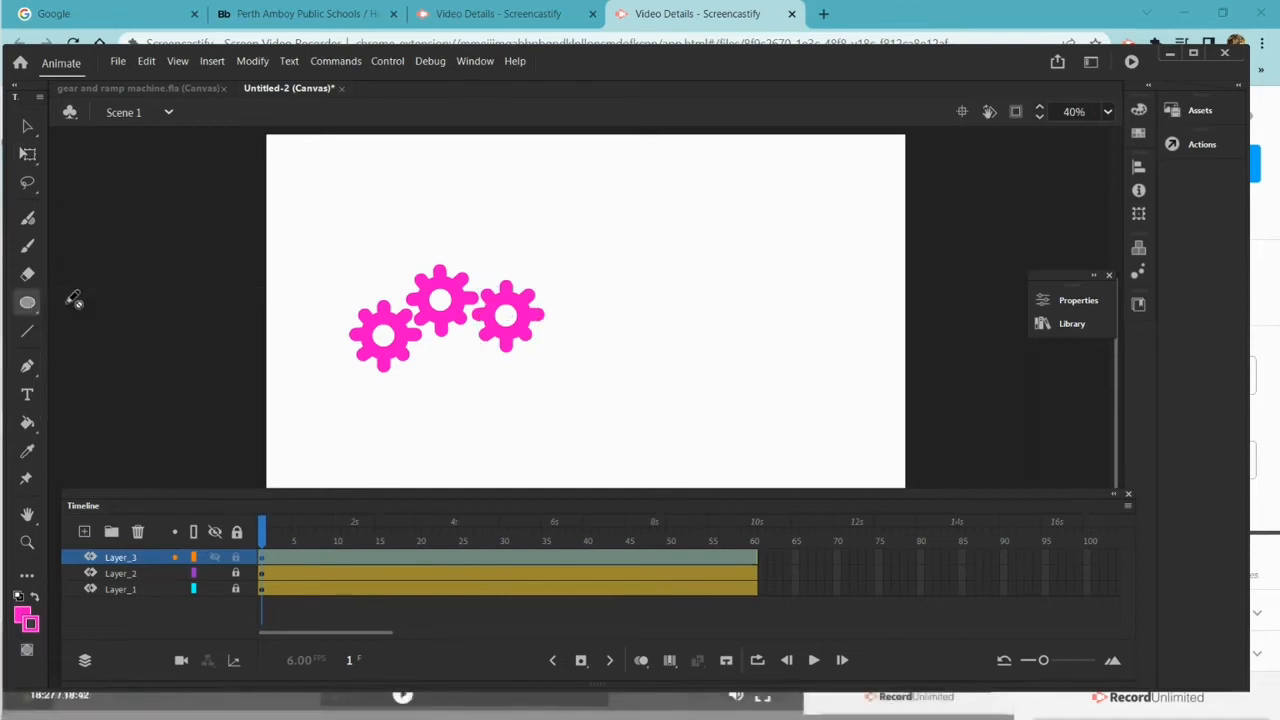
left_click(31, 623)
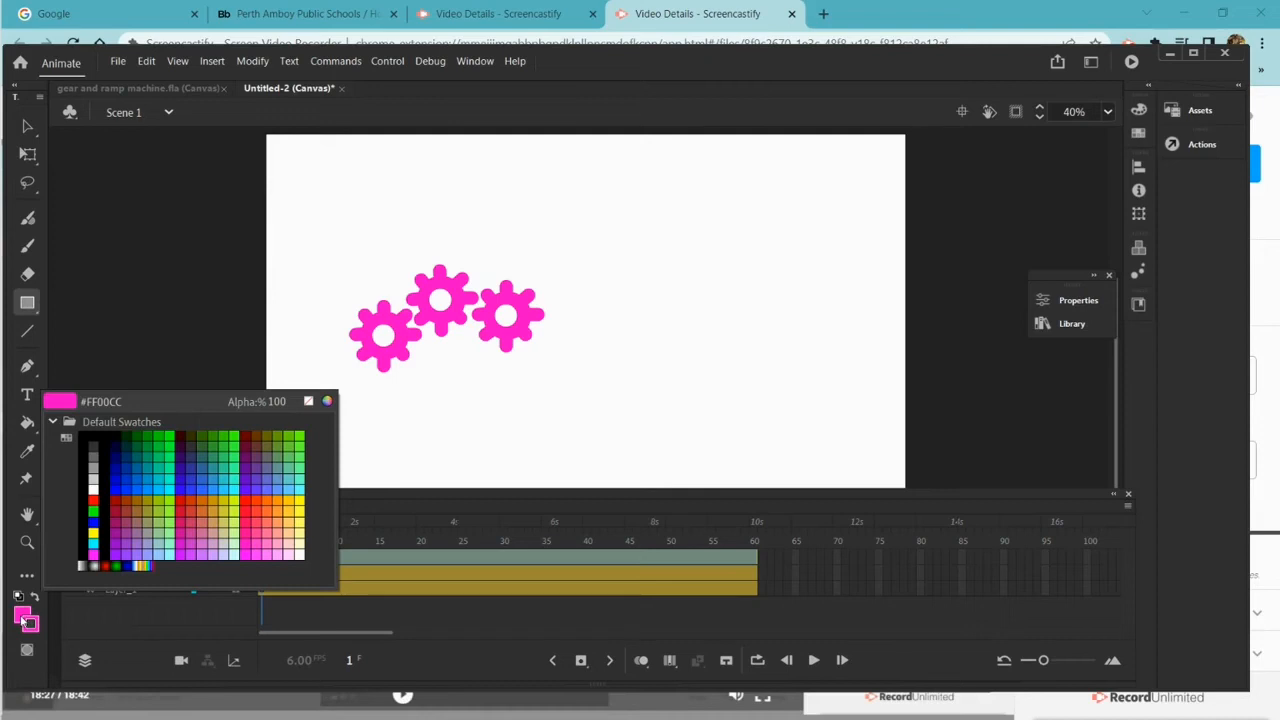
left_click(310, 402)
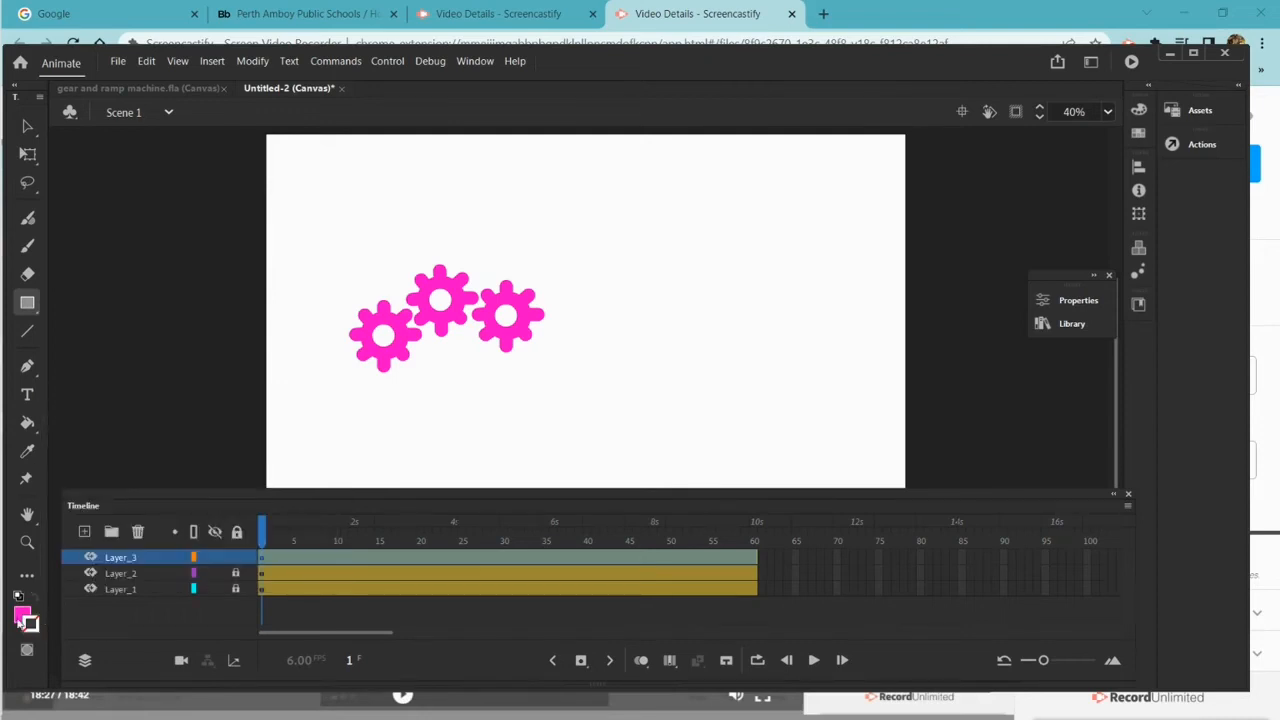
left_click(22, 613)
left_click(124, 471)
left_click(27, 126)
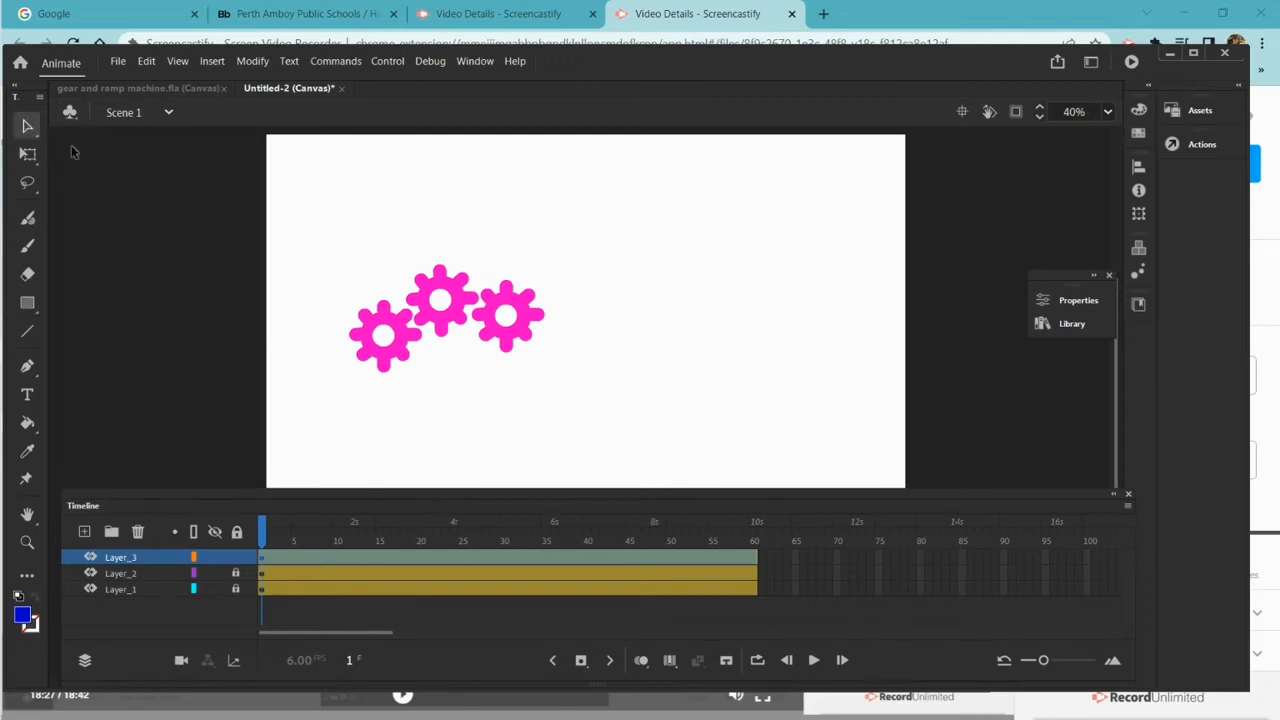
left_click(27, 302)
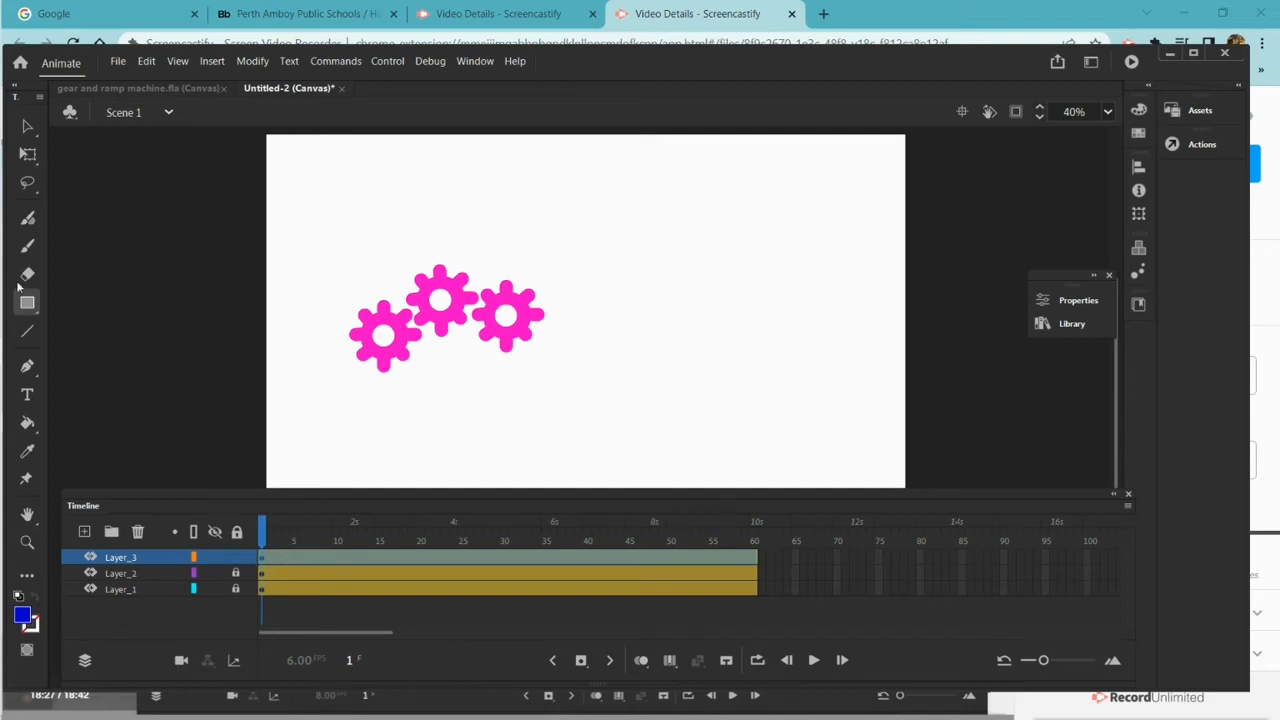
left_click(27, 303)
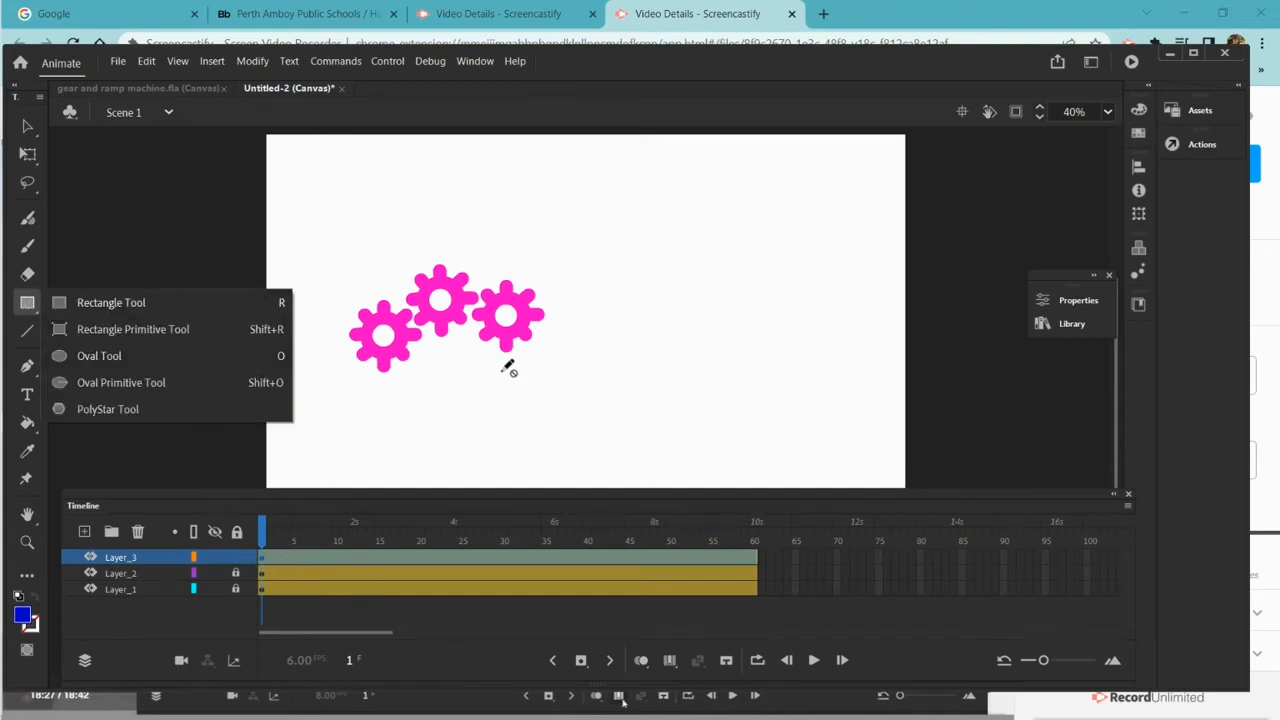
left_click(80, 303)
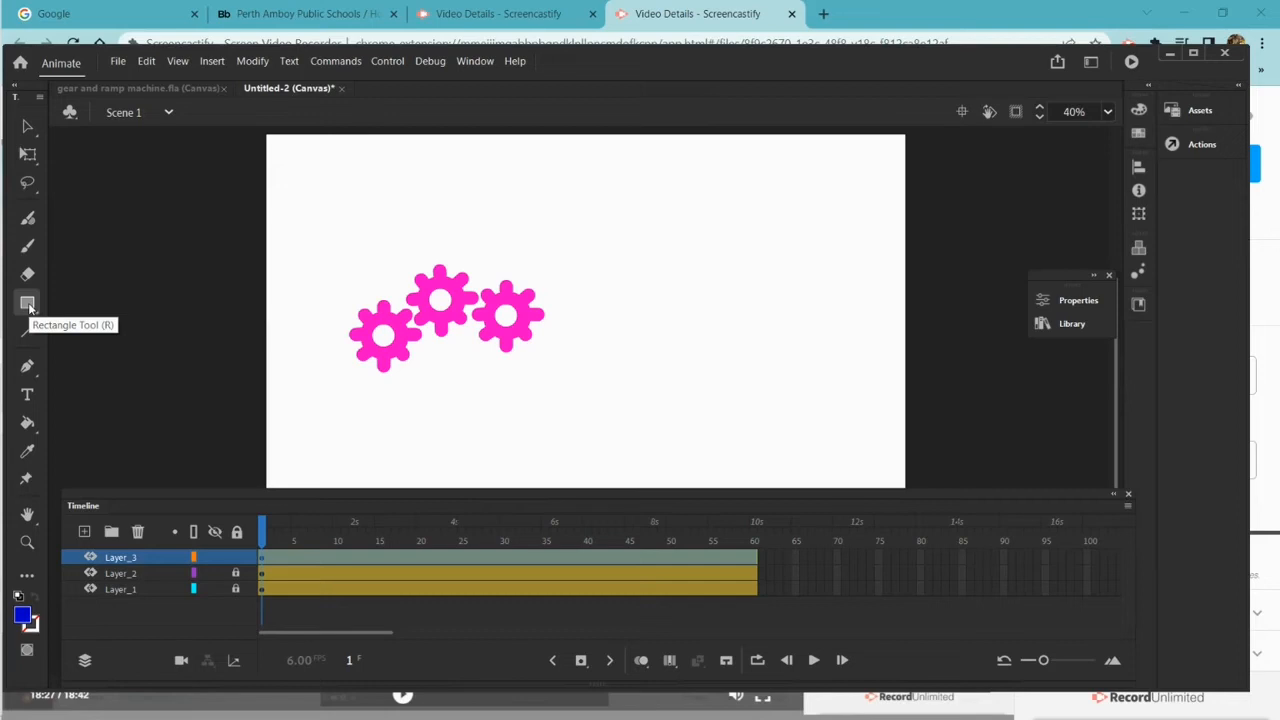
Try to draw a rectangle on Layer_3, lock that layer and add a new layer above it
left_click(578, 368)
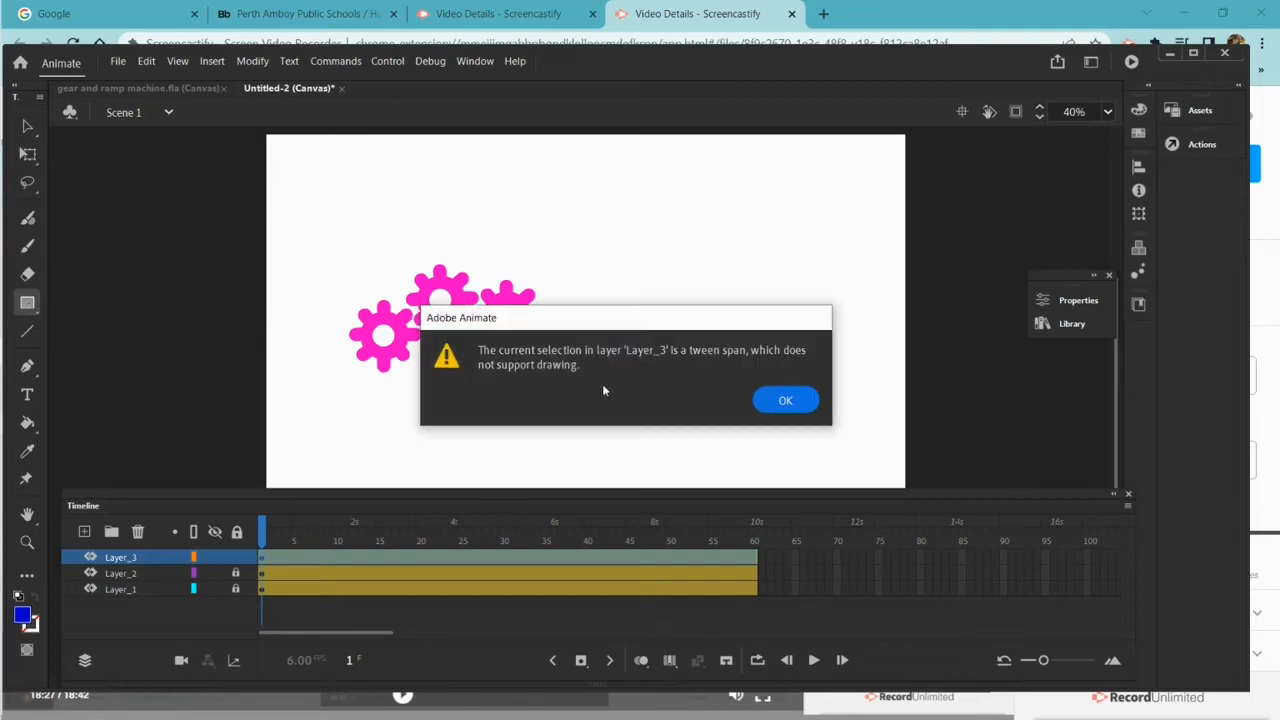
left_click(780, 401)
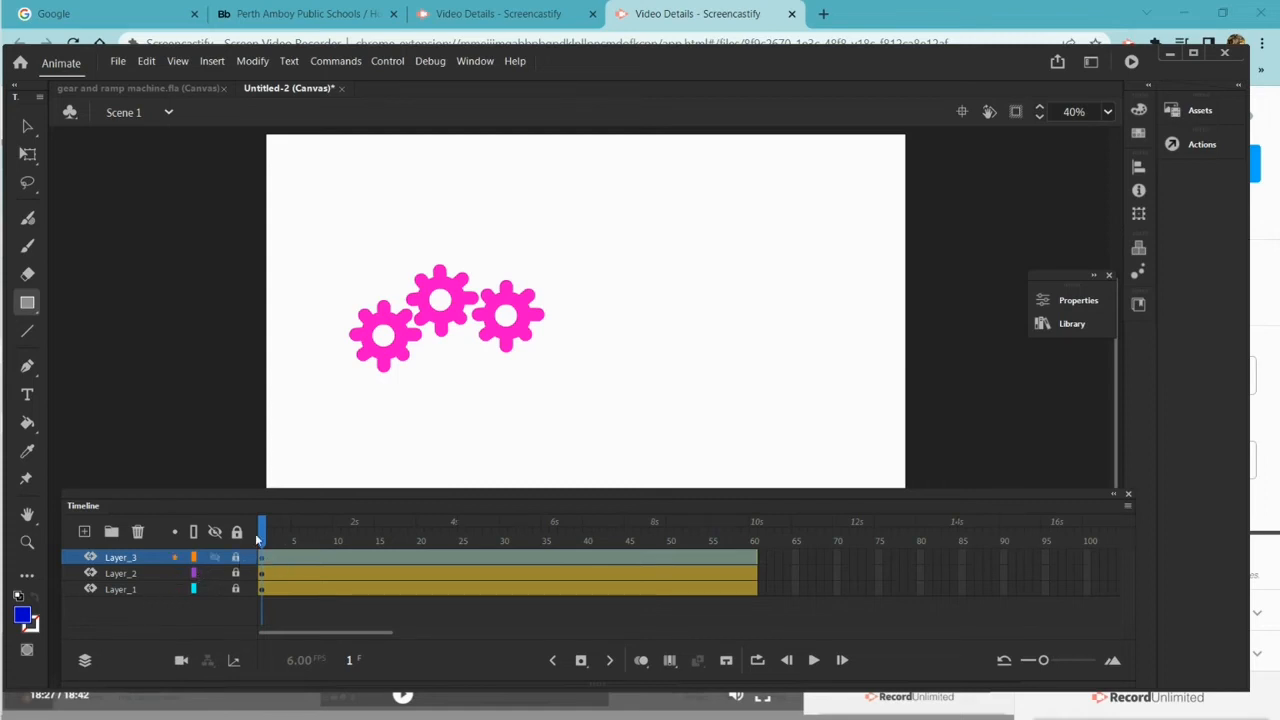
left_click(85, 531)
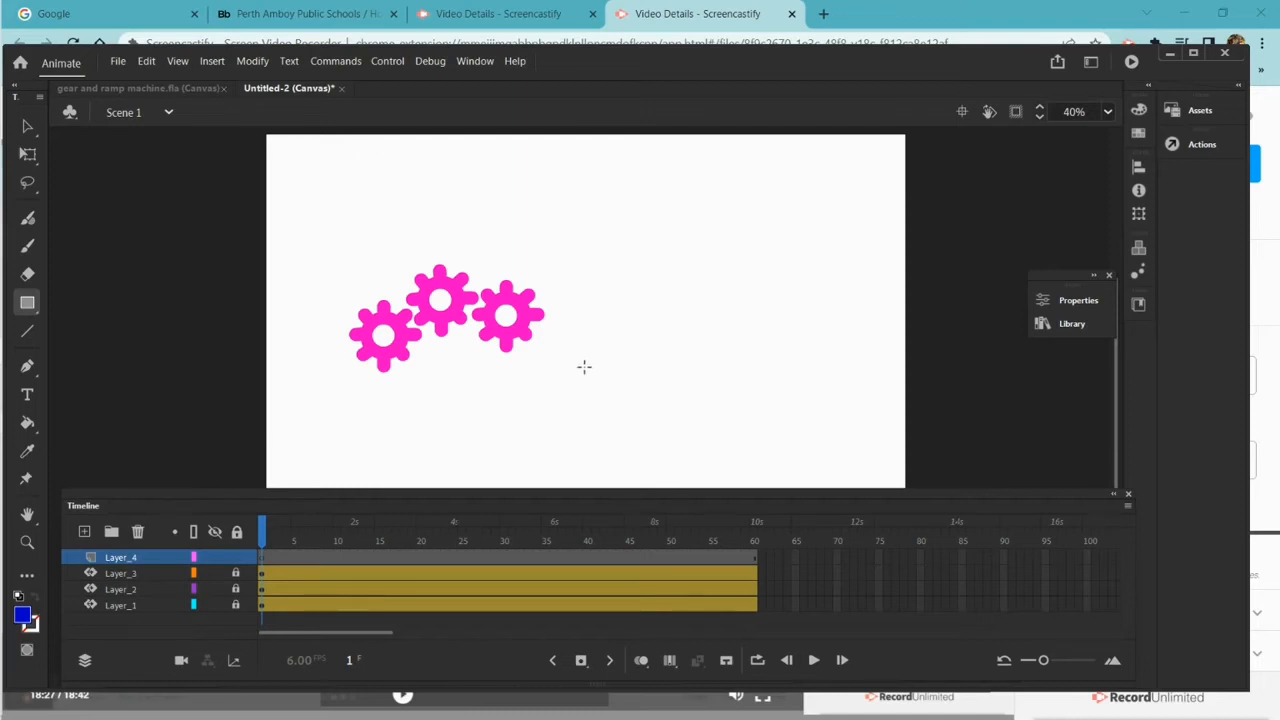
Draw a blue rectangle on Layer_4 at the stage's lower middle and reshape its upper-left corner inward to form a ramp
left_click_drag(578, 364, 764, 488)
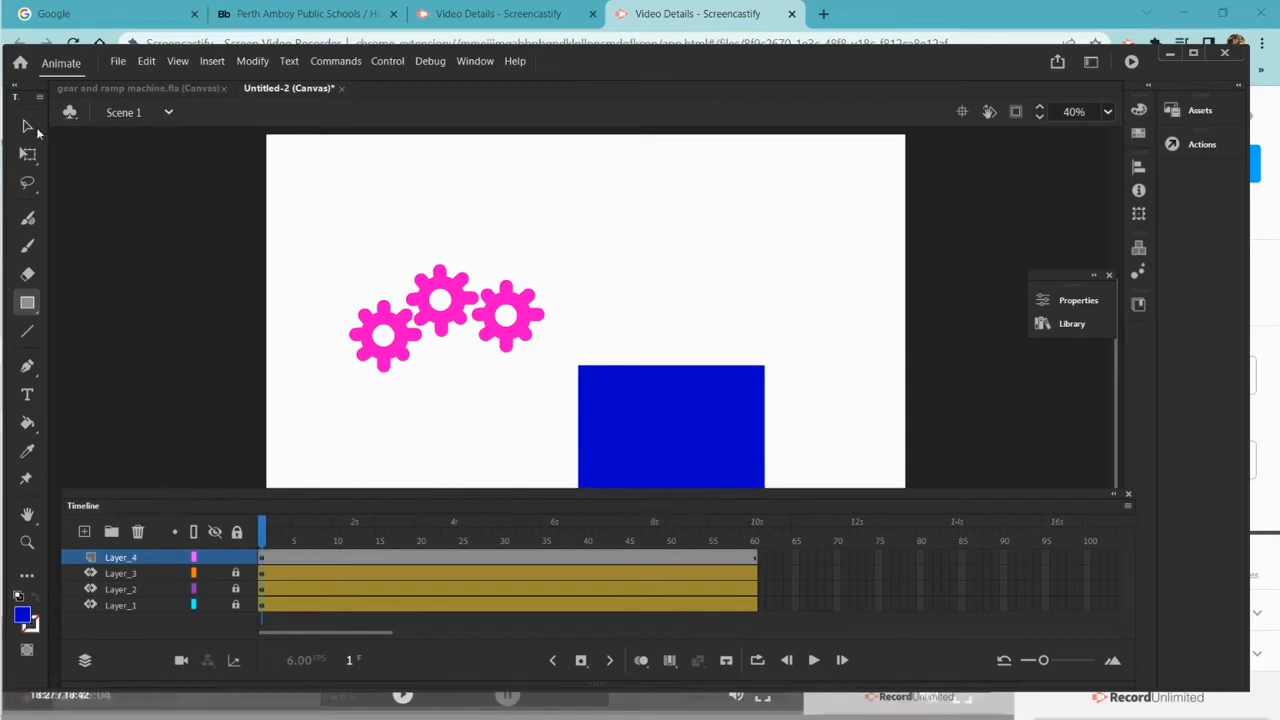
left_click(29, 126)
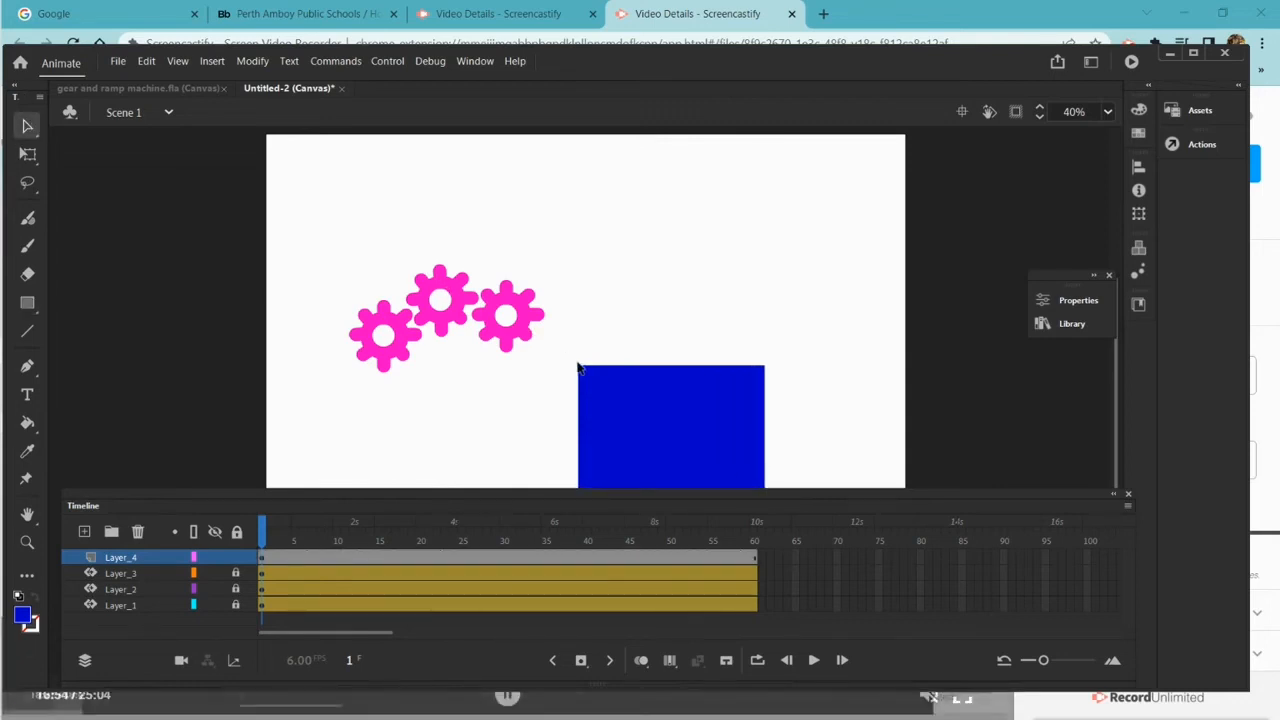
left_click_drag(583, 374, 672, 430)
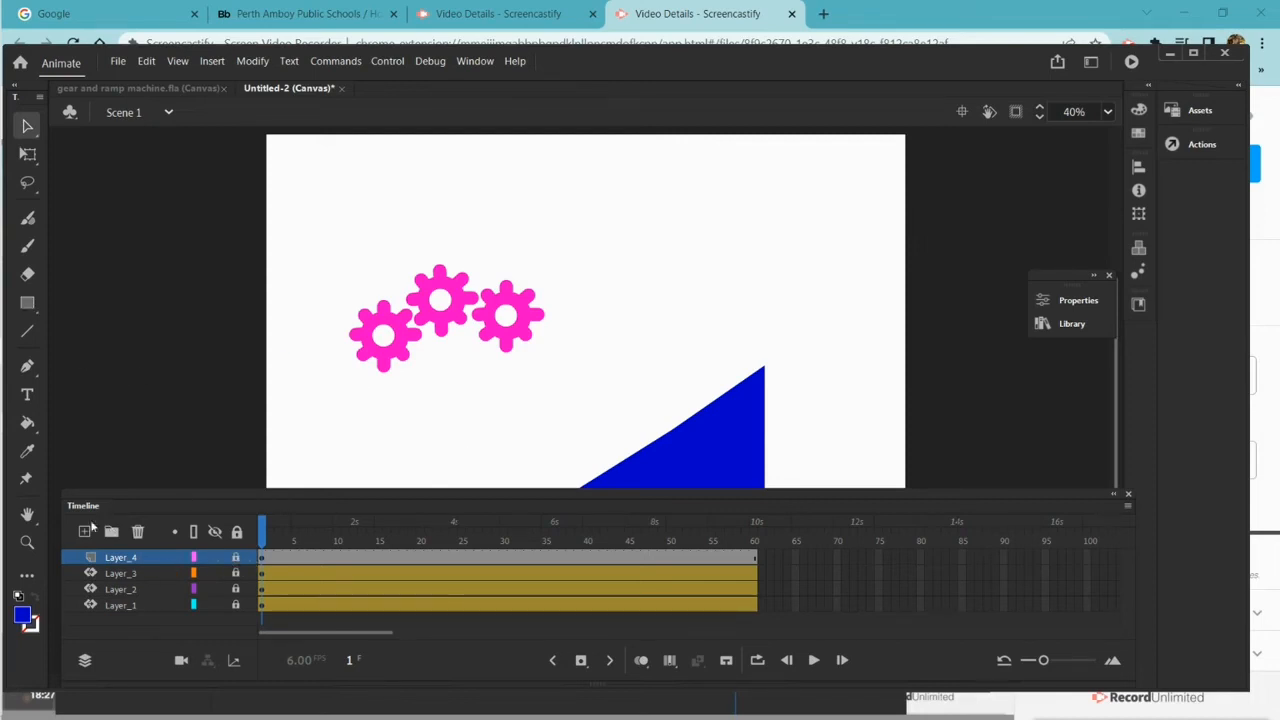
Create a motion tween for the ramp, lock Layer_4 and return to frame 1
right_click(271, 557)
left_click(357, 217)
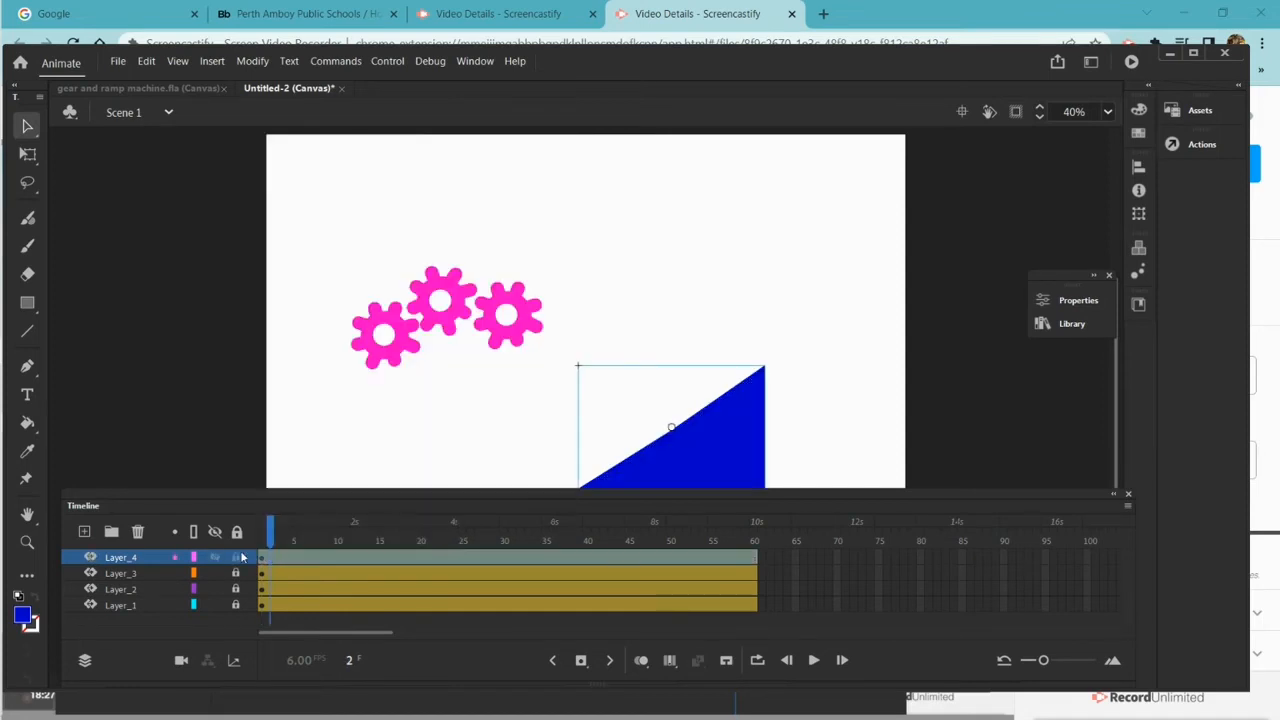
left_click(264, 526)
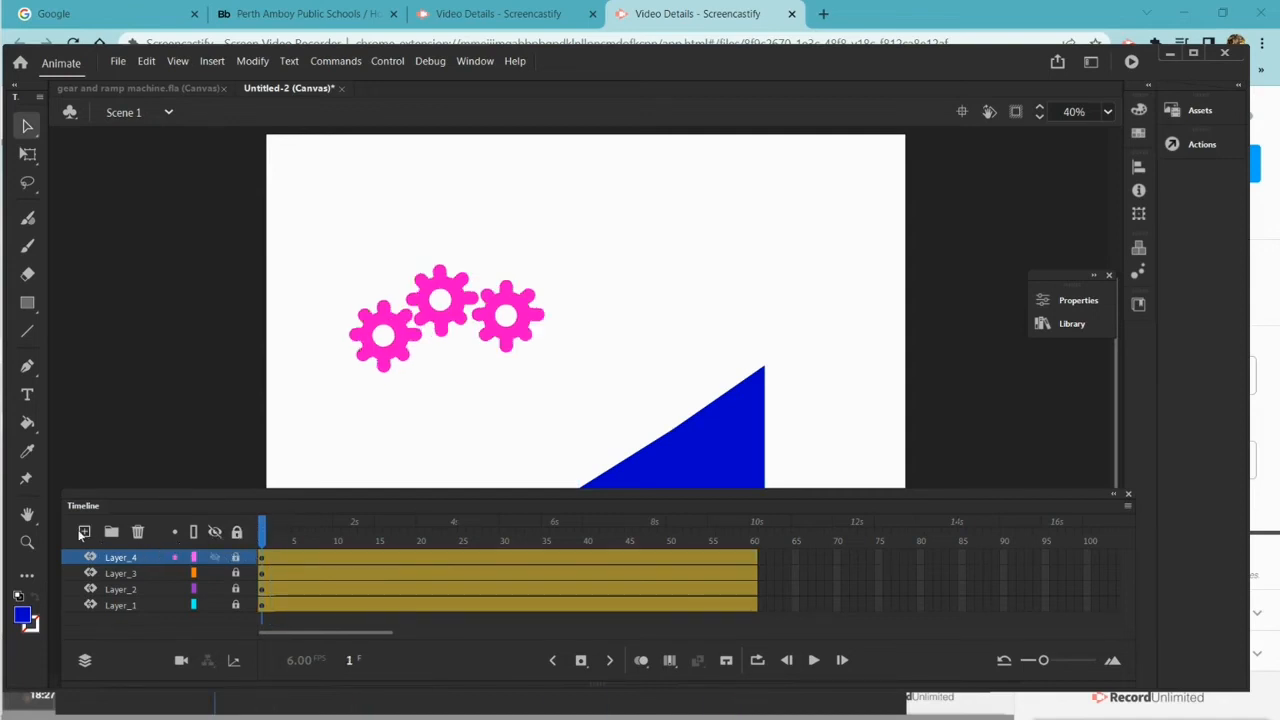
Add a new layer above Layer_4 and draw a thin horizontal blue bar above the gears, near the stage's left edge
left_click(85, 533)
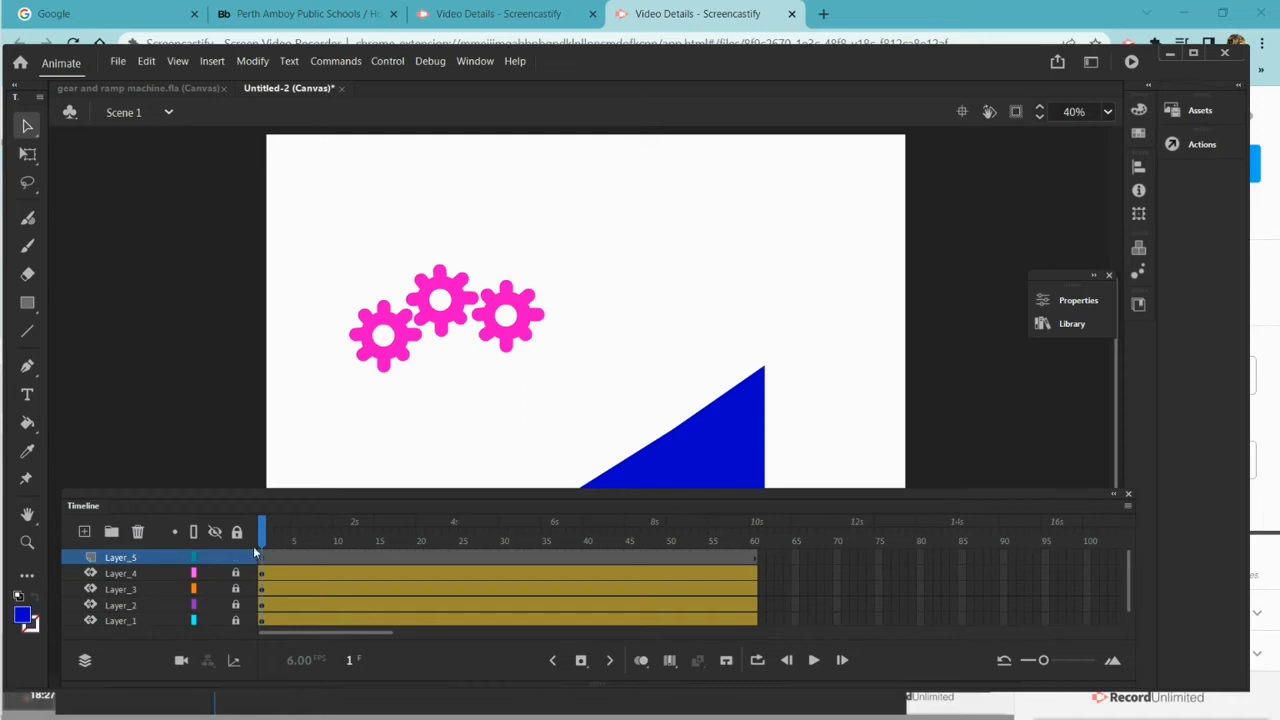
left_click(27, 302)
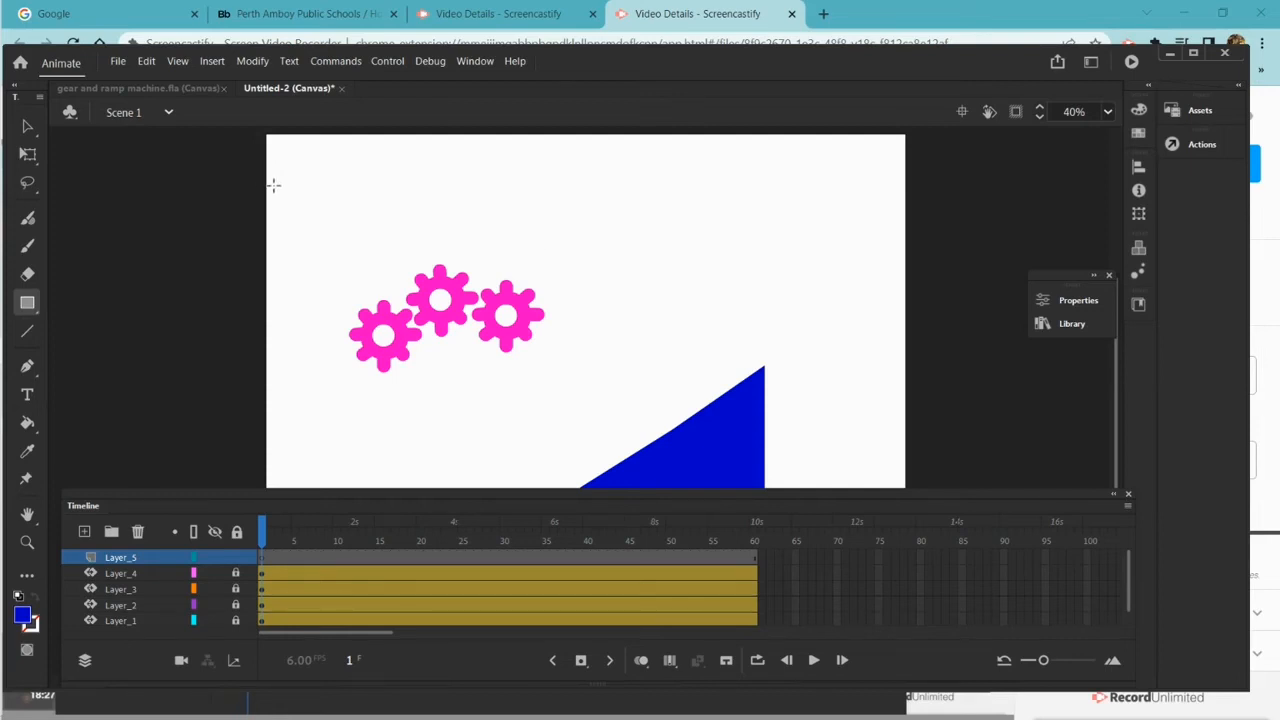
left_click_drag(275, 184, 448, 198)
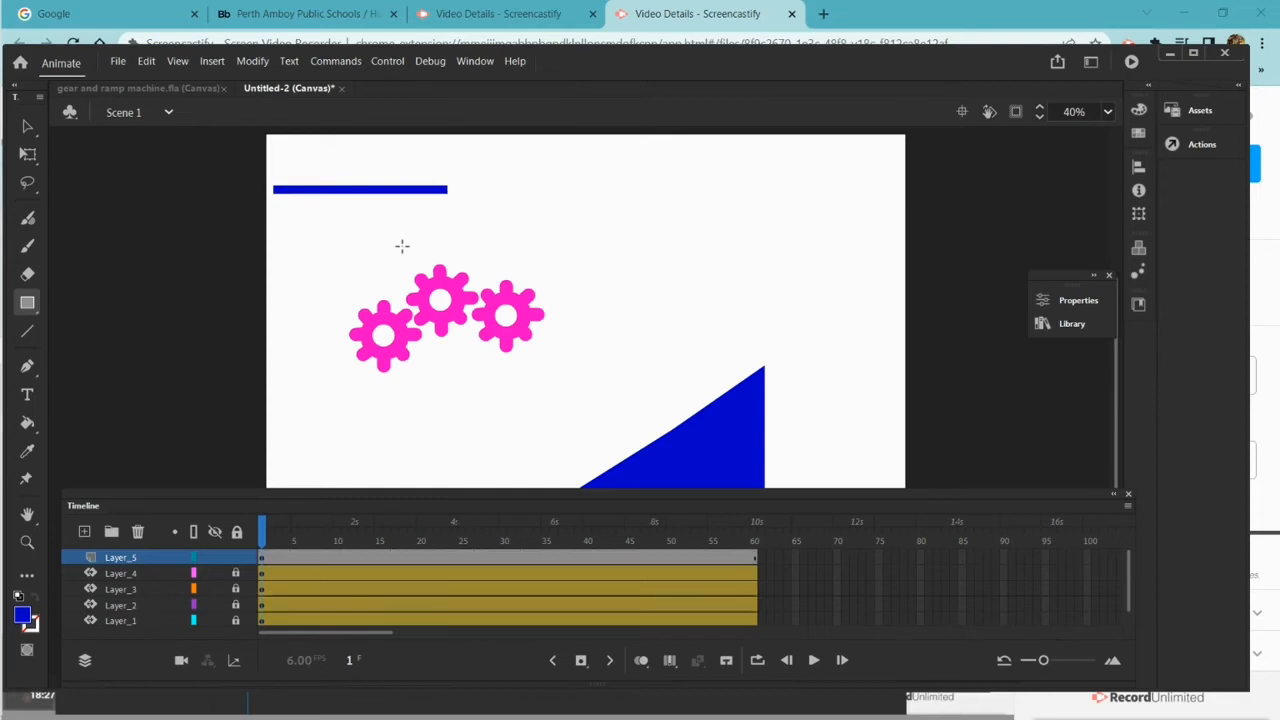
Create a motion tween for the bar on Layer_5, accepting its conversion to a symbol
right_click(268, 557)
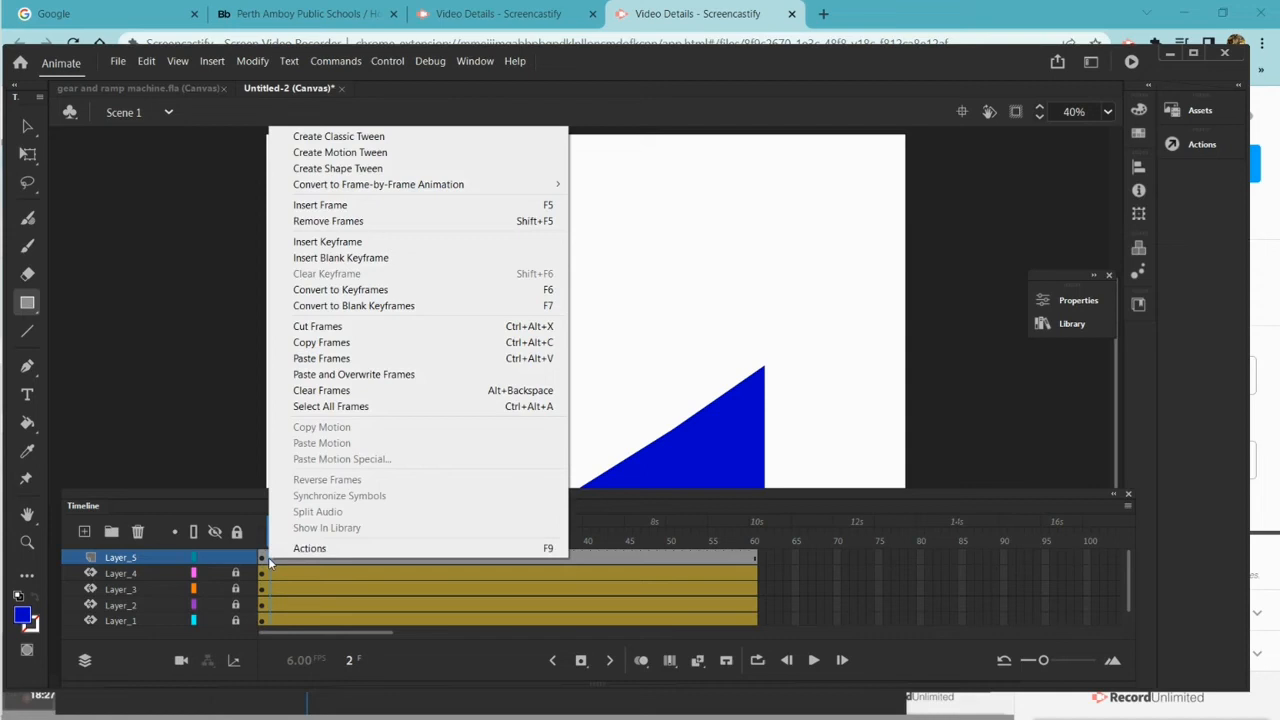
left_click(370, 152)
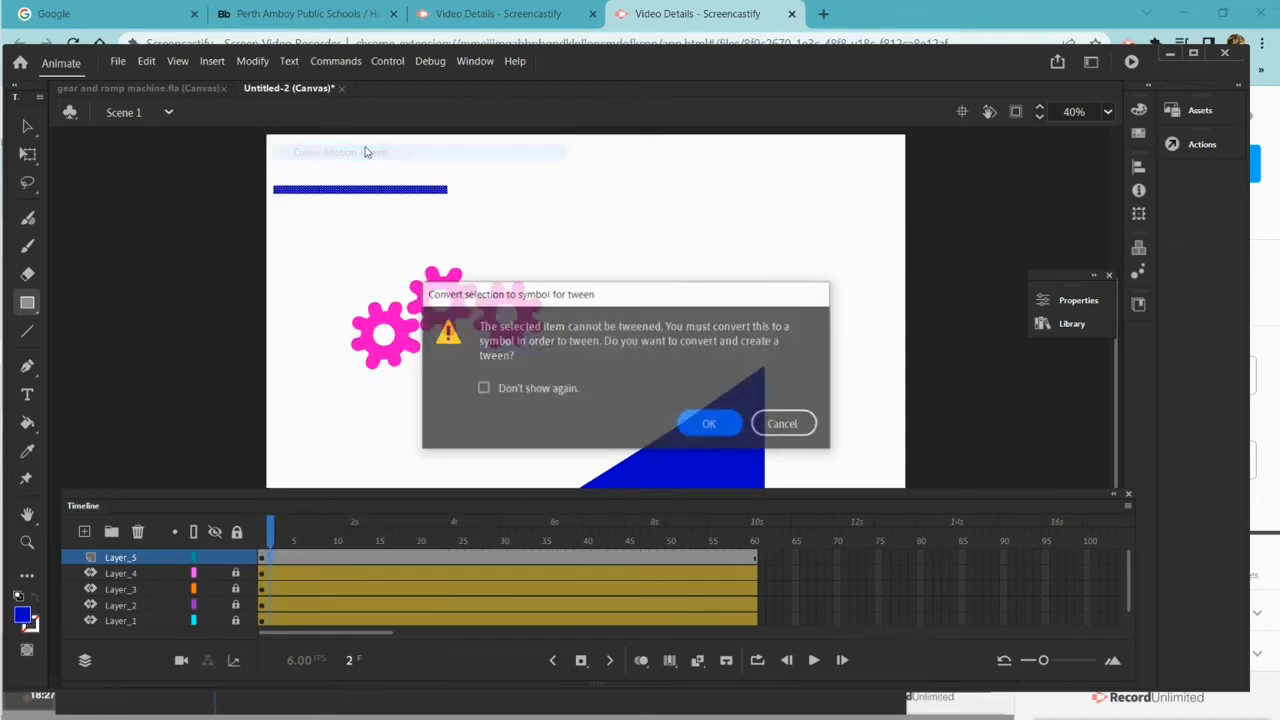
left_click(705, 424)
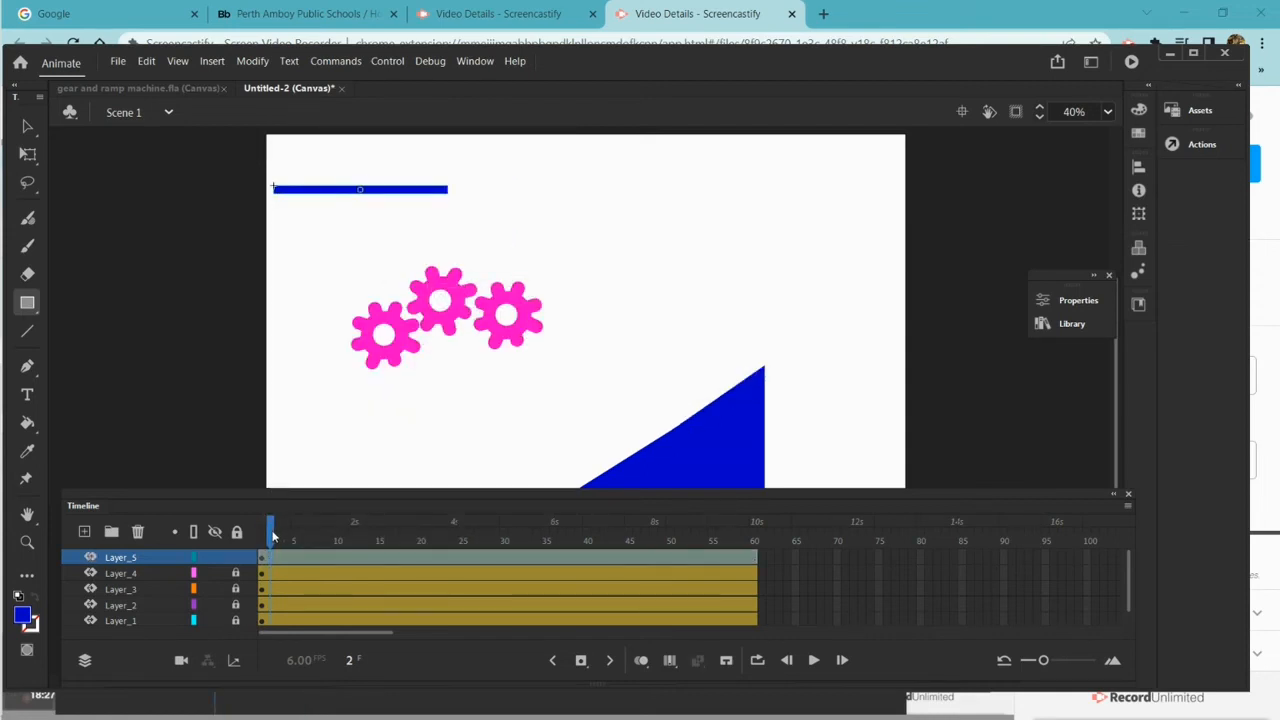
Using Free Transform, rotate the bar clockwise toward the gears at frame 12 and level it again at frame 24
left_click(31, 157)
left_click_drag(263, 537, 353, 542)
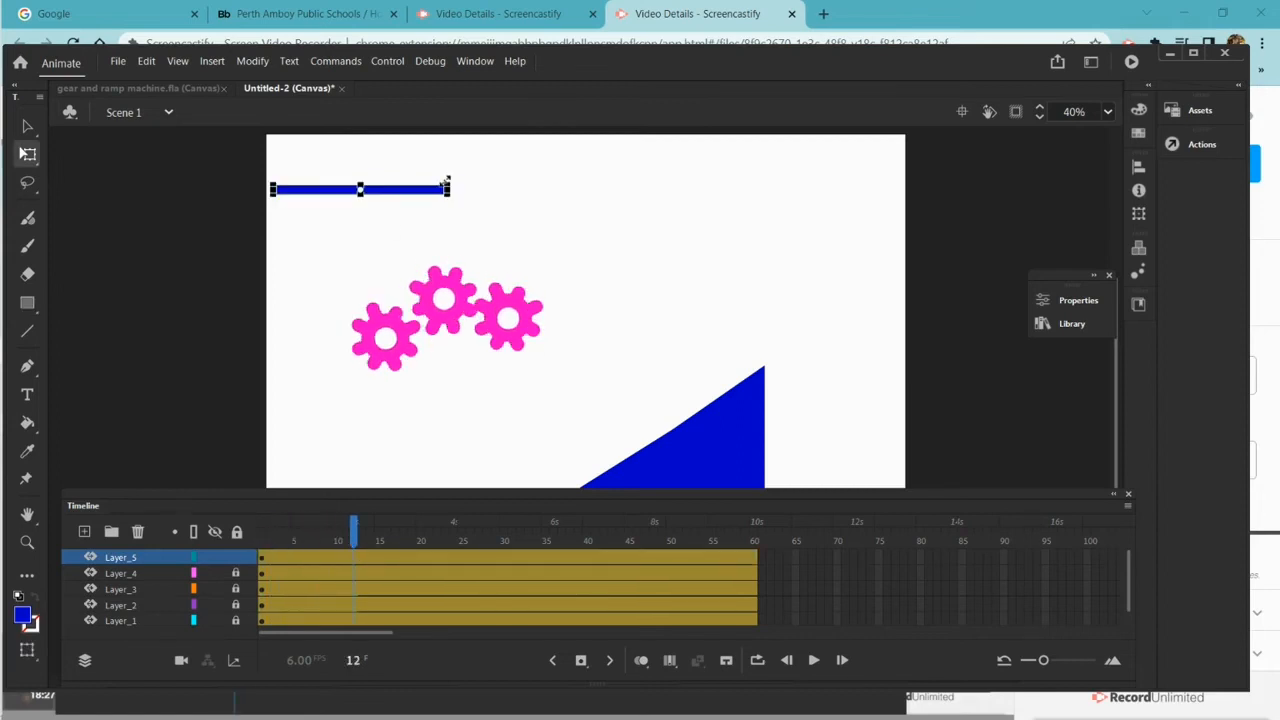
left_click_drag(455, 208, 444, 262)
left_click(355, 545)
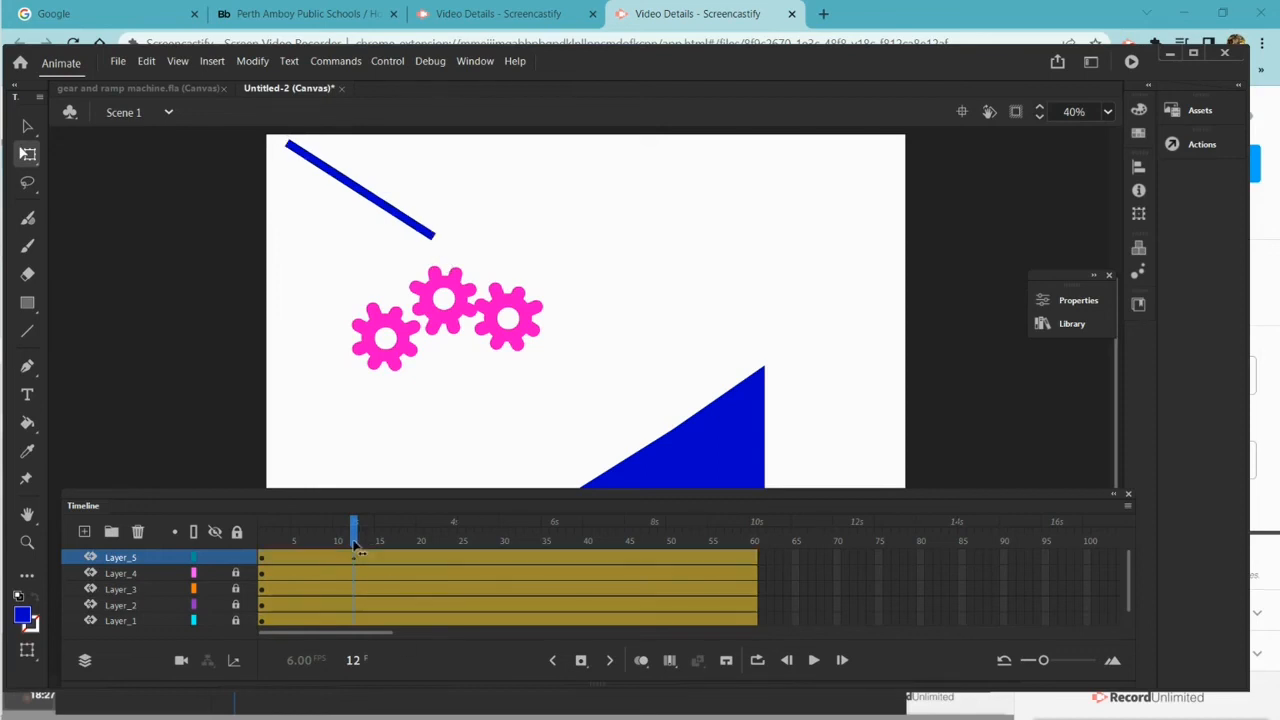
left_click_drag(355, 545, 455, 538)
left_click(440, 558)
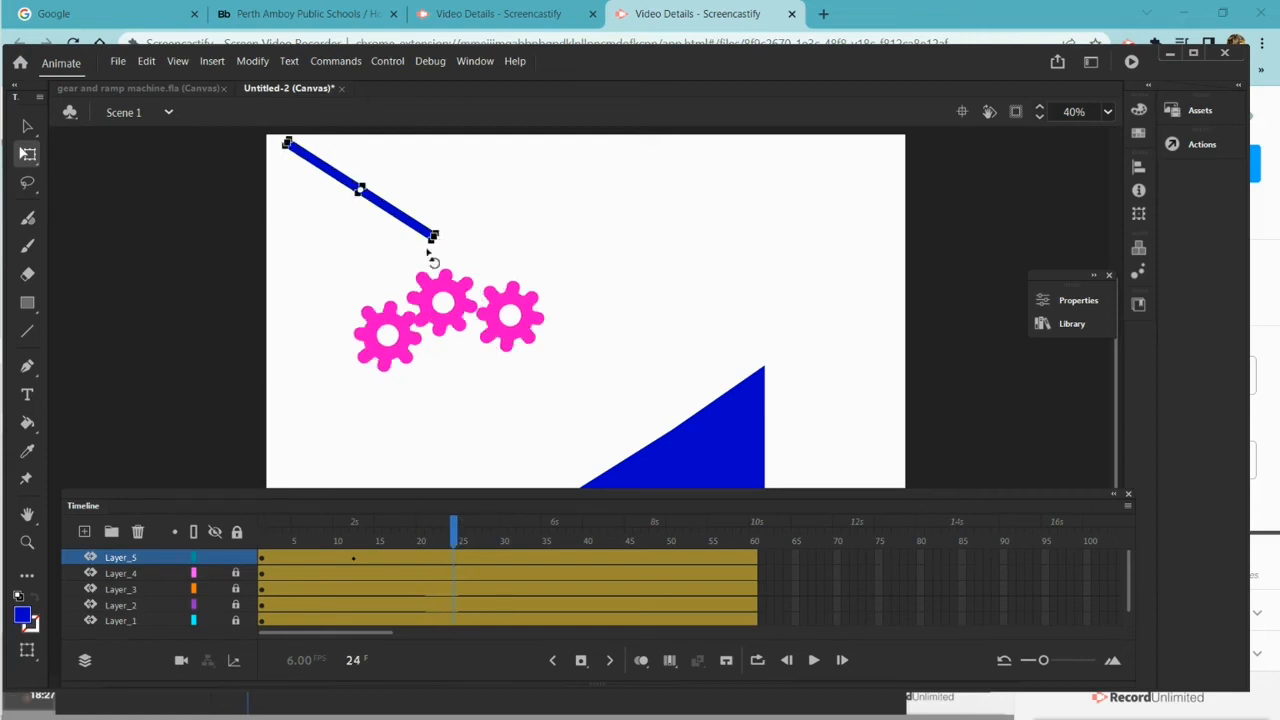
left_click_drag(426, 245, 440, 209)
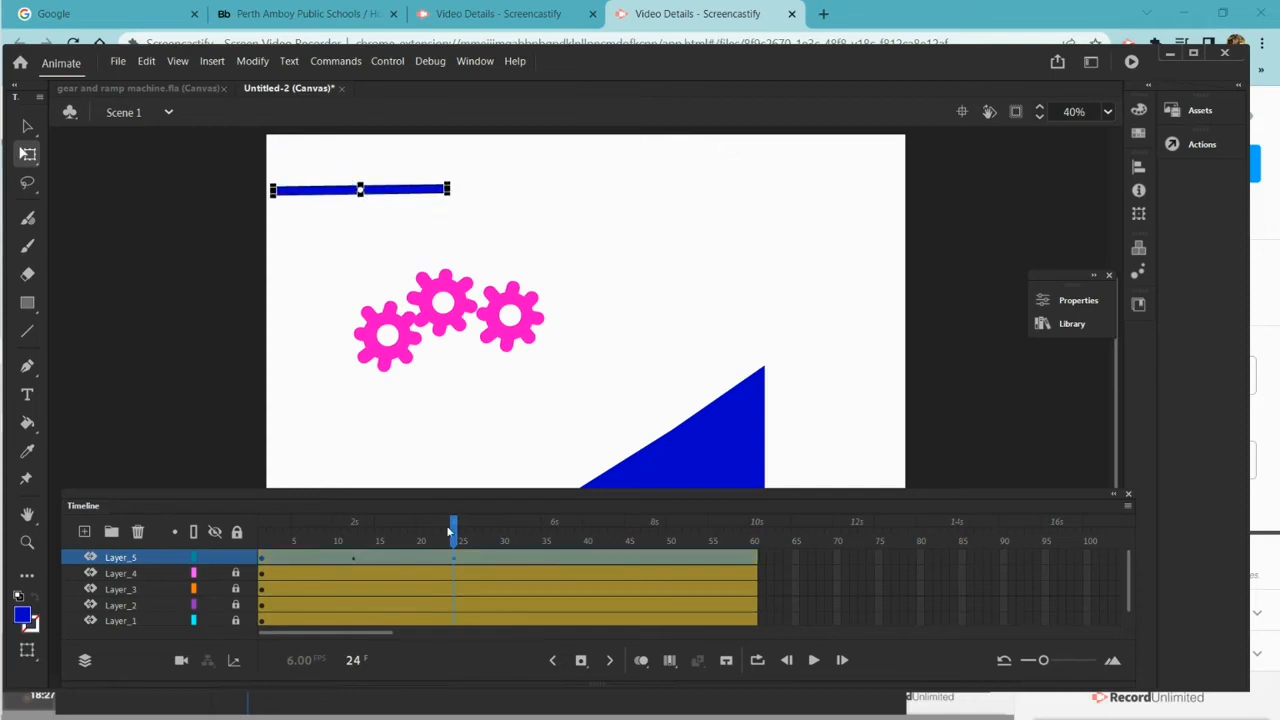
Continue the bar's swinging motion by tilting it toward the gears at frames 36 and 60 and levelling it at frame 48
left_click_drag(450, 535, 553, 535)
left_click_drag(451, 206, 428, 262)
left_click_drag(553, 545, 655, 560)
left_click(655, 560)
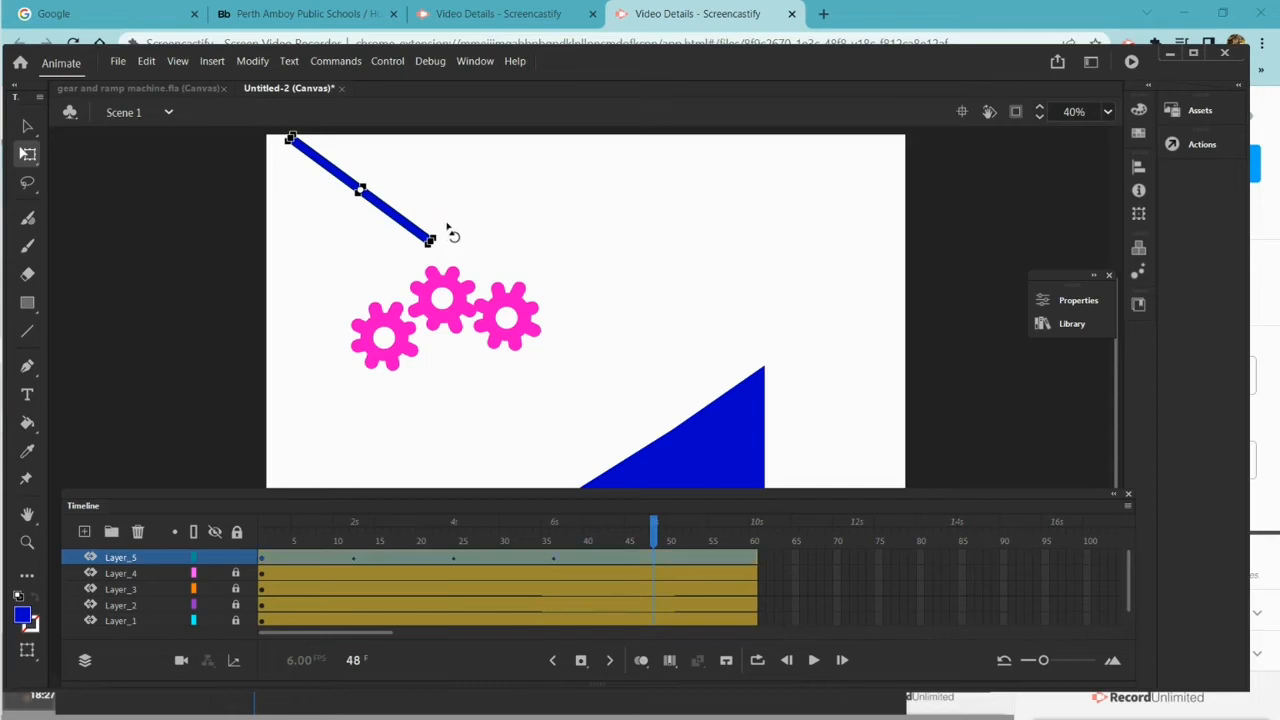
left_click_drag(448, 226, 449, 189)
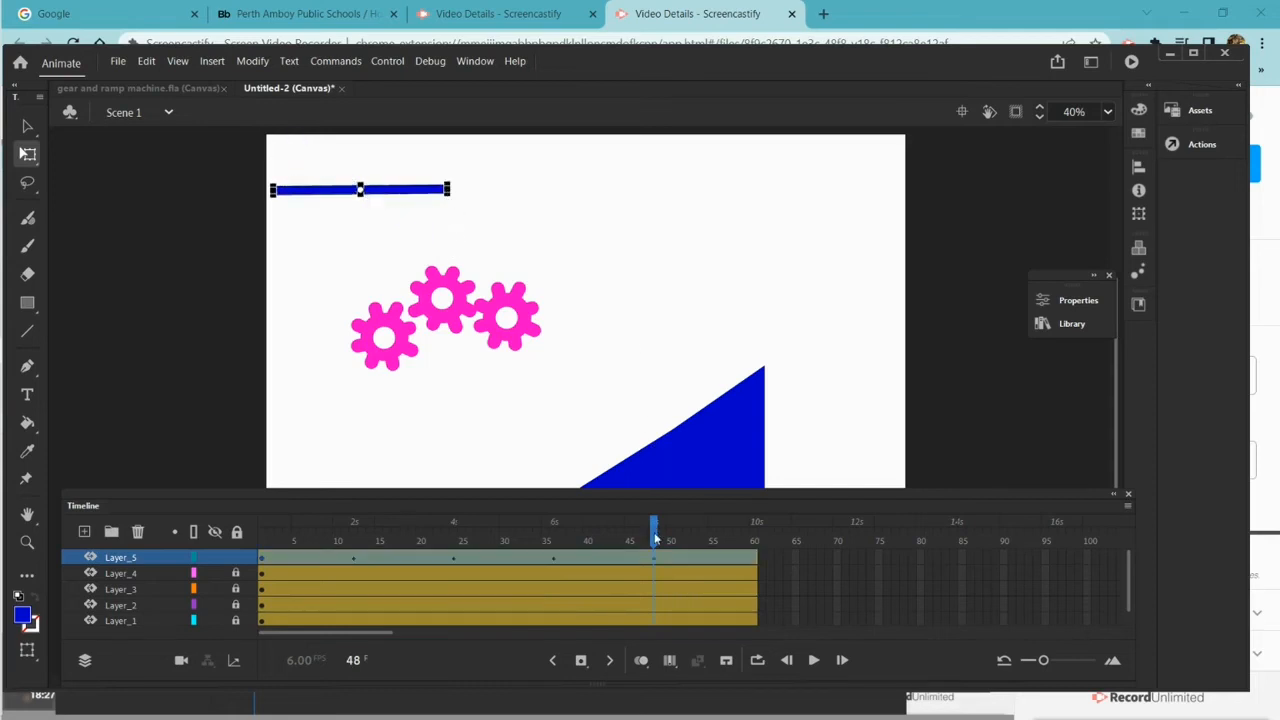
key("Return")
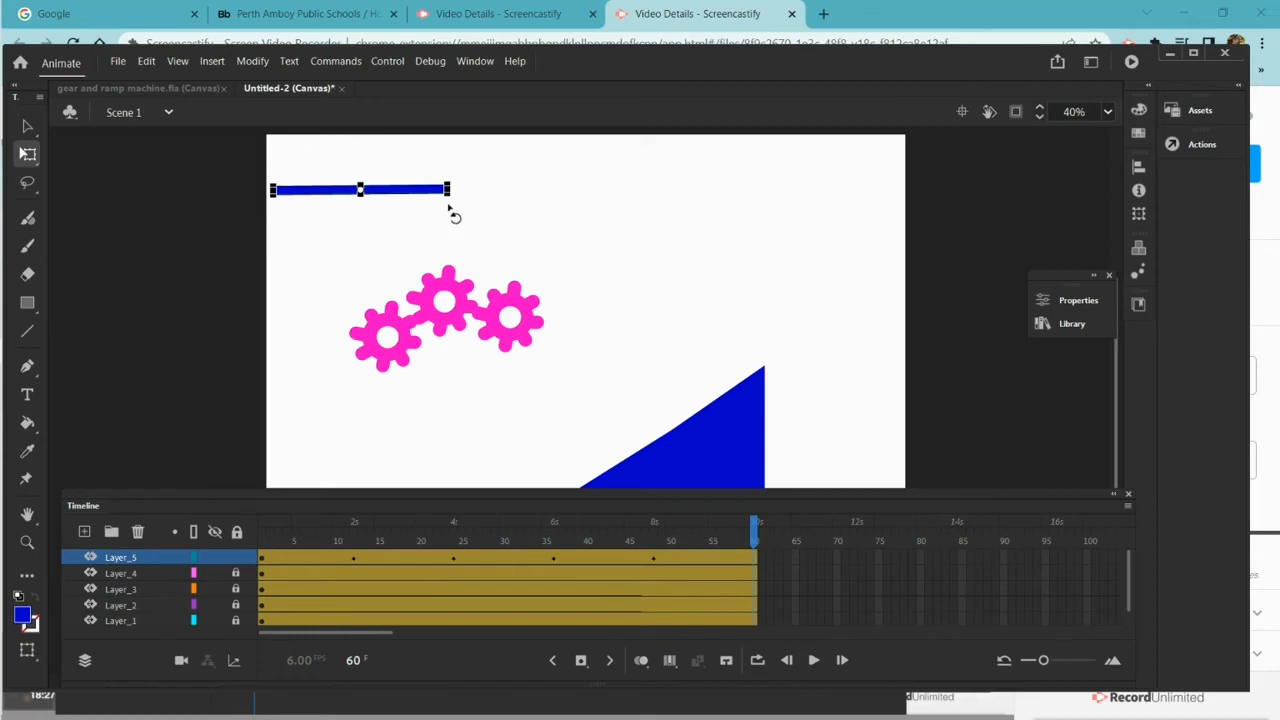
left_click_drag(447, 214, 433, 267)
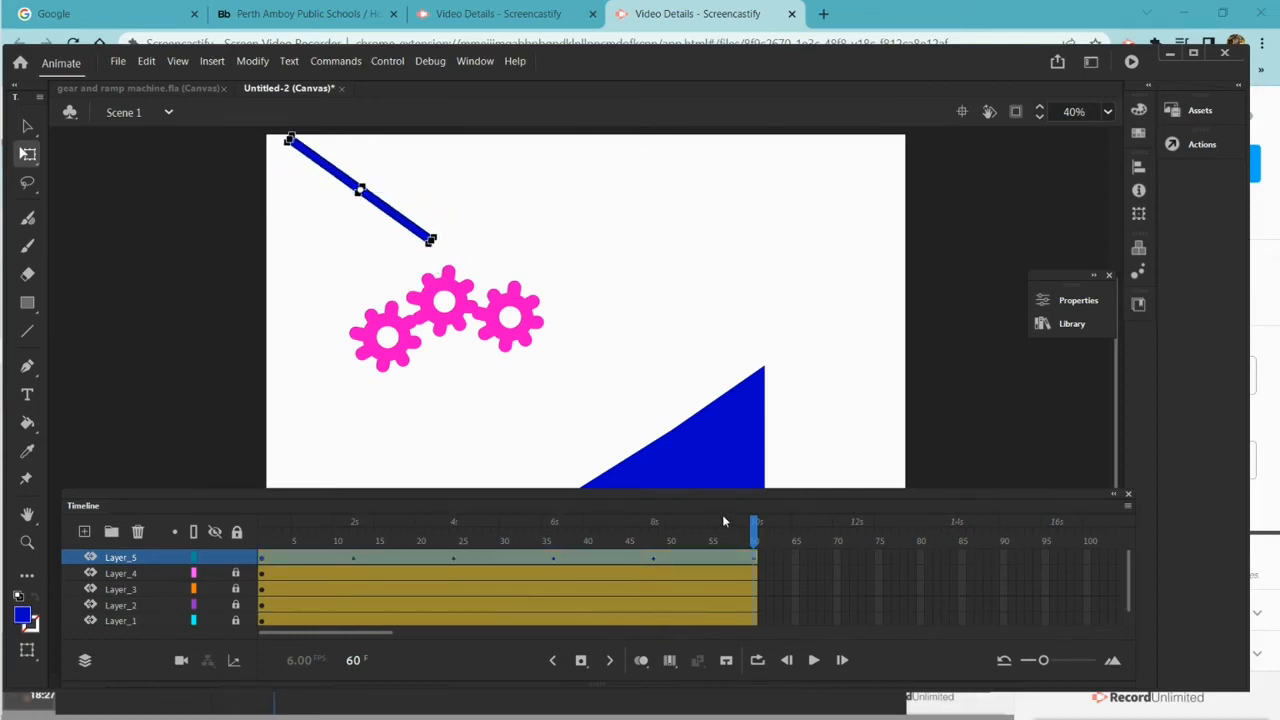
Play the whole animation from frame 1 to check the swinging bar
left_click_drag(757, 541, 120, 545)
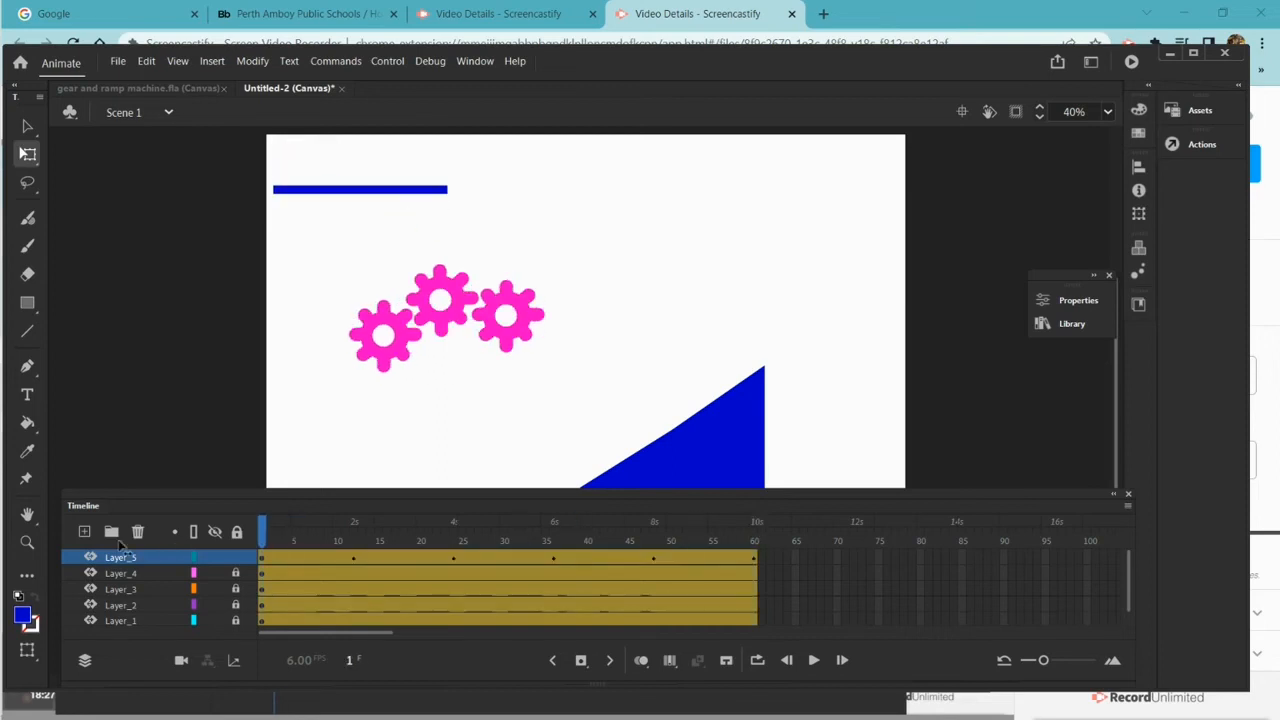
left_click(120, 555)
left_click(813, 660)
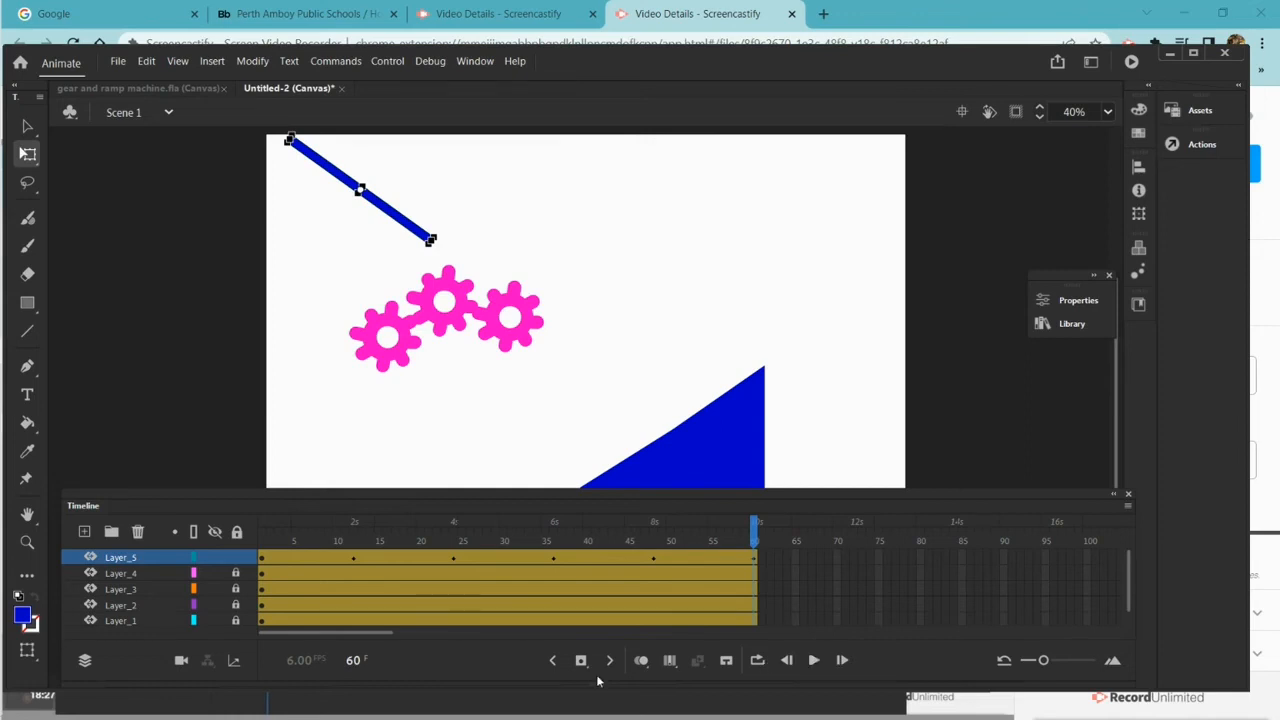
Lock Layer_5, add a new layer at frame 1 and draw a second thin blue bar near the stage's upper-right corner
left_click(236, 561)
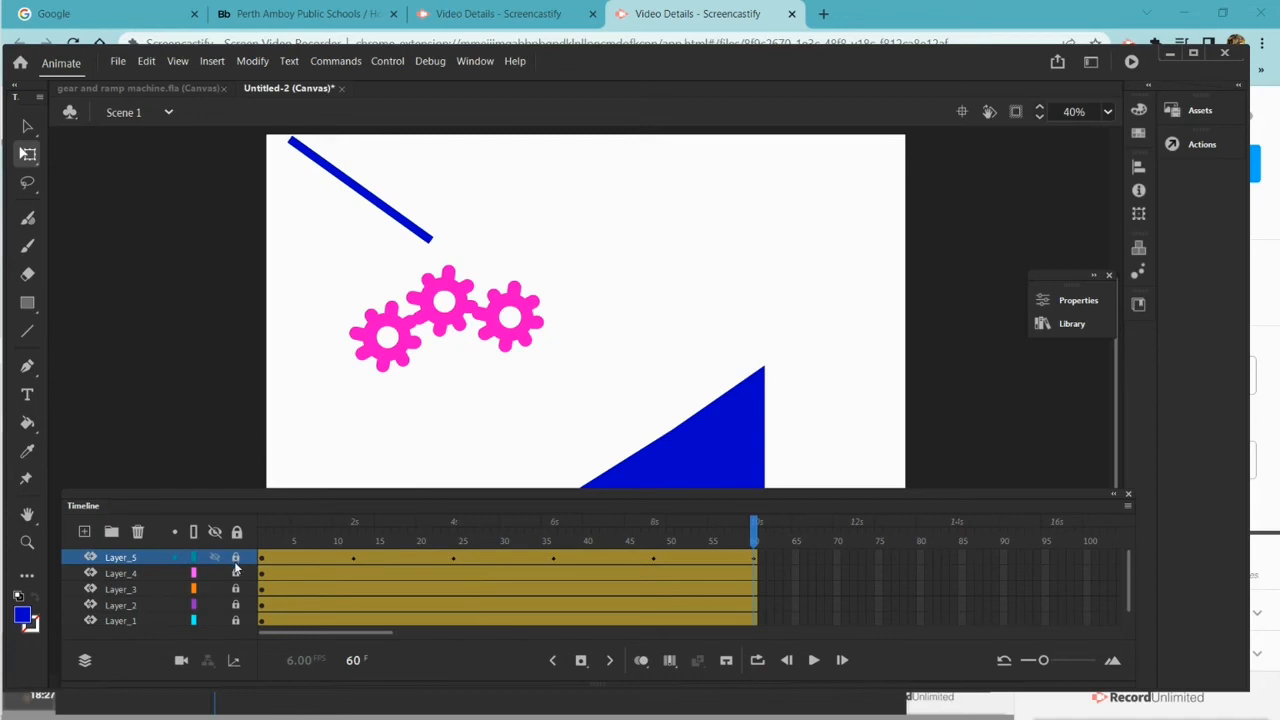
left_click_drag(754, 537, 160, 532)
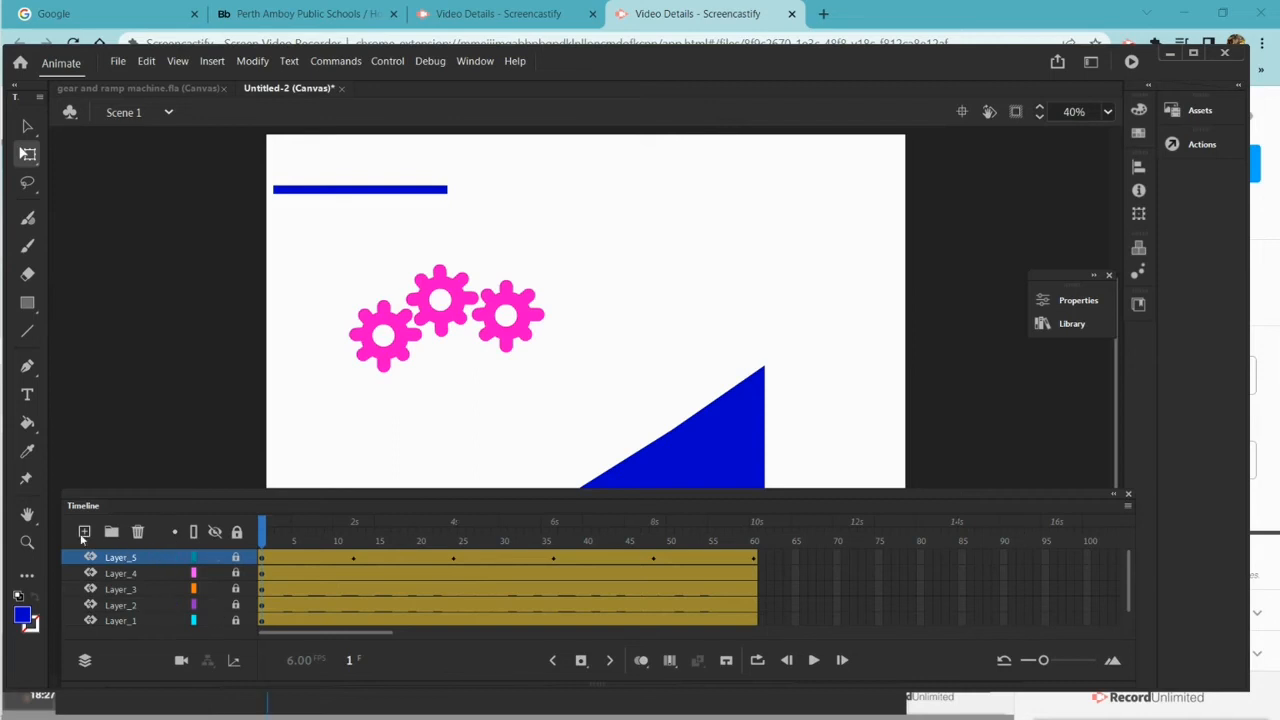
left_click(84, 532)
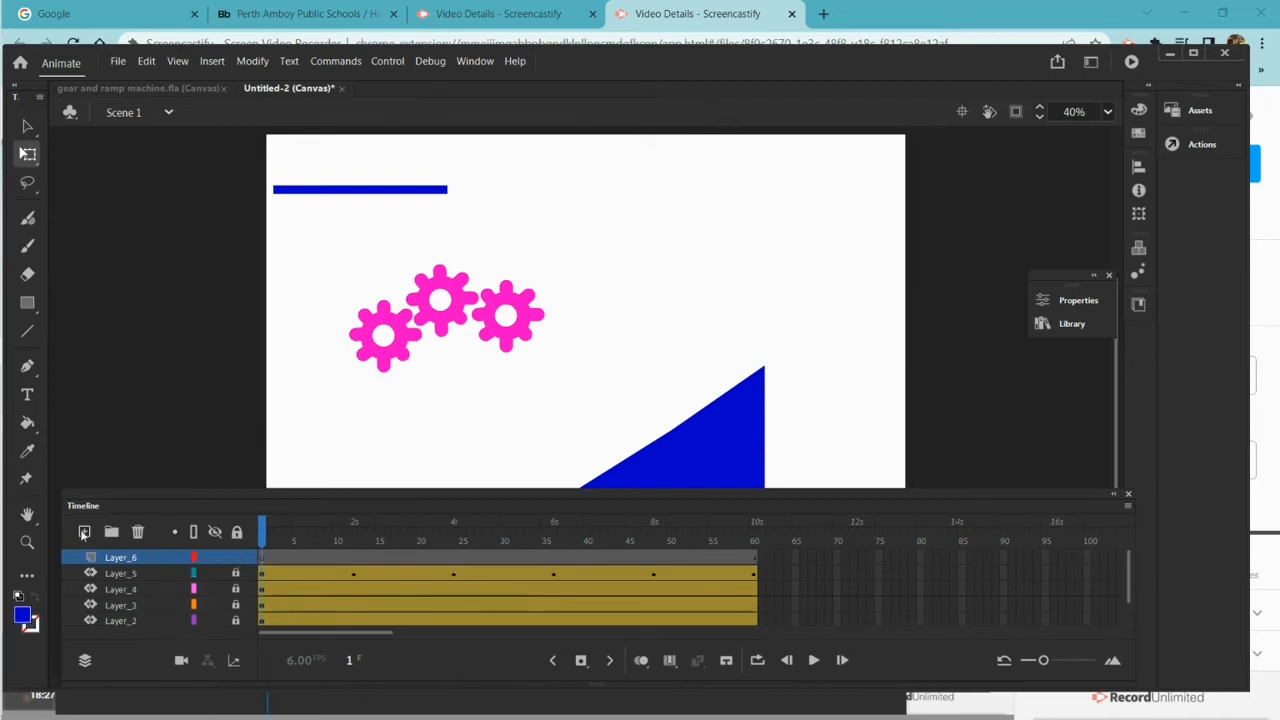
left_click(28, 302)
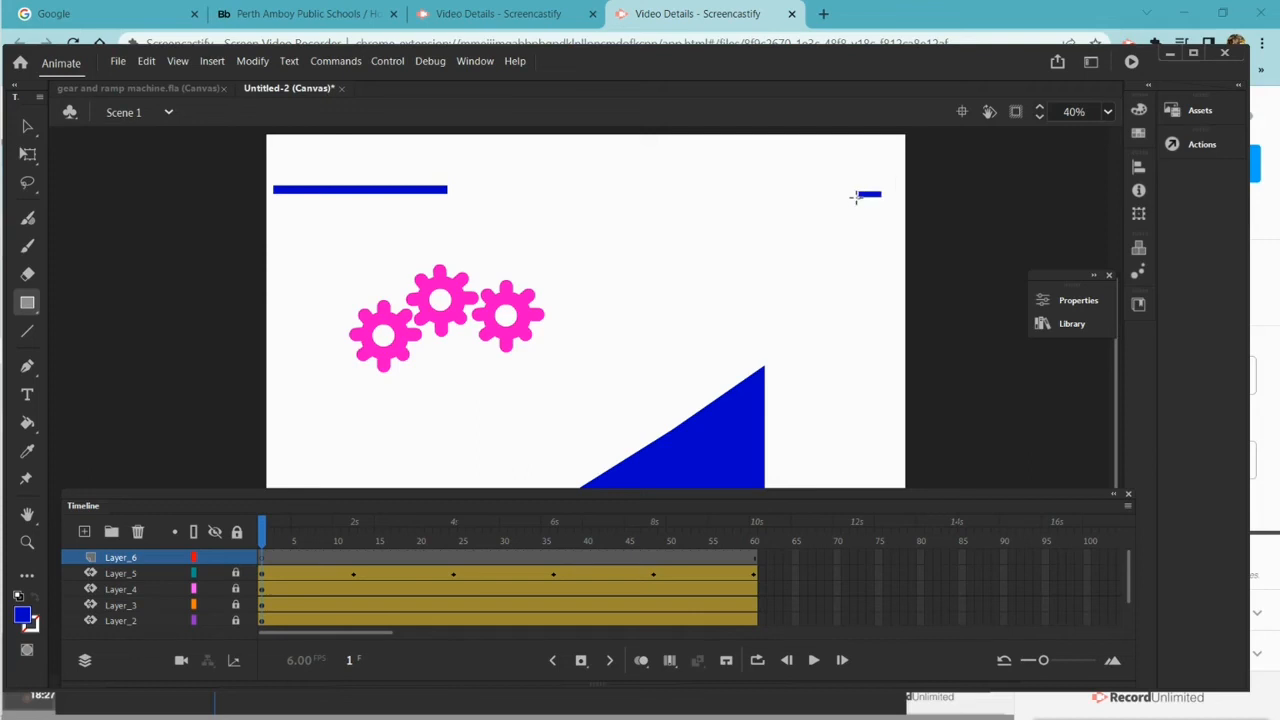
mouse_move(855, 197)
left_mouse_down()
mouse_move(695, 215)
mouse_move(724, 204)
left_mouse_up()
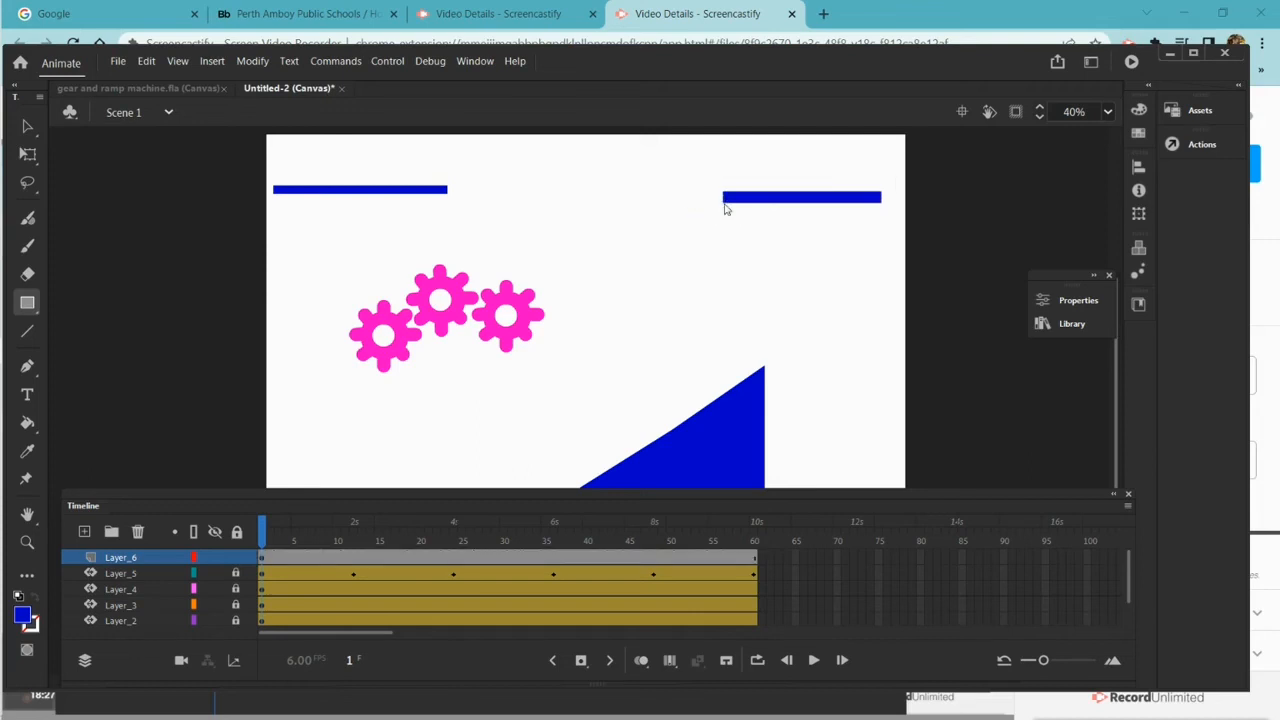
Create a motion tween for the second bar on Layer_6, accepting its conversion to a symbol
right_click(266, 556)
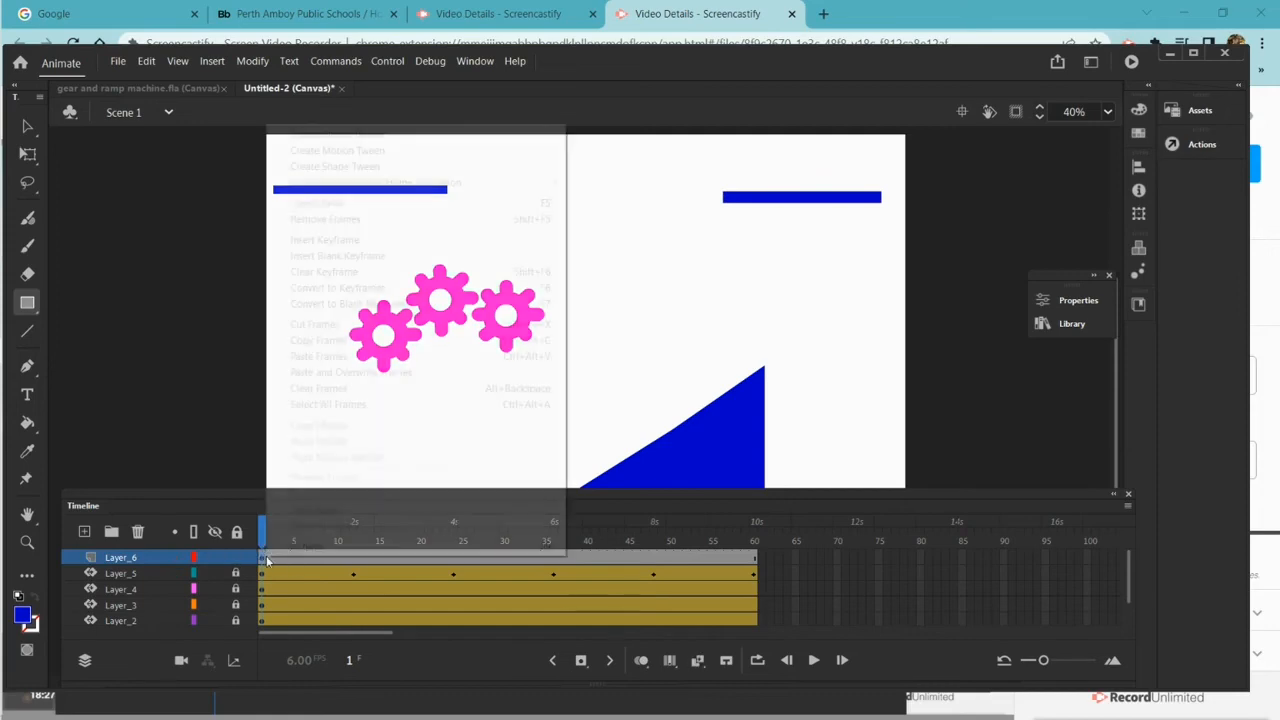
left_click(386, 150)
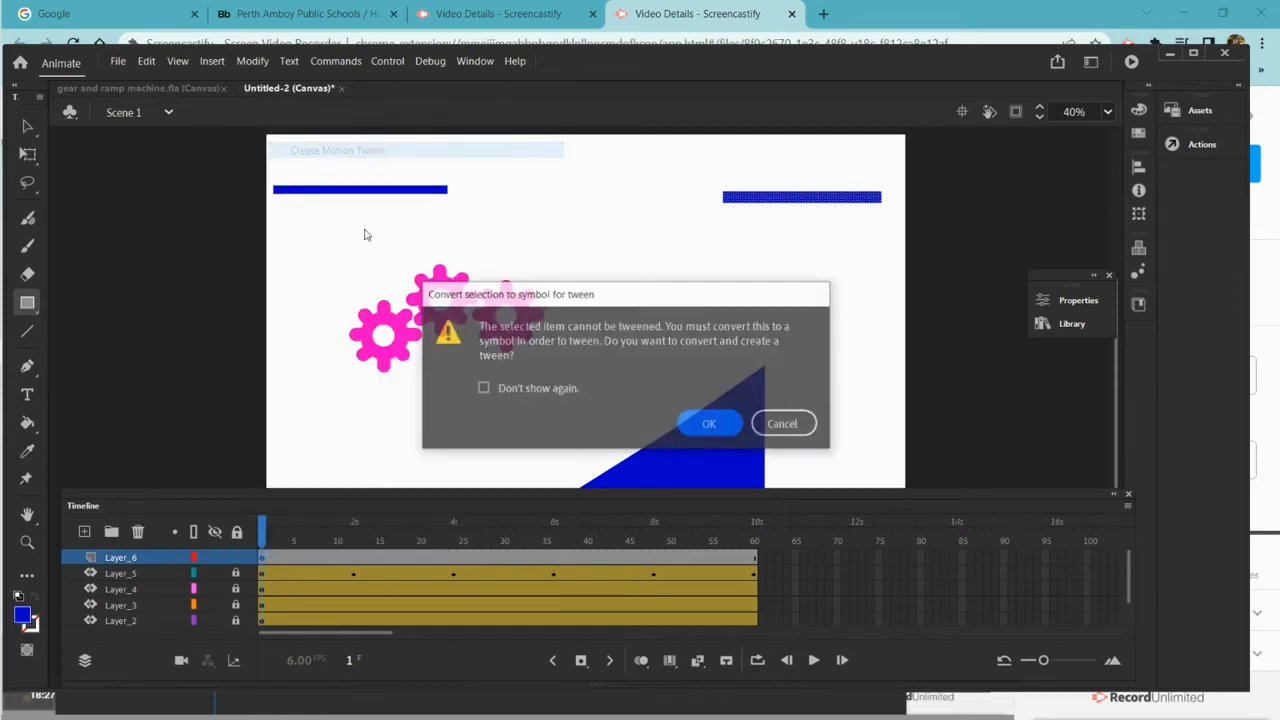
left_click(712, 425)
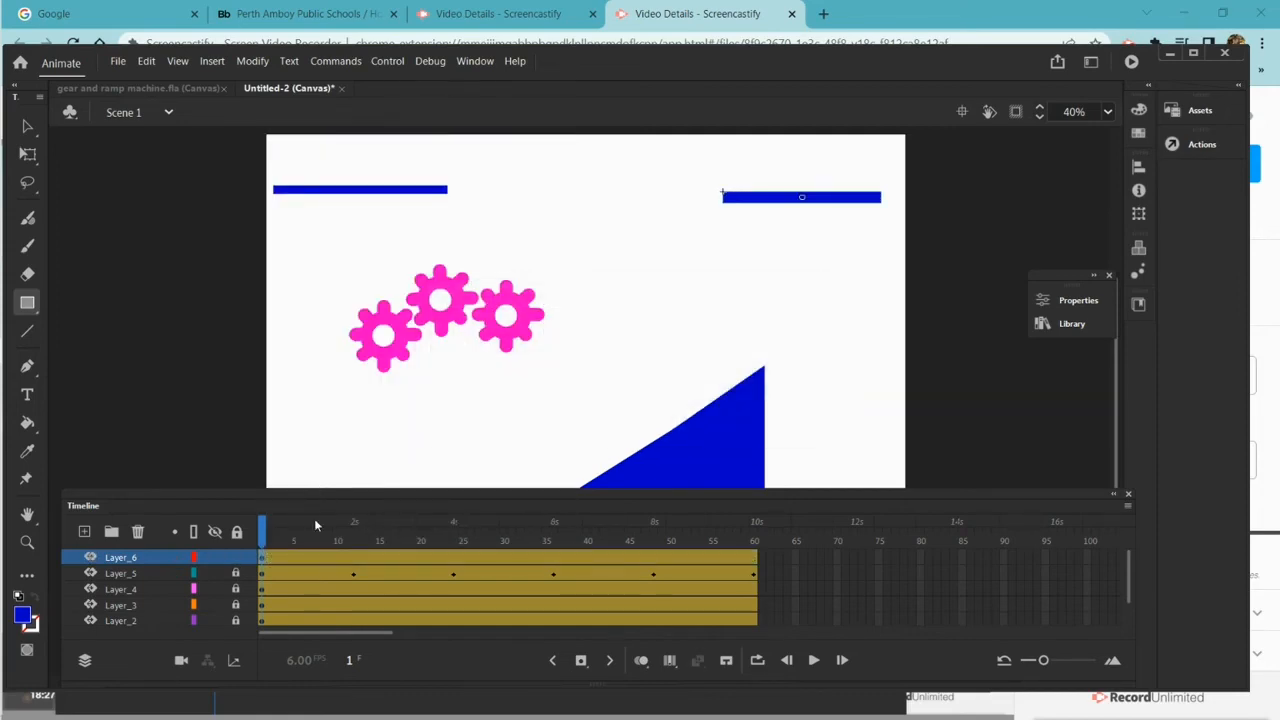
Using Free Transform, tilt the second bar counterclockwise toward the ramp at frames 18 and 44, levelling it at frame 30
left_click_drag(265, 533, 407, 548)
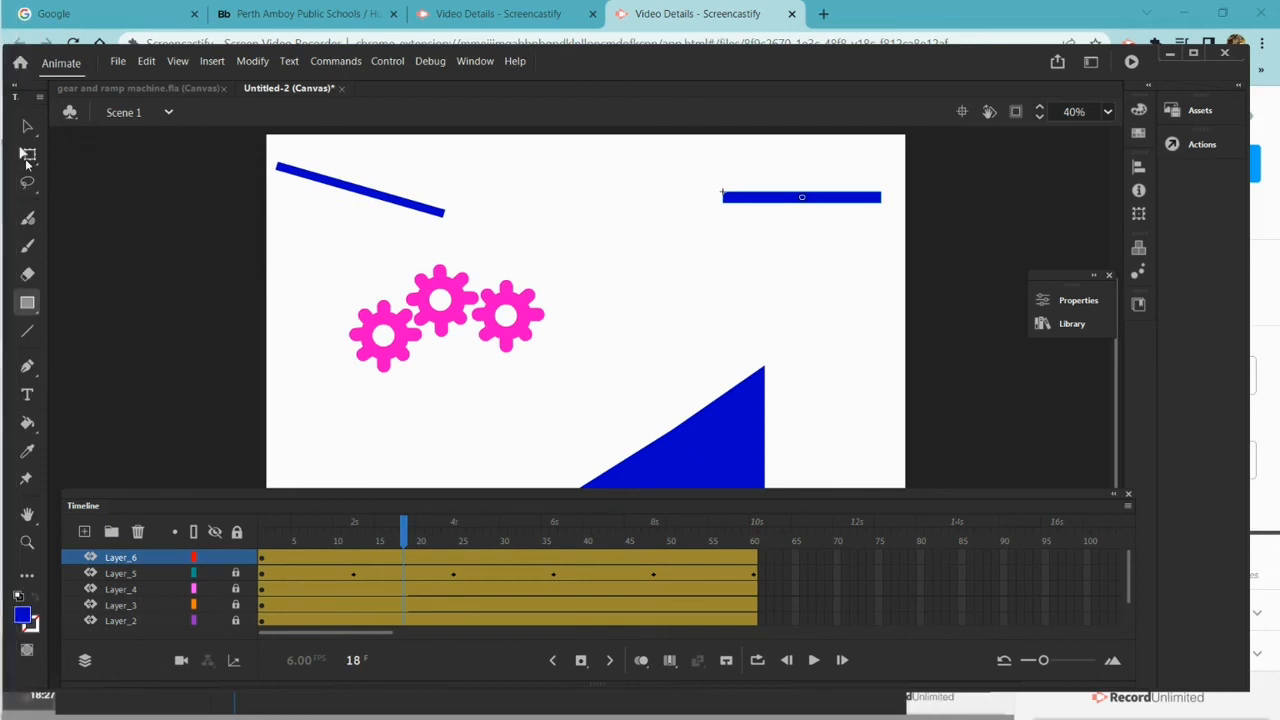
key("q")
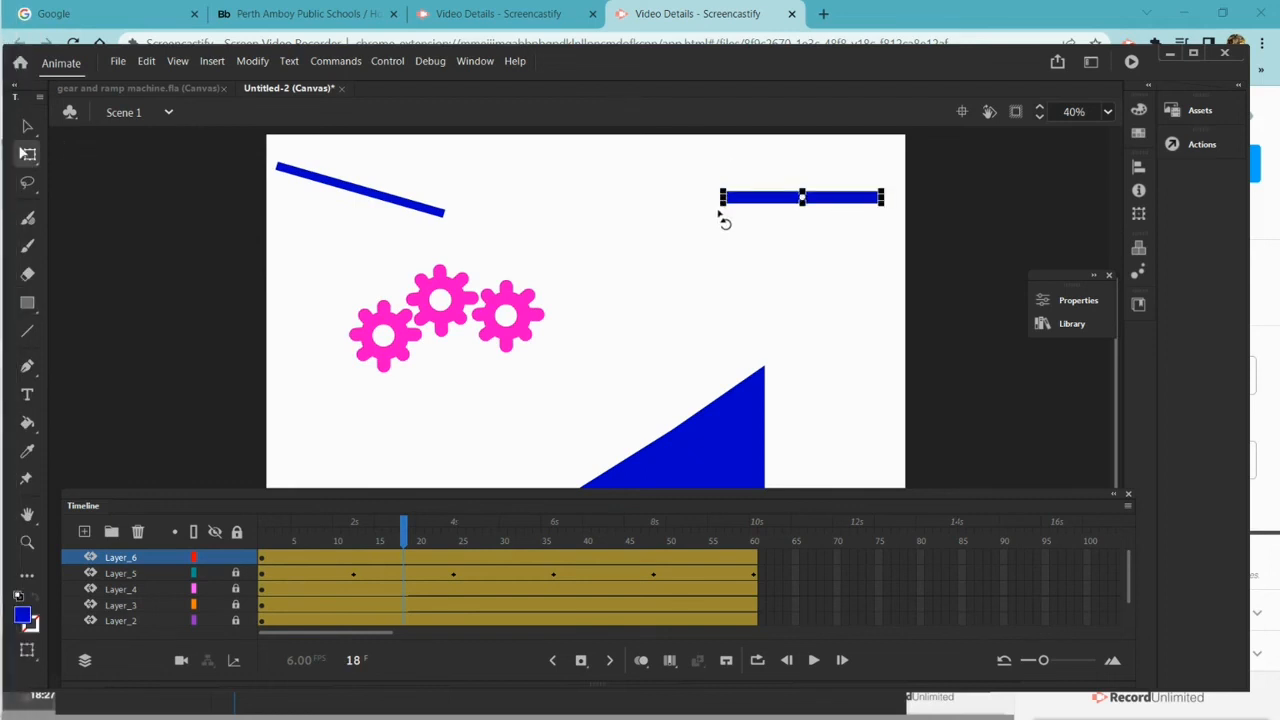
left_click_drag(722, 218, 754, 262)
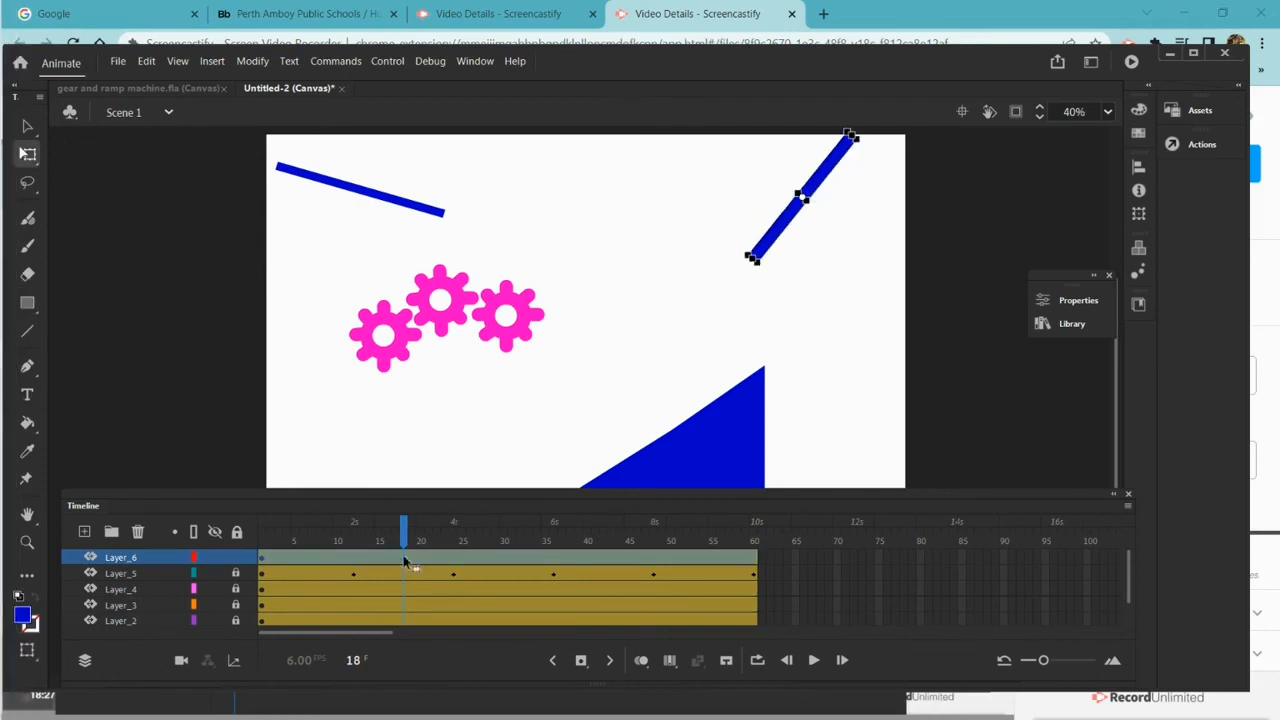
left_click_drag(405, 541, 503, 541)
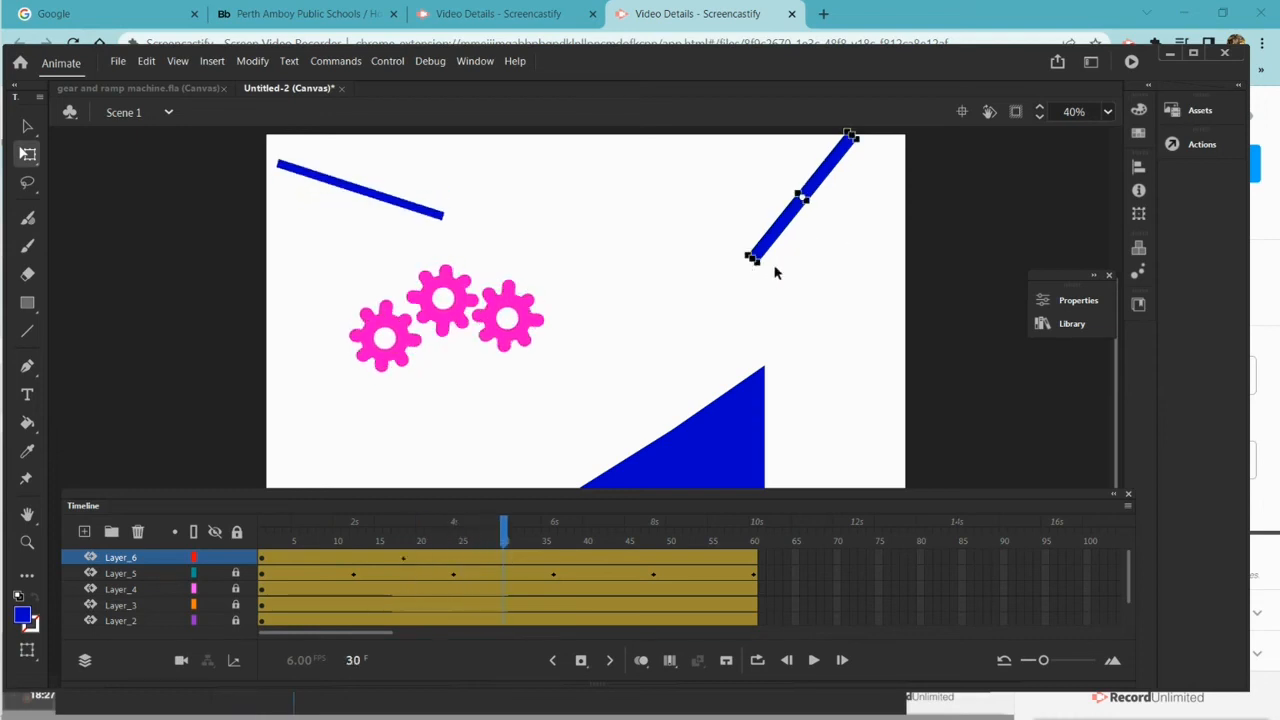
left_click_drag(765, 277, 712, 221)
left_click_drag(507, 537, 620, 541)
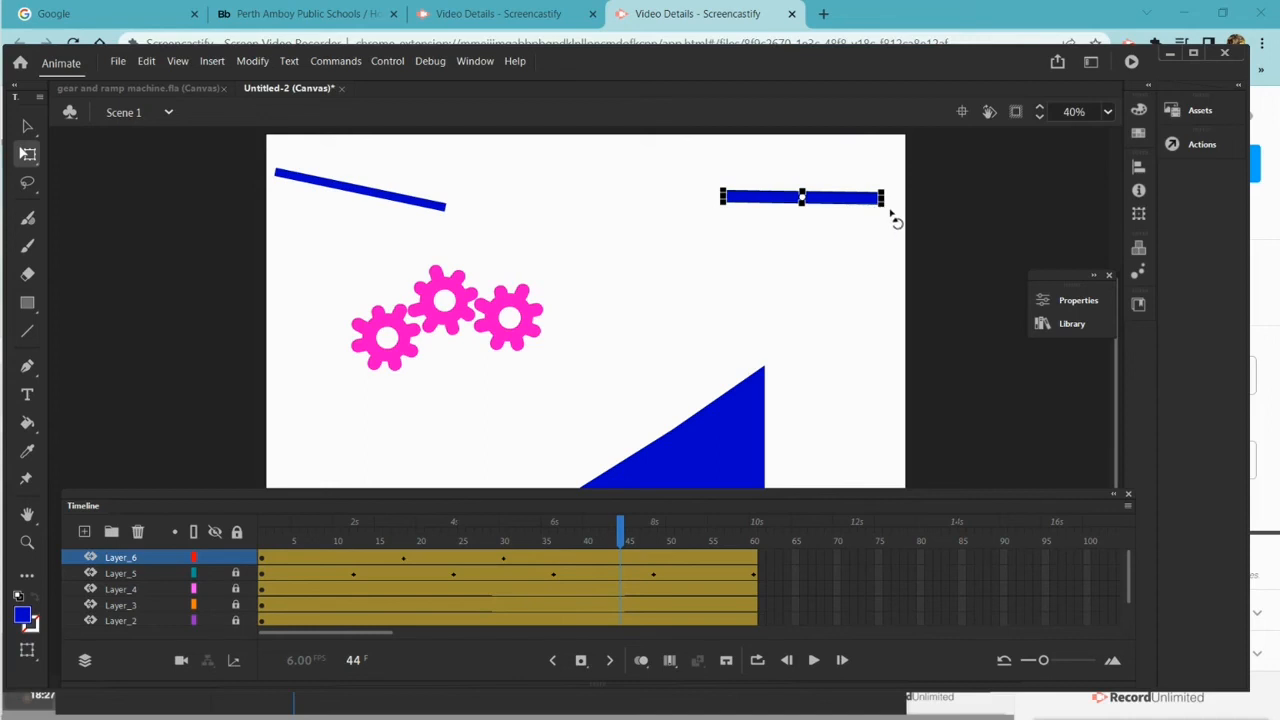
left_click_drag(895, 218, 893, 153)
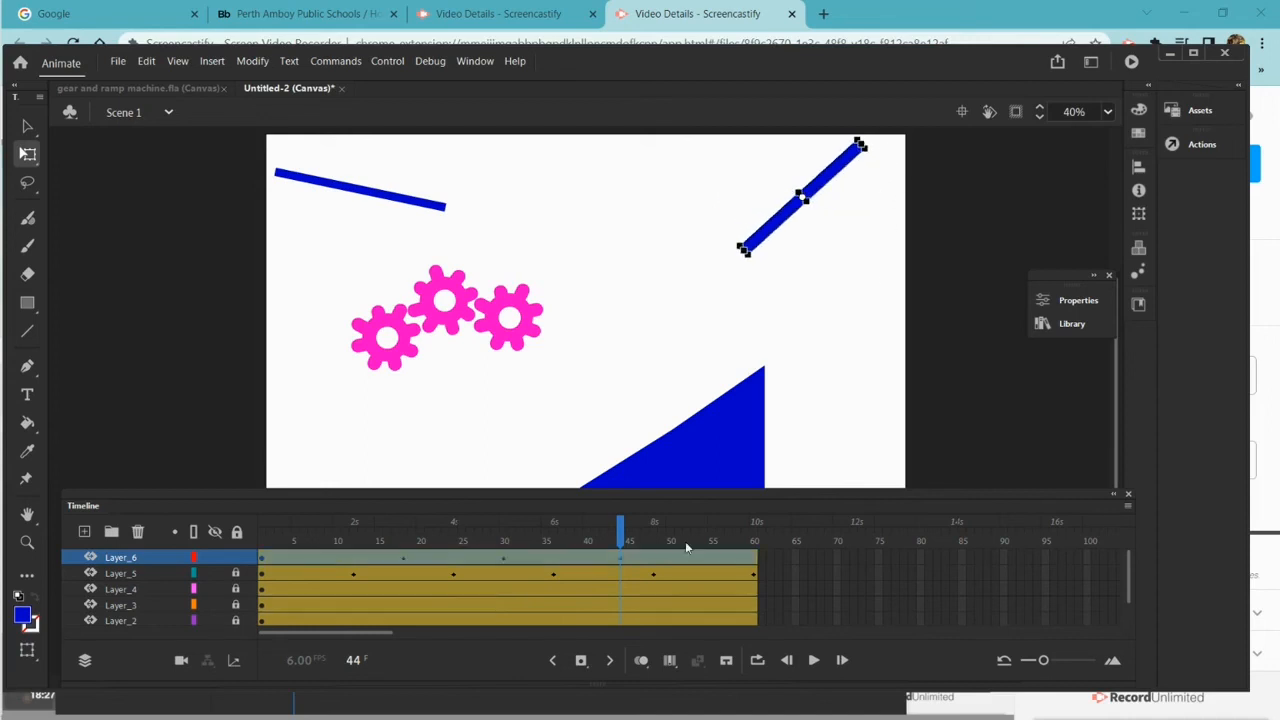
Level the second bar to horizontal at frame 60 and lock Layer_6 with the playhead back at frame 1
left_click_drag(623, 536, 771, 550)
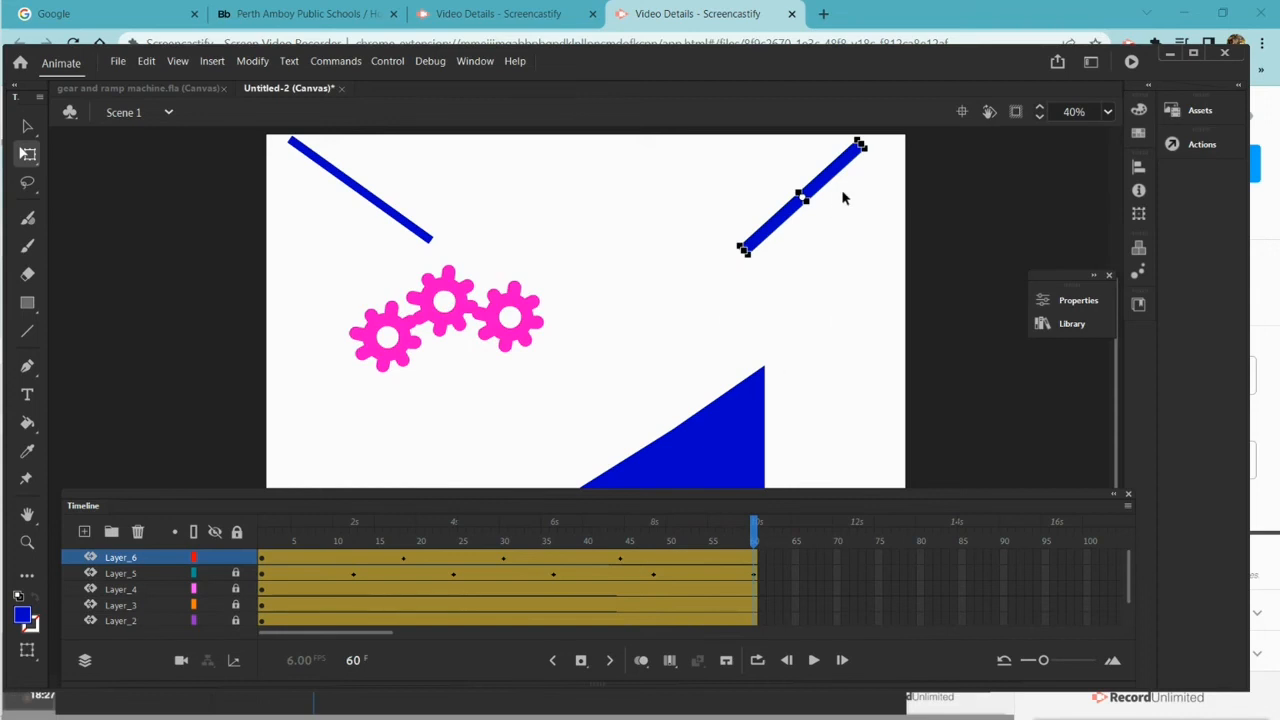
left_click_drag(877, 155, 880, 209)
left_click_drag(755, 540, 262, 541)
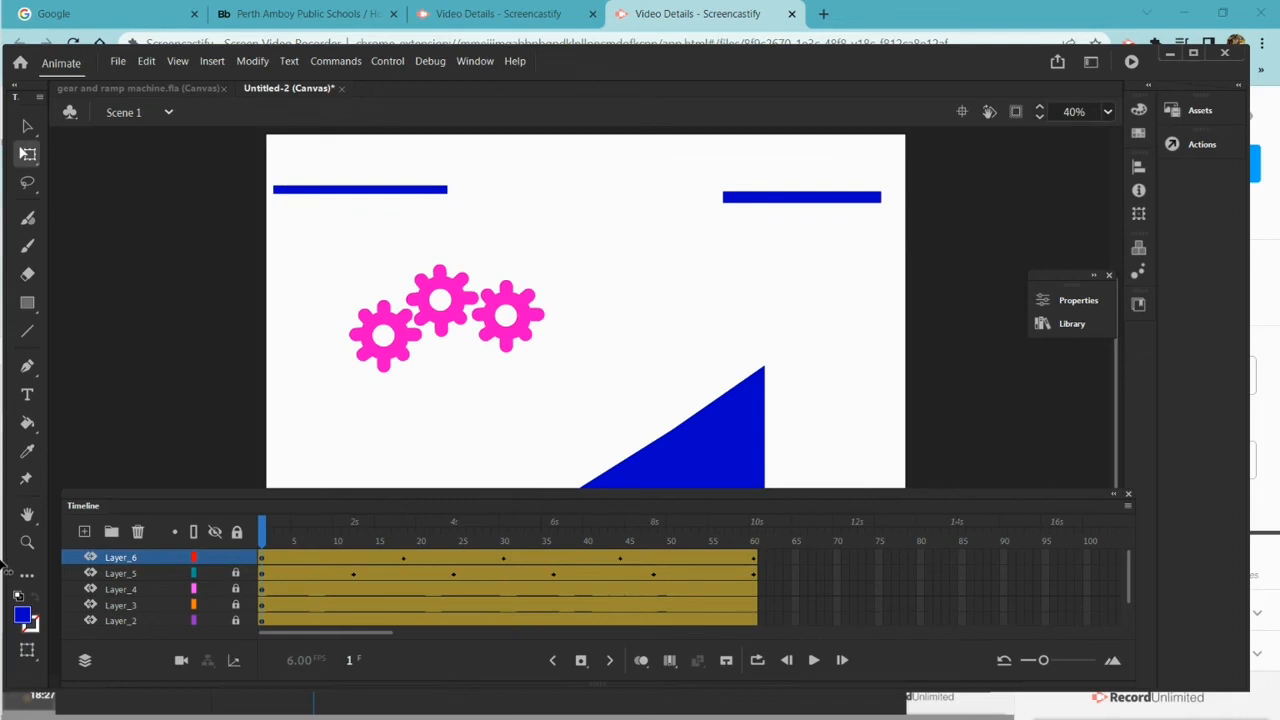
left_click(238, 559)
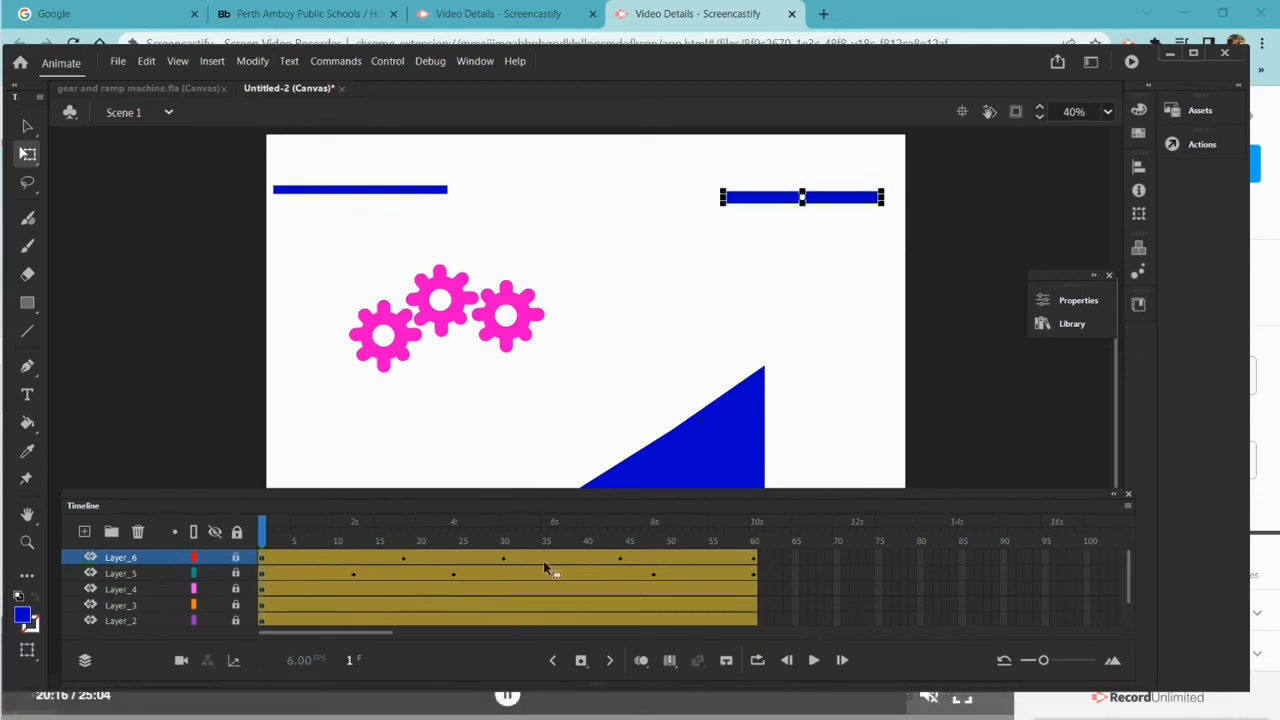
Play the animation to check both swinging bars together, and return the playhead to frame 1
left_click(815, 661)
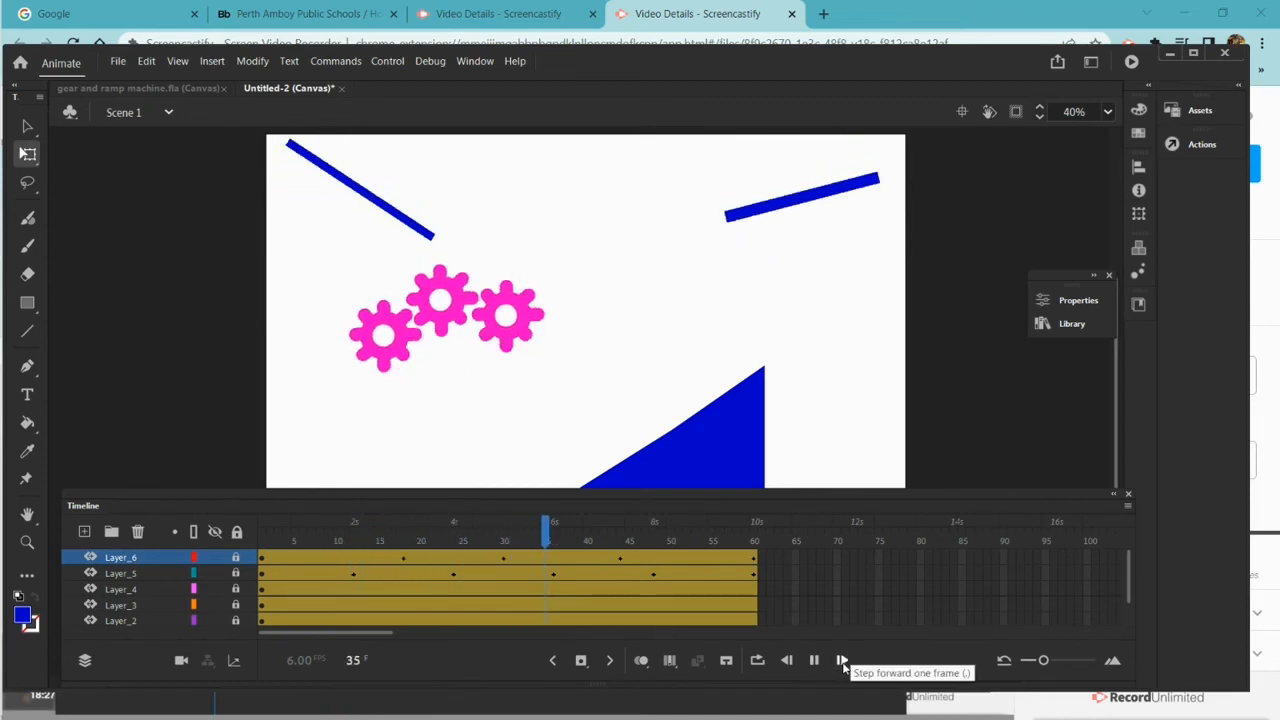
left_click(814, 661)
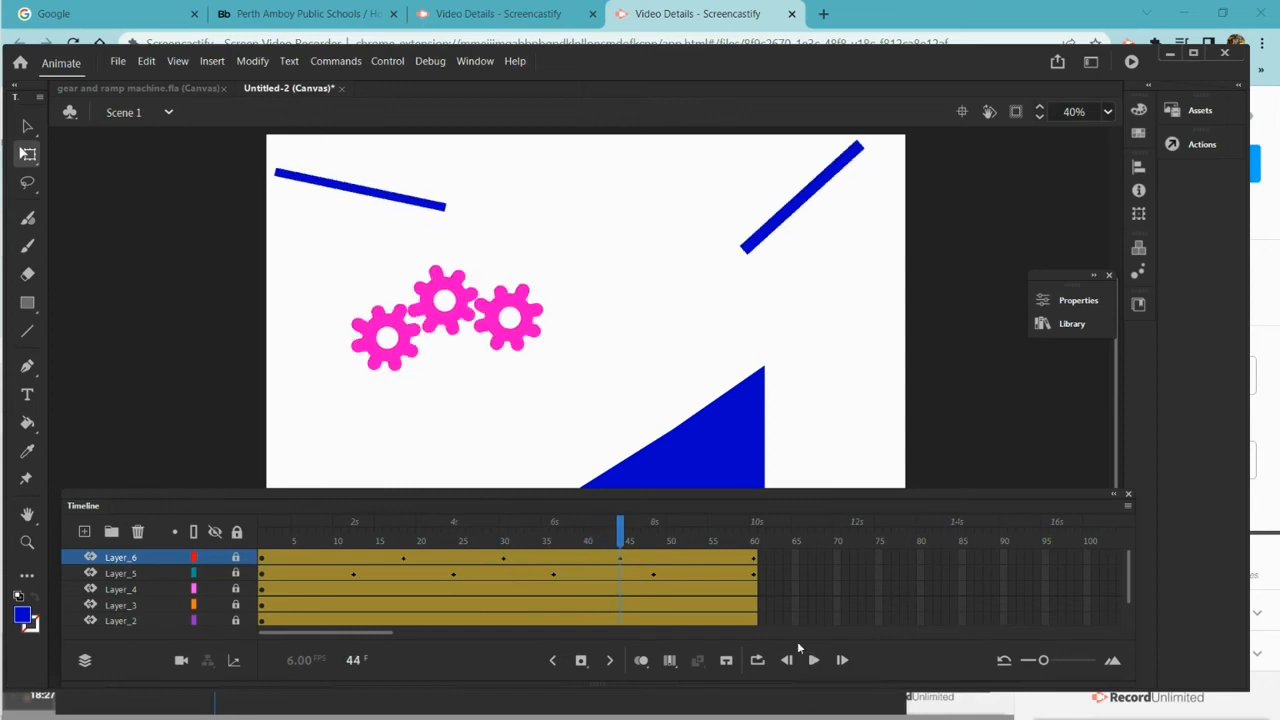
left_click_drag(620, 540, 250, 537)
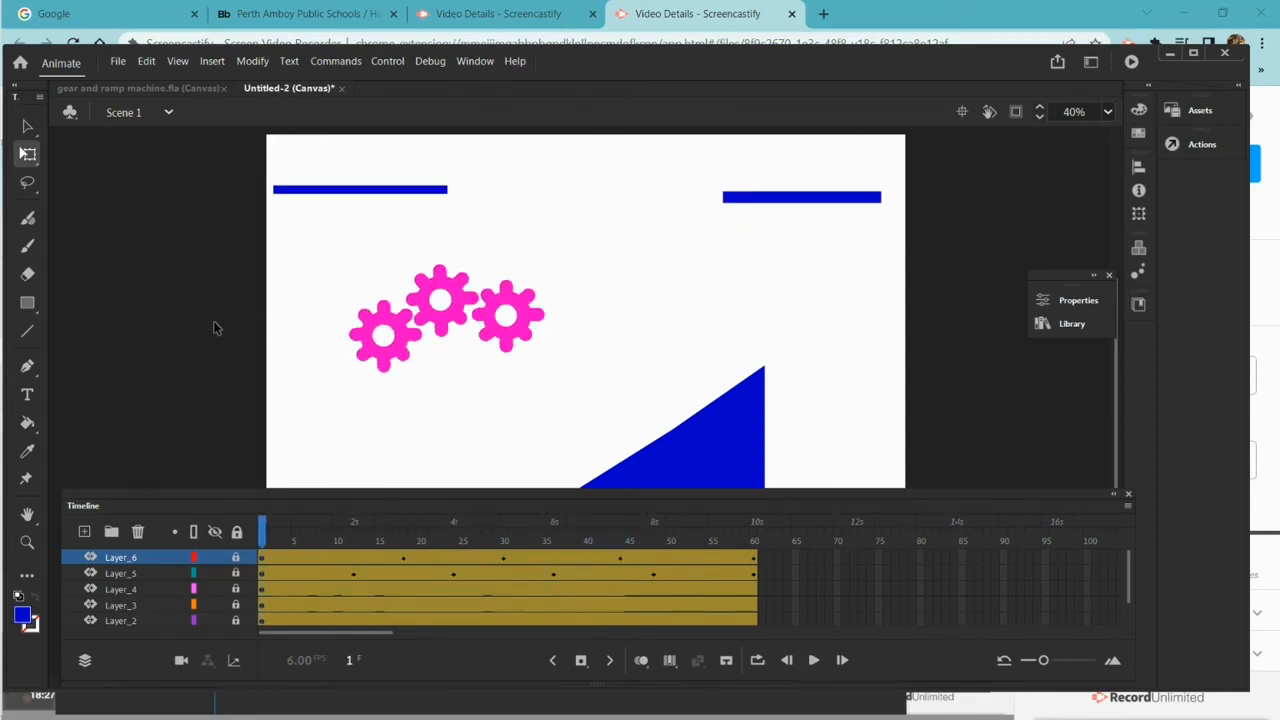
Add a new layer above Layer_6 and draw a red circle with the Oval tool just above the stage, over the left bar
left_click(1108, 114)
left_click(1108, 114)
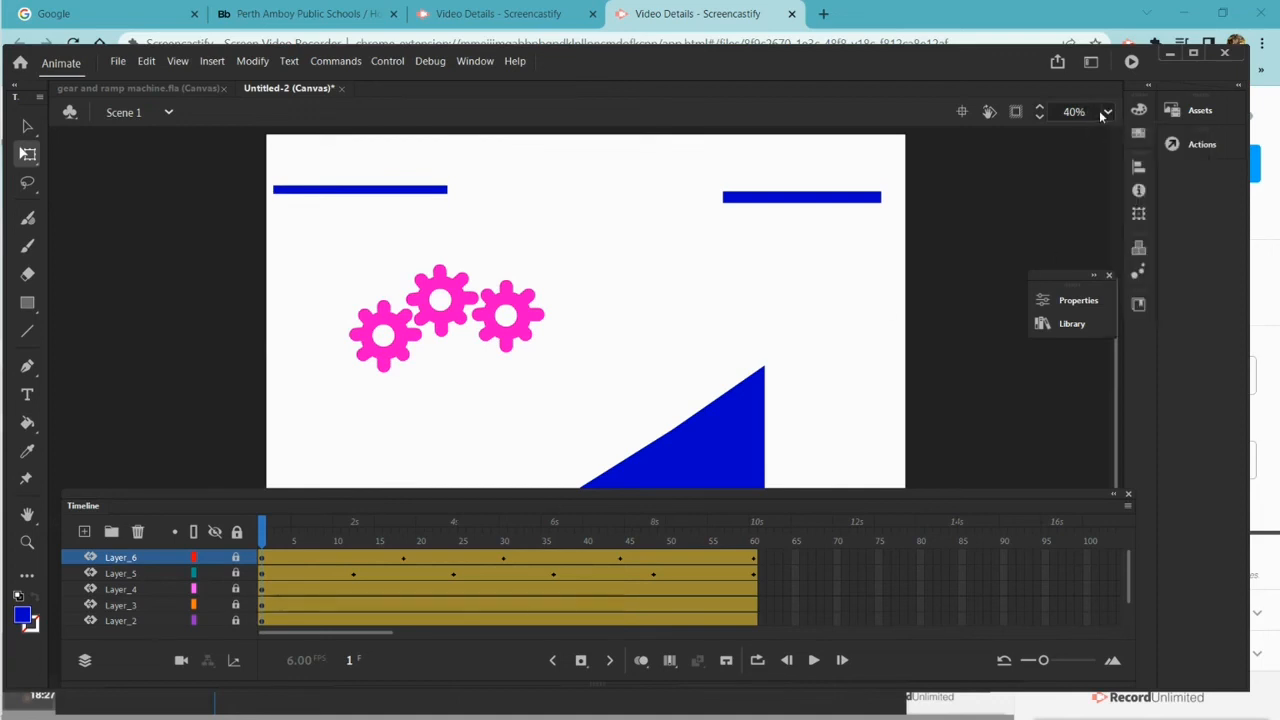
left_click(1108, 114)
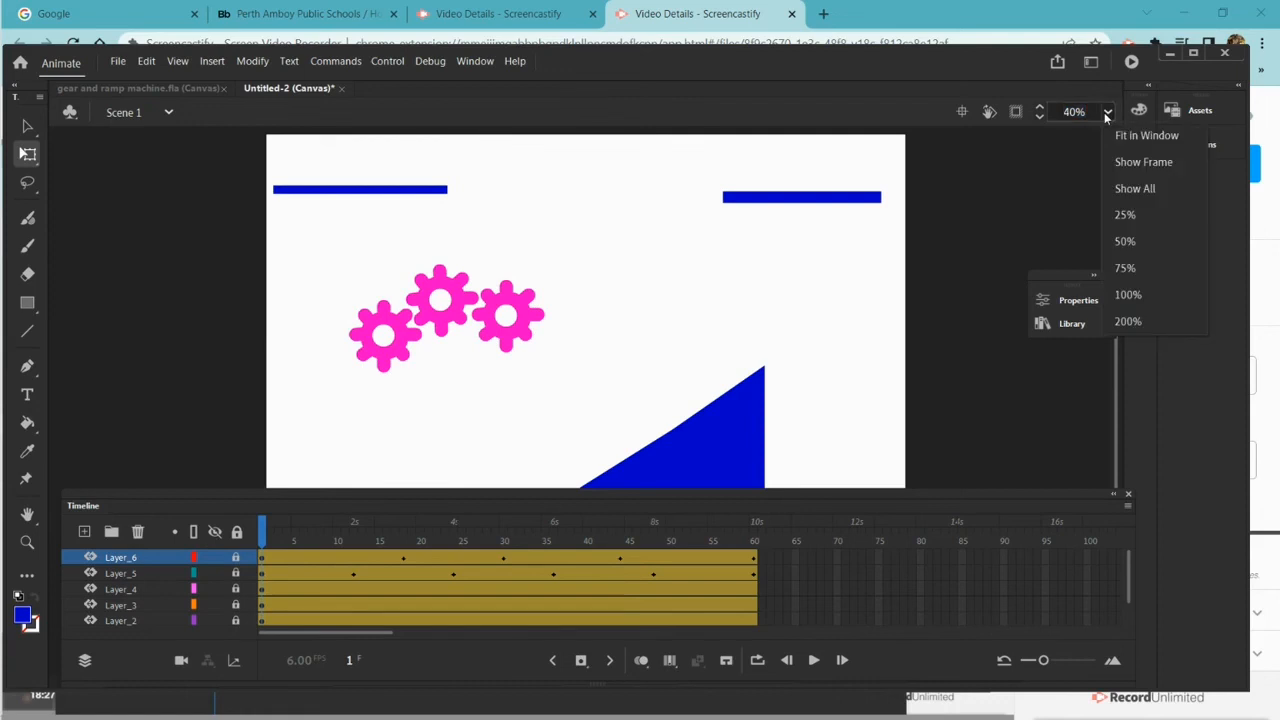
left_click(1114, 222)
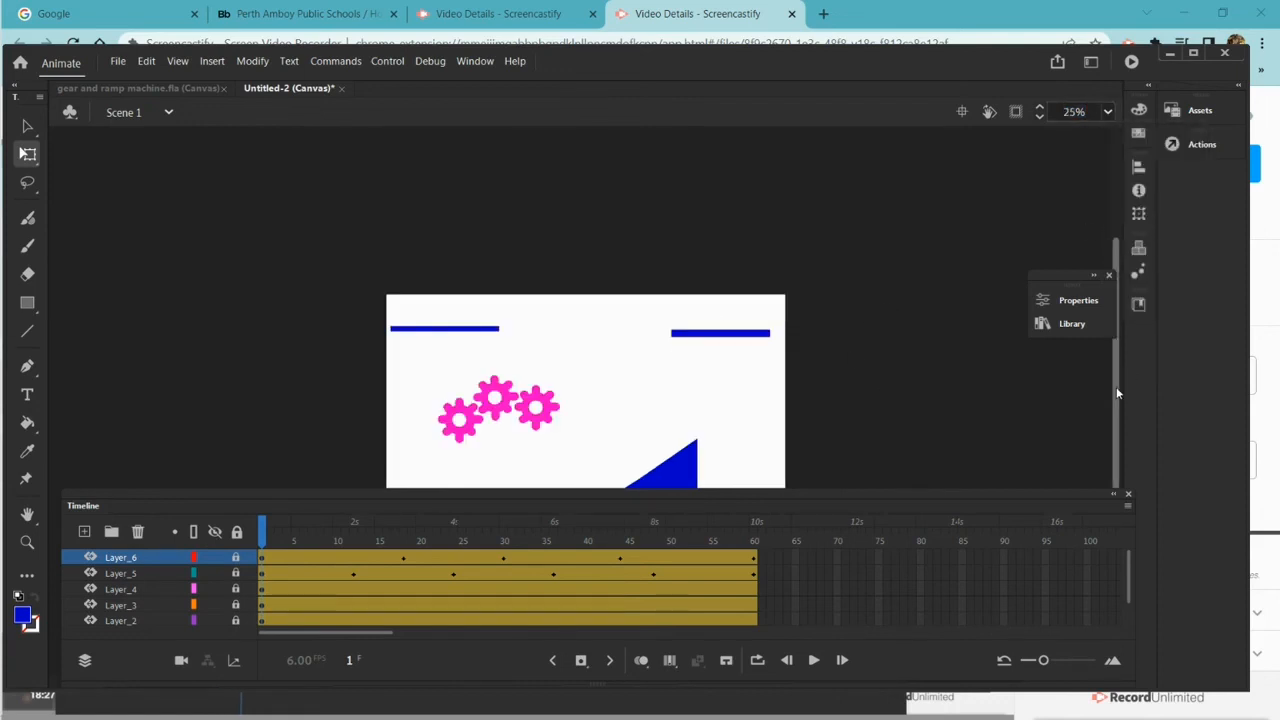
left_click_drag(1118, 393, 1109, 434)
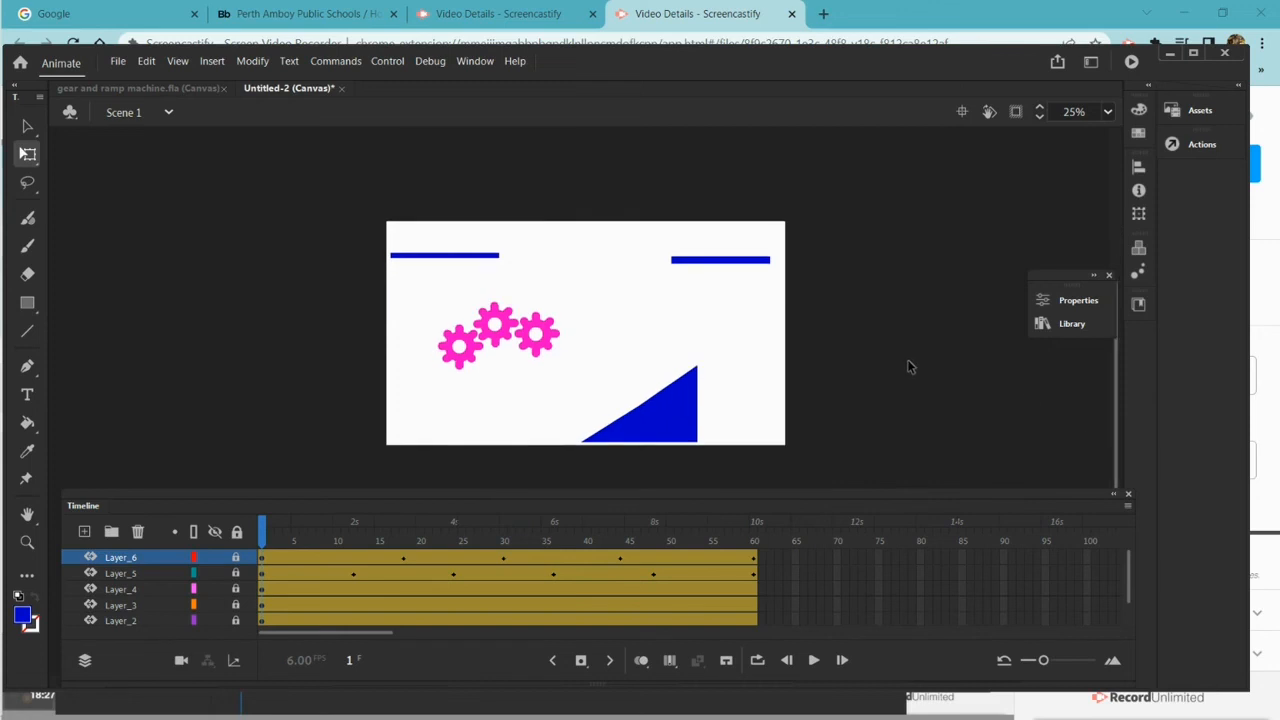
left_click(85, 532)
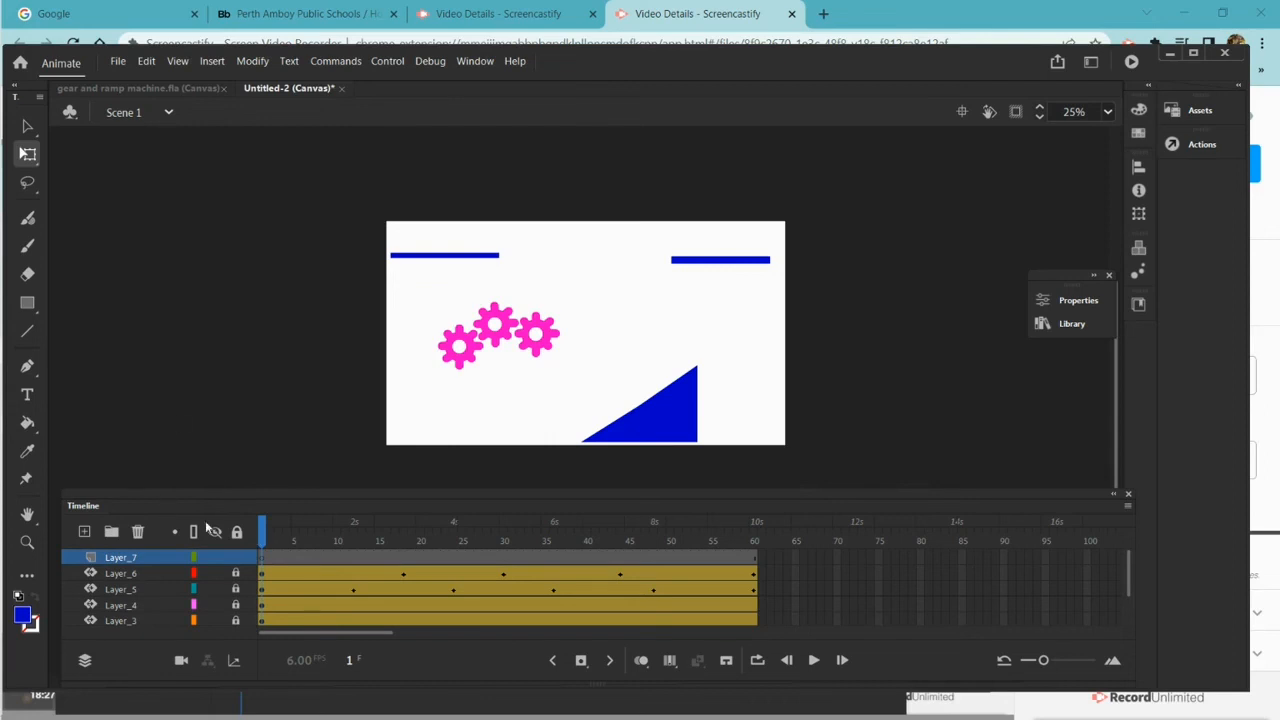
left_click(22, 617)
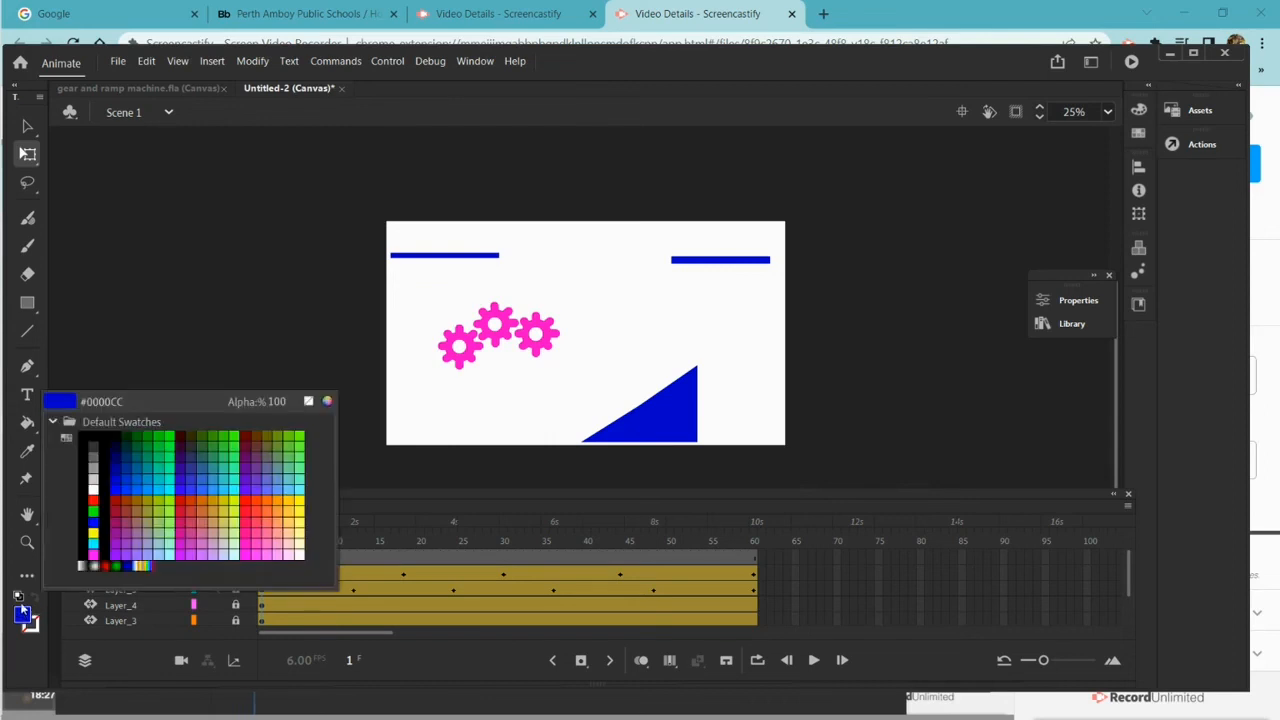
left_click(94, 497)
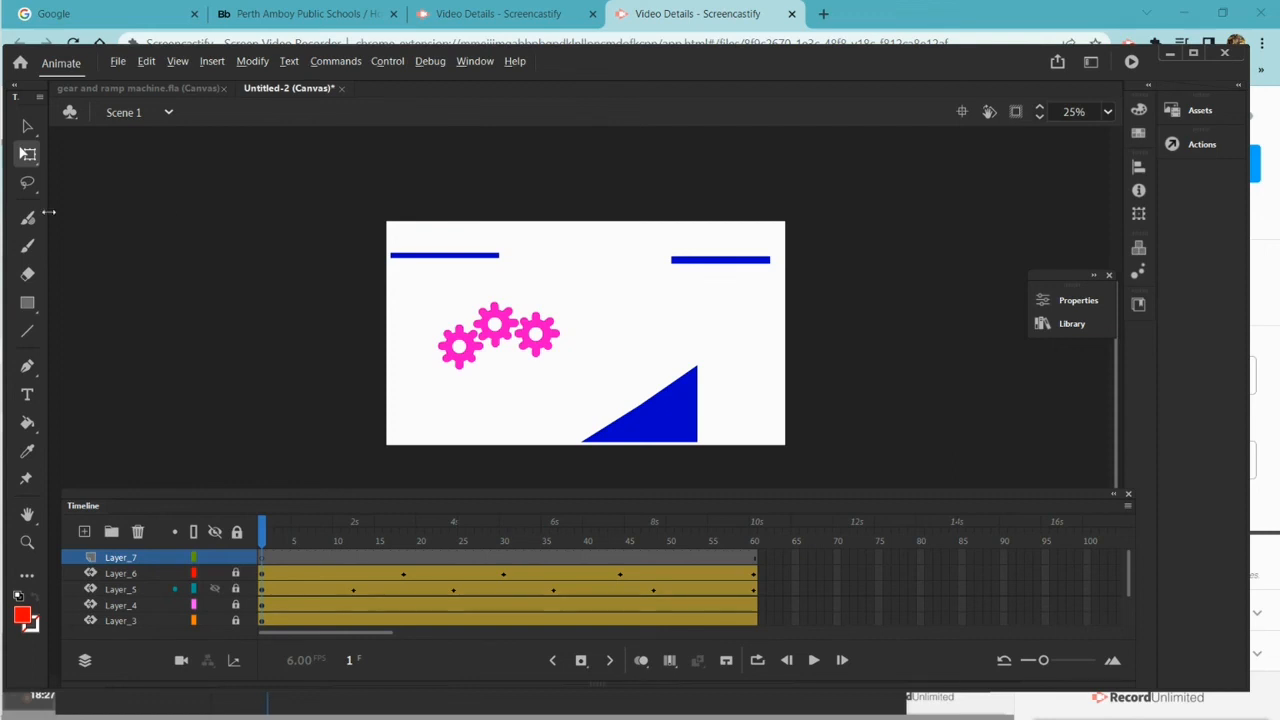
left_click(27, 304)
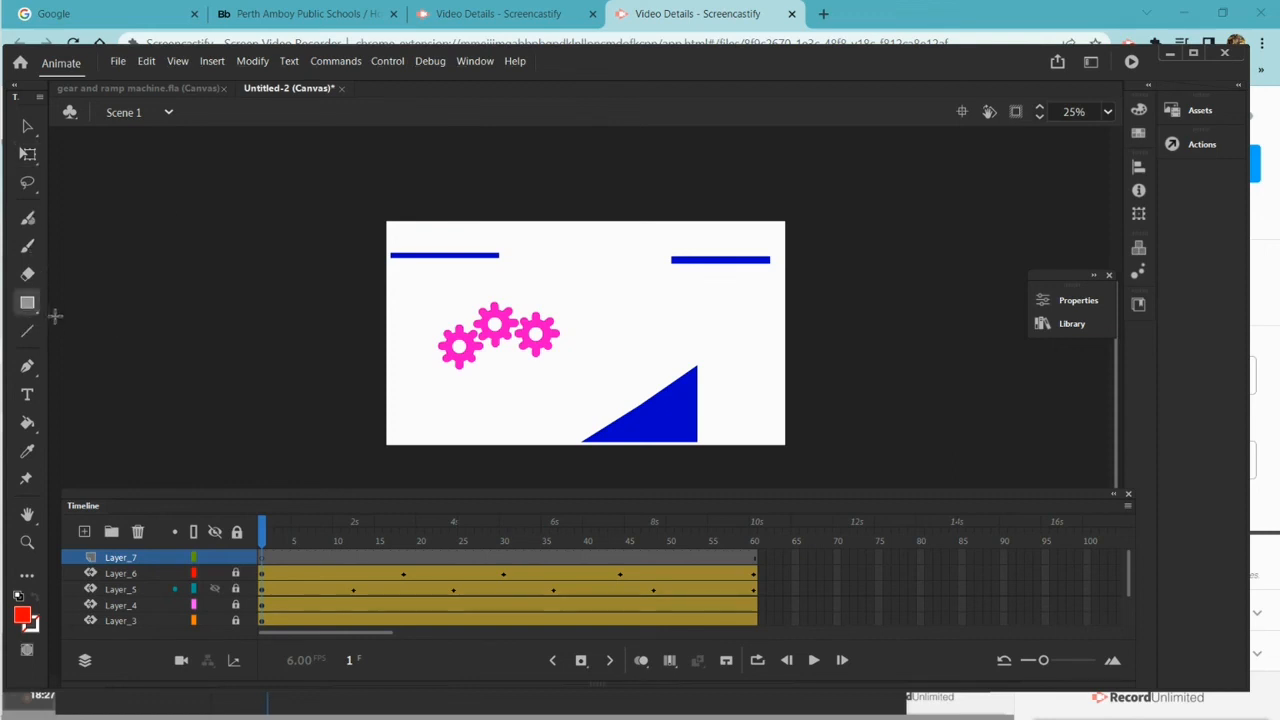
left_click(33, 314)
left_click(80, 352)
left_click_drag(422, 143, 452, 177)
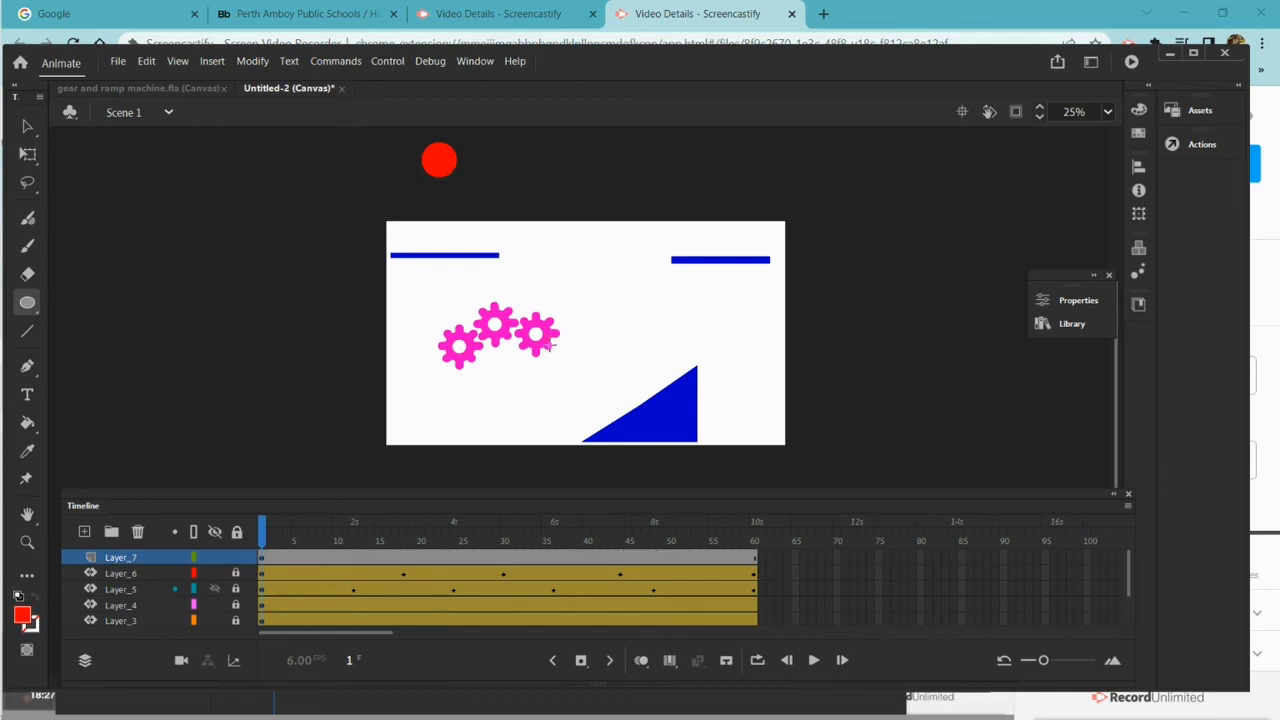
Create a motion tween for the red ball, accepting its conversion to a symbol
right_click(441, 168)
left_click(460, 194)
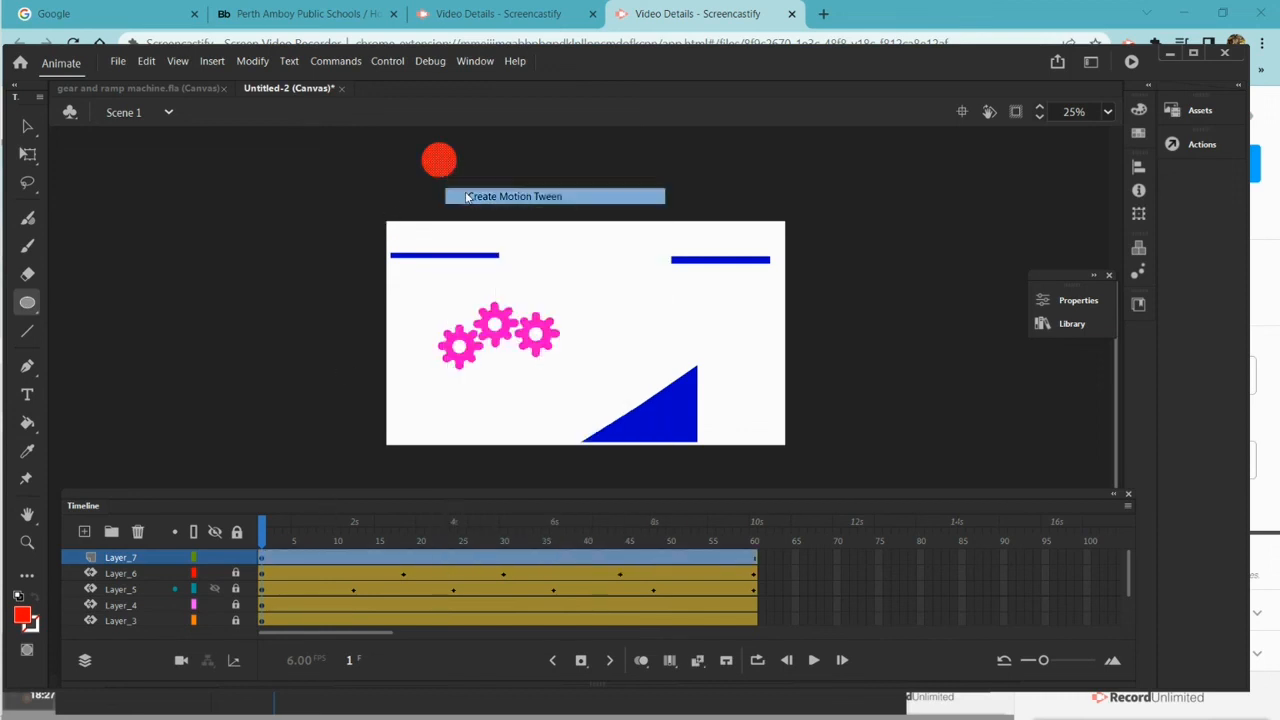
left_click(689, 424)
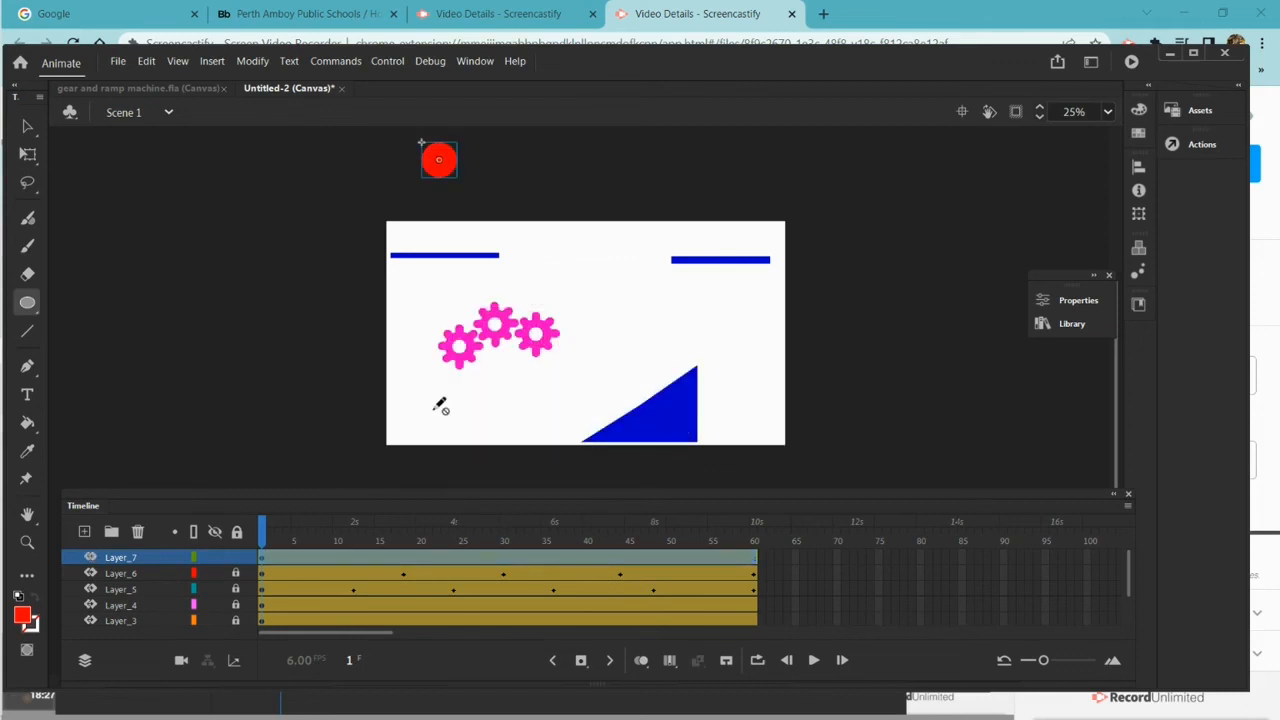
Land the red ball on the left bar at frame 12 and move it off the bar's lower end toward the gears by frame 16
left_click_drag(266, 535, 352, 560)
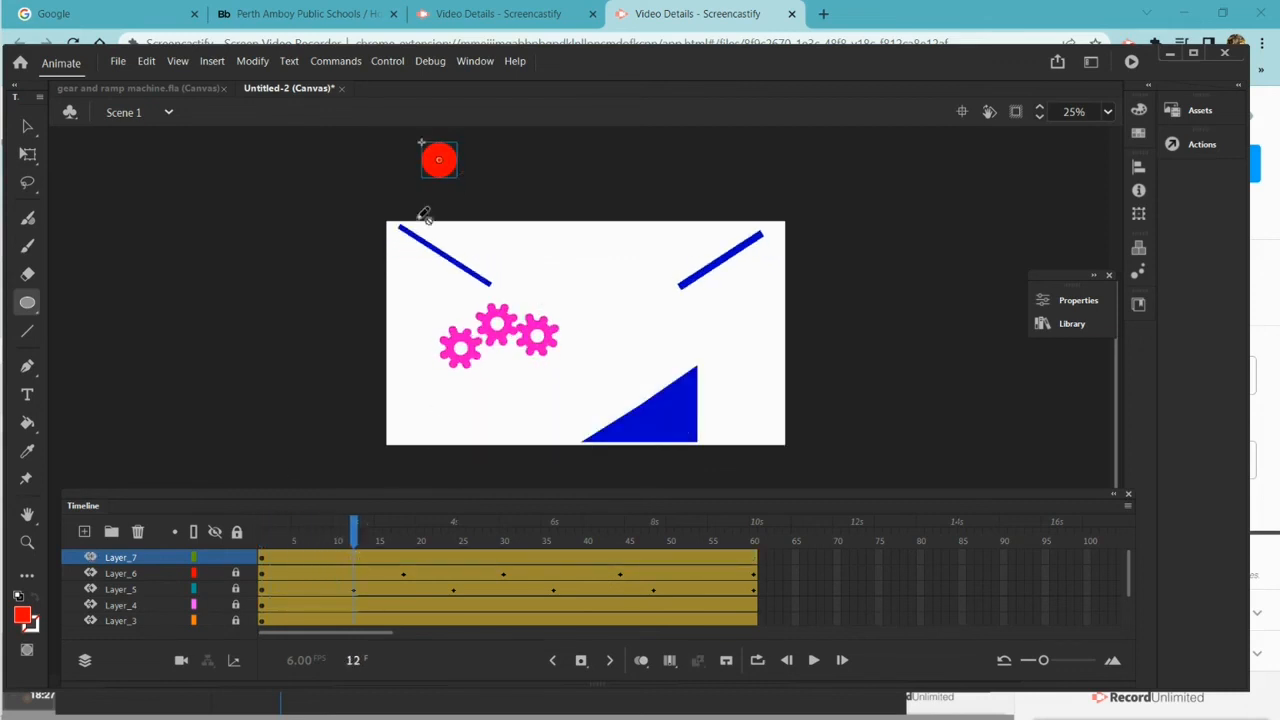
left_click(27, 127)
left_click_drag(440, 162, 453, 238)
left_click_drag(354, 542, 379, 543)
left_click_drag(455, 239, 506, 262)
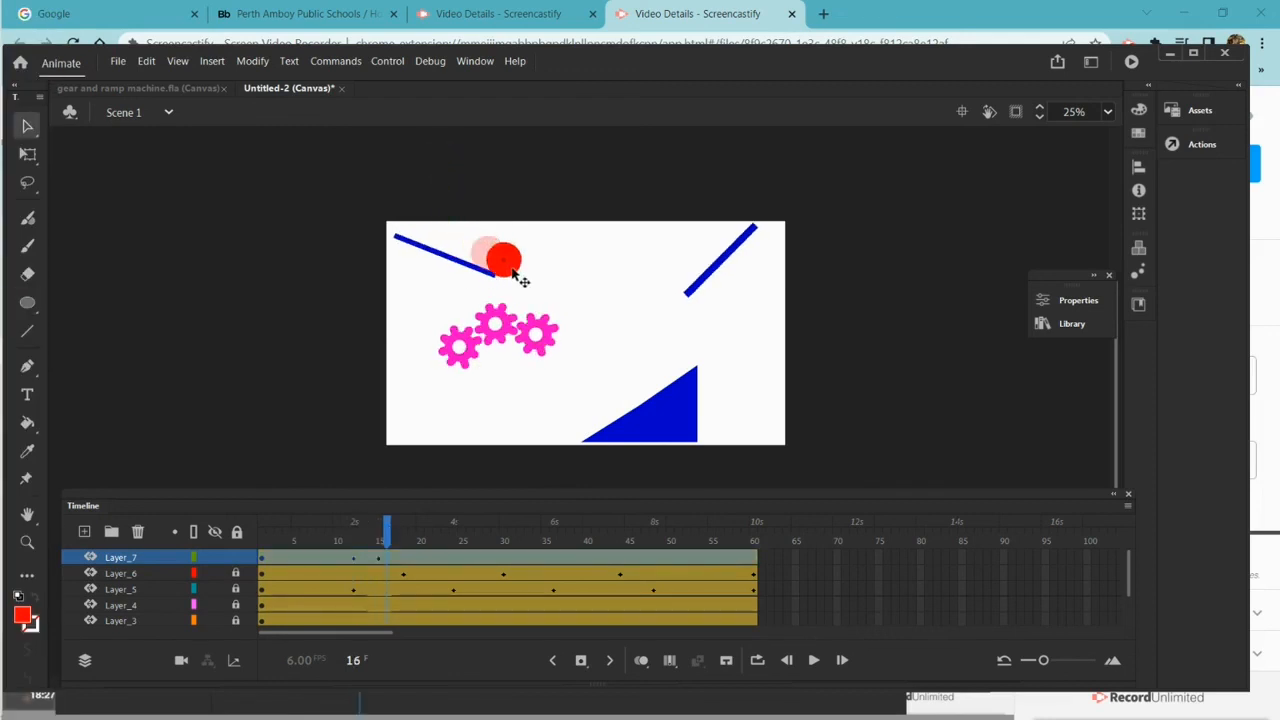
Carry the red ball from above the gears up toward the right bar with keyframes at frames 33, 37 and 42
left_click_drag(381, 541, 529, 541)
left_click_drag(530, 290, 565, 266)
left_click_drag(529, 540, 563, 541)
left_click_drag(560, 272, 609, 250)
left_click_drag(563, 540, 604, 541)
left_click_drag(609, 250, 658, 252)
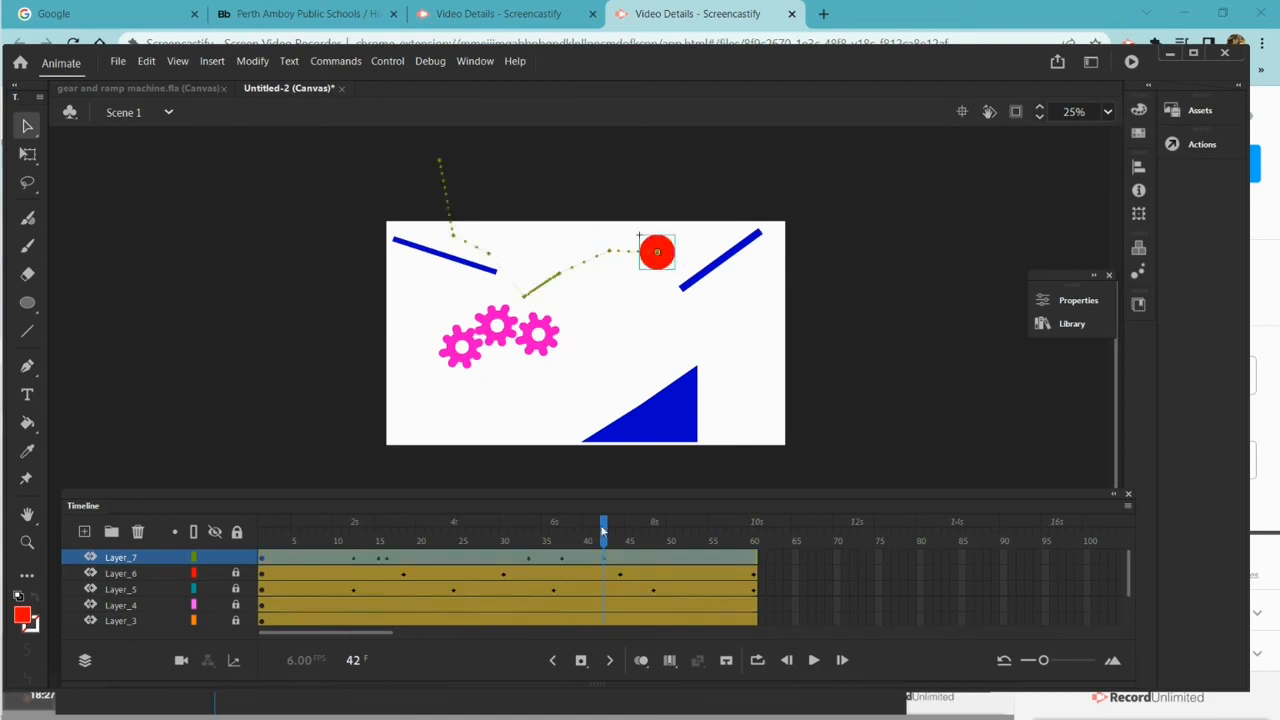
Drop the red ball onto the ramp at frame 48 and roll it to the ramp's foot at frame 60
left_click_drag(604, 541, 654, 541)
mouse_move(658, 253)
left_mouse_down()
mouse_move(676, 268)
mouse_move(653, 273)
left_mouse_up()
left_click_drag(654, 541, 704, 541)
left_click_drag(653, 273, 637, 322)
Place the red ball against the right bar's lower end at frame 43 and replay the animation
key("Return")
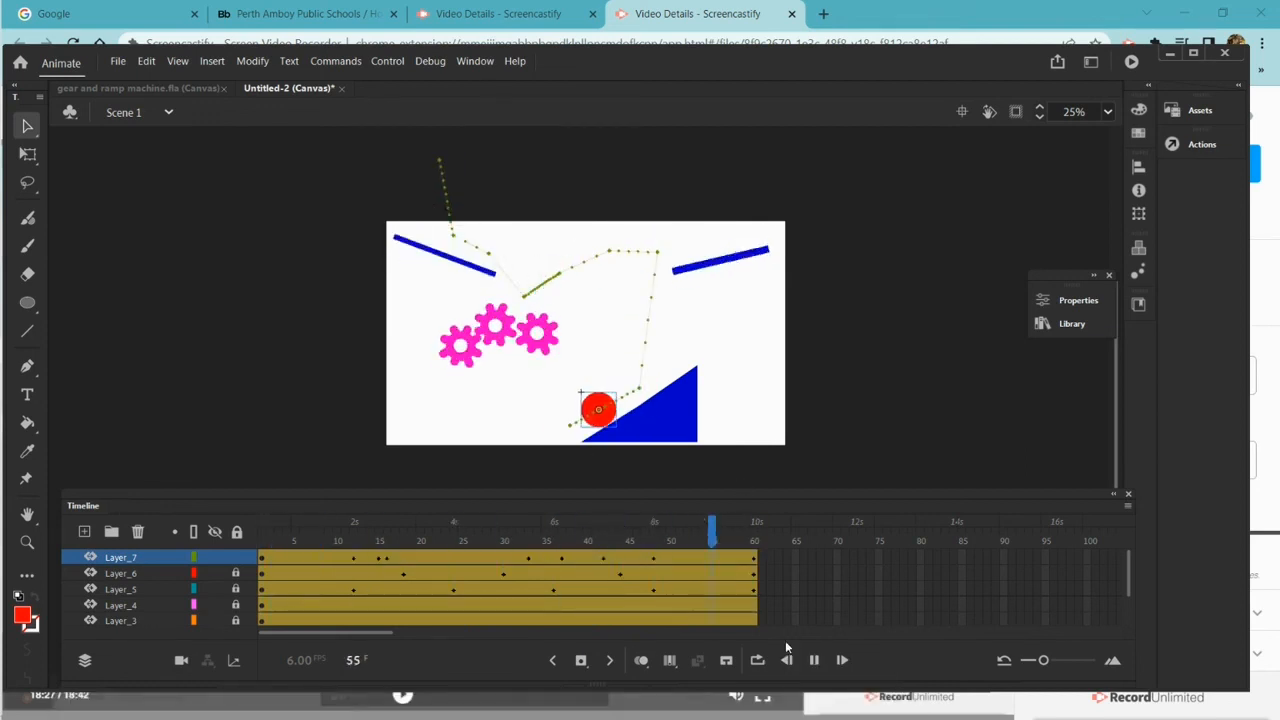
left_click(613, 540)
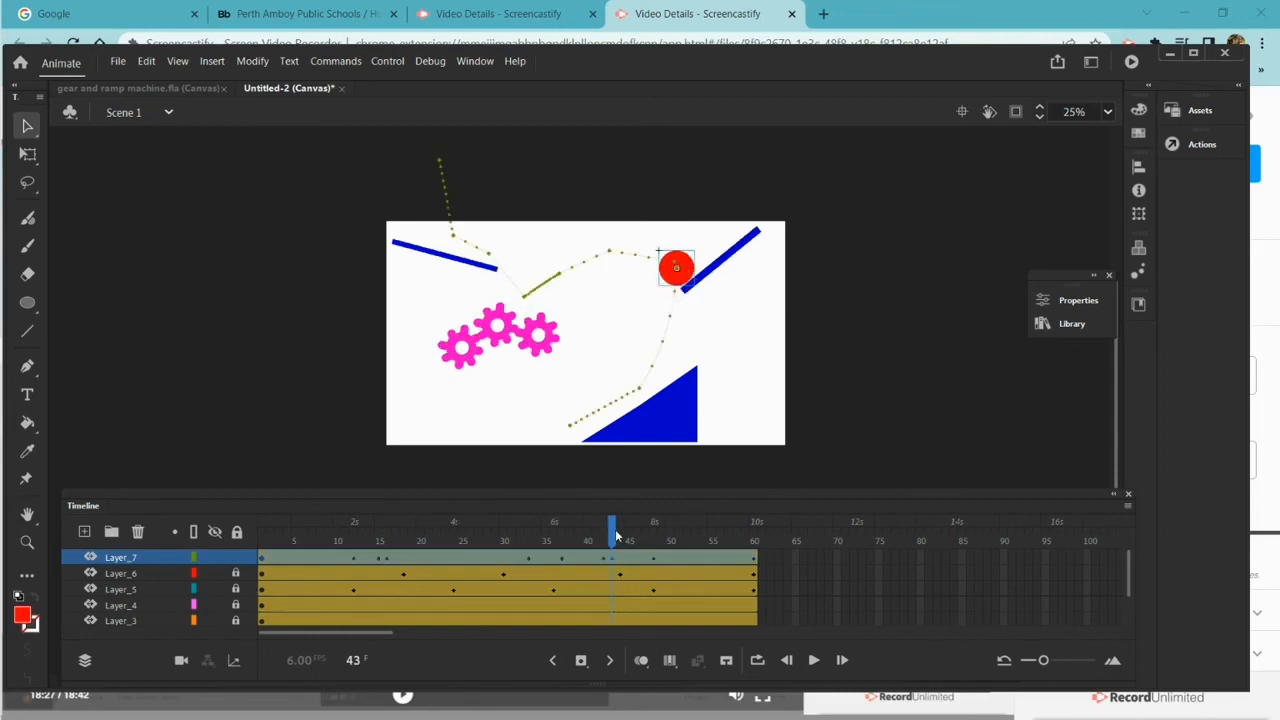
left_click(814, 660)
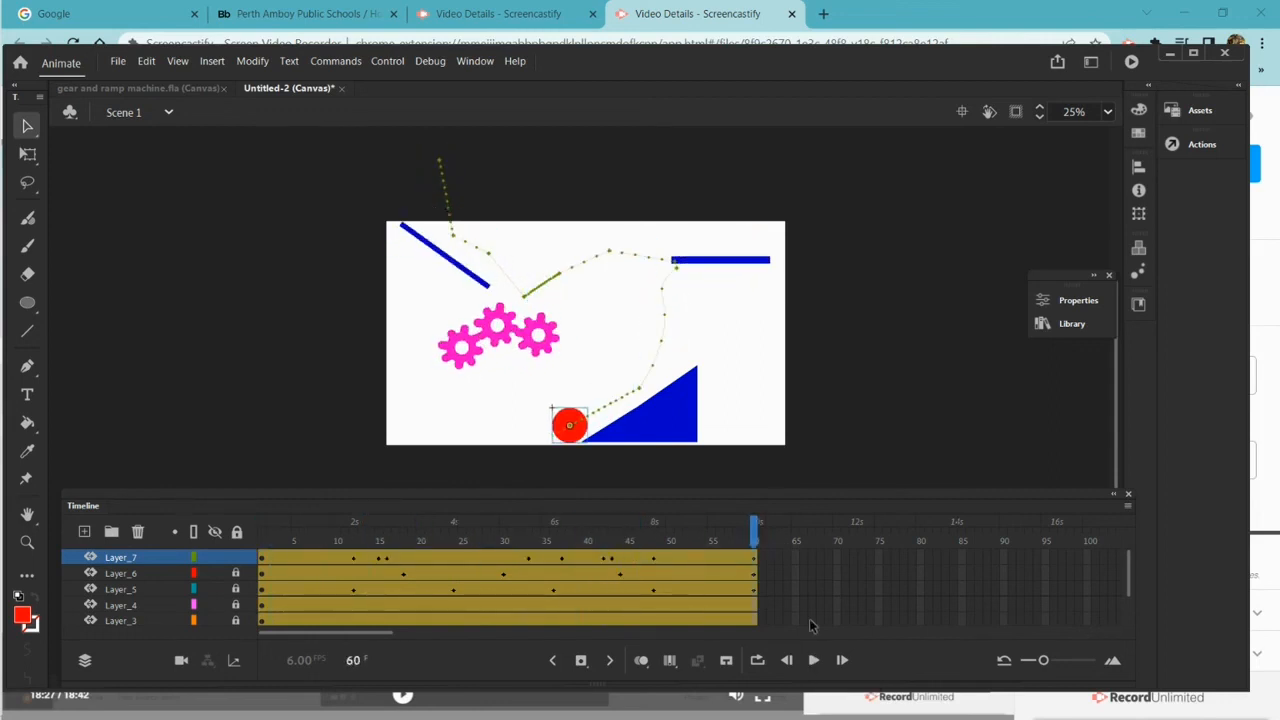
Extend the tween spans of Layer_3 through Layer_7 to frame 72 and move the red ball to the stage's lower-left corner there
left_click_drag(756, 618, 856, 618)
left_click_drag(756, 605, 855, 605)
left_click_drag(848, 589, 855, 589)
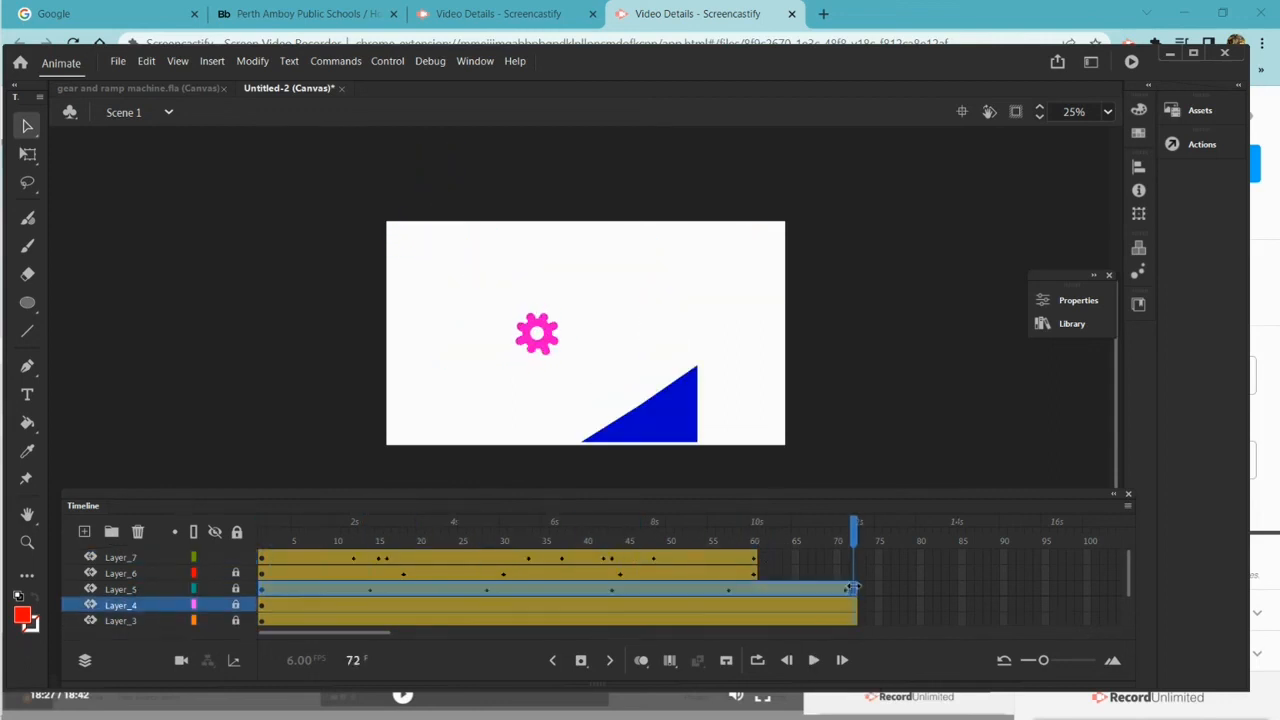
left_click_drag(756, 573, 855, 573)
left_click_drag(756, 557, 852, 540)
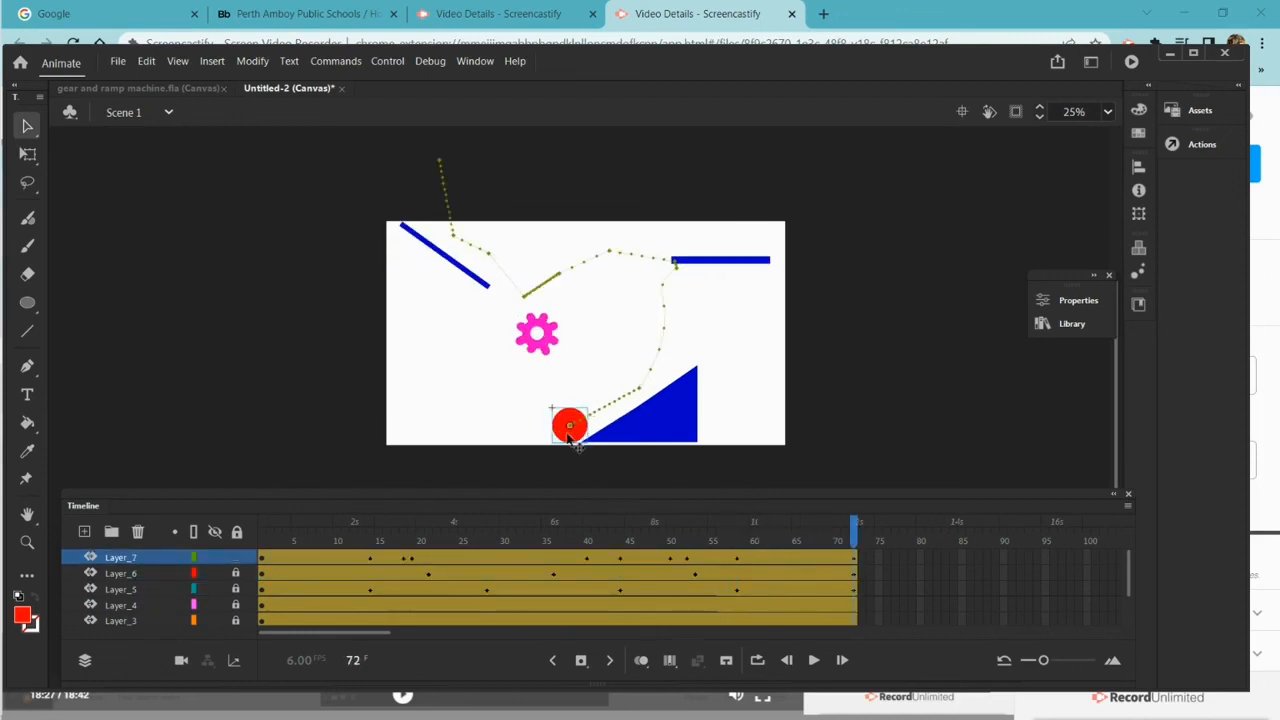
left_click_drag(569, 425, 395, 445)
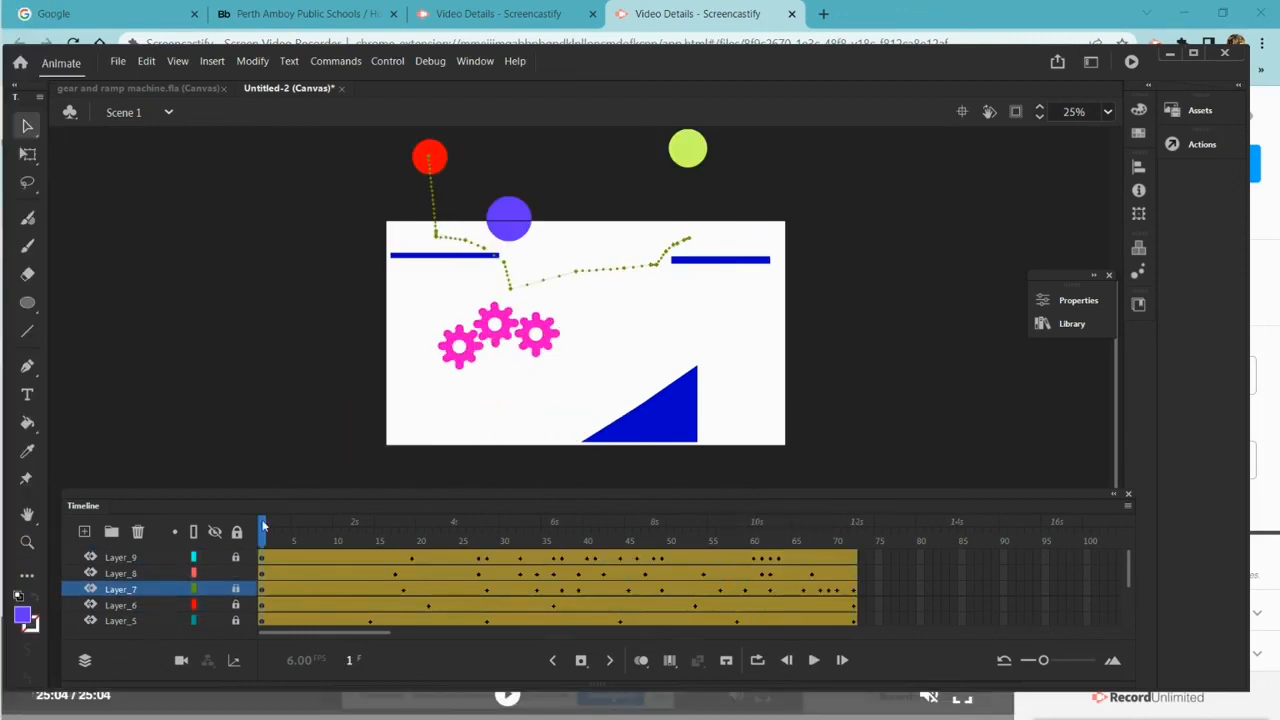
Clear the yellow-green ball's existing motion keyframes on Layer_8 so its path can be rebuilt
left_click(405, 575)
left_click(668, 261)
left_click_drag(405, 572, 504, 548)
left_click_drag(613, 263, 614, 272)
right_click(602, 271)
left_click(665, 618)
left_click_drag(508, 530, 412, 530)
right_click(688, 148)
left_click(745, 515)
Place the yellow-green ball at the right bar's lower end at frame 19 and on the tilted bar at frame 14
left_click_drag(683, 138, 664, 268)
left_click_drag(412, 532, 453, 535)
left_click(670, 274)
left_click_drag(676, 232, 704, 222)
left_click_drag(453, 535, 370, 535)
left_click_drag(702, 242, 697, 249)
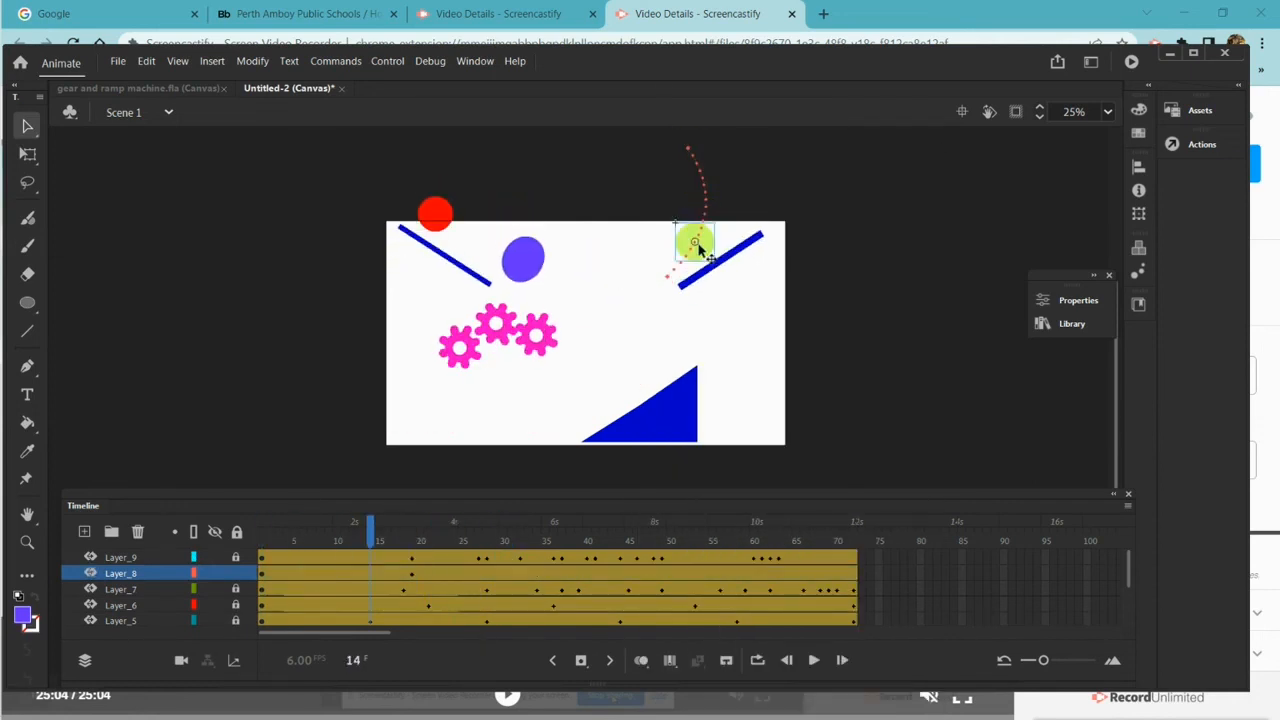
Roll the yellow-green ball off the ramp's foot and left along the stage floor at frames 54, 59, 64 and 70, and play the result
left_click_drag(370, 535, 703, 541)
left_click_drag(612, 408, 591, 417)
left_click_drag(703, 541, 745, 541)
left_click_drag(598, 426, 573, 437)
left_click_drag(745, 541, 787, 541)
left_click_drag(560, 434, 520, 434)
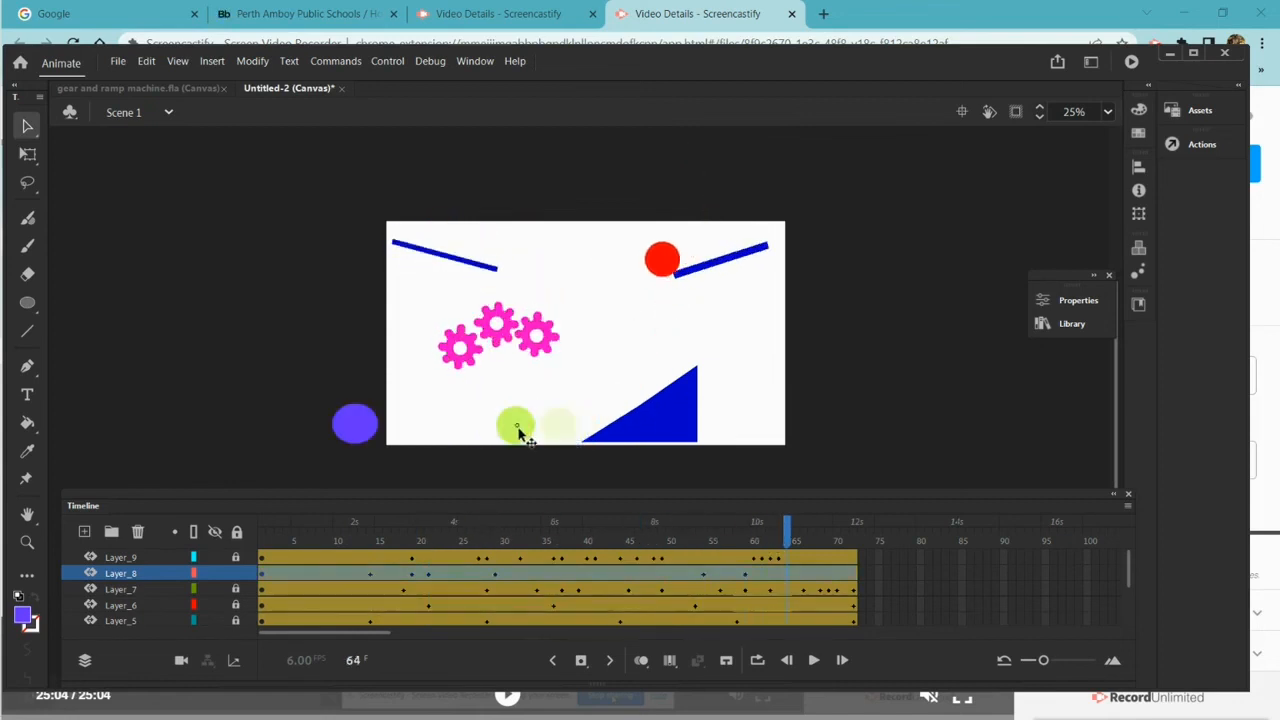
left_click_drag(787, 541, 837, 541)
left_click_drag(506, 439, 453, 437)
left_click(813, 660)
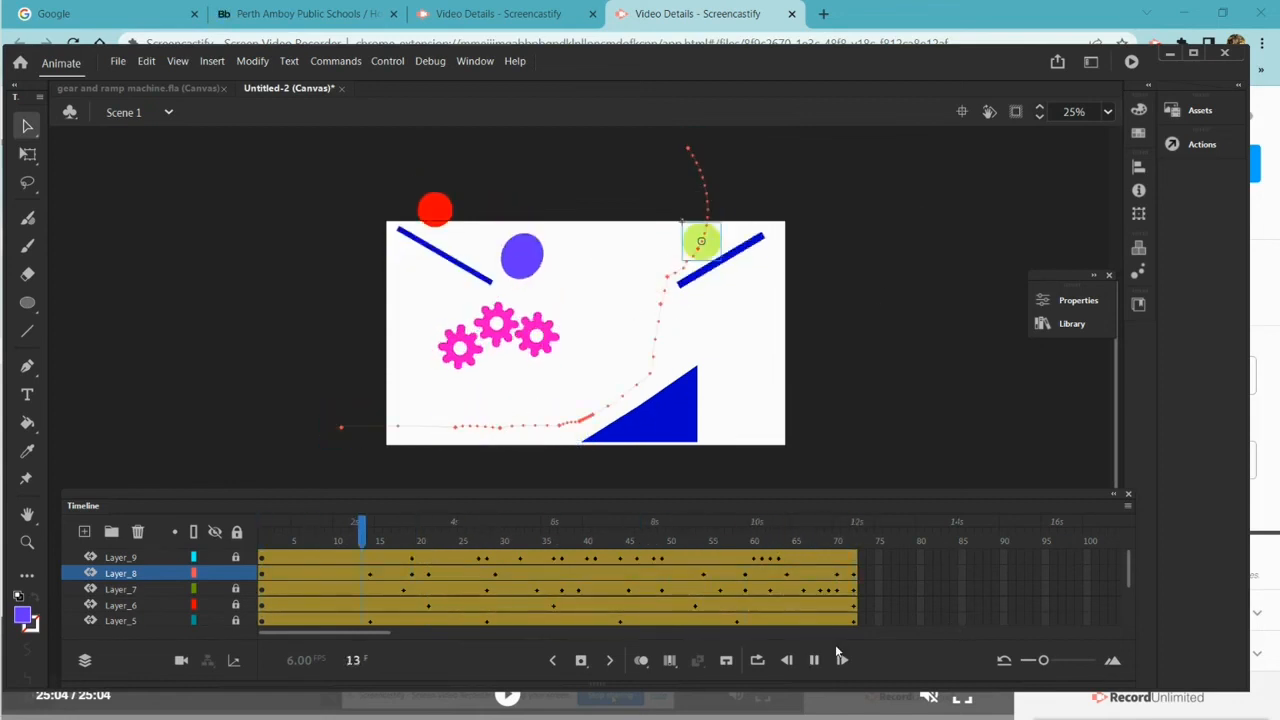
Move the end point of the yellow-green ball's path farther left of the stage and replay the animation
left_click(264, 427)
left_click_drag(853, 541, 570, 539)
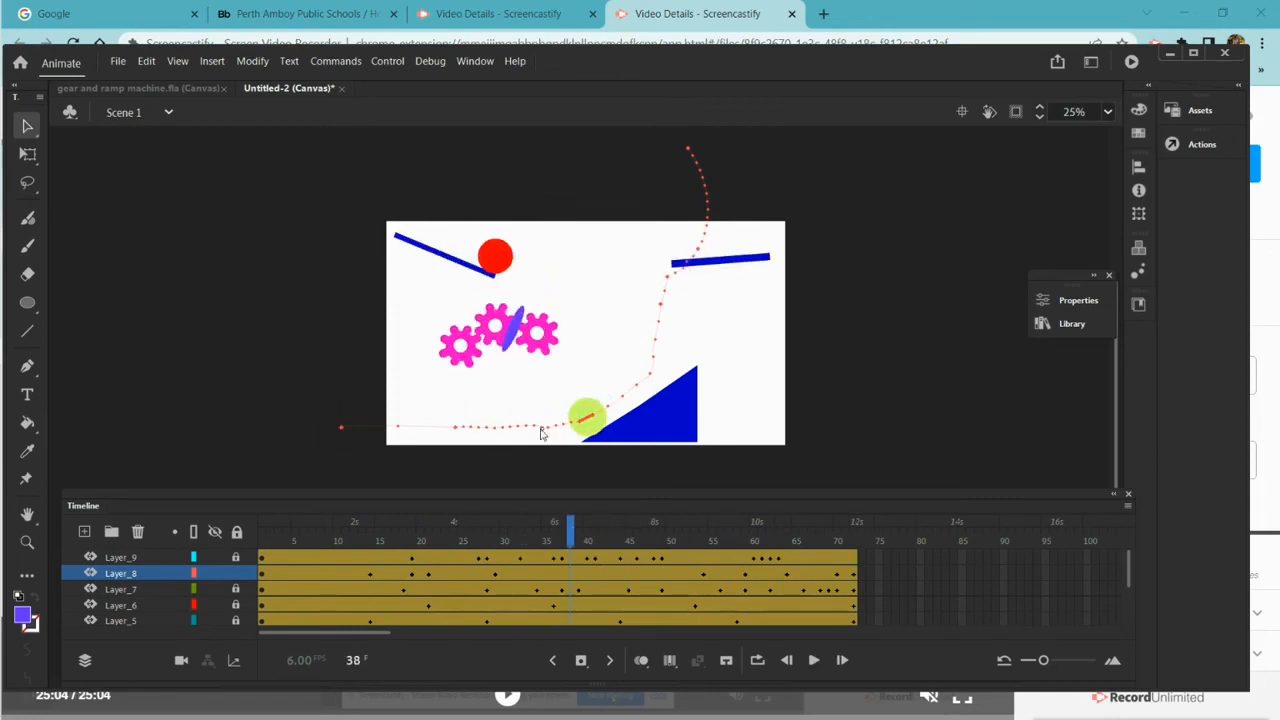
left_click_drag(341, 428, 249, 417)
left_click(813, 660)
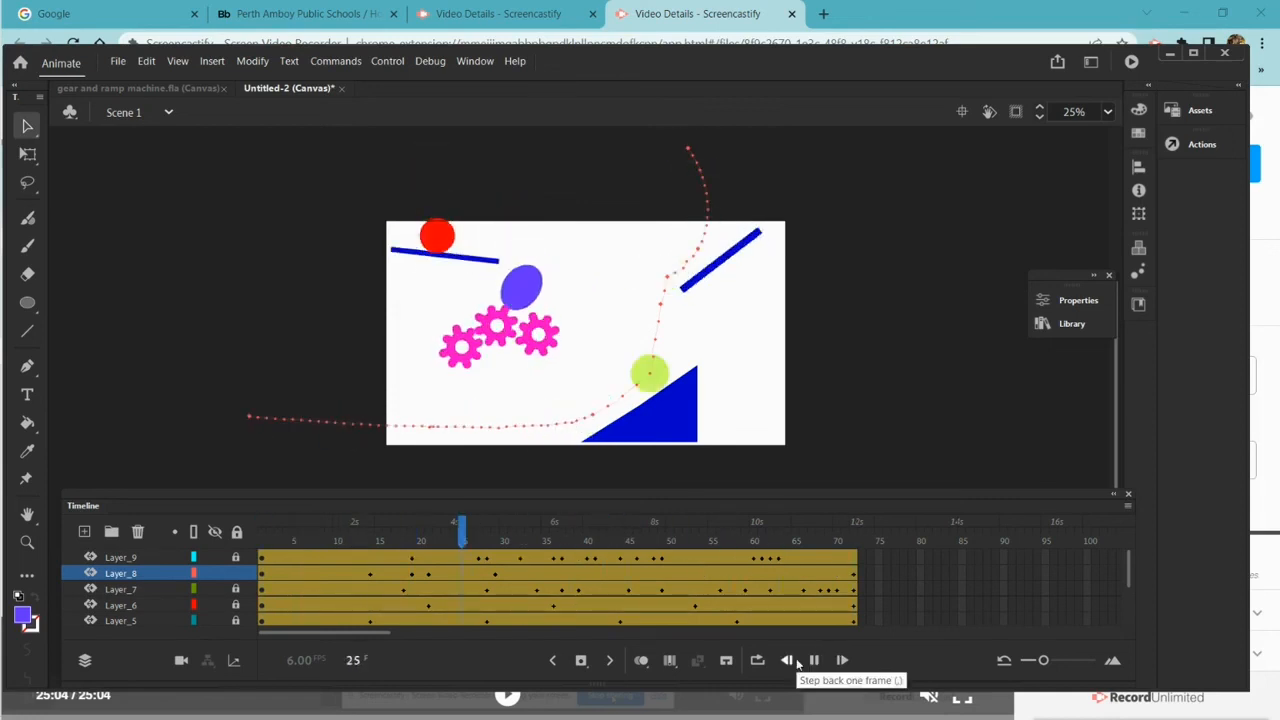
left_click(118, 61)
mouse_move(180, 293)
left_click(397, 340)
left_click(730, 610)
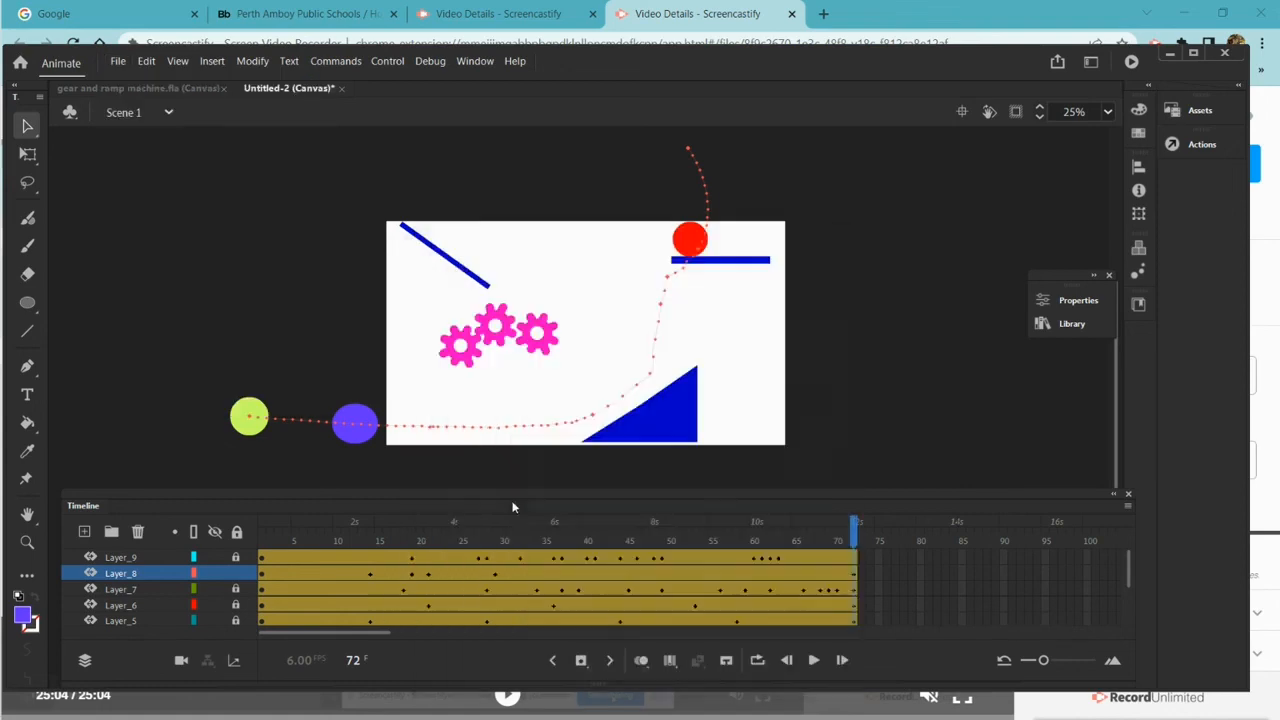
Save the document as "gear ramp and lever machine"
left_click(118, 61)
left_click(146, 206)
type("gear ramp and lever machine")
key("Return")
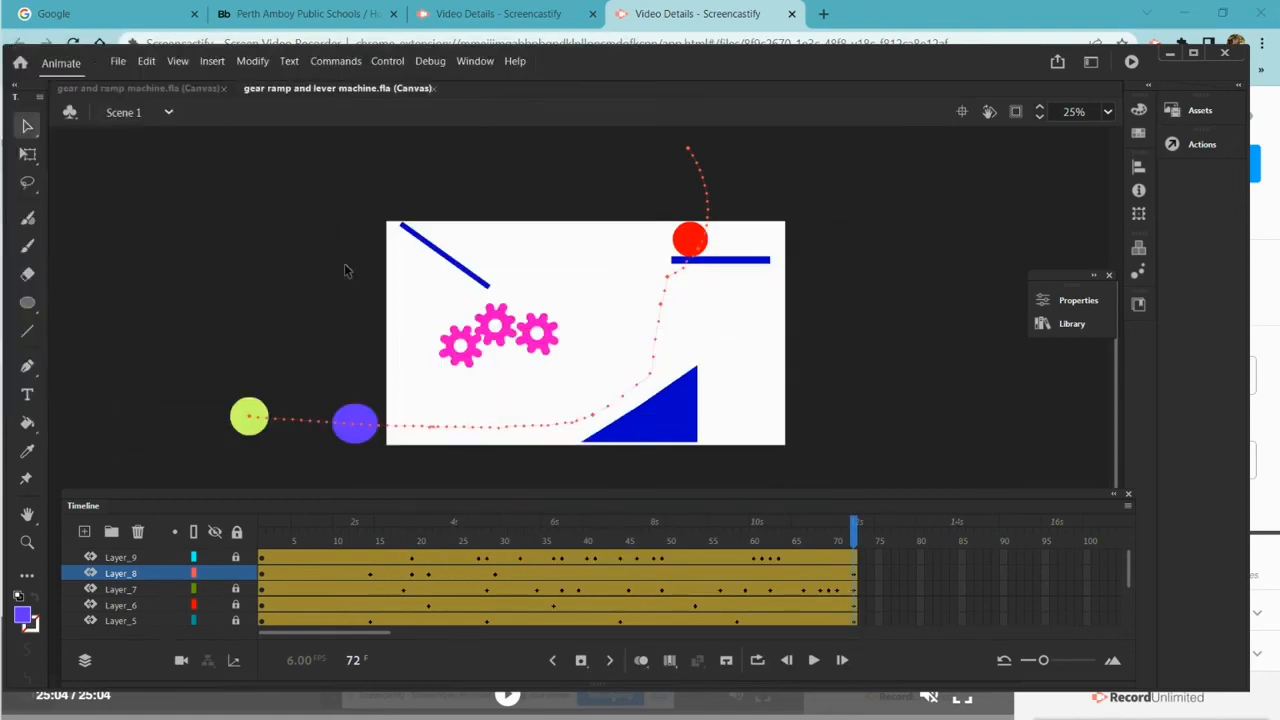
Export the animation as a video and replay the exported file from the start in the video player
left_click(118, 61)
mouse_move(231, 296)
left_click(397, 340)
left_click(732, 638)
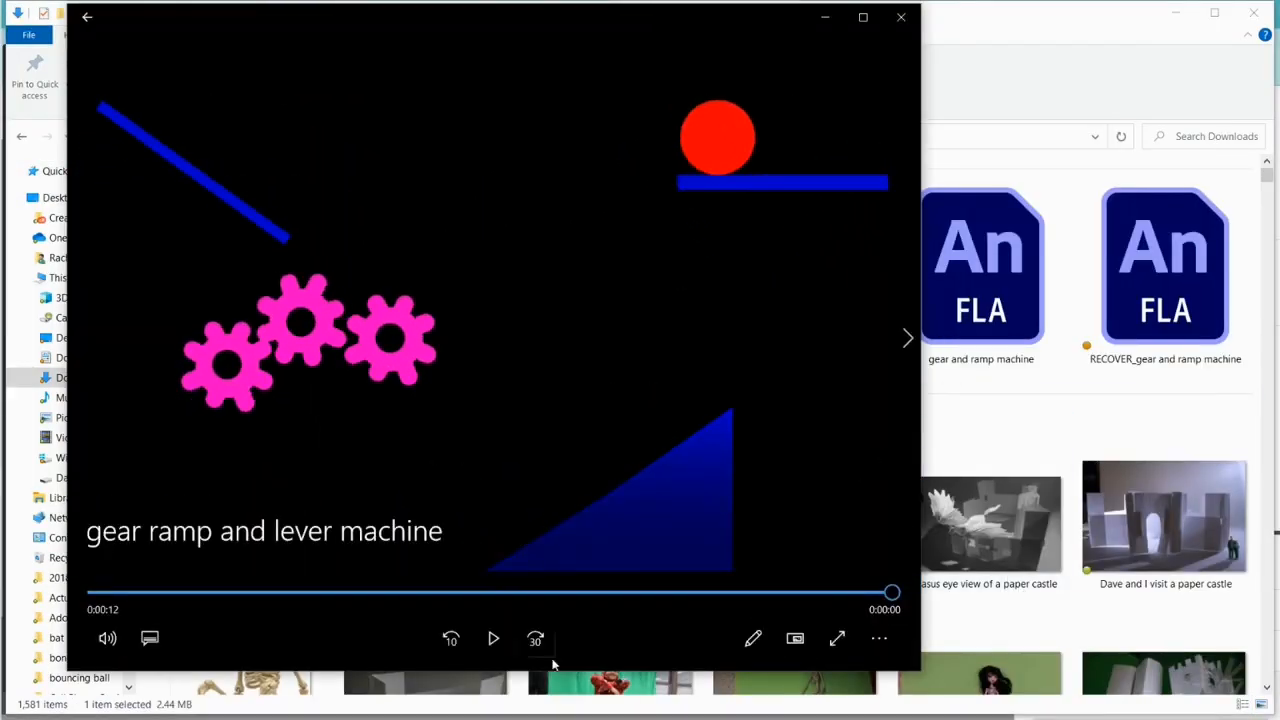
left_click_drag(869, 600, 2, 699)
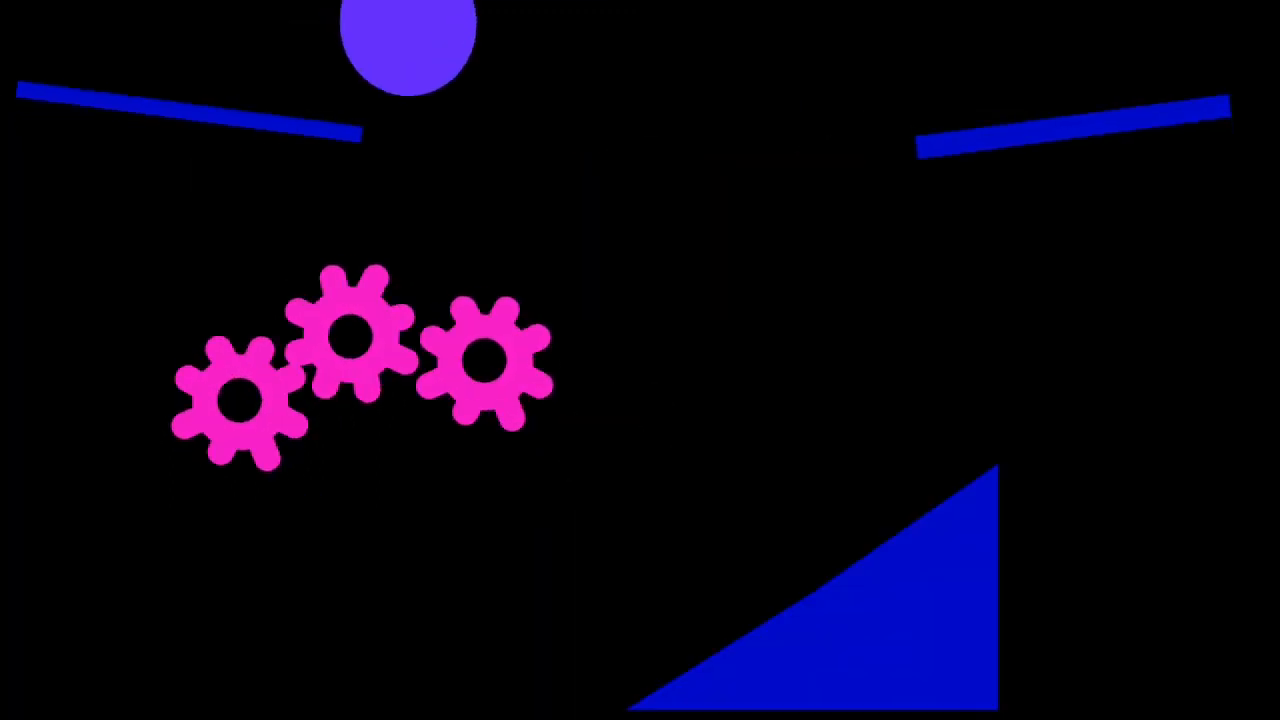